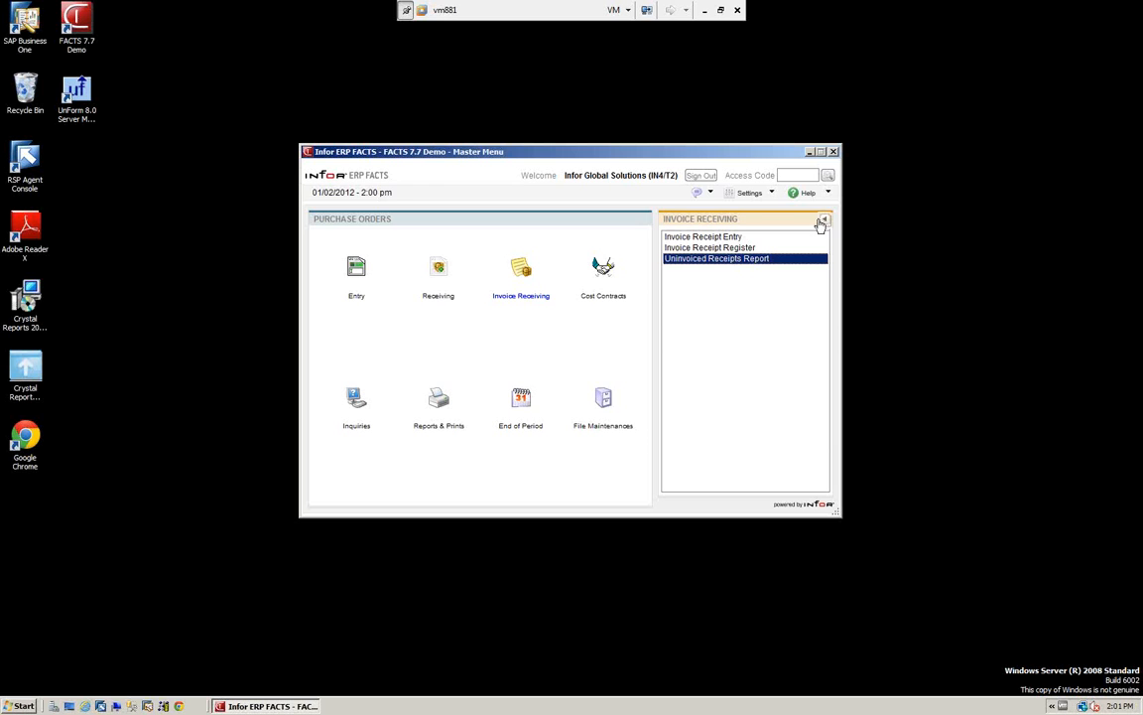
# Open the Suggested PO Entry program from the entry programs of the Purchase Orders module.
pyautogui.click(826, 221)
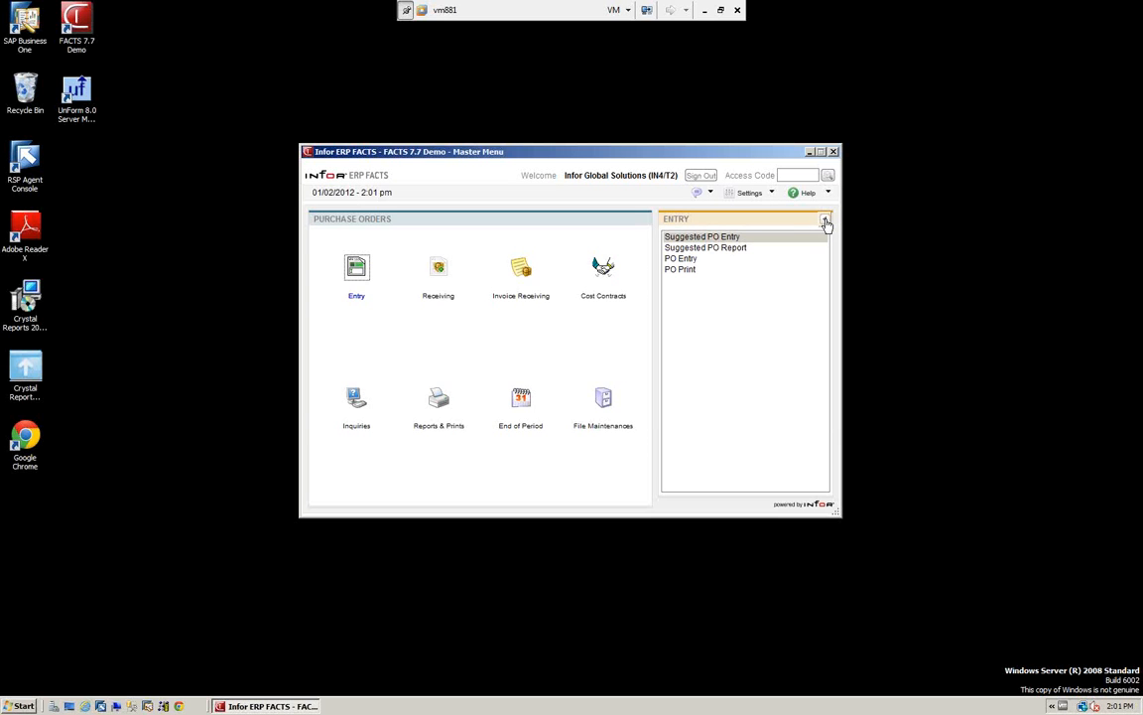
pyautogui.click(826, 224)
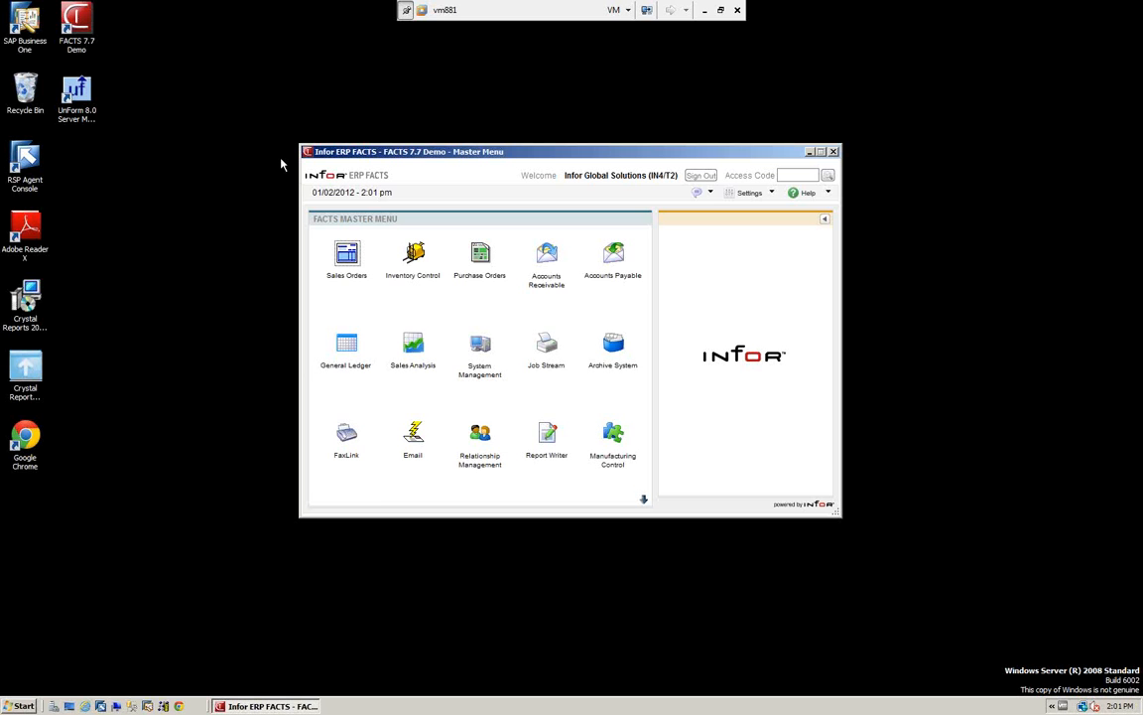
pyautogui.click(480, 256)
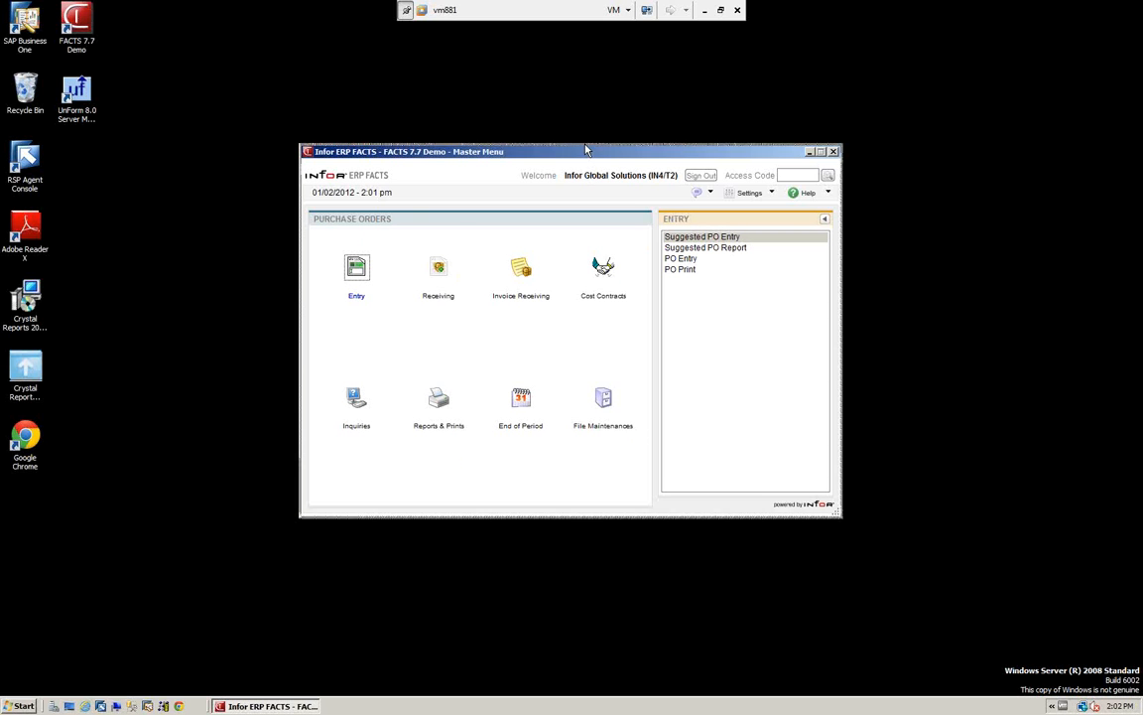
pyautogui.moveTo(585, 150); pyautogui.dragTo(588, 164)
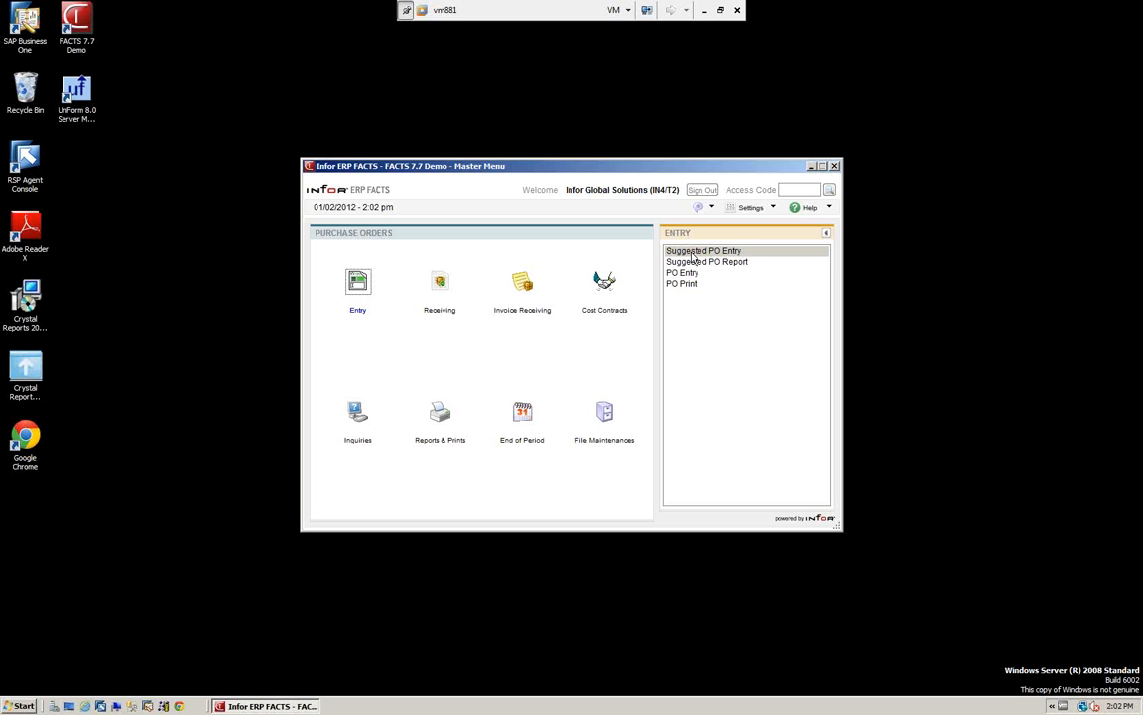
pyautogui.click(693, 254)
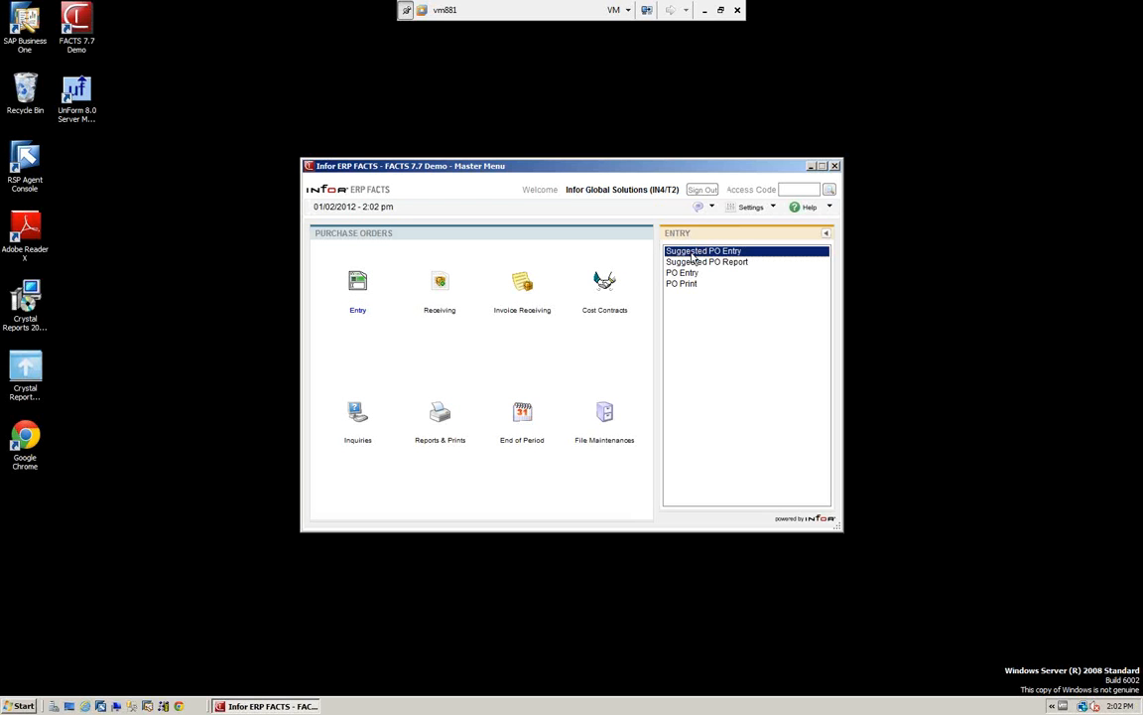
pyautogui.doubleClick(693, 252)
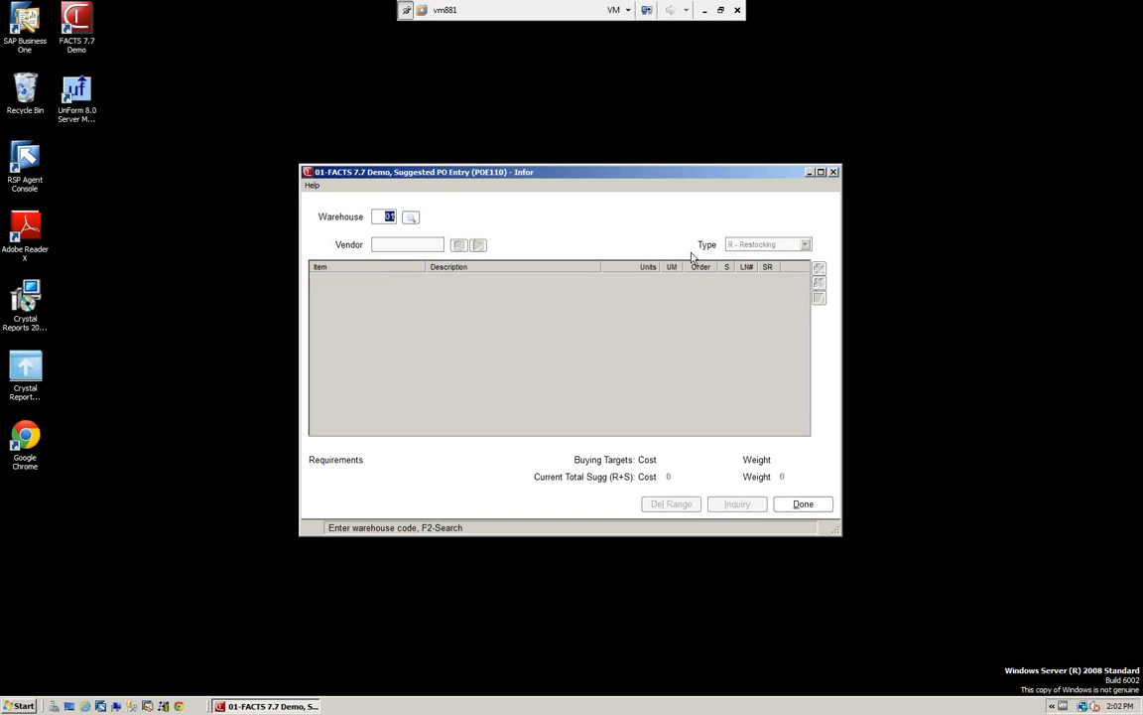
# Load the suggested POs for warehouse 01 and vendor V100 with the type S - Special Orders.
pyautogui.press('Return')
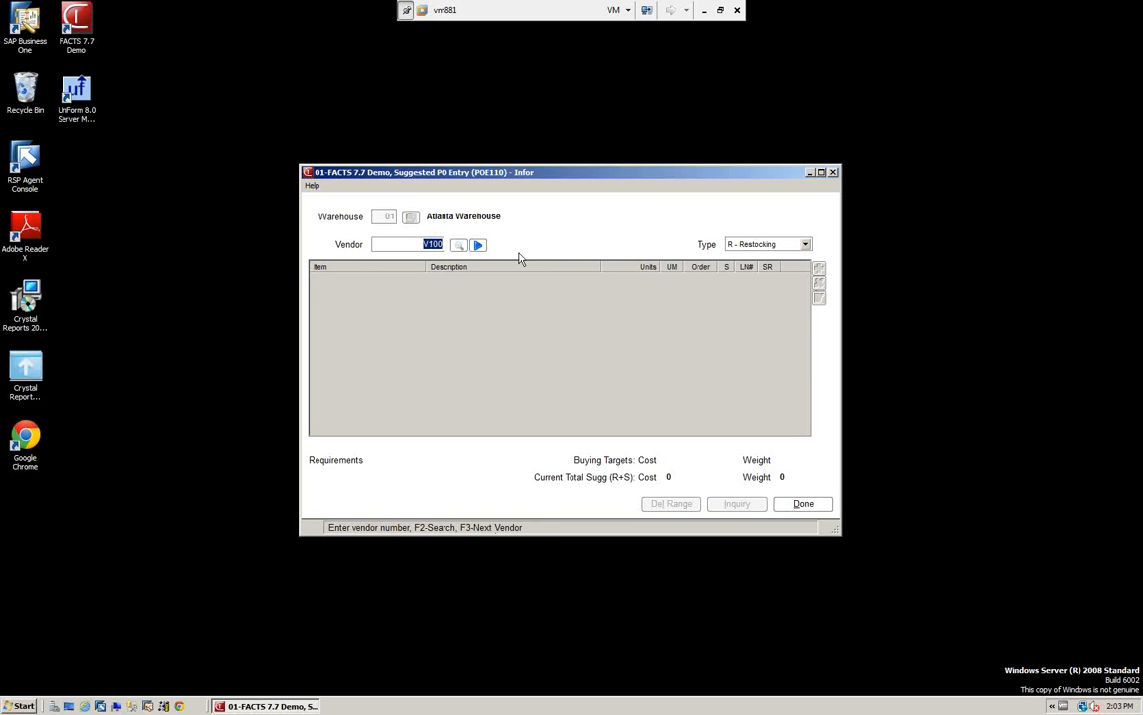
pyautogui.press('Return')
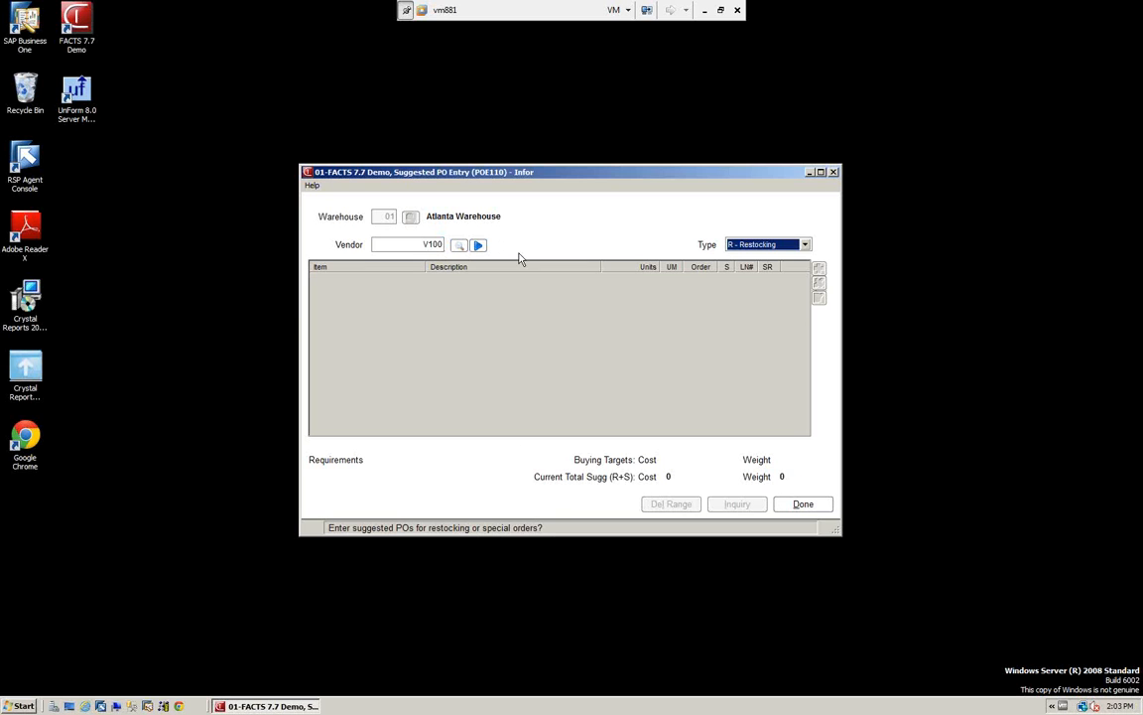
pyautogui.click(804, 245)
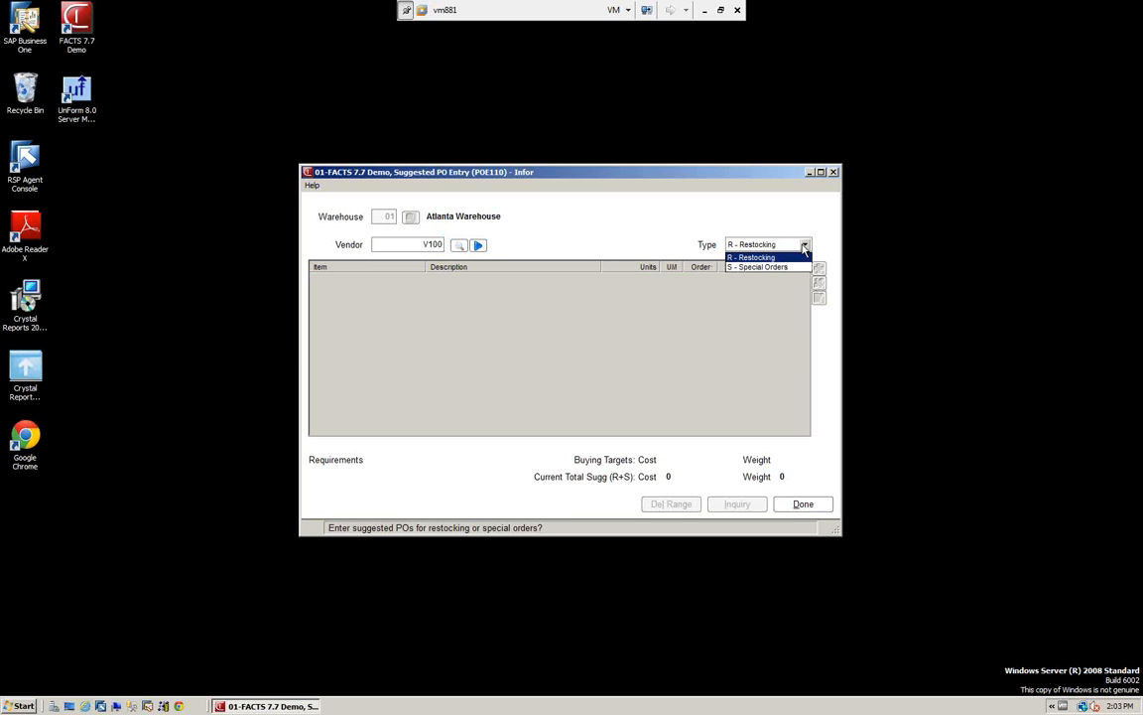
pyautogui.click(753, 268)
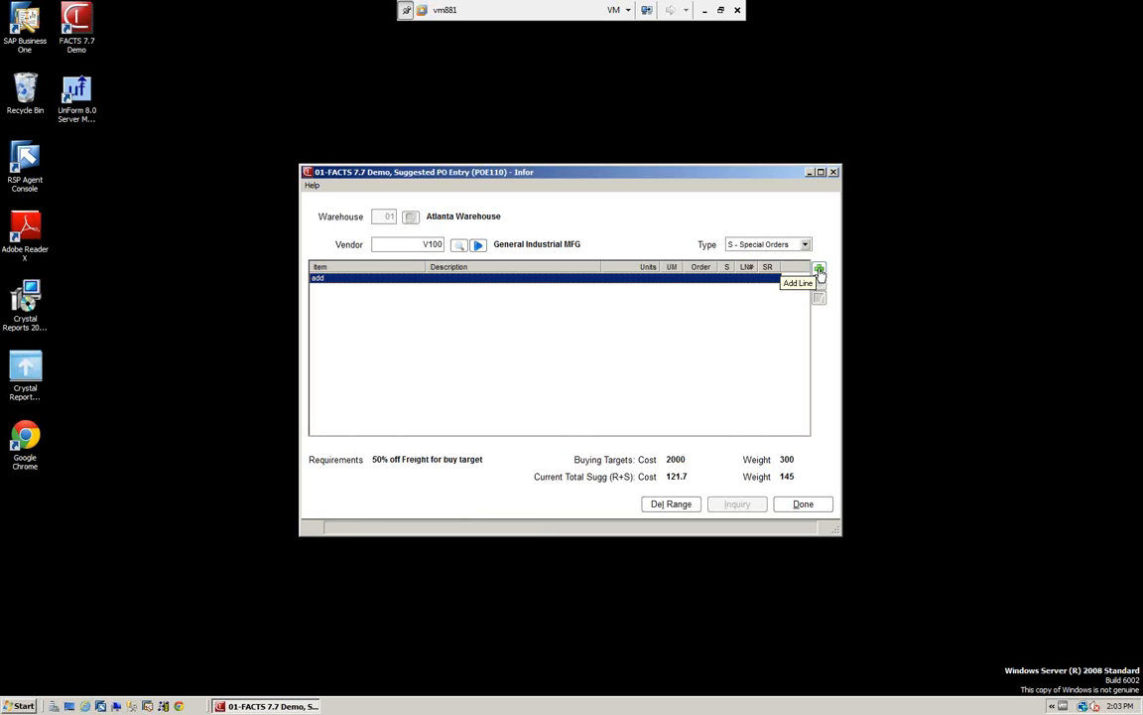
# Look up the special order line items available for a new line, and leave the line entry without adding one.
pyautogui.click(819, 270)
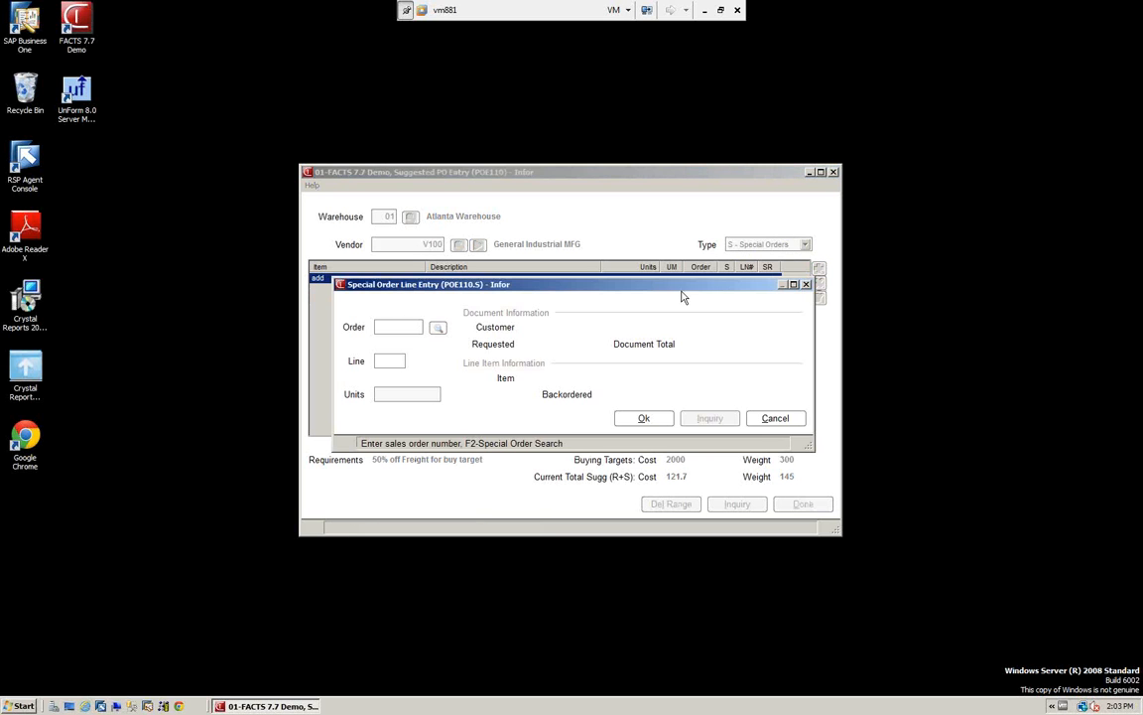
pyautogui.click(438, 331)
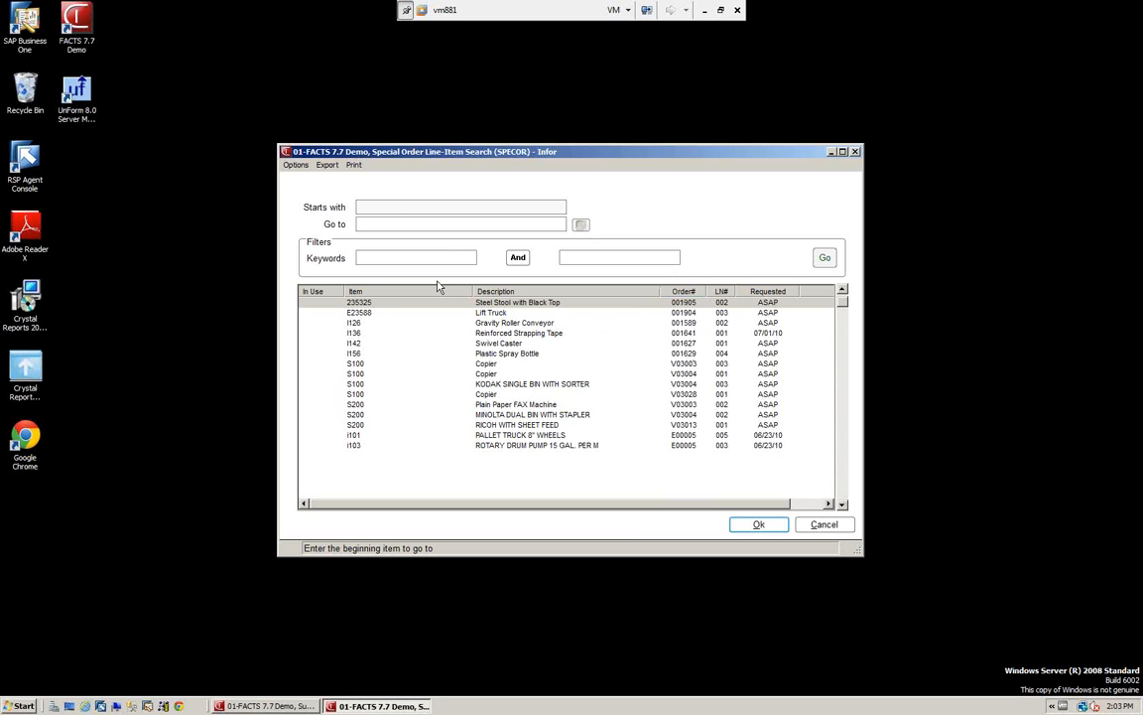
pyautogui.click(816, 526)
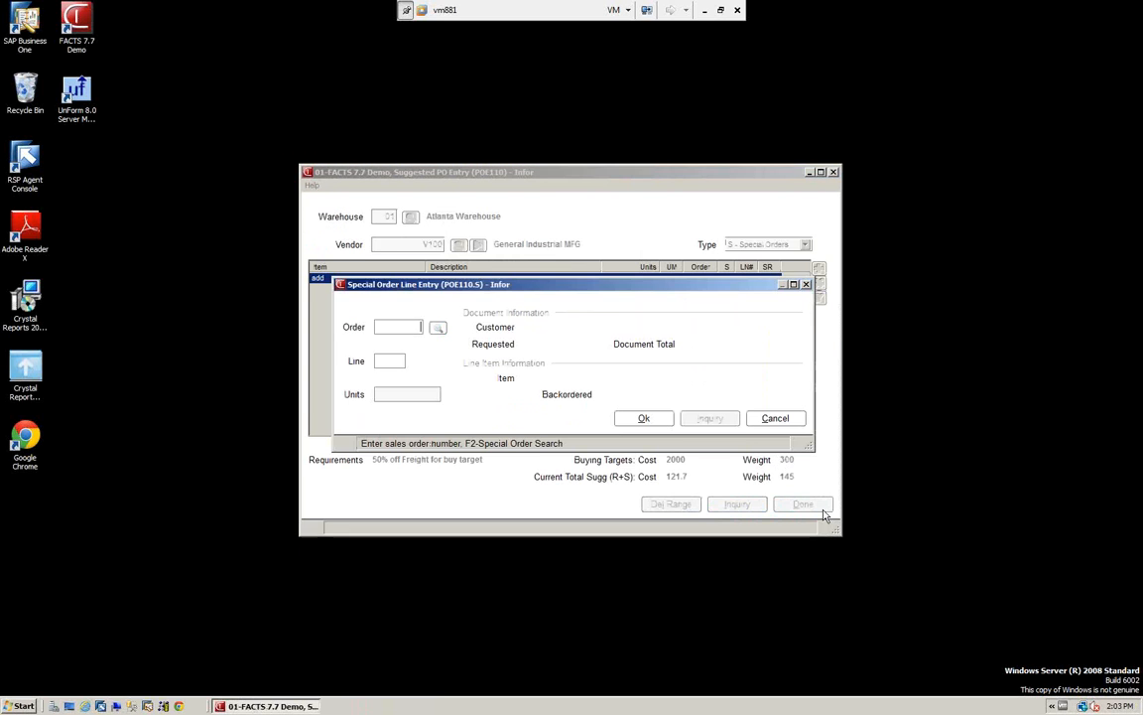
pyautogui.click(774, 418)
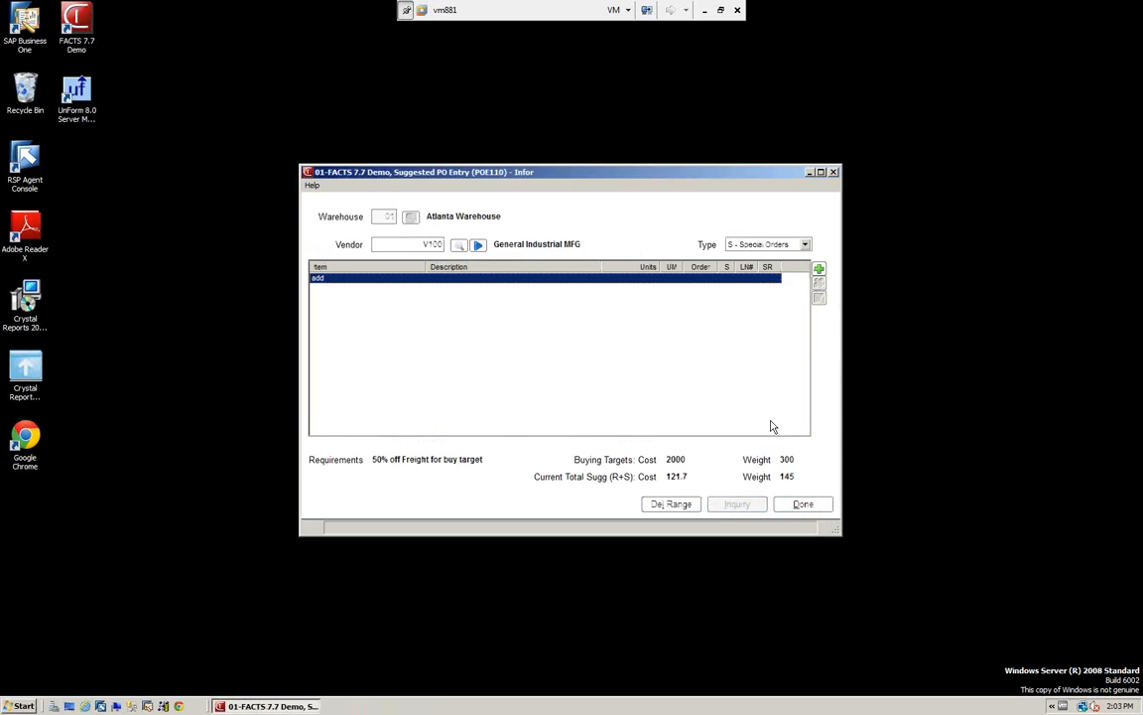
# View the vendor's R - Restocking suggestions and the blank restocking line entry form, and exit Suggested PO Entry.
pyautogui.click(805, 244)
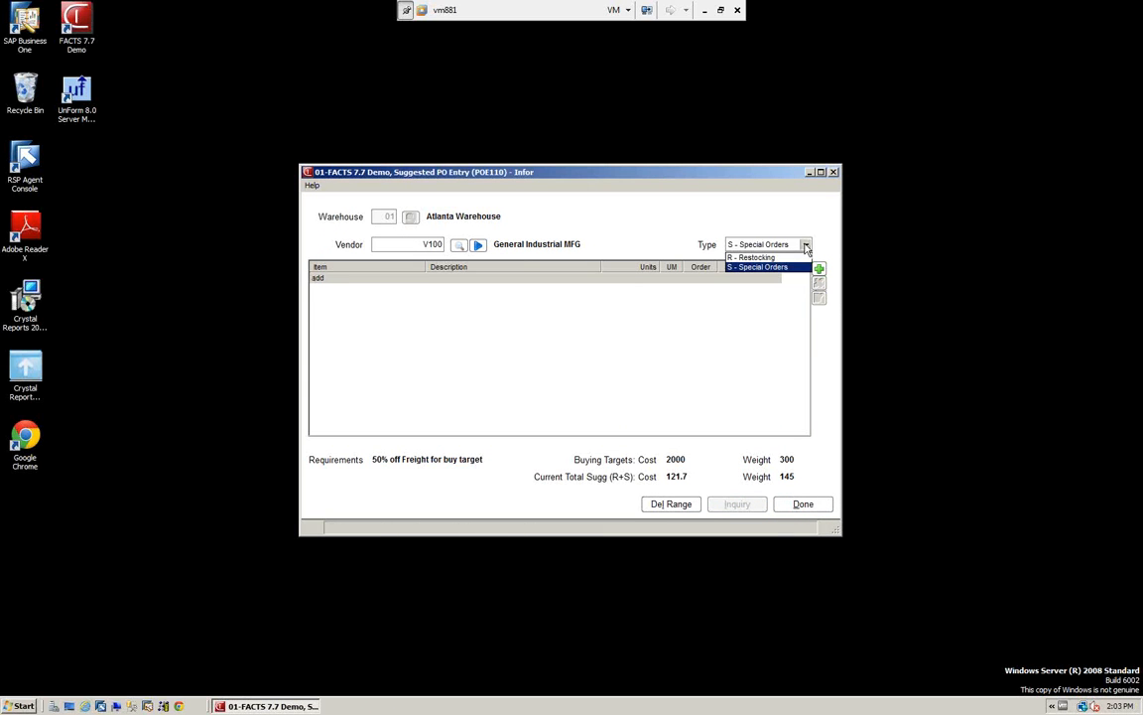
pyautogui.click(753, 258)
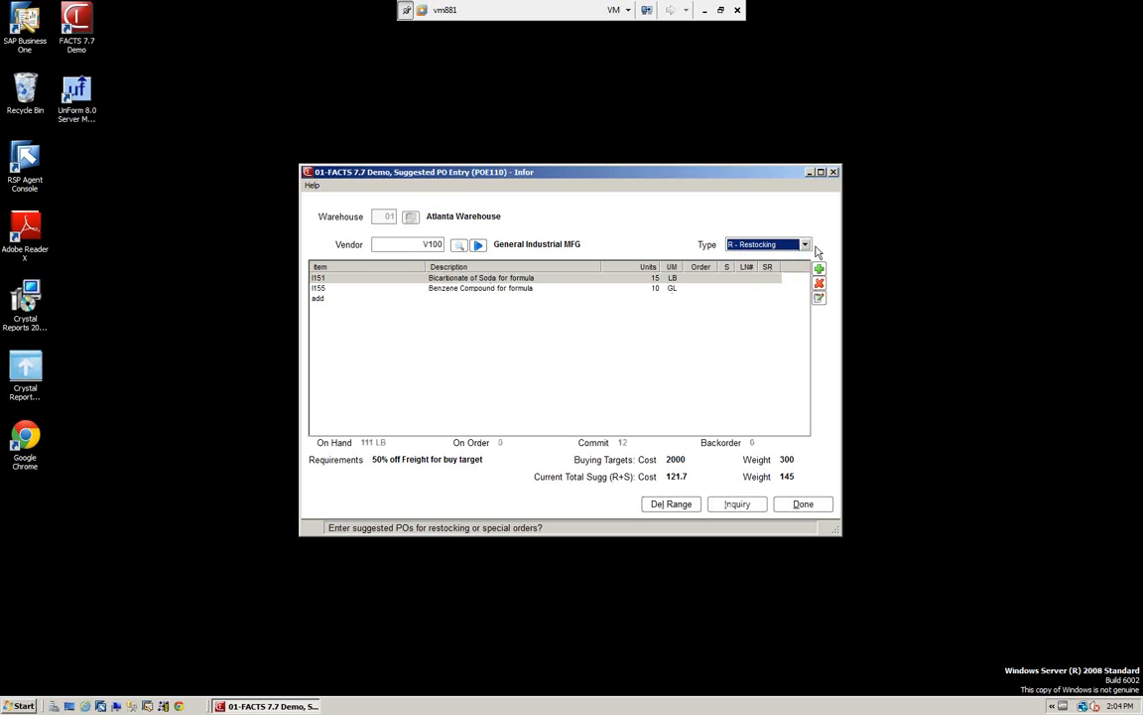
pyautogui.click(819, 271)
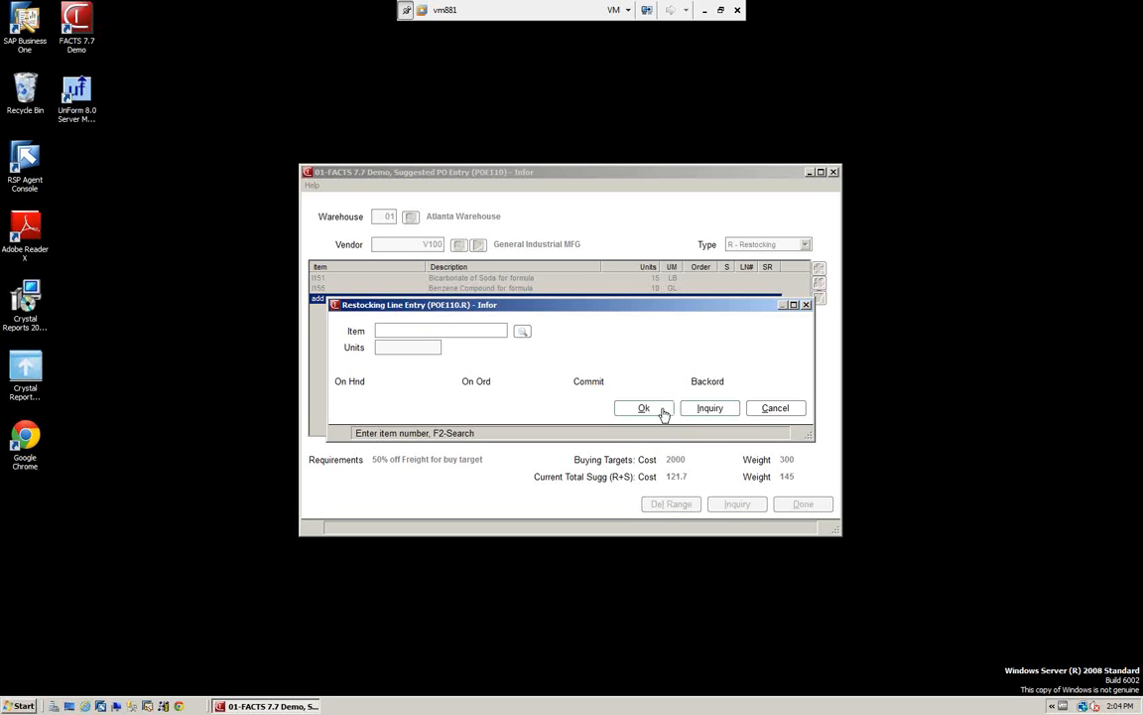
pyautogui.click(779, 407)
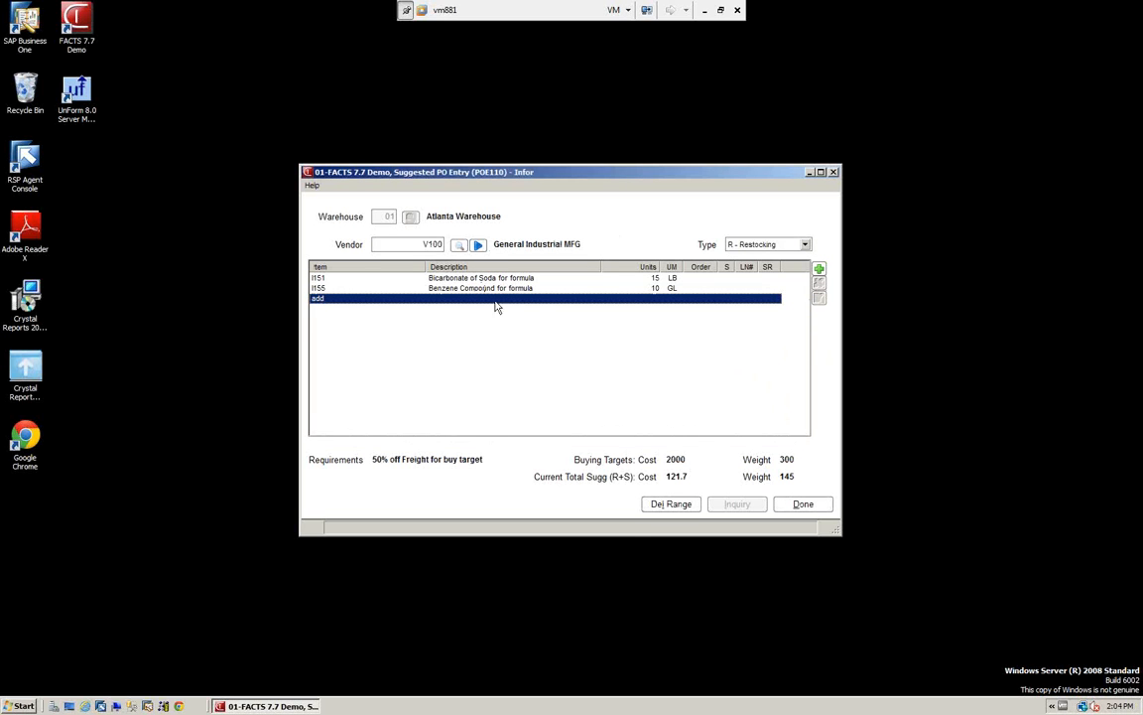
pyautogui.click(804, 506)
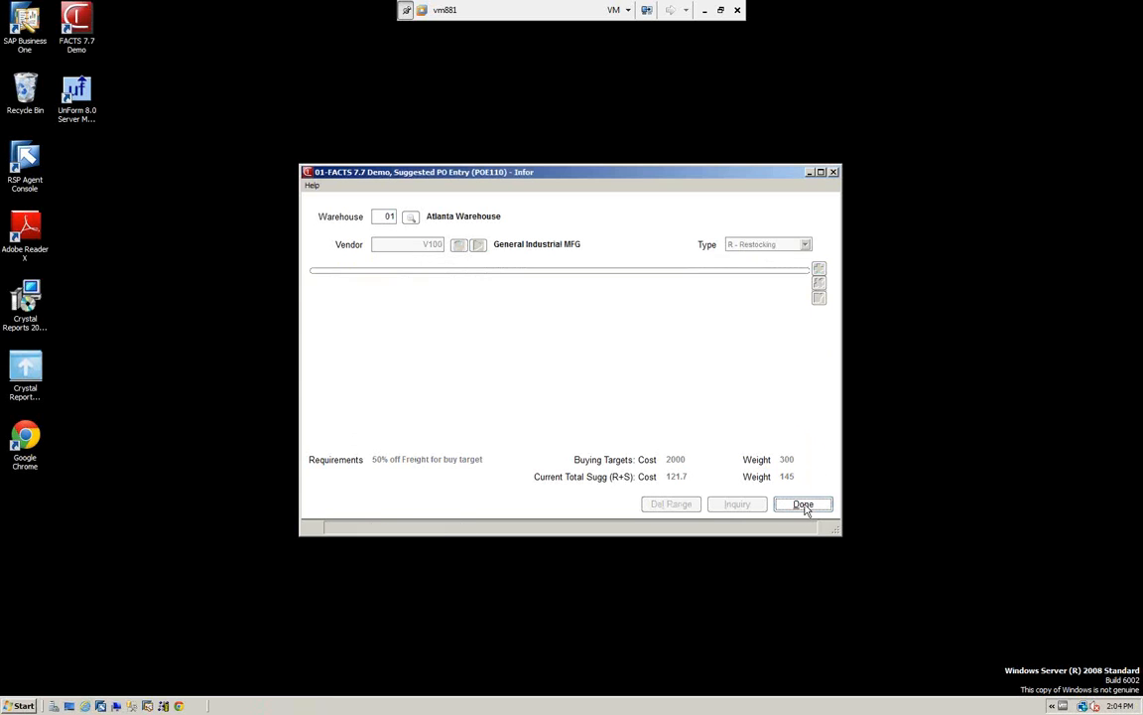
pyautogui.click(804, 506)
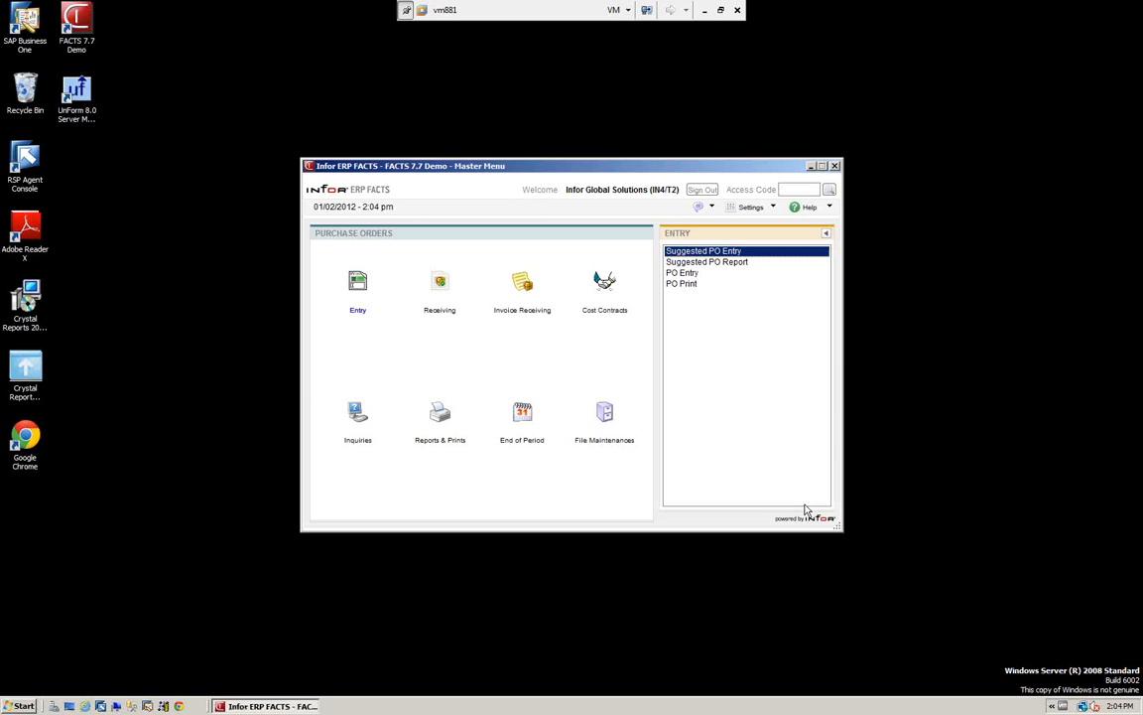
# Run the Suggested PO Report for all vendors in warehouse 01 with type S - Print Suggested PO's for Special Orders, and close the output.
pyautogui.click(695, 262)
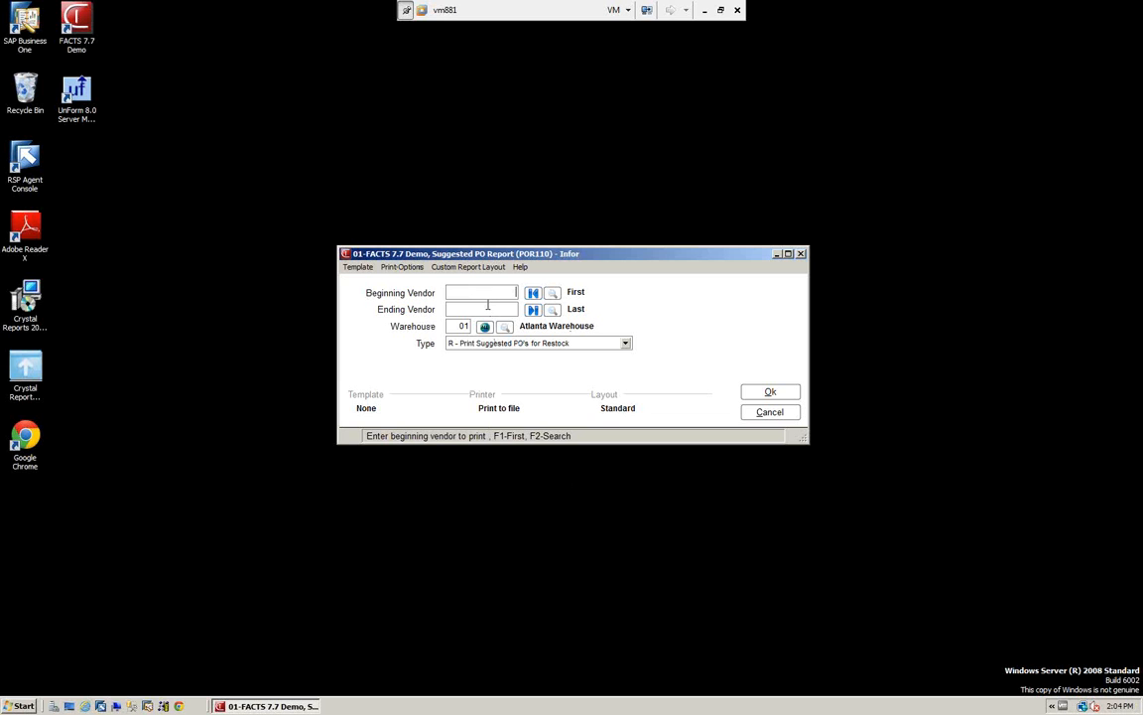
pyautogui.click(625, 344)
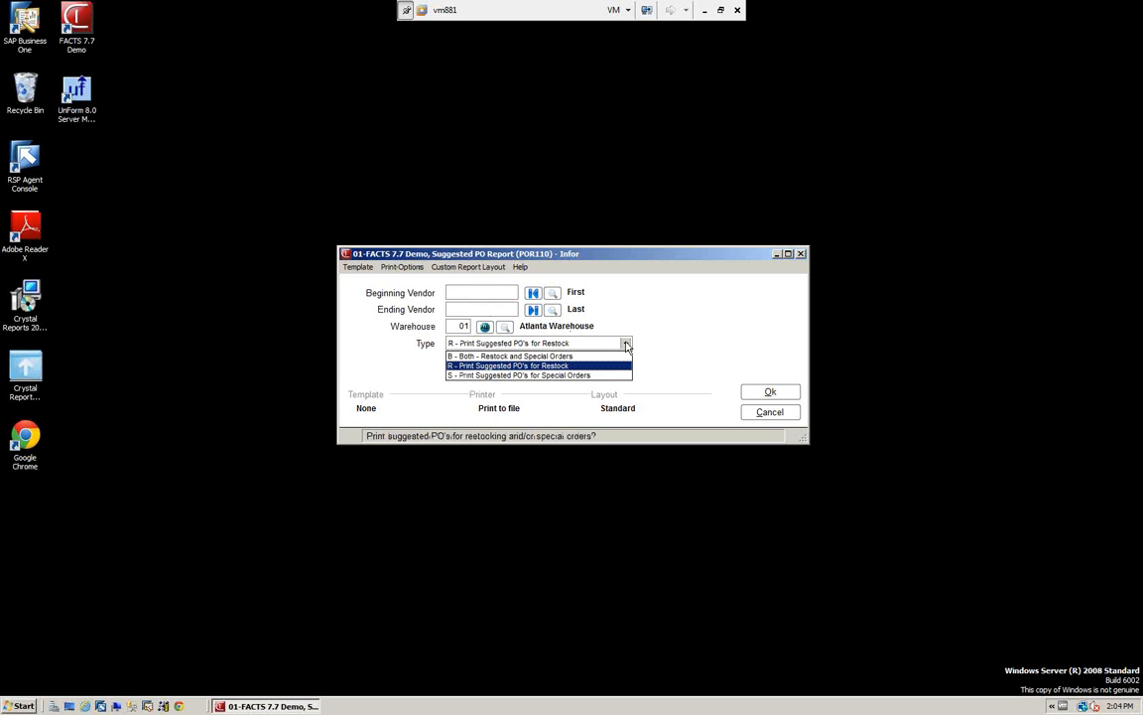
pyautogui.click(489, 376)
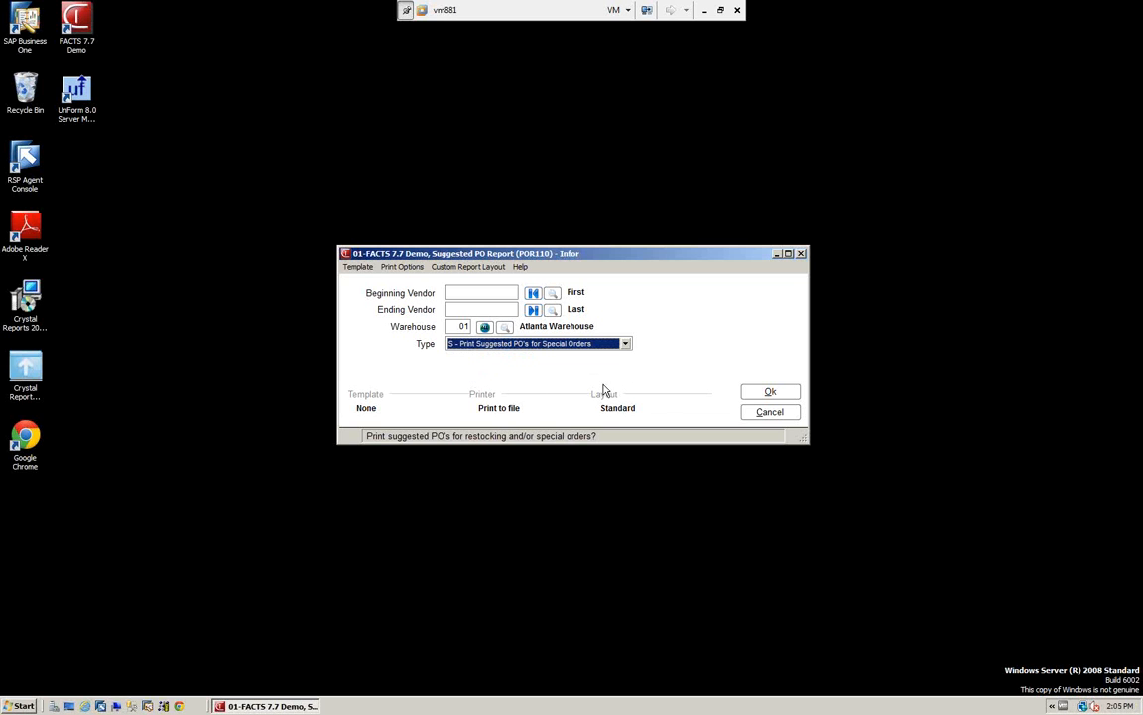
pyautogui.click(772, 394)
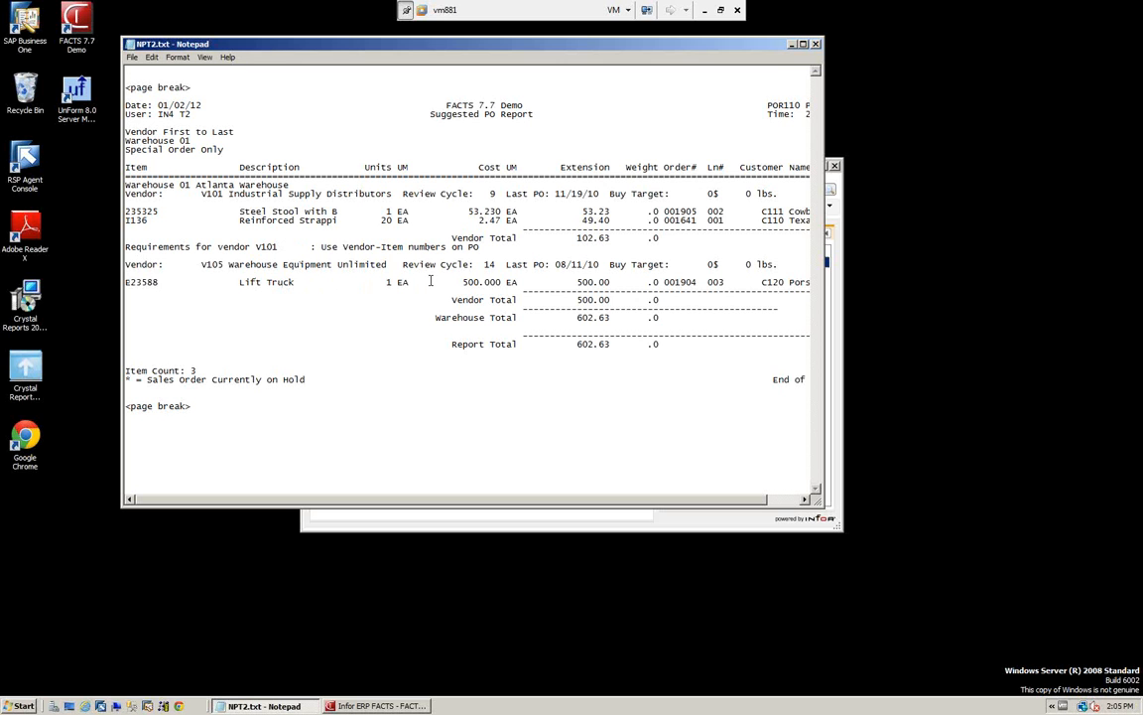
pyautogui.click(816, 44)
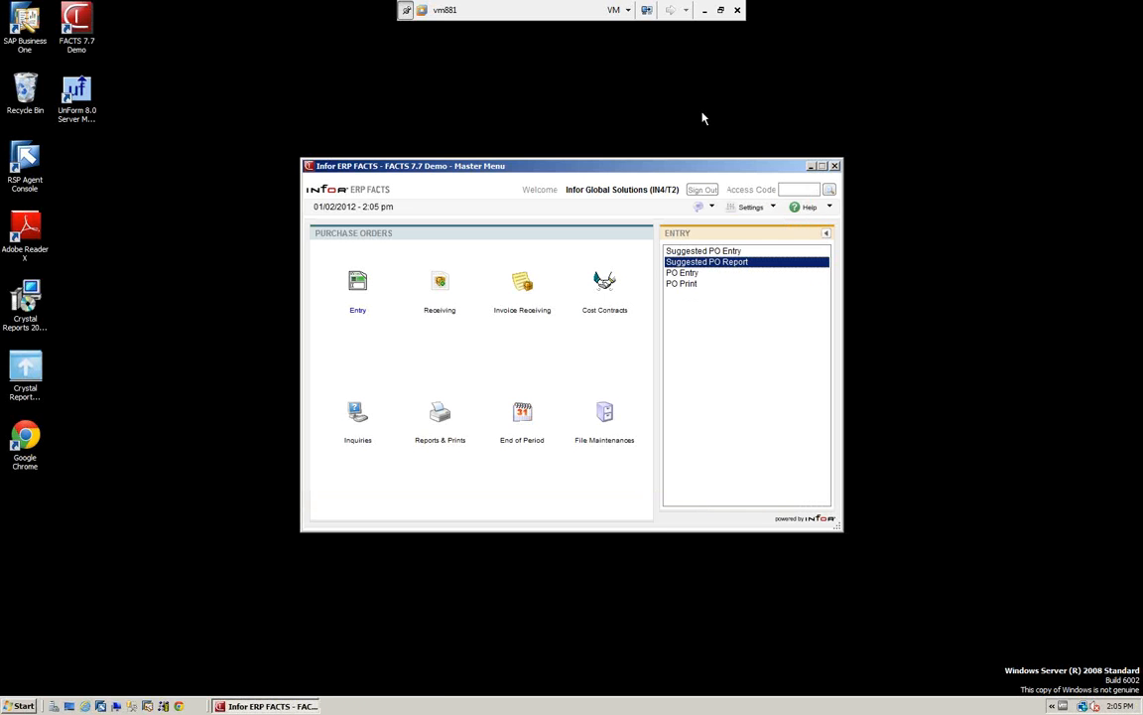
# Run the Suggested PO Report for warehouse 01 with type R - Print Suggested PO's for Restock, review the vendor sections and close the output.
pyautogui.doubleClick(679, 263)
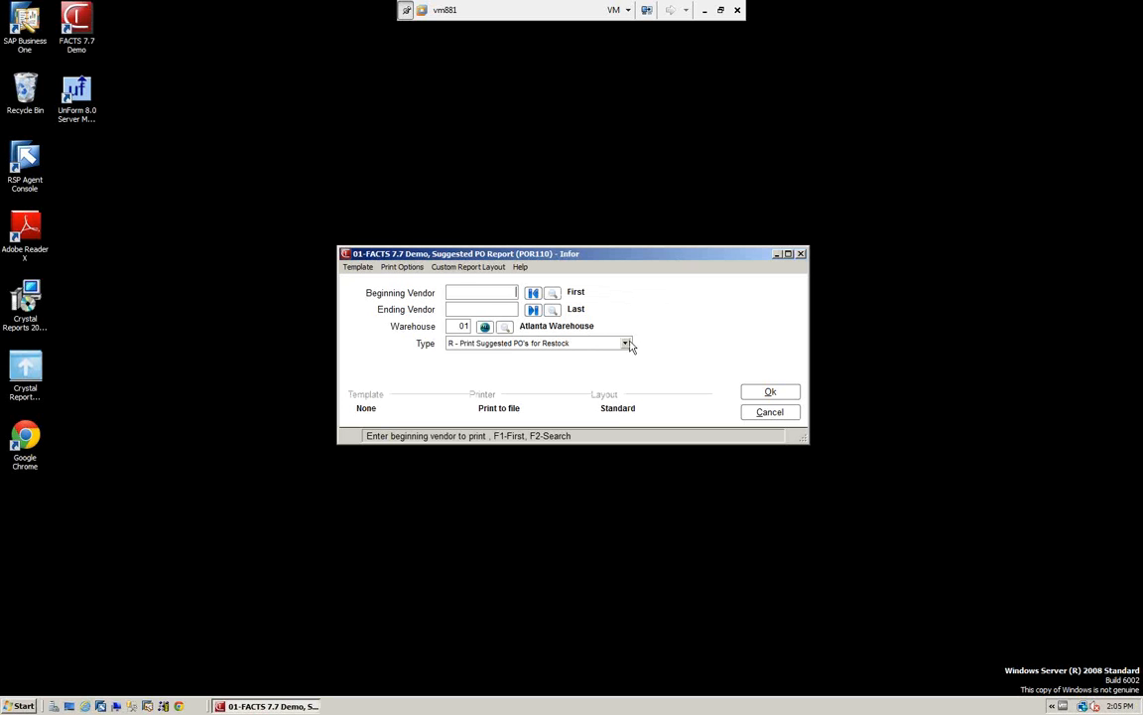
pyautogui.click(626, 343)
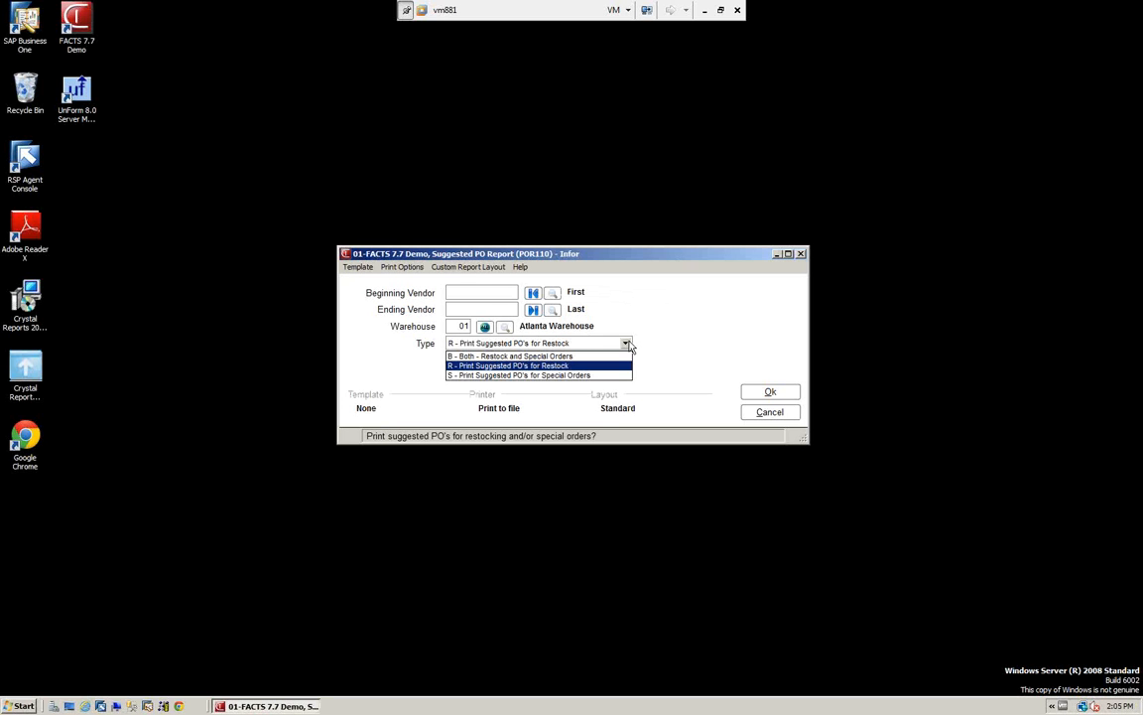
pyautogui.click(521, 366)
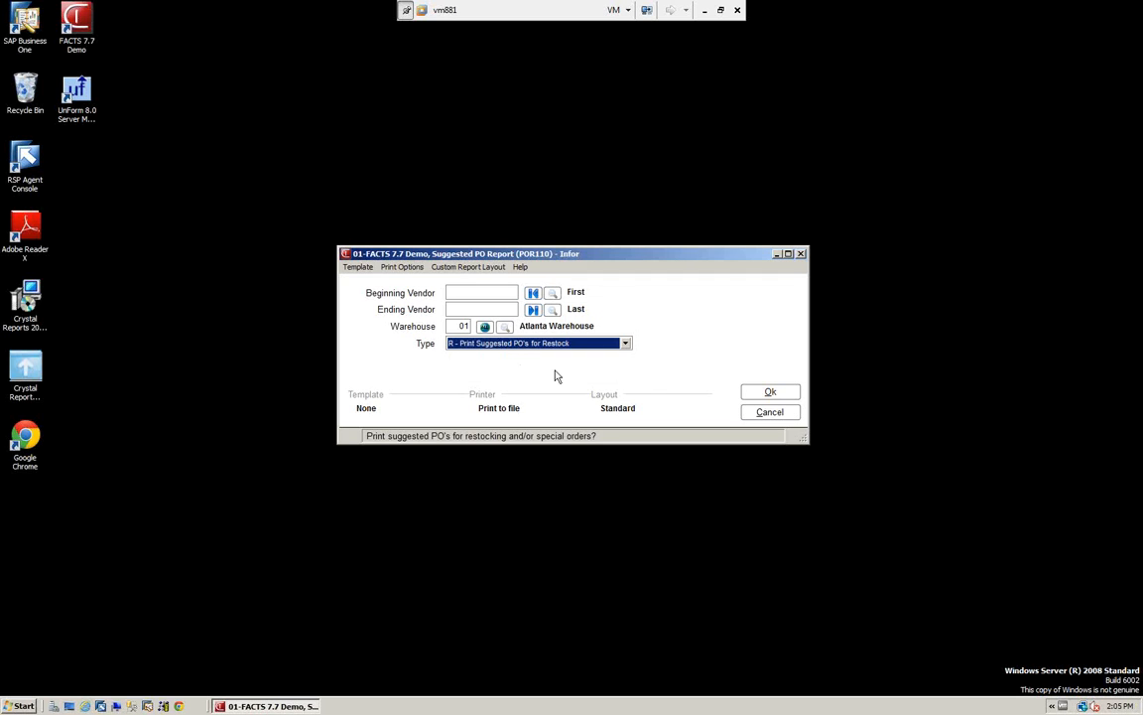
pyautogui.click(764, 393)
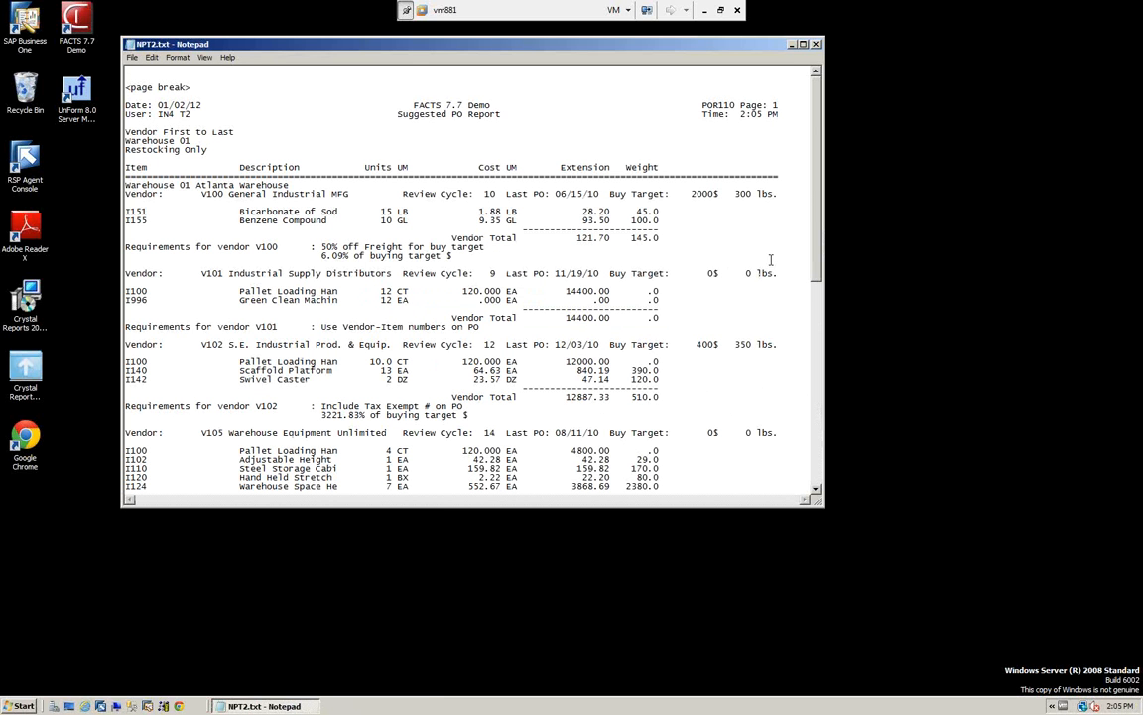
pyautogui.scroll(-5, 815, 219)
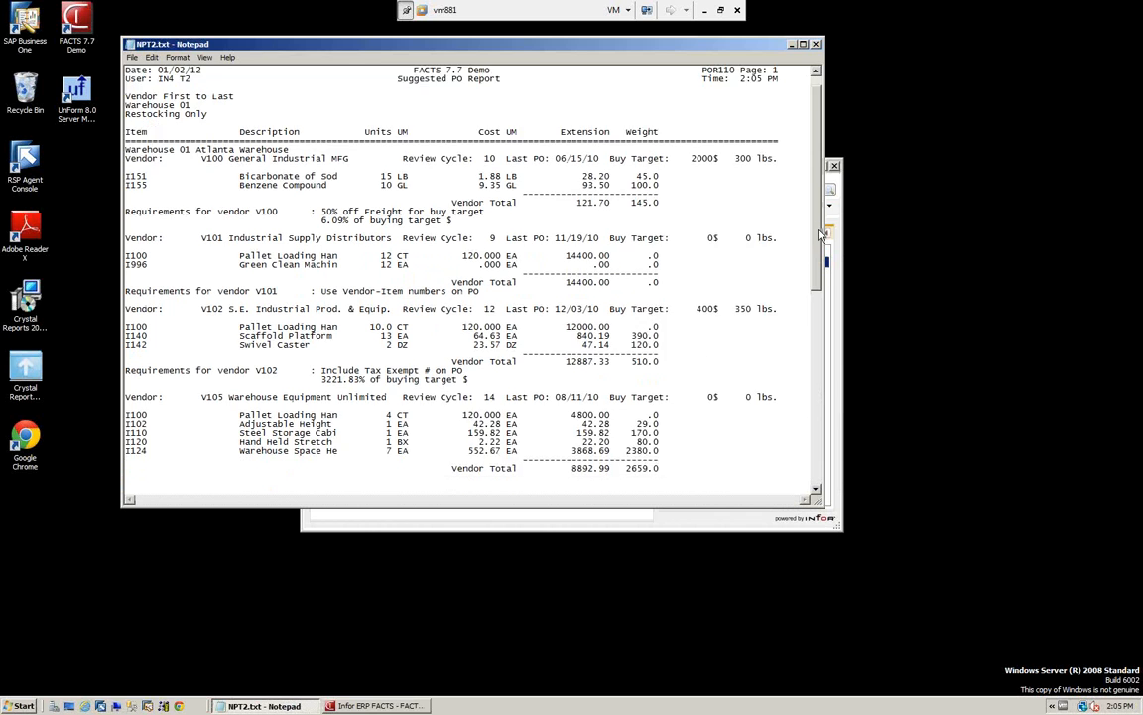
pyautogui.scroll(-15, 835, 280)
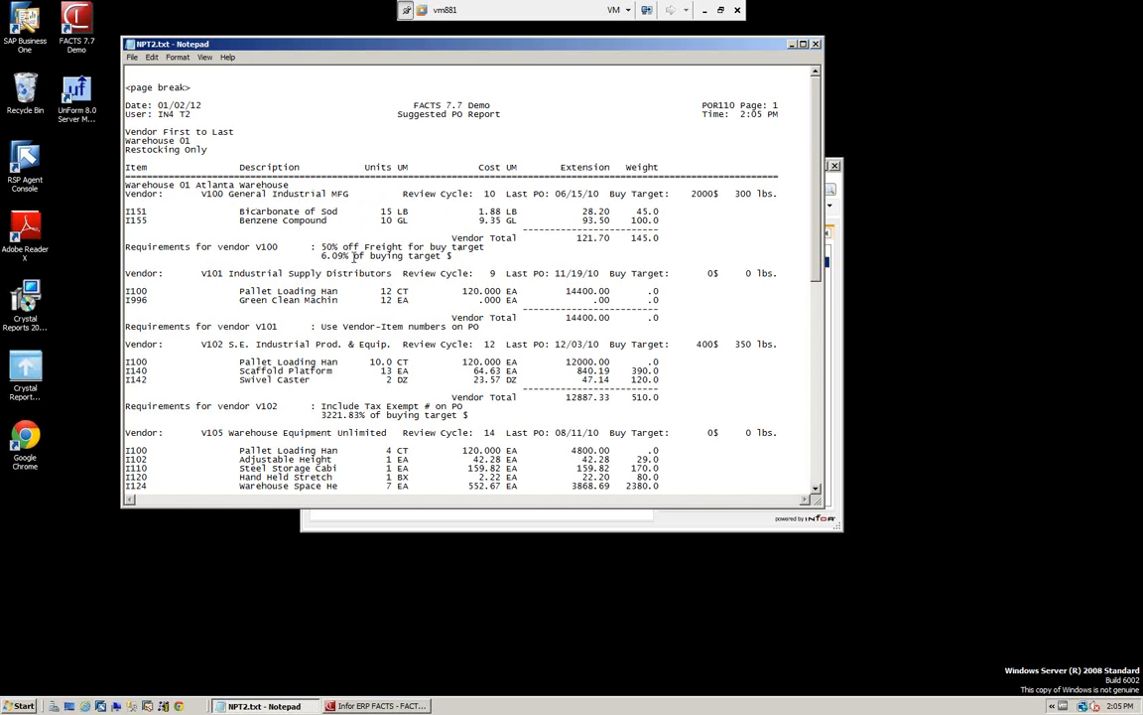
pyautogui.click(817, 45)
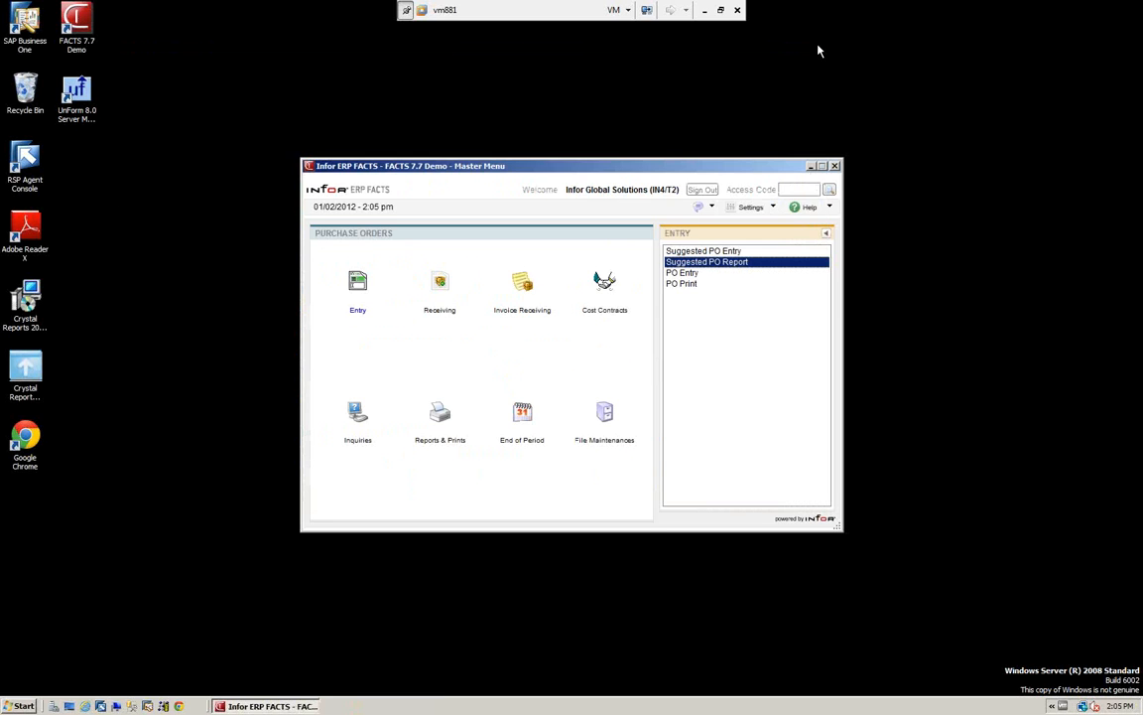
# Run the Suggested PO Report for warehouse 01 with type B - Both - Restock and Special Orders, and close the output.
pyautogui.doubleClick(696, 262)
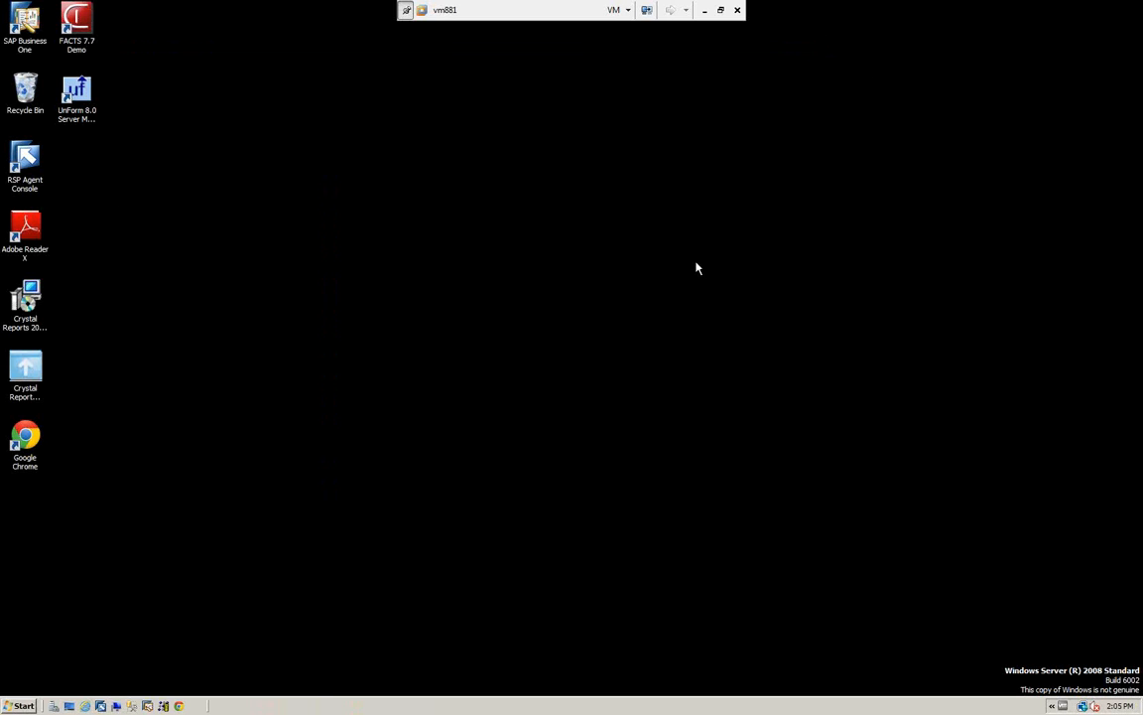
pyautogui.click(626, 342)
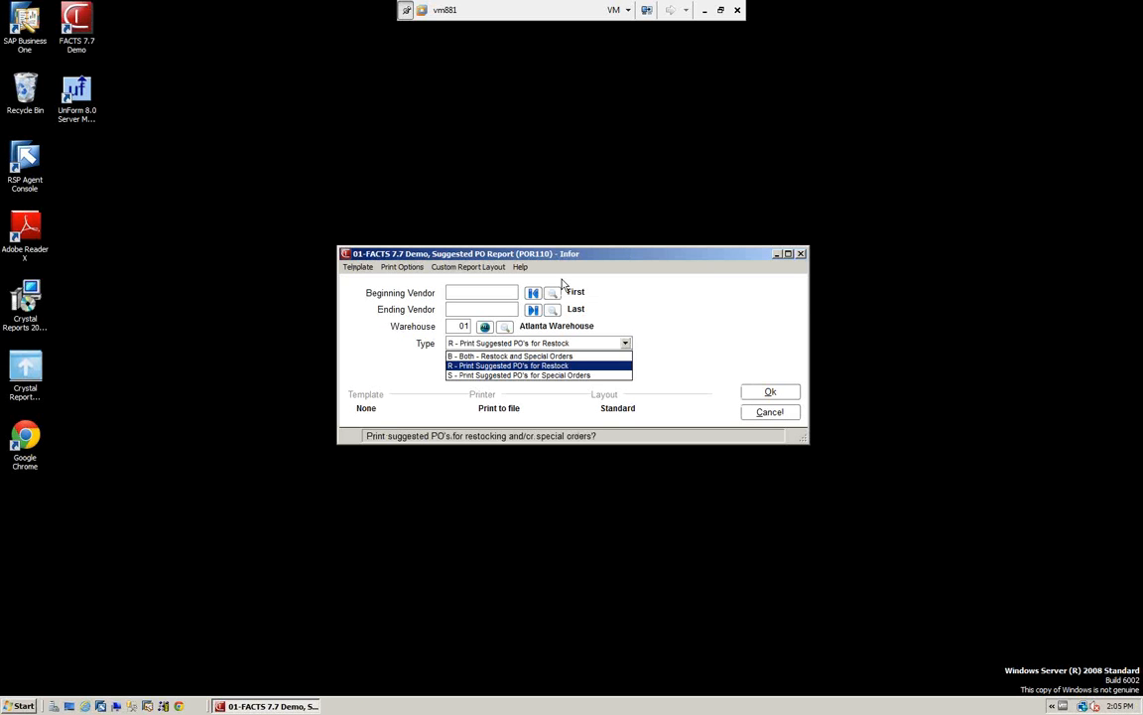
pyautogui.click(511, 355)
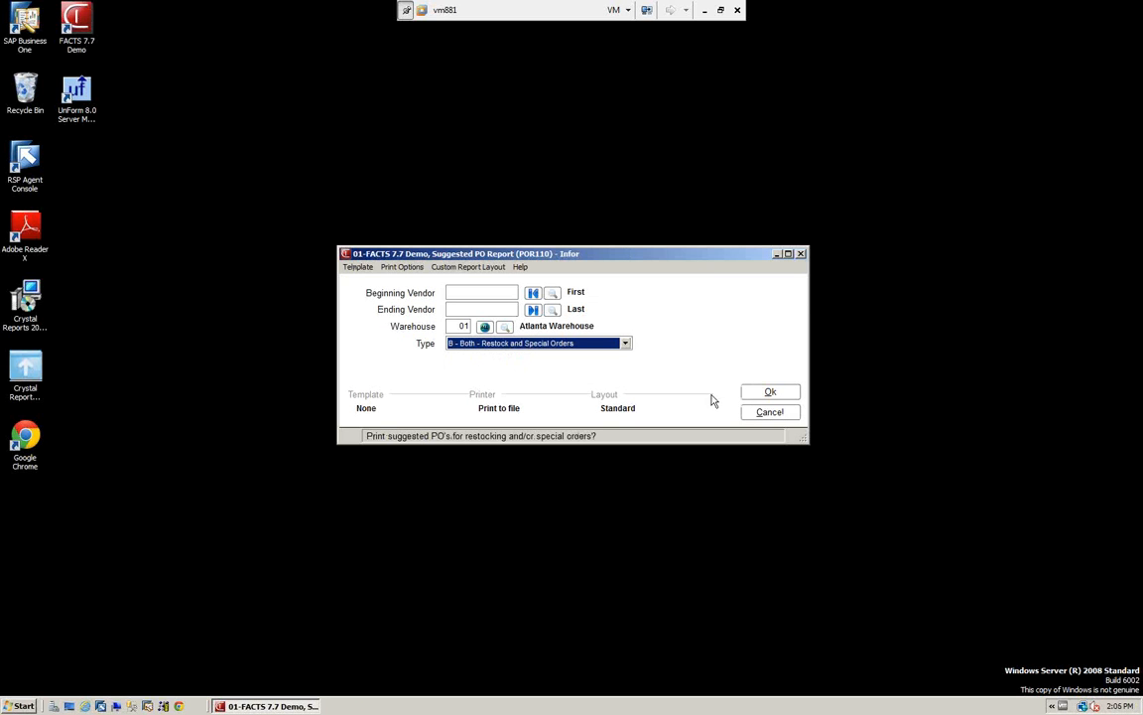
pyautogui.click(770, 392)
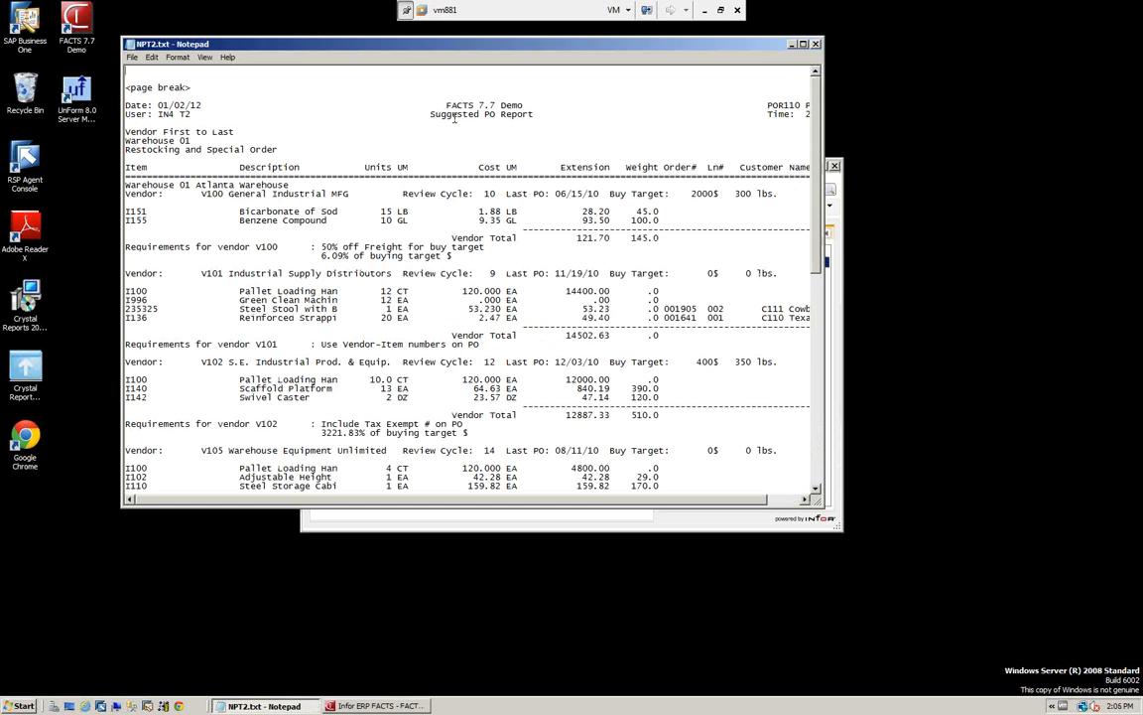
pyautogui.click(815, 45)
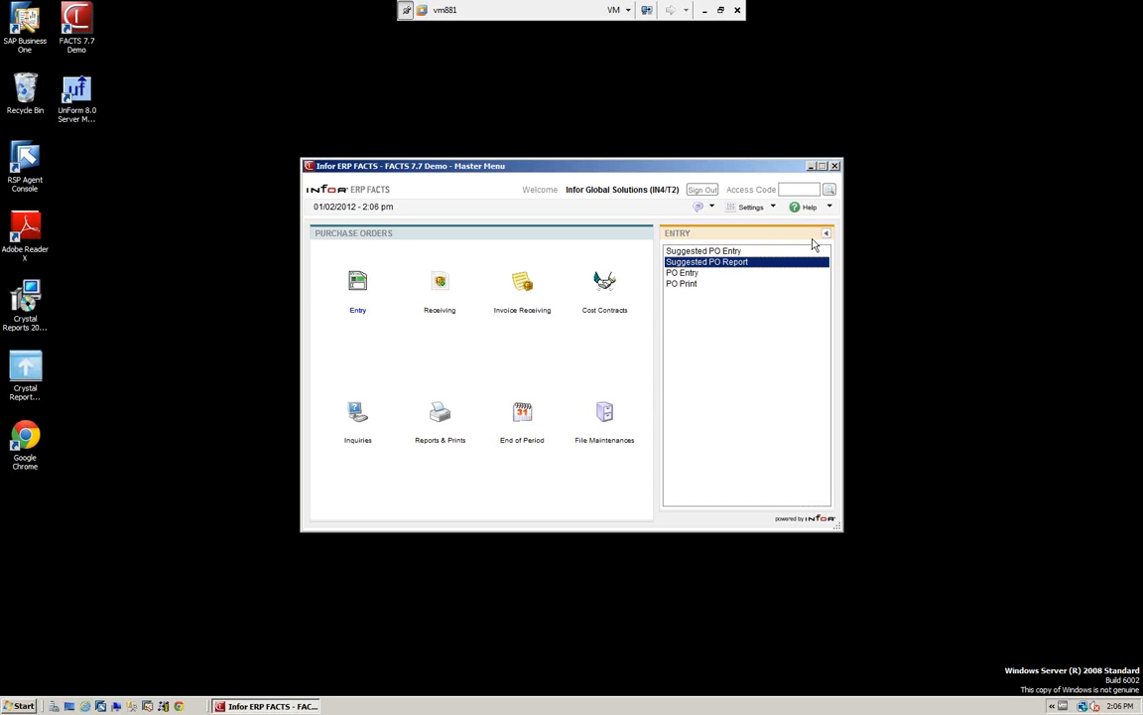
# Open PO Entry and review the information display settings and the warehouse, direct and suggested PO import options.
pyautogui.click(675, 273)
pyautogui.doubleClick(671, 276)
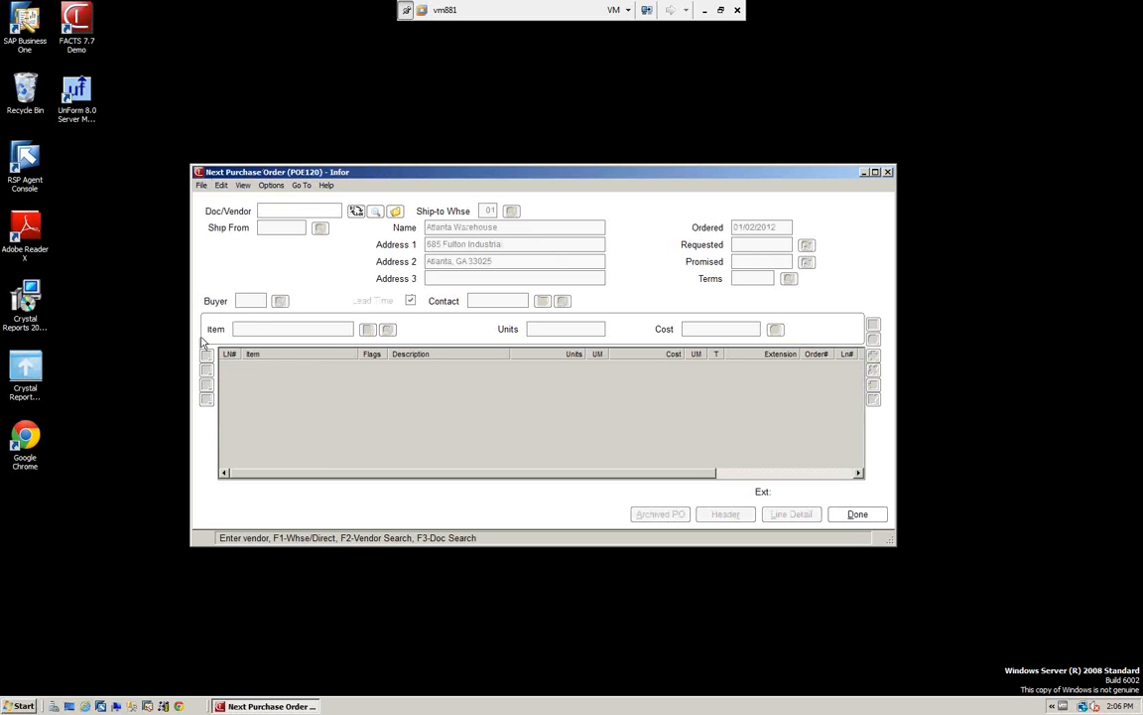
pyautogui.click(241, 186)
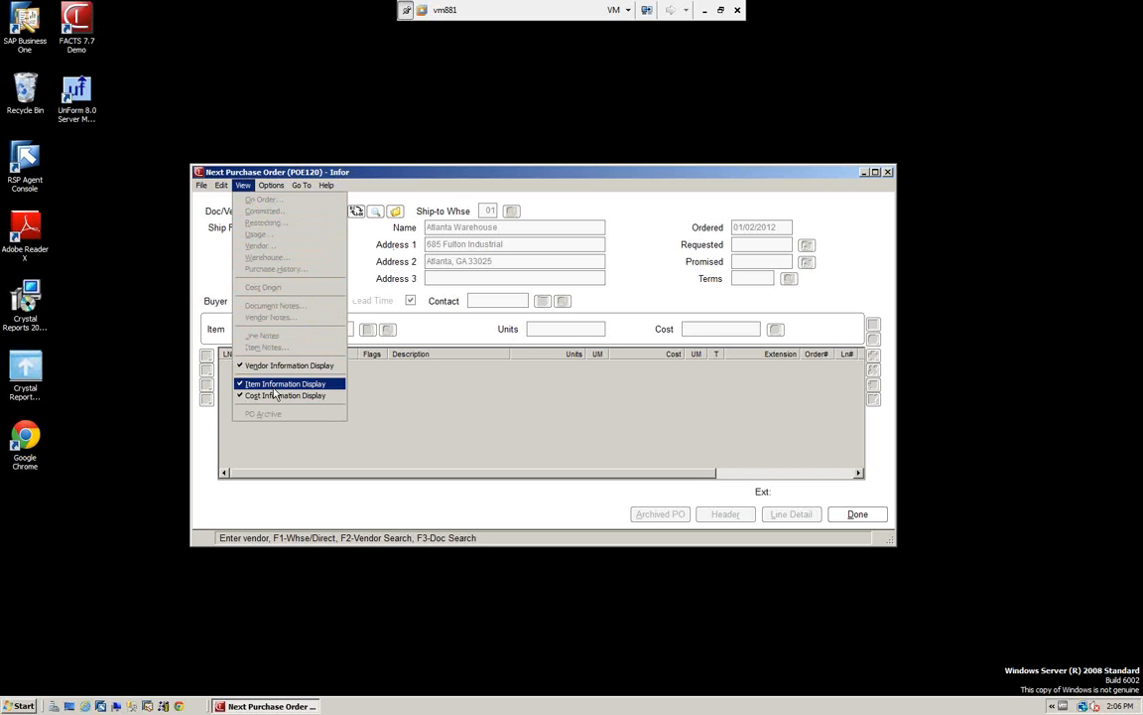
pyautogui.moveTo(271, 186)
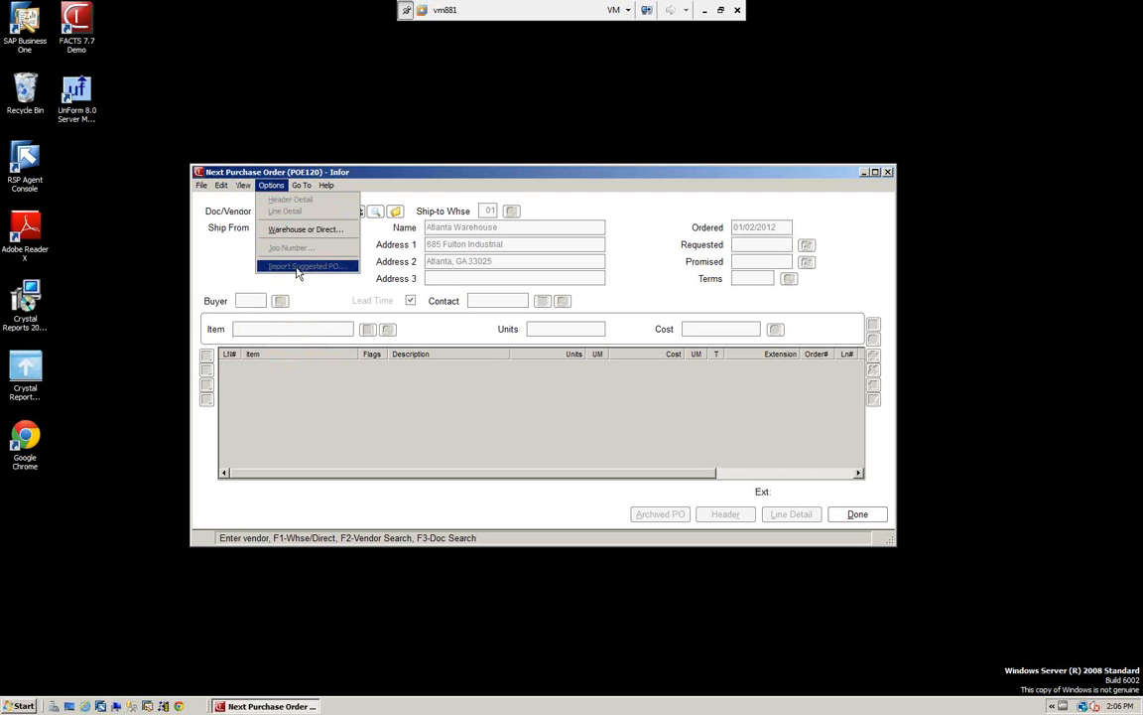
pyautogui.click(386, 194)
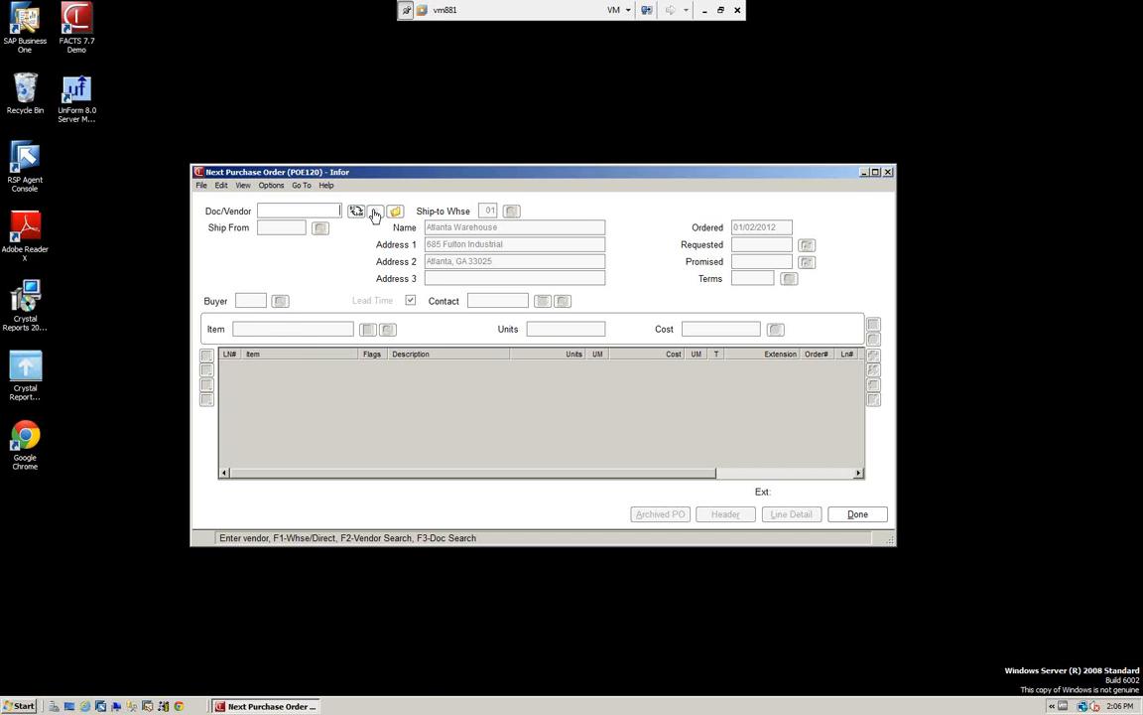
# Look up vendor V100 General Industrial MFG and select it for the new purchase order.
pyautogui.click(356, 211)
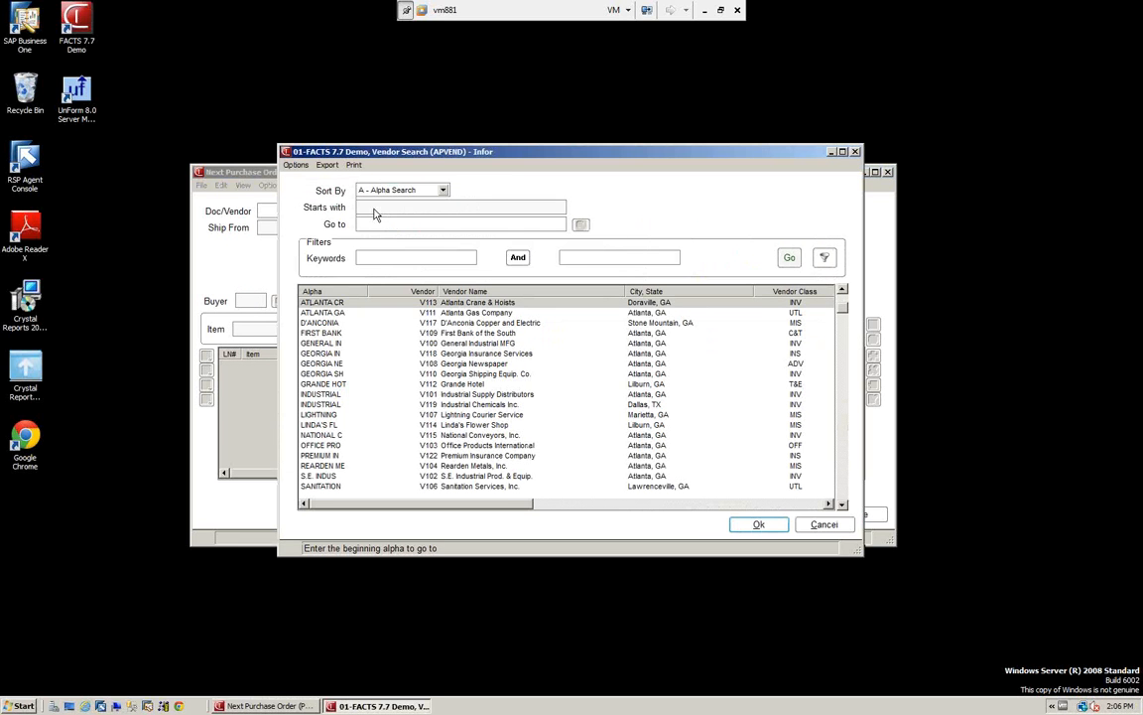
pyautogui.click(422, 343)
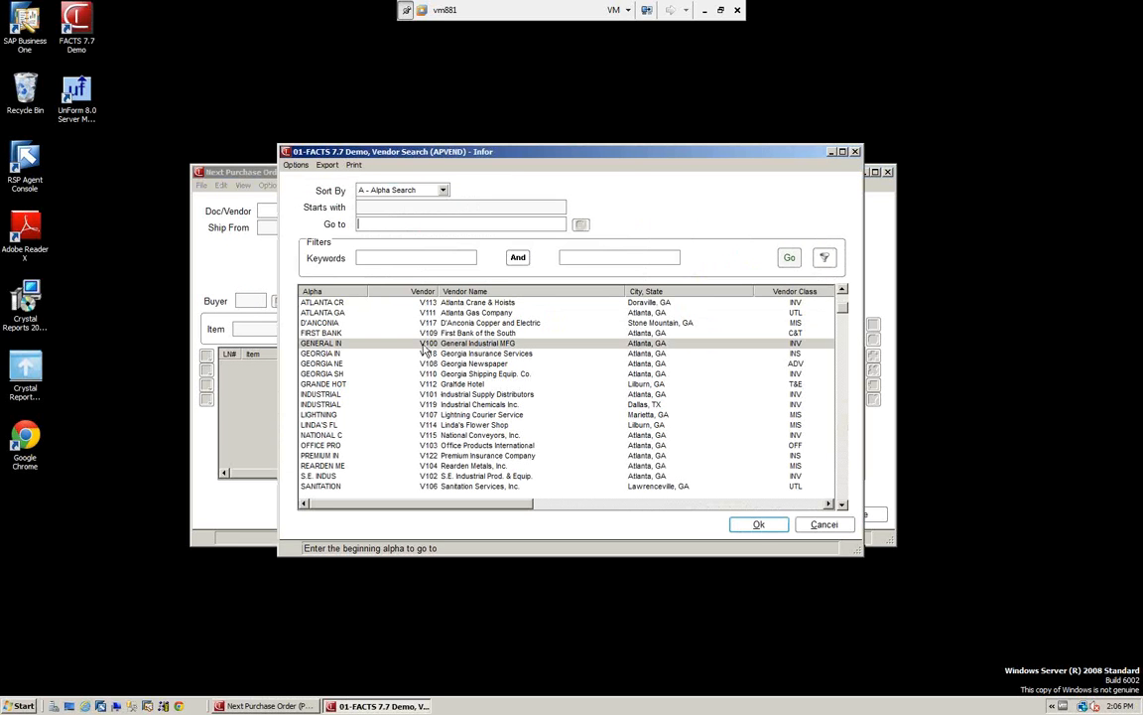
pyautogui.click(757, 525)
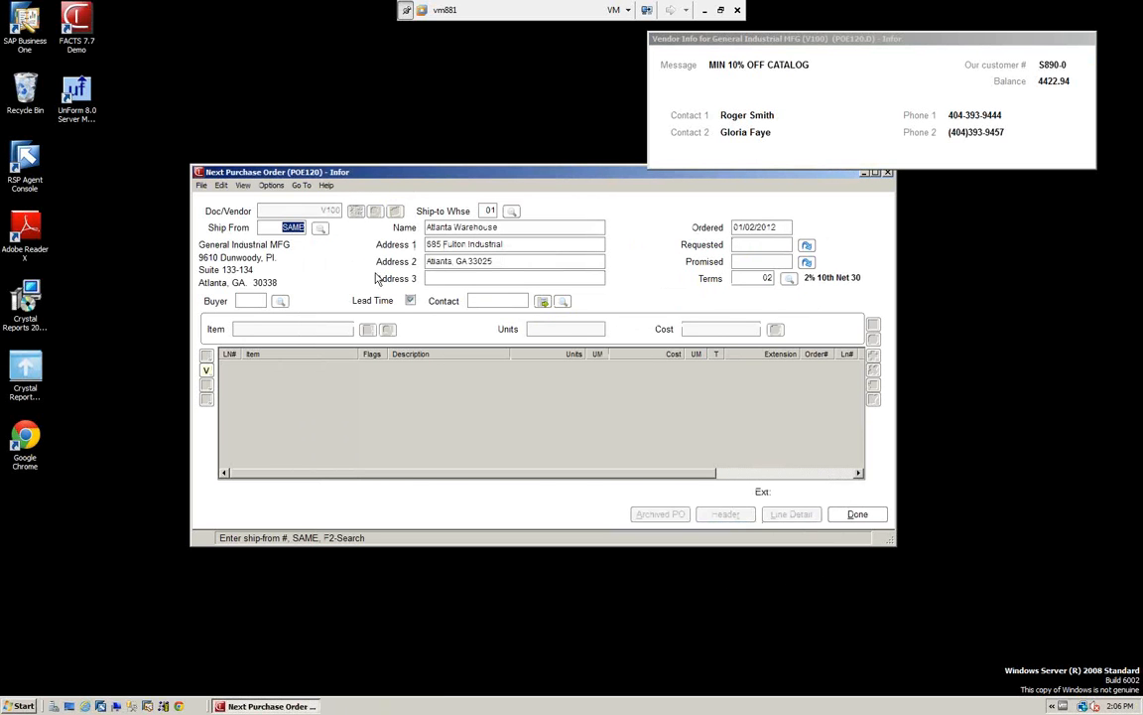
# Complete the header with ship-from SAME, warehouse 01, ordered, requested and promised dates 06/15/2010, terms 02, buyer 100 and no contact.
pyautogui.press('Return')
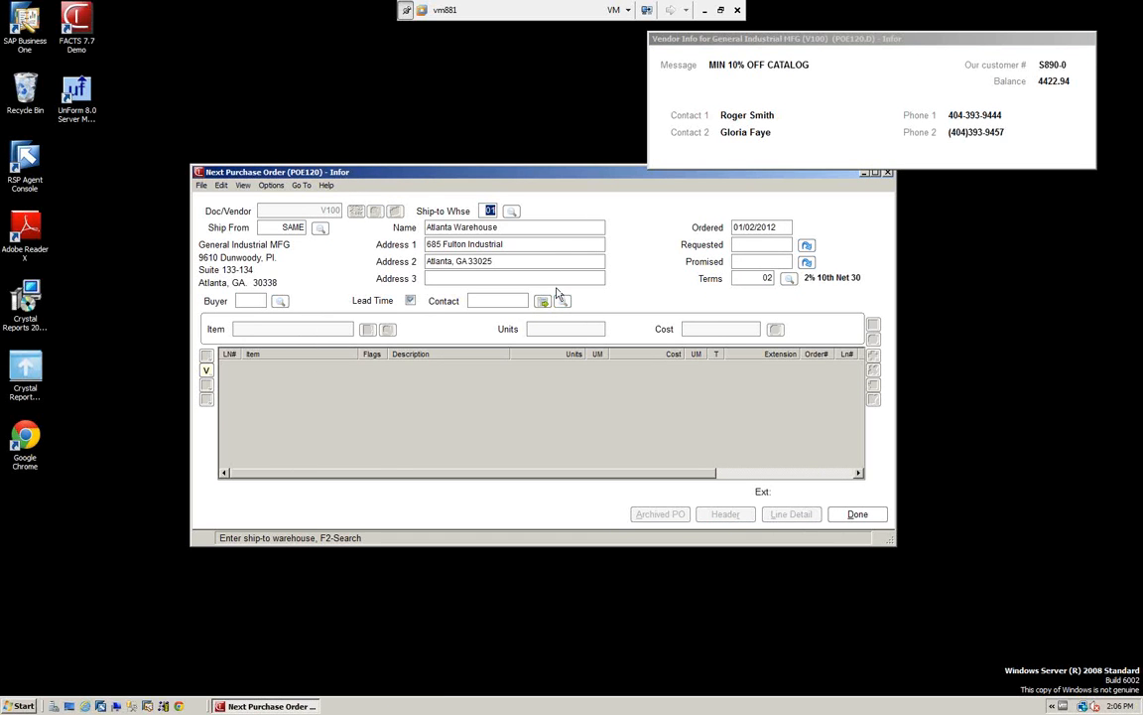
pyautogui.press('Return')
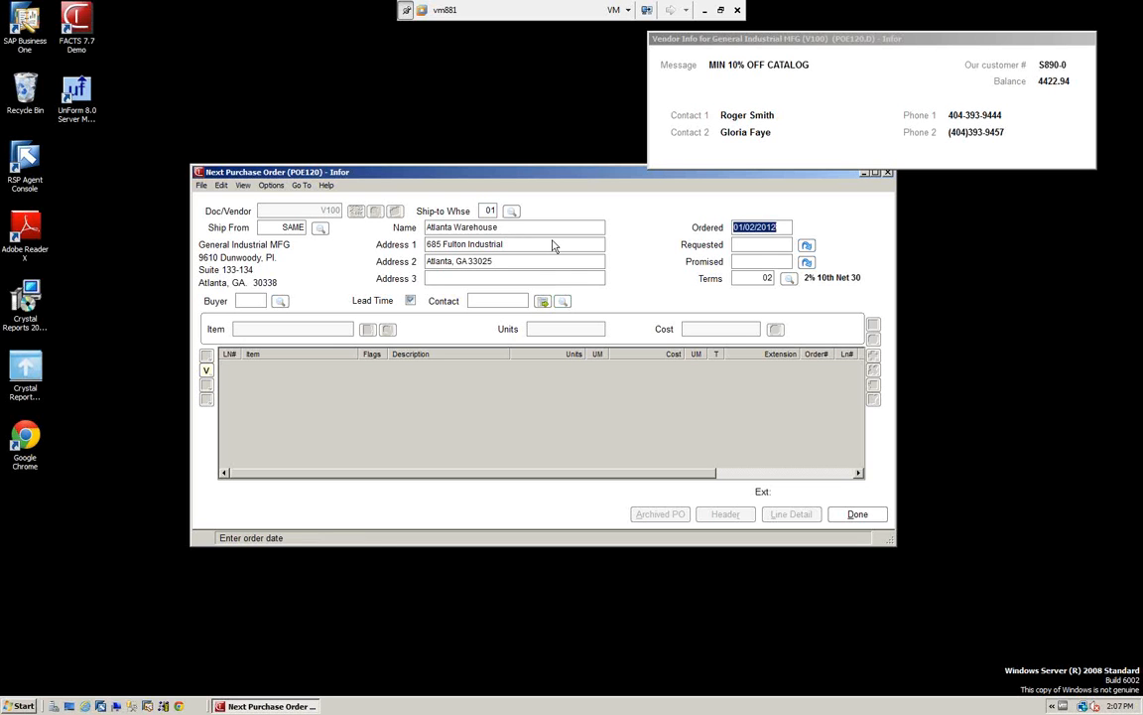
pyautogui.write('08')
pyautogui.press('Return')
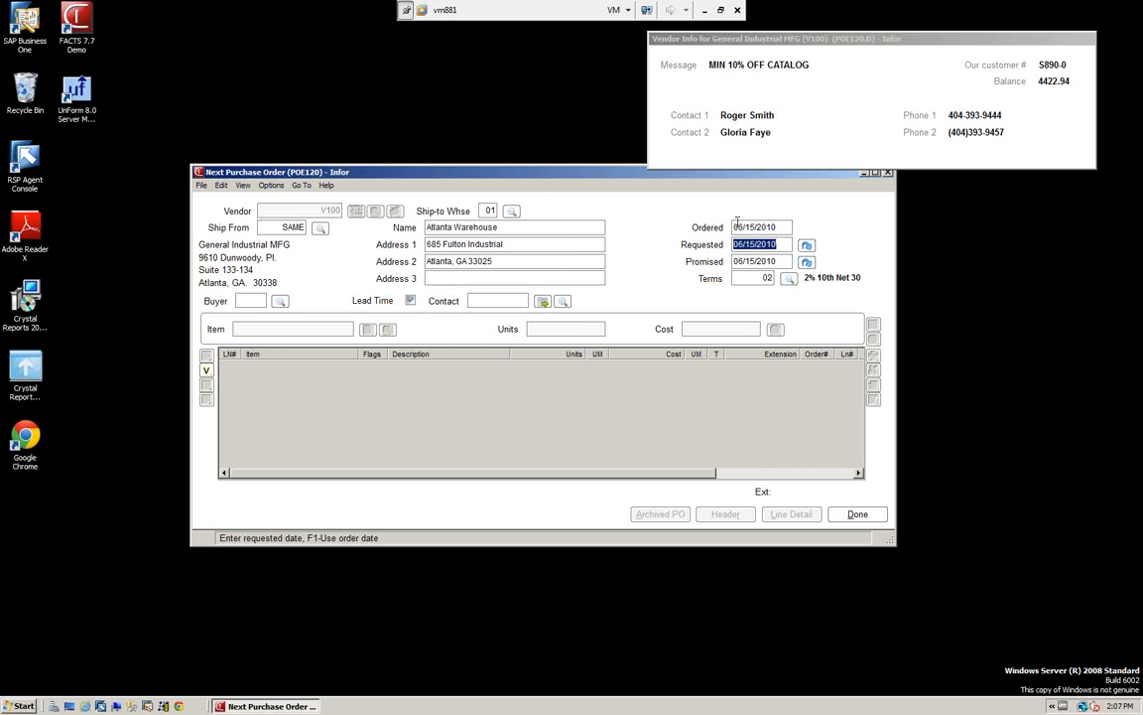
pyautogui.press('Return')
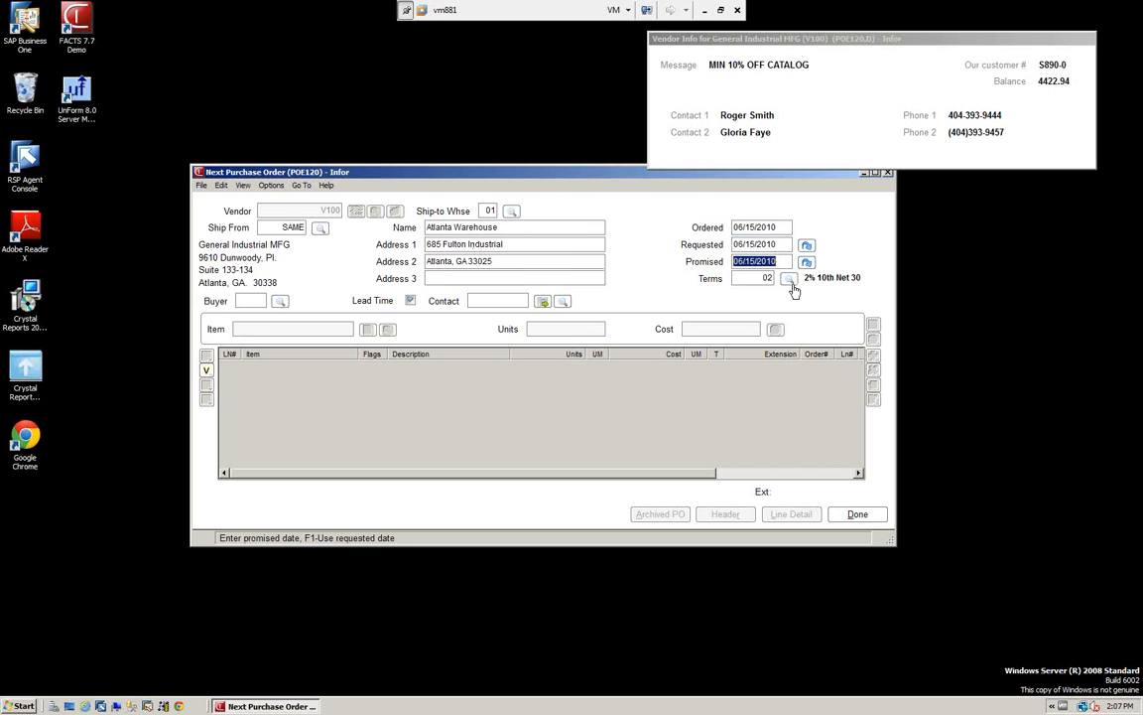
pyautogui.press('Return')
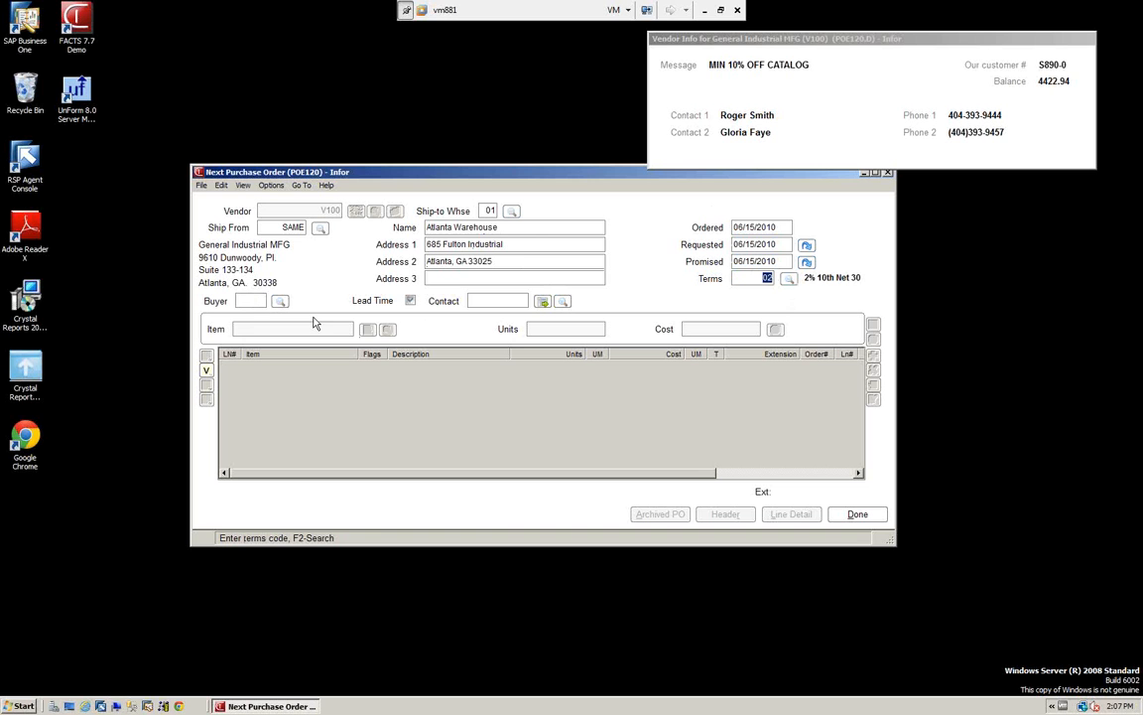
pyautogui.press('Return')
pyautogui.press('Return')
pyautogui.press('Return')
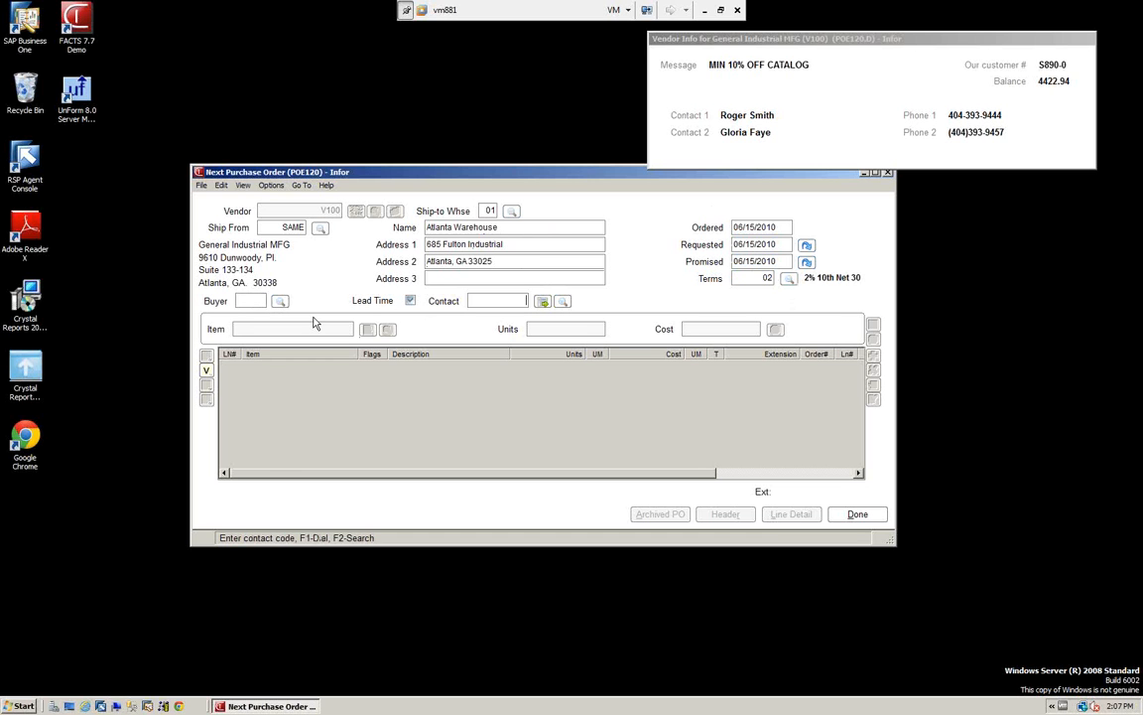
pyautogui.press('Return')
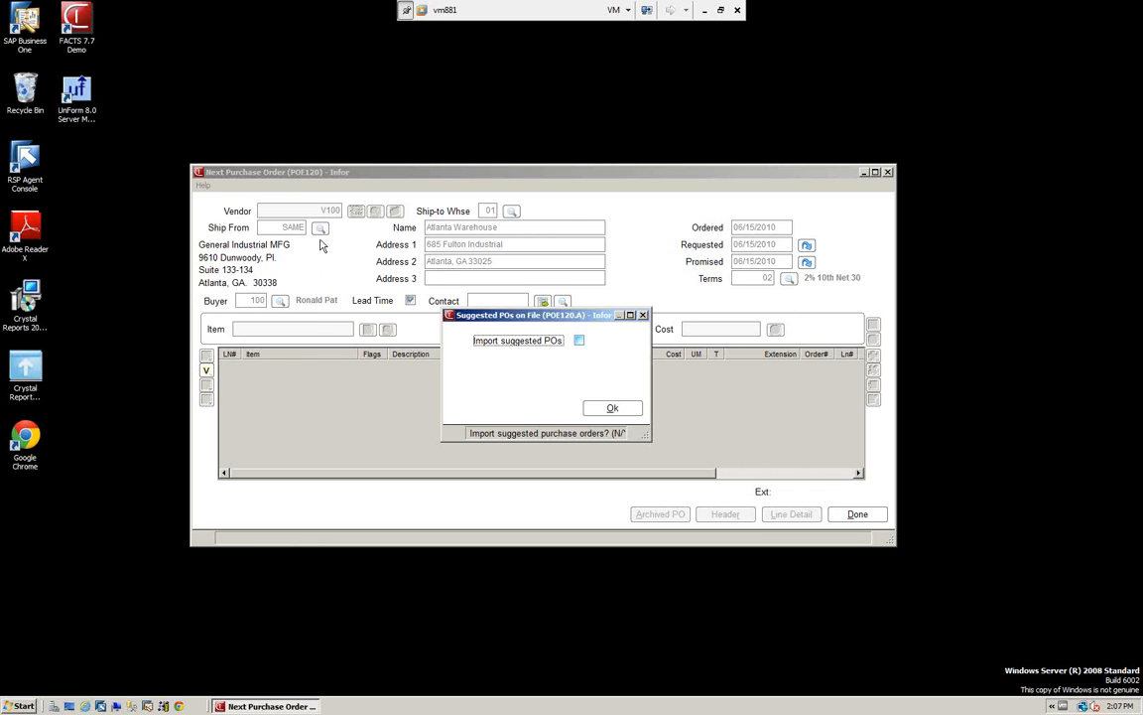
# Import the vendor's suggested POs for items I151 Bicarbonate of Soda and I155 Benzene Compound one at a time into the order.
pyautogui.click(578, 340)
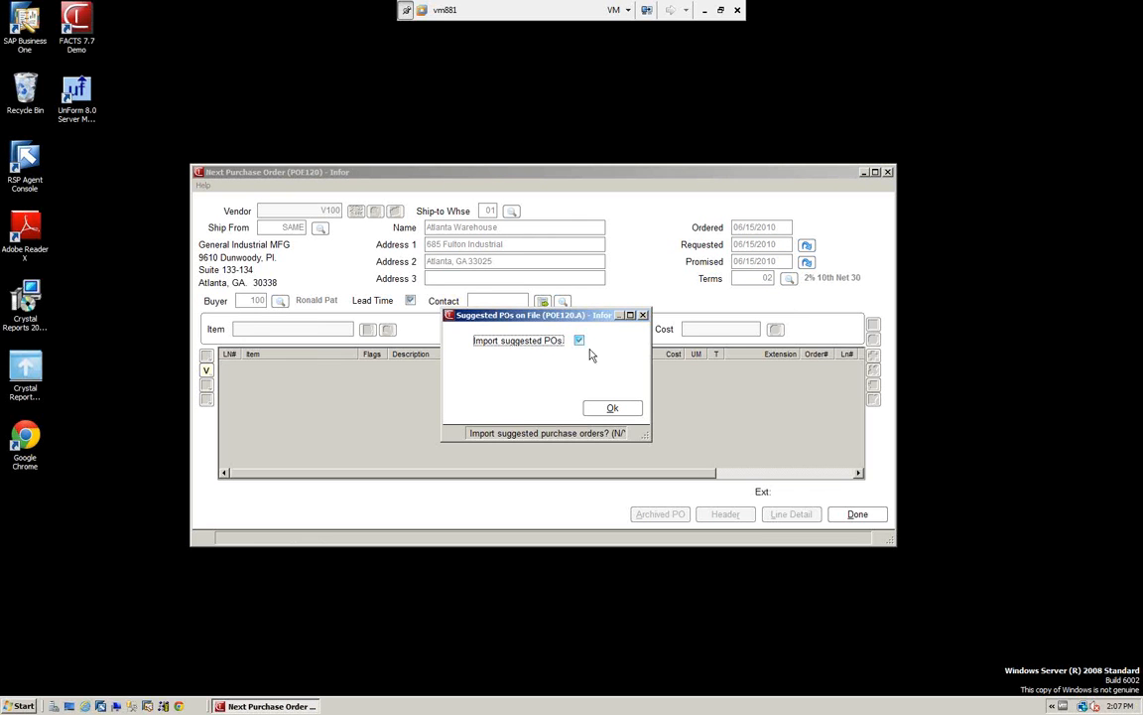
pyautogui.click(613, 409)
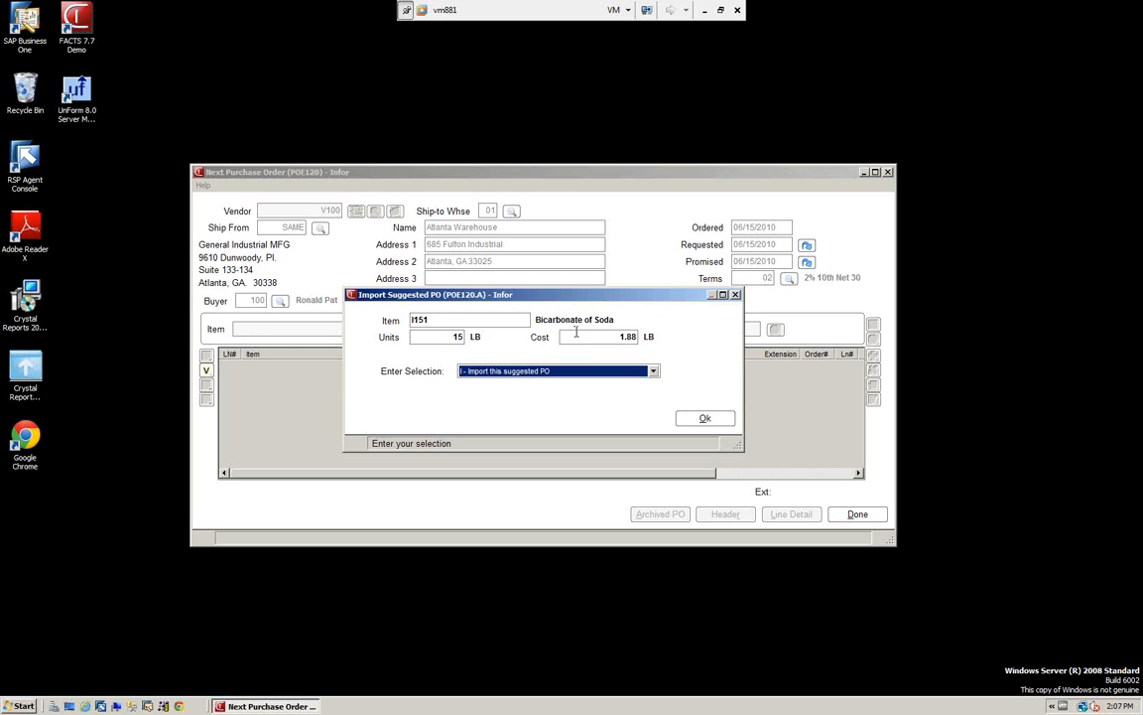
pyautogui.click(654, 371)
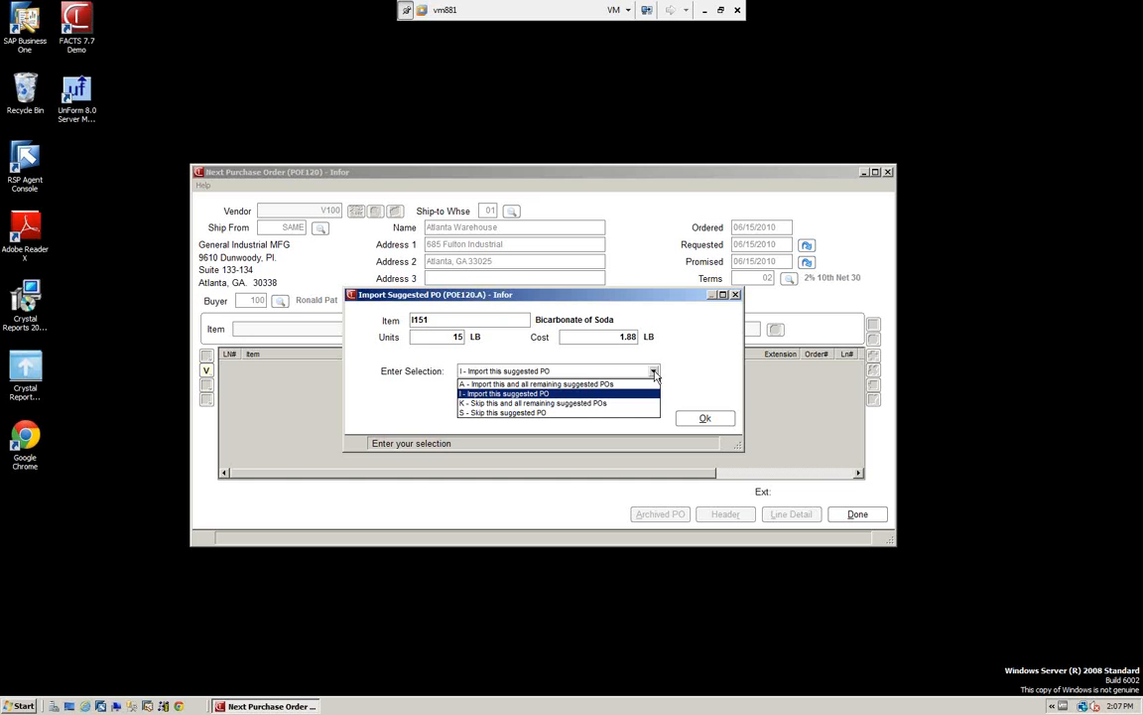
pyautogui.click(539, 395)
pyautogui.click(705, 419)
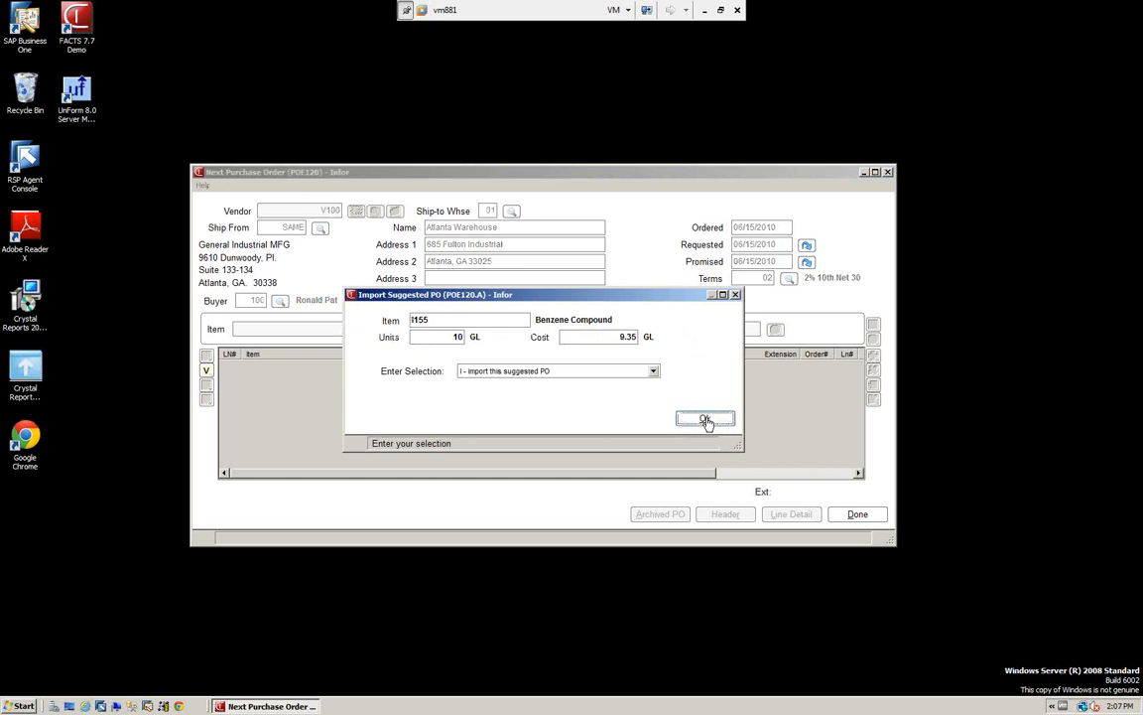
pyautogui.click(704, 419)
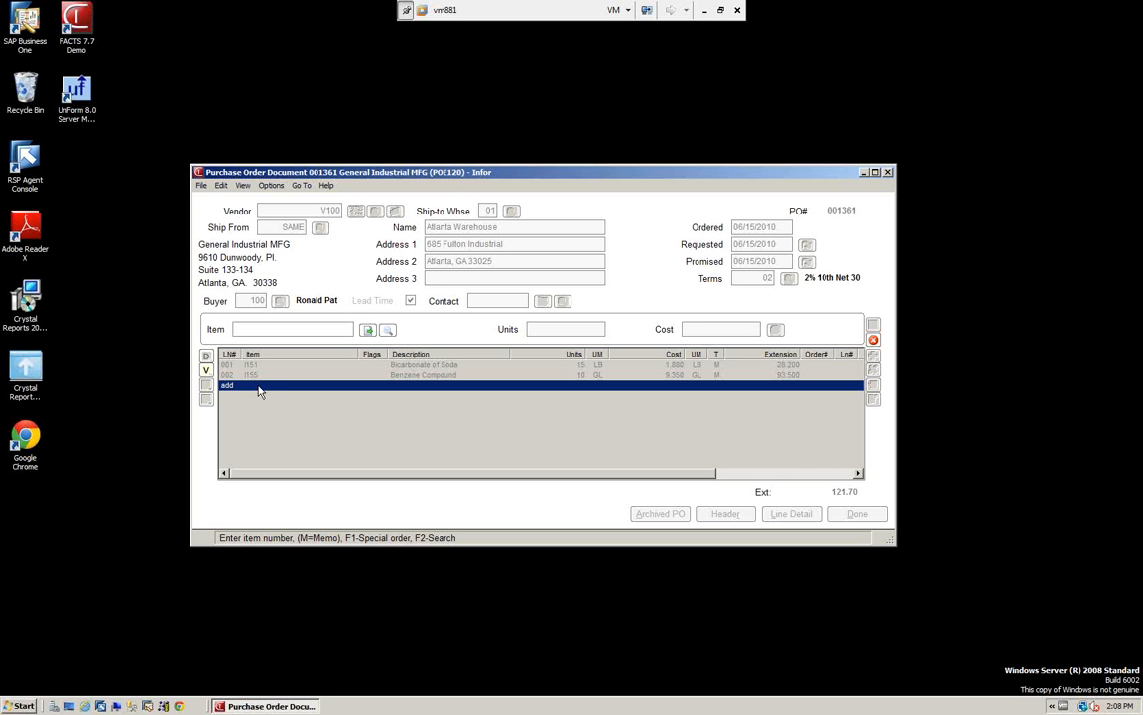
# Add item I300 3-Socket Emergency Lamp with 100 units at cost 5.500 and no job number, and end line entry.
pyautogui.click(388, 332)
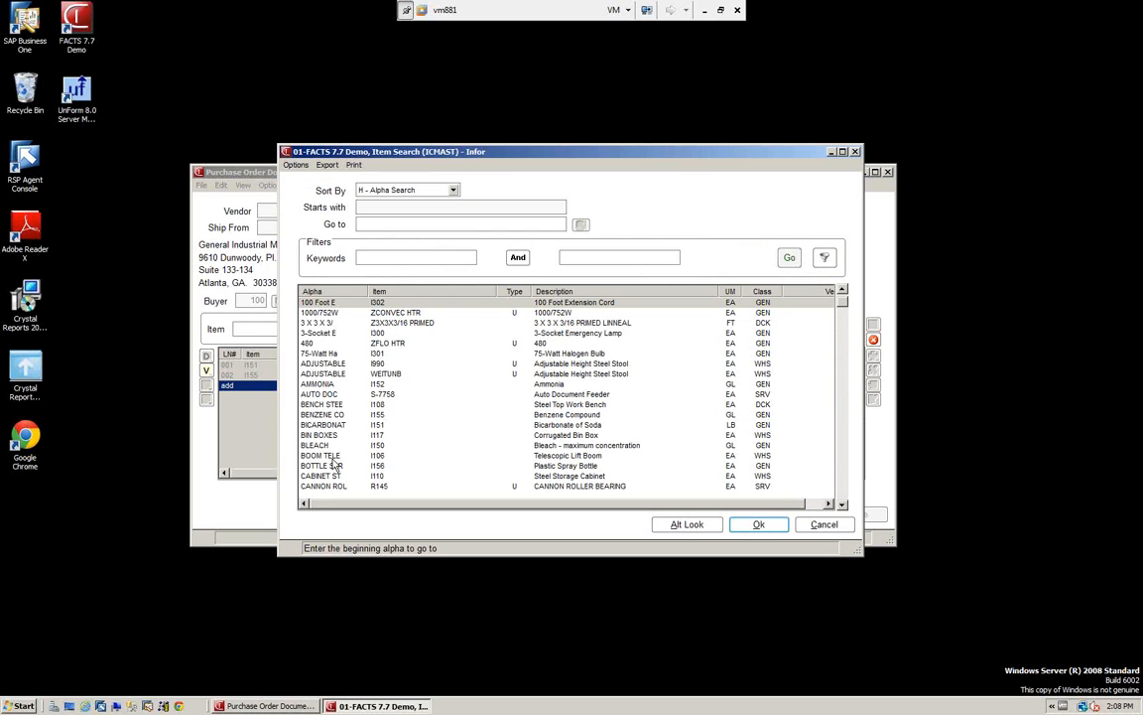
pyautogui.click(321, 333)
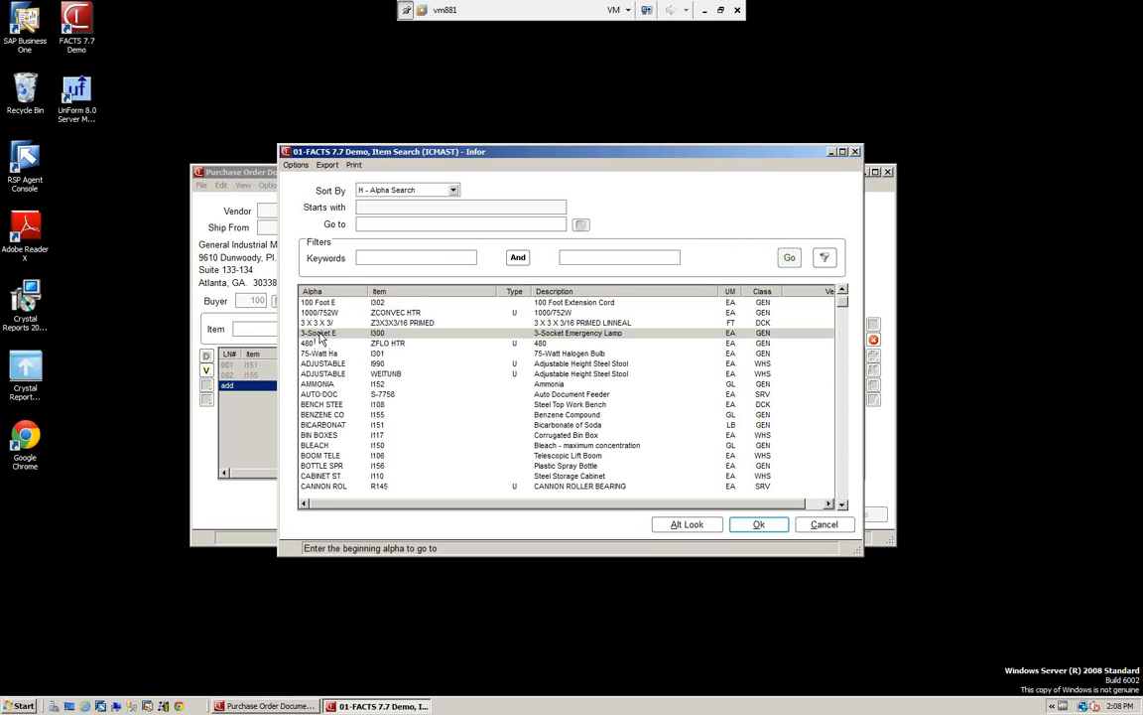
pyautogui.click(757, 524)
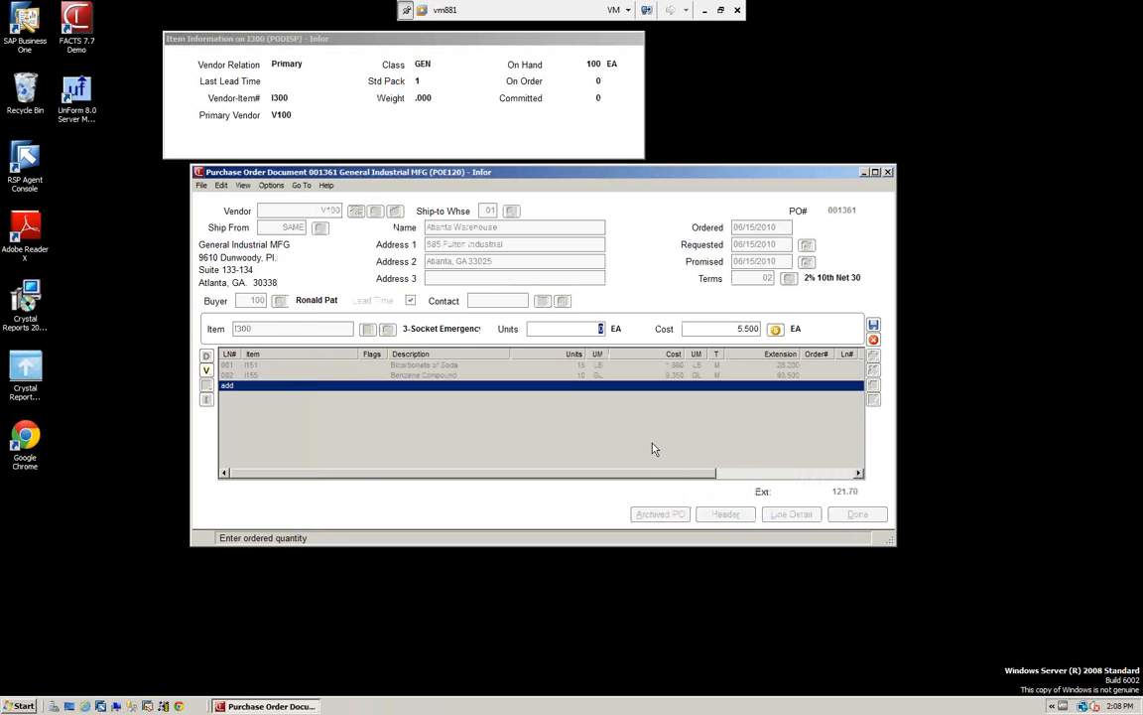
pyautogui.write('100')
pyautogui.press('Return')
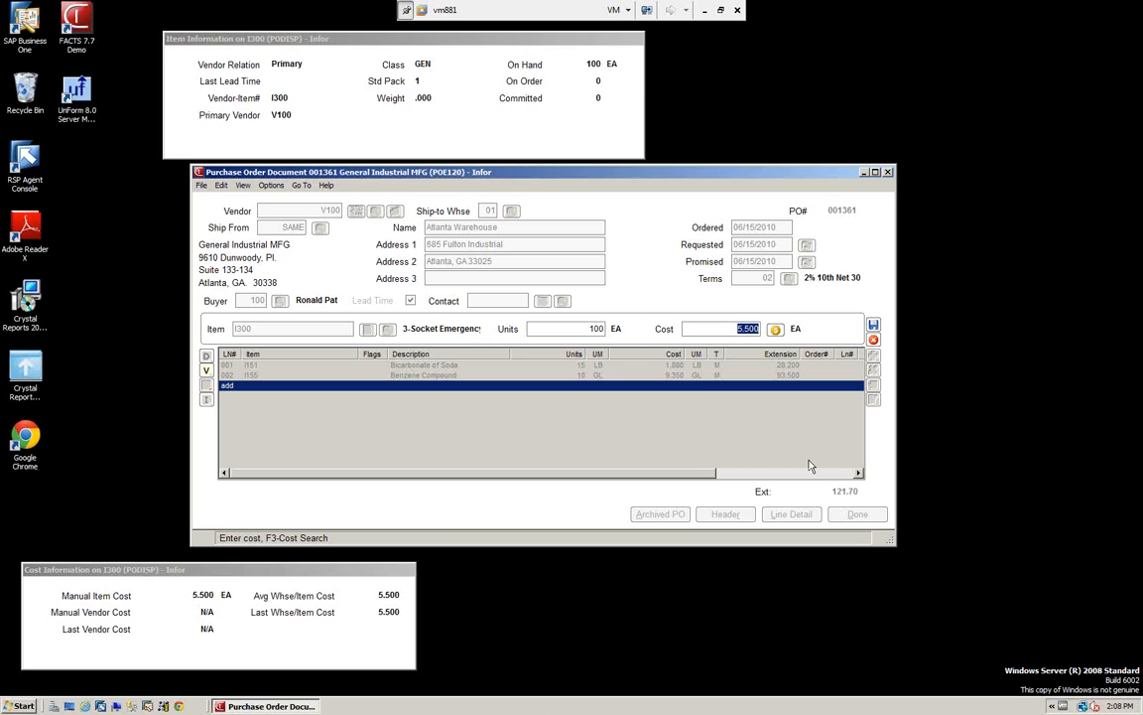
pyautogui.press('Return')
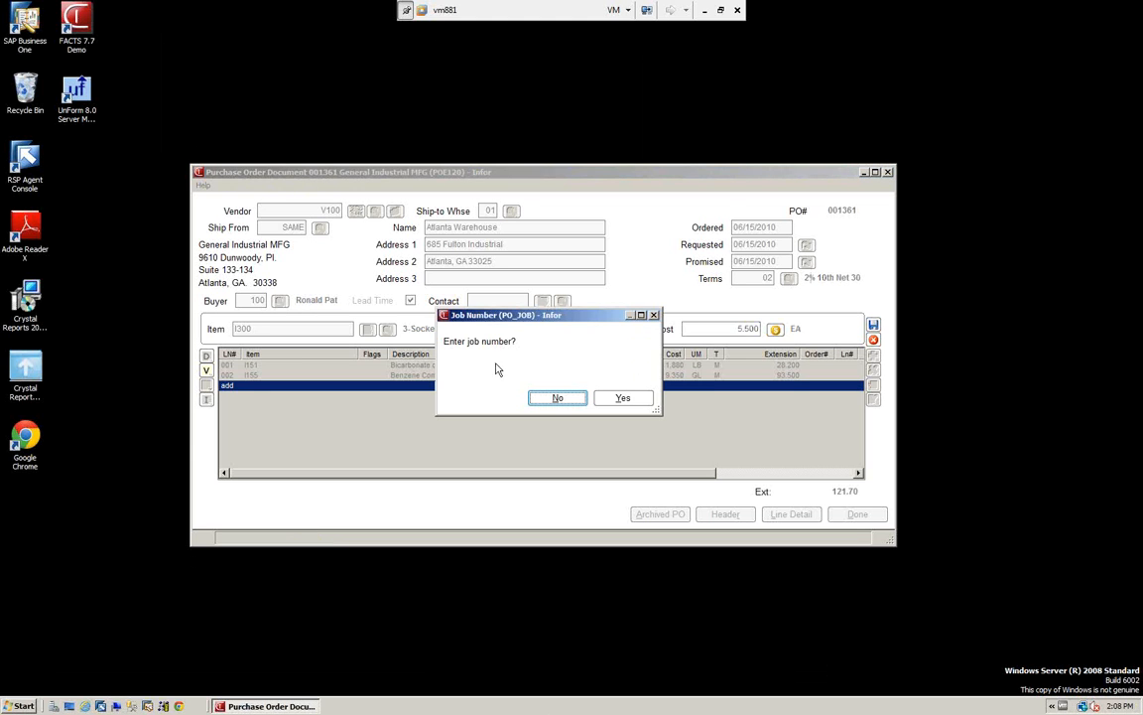
pyautogui.click(562, 399)
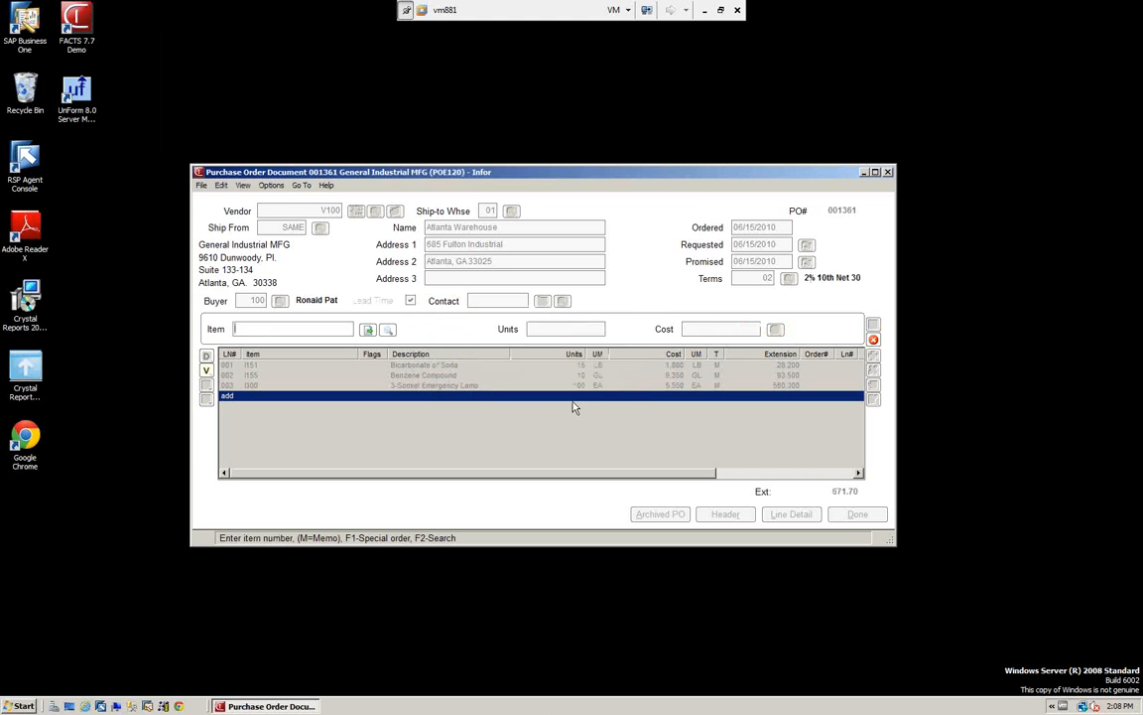
pyautogui.click(873, 339)
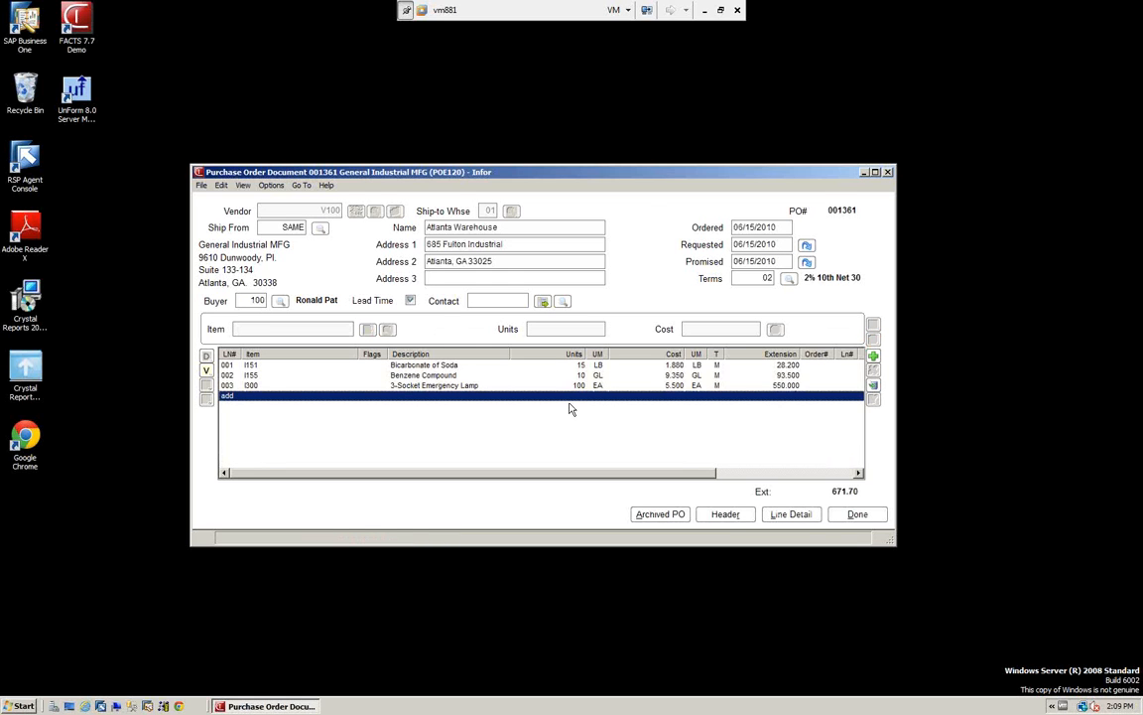
# View the purchase order's header detail, and open the line detail of line 001, Bicarbonate of Soda.
pyautogui.click(726, 515)
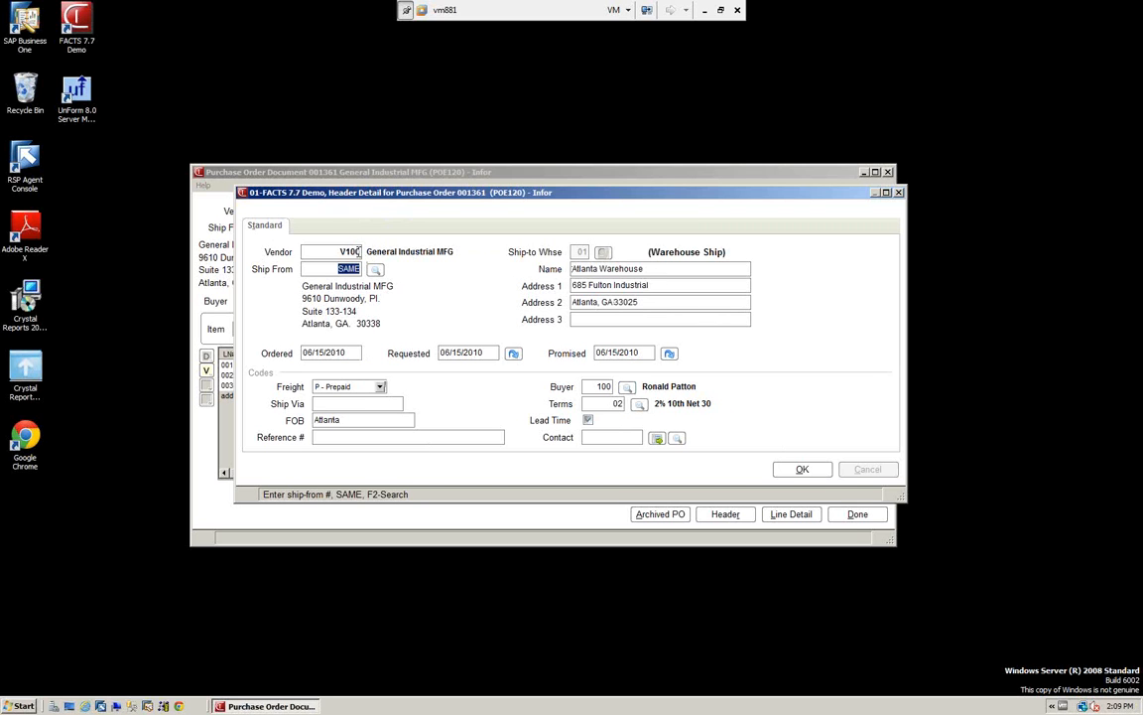
pyautogui.click(804, 469)
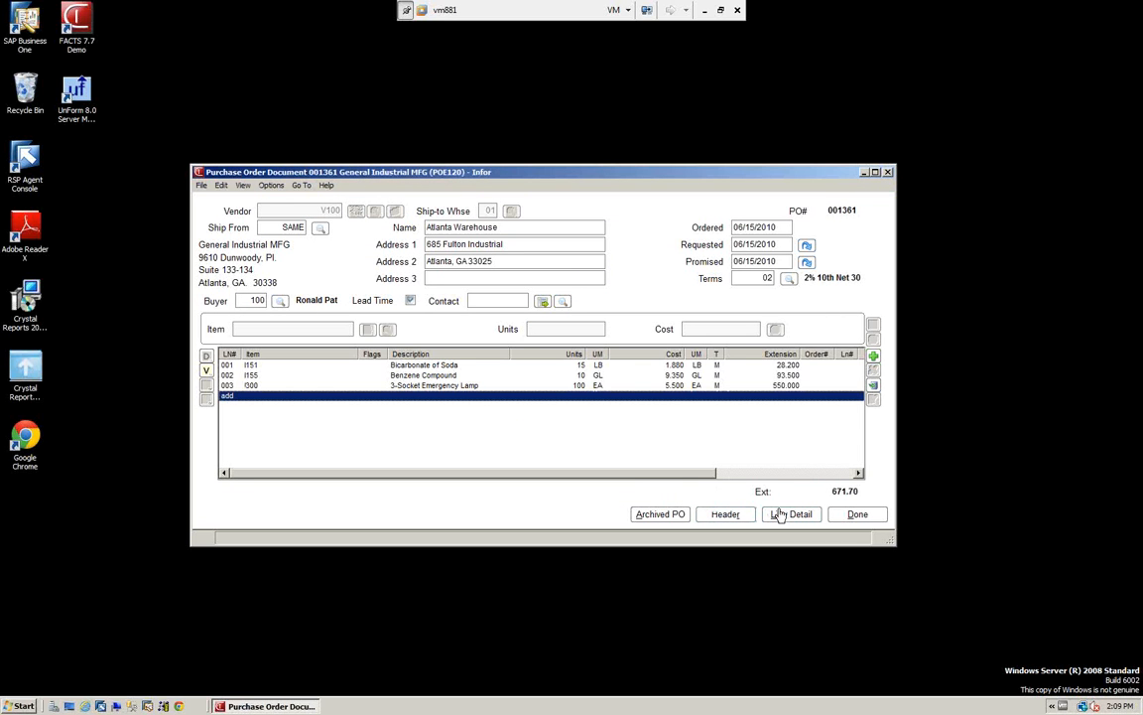
pyautogui.click(226, 365)
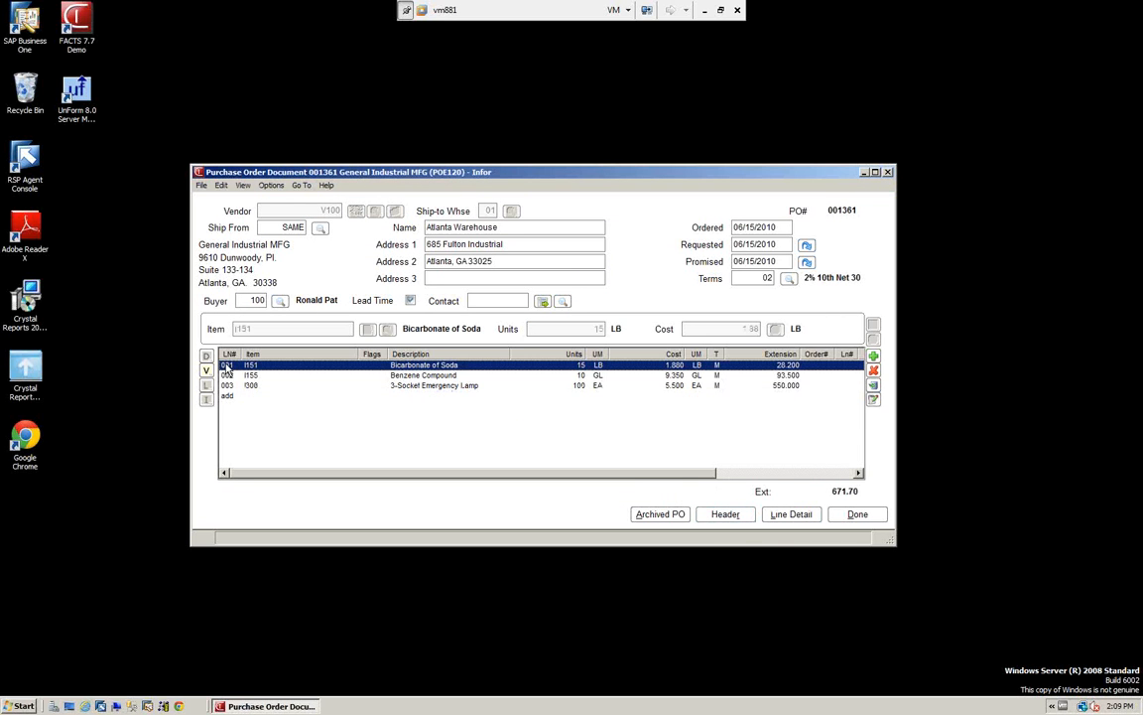
pyautogui.click(794, 514)
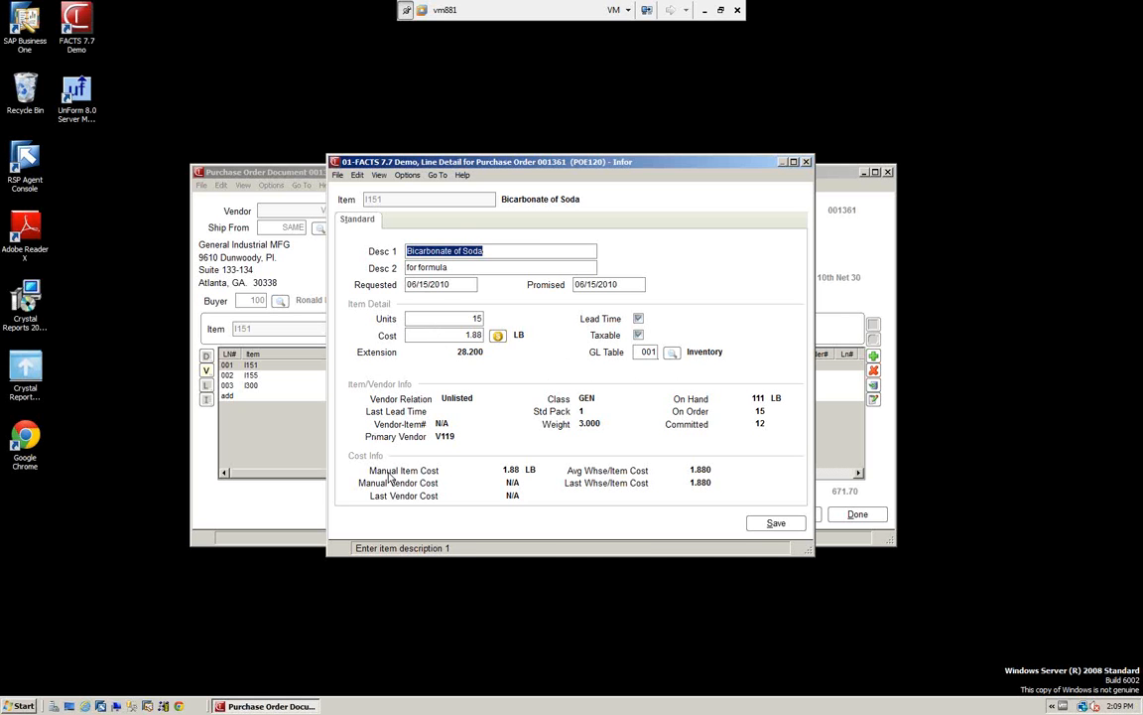
# Save line 001's detail and re-save line 002, Benzene Compound, with 10 units at cost 9.35, entering no job number for either.
pyautogui.click(778, 524)
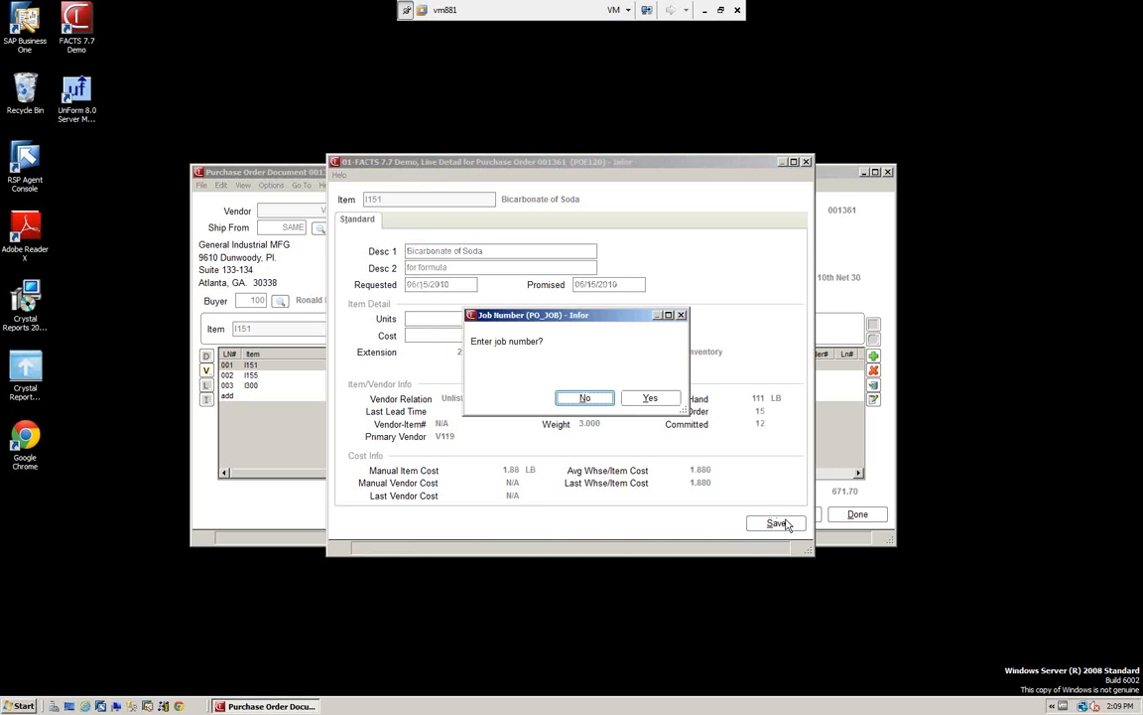
pyautogui.click(585, 397)
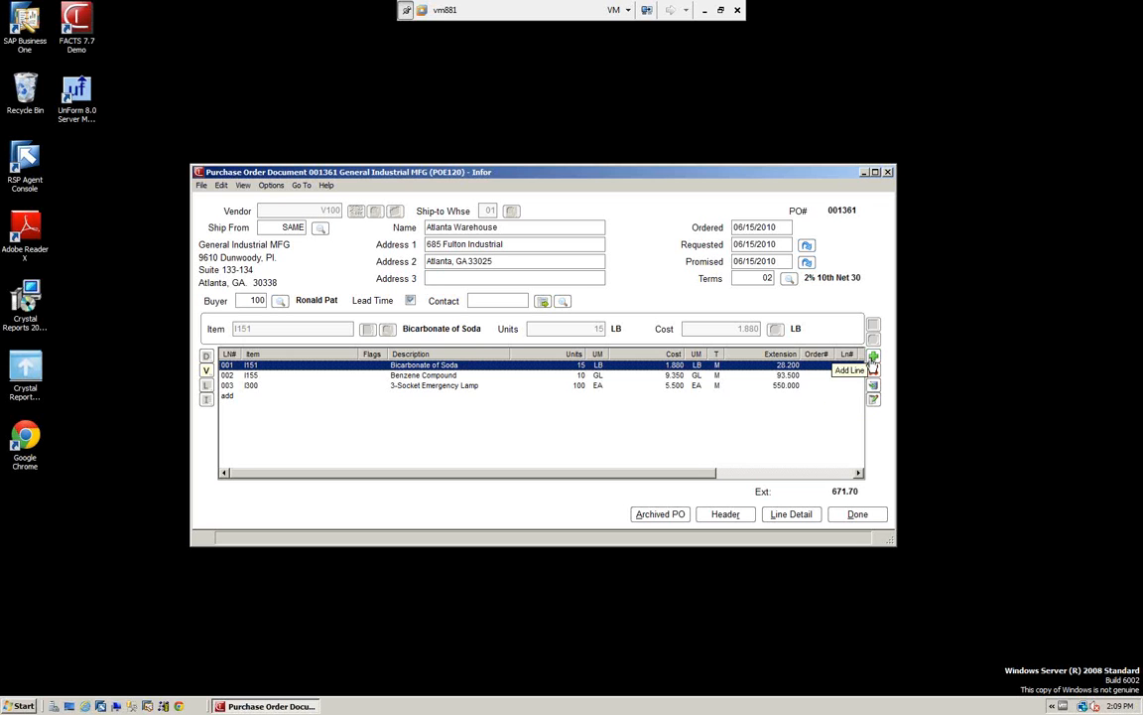
pyautogui.click(228, 376)
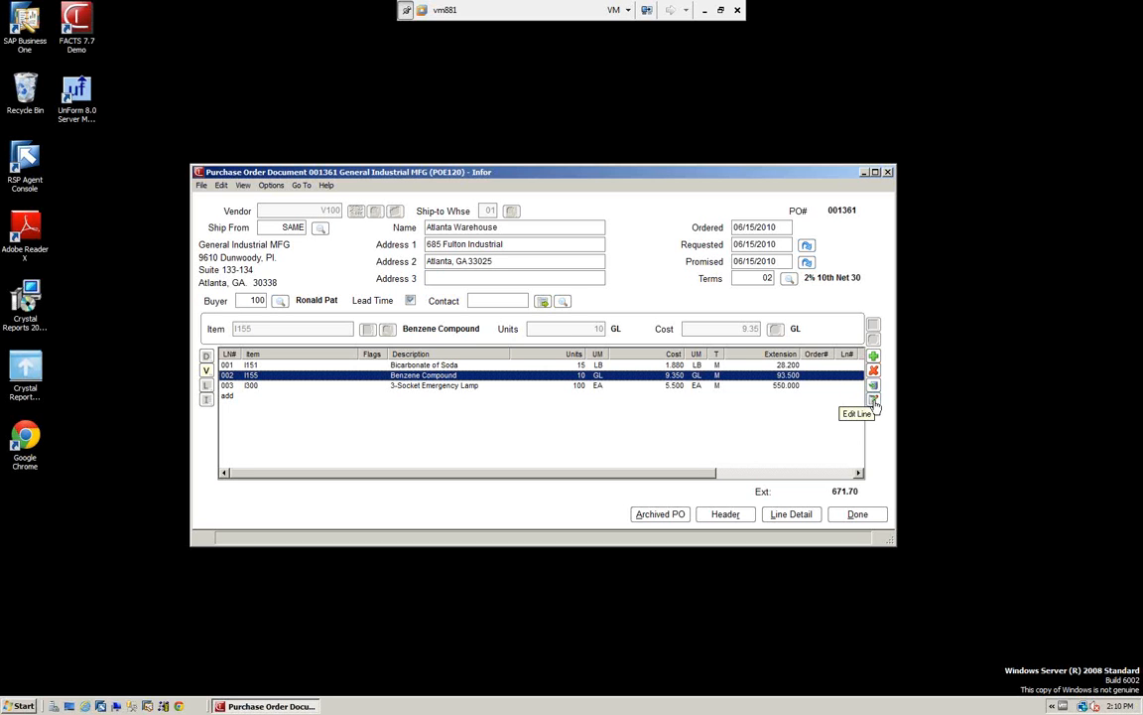
pyautogui.click(875, 393)
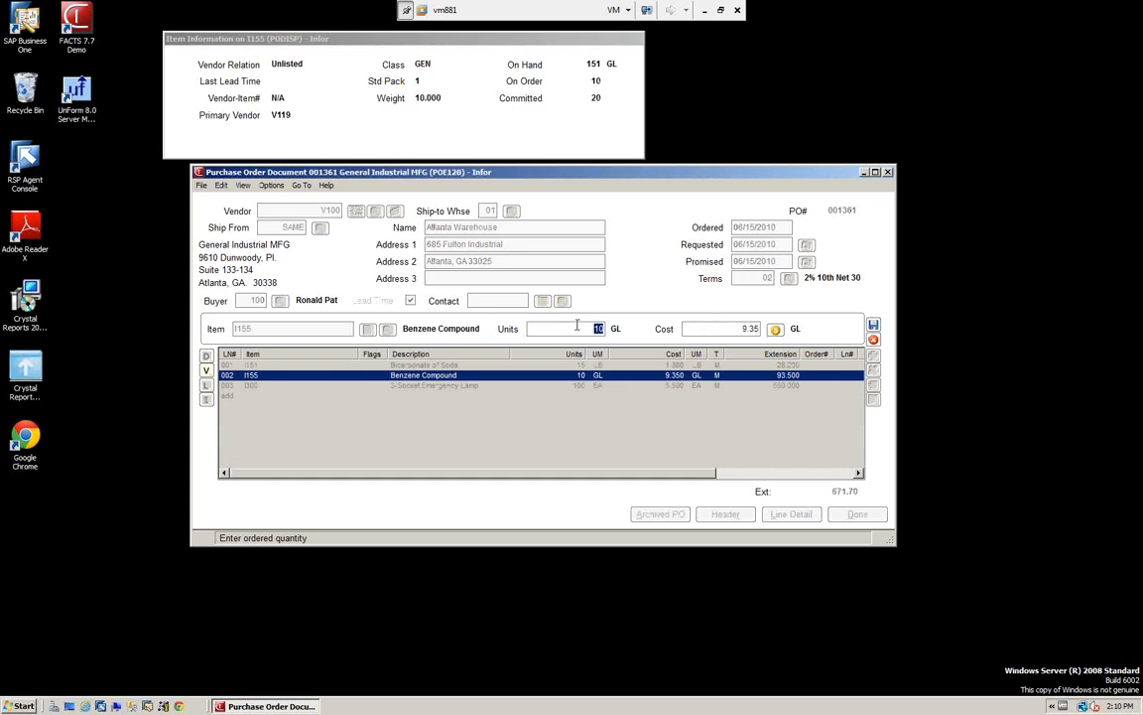
pyautogui.press('Return')
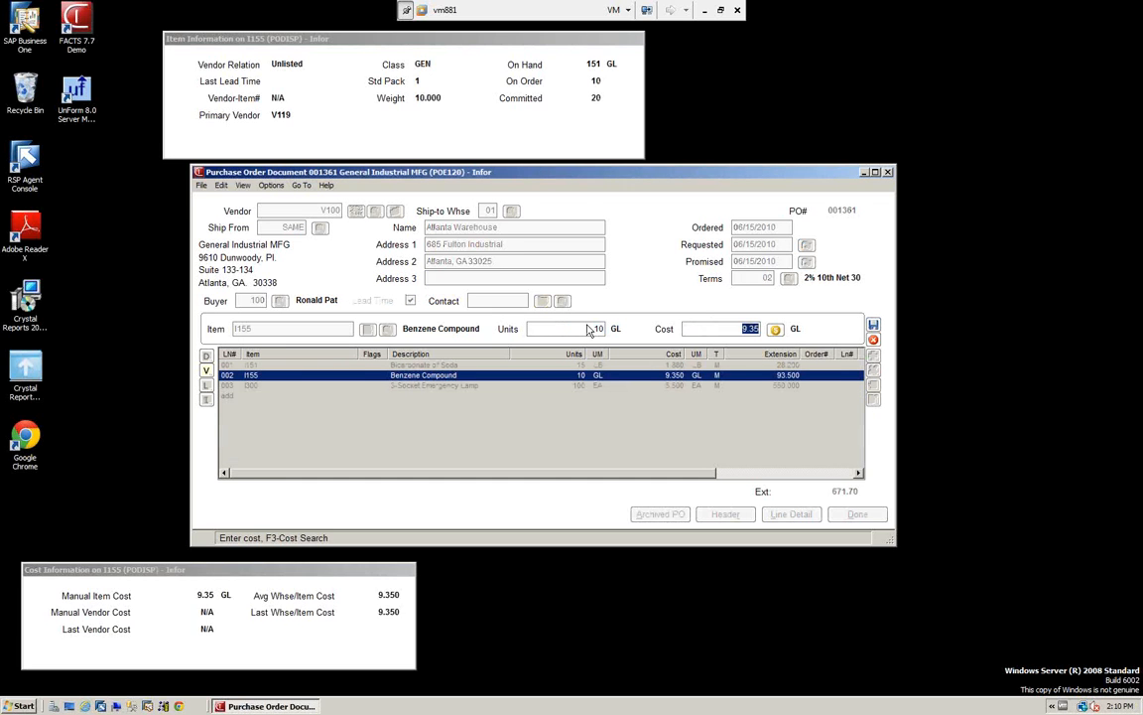
pyautogui.press('Return')
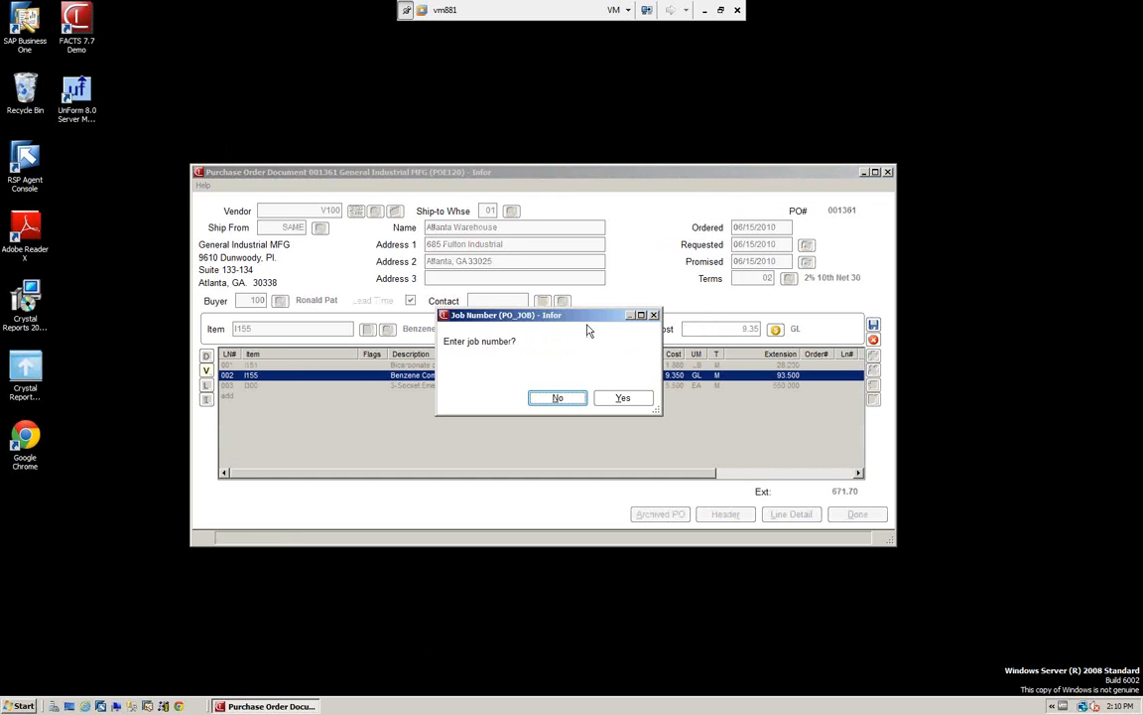
pyautogui.click(564, 398)
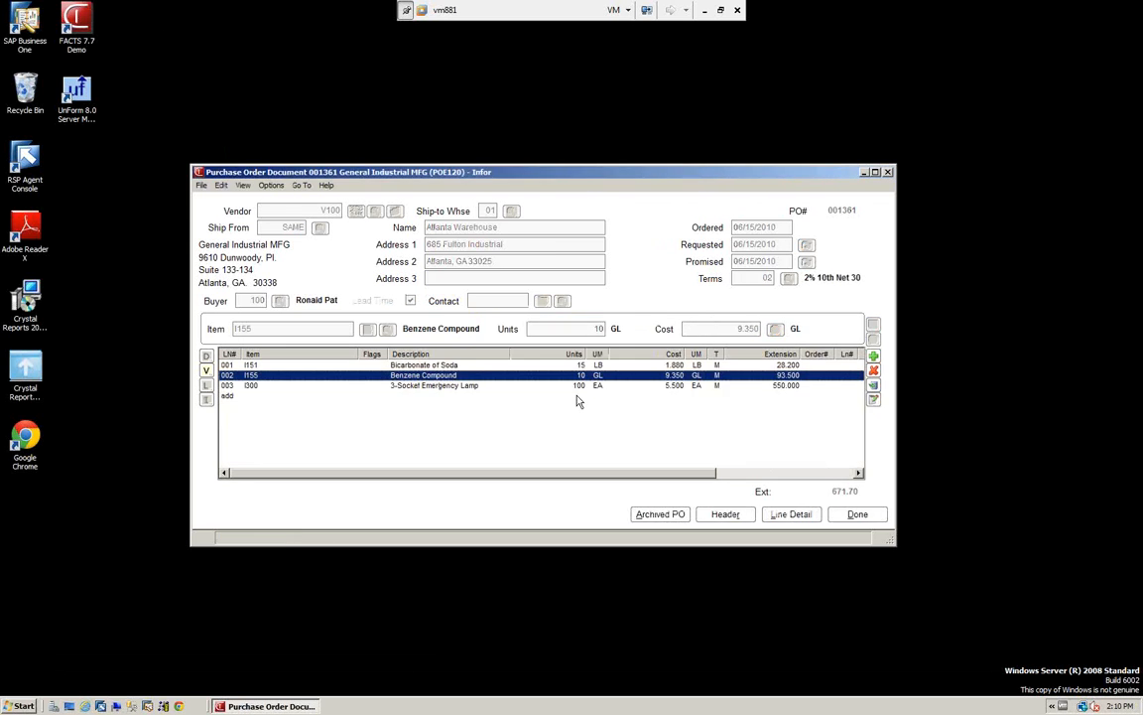
# Complete the purchase order with the memo "We enjoy doing business with you!" and print it immediately using print option 0.
pyautogui.click(858, 515)
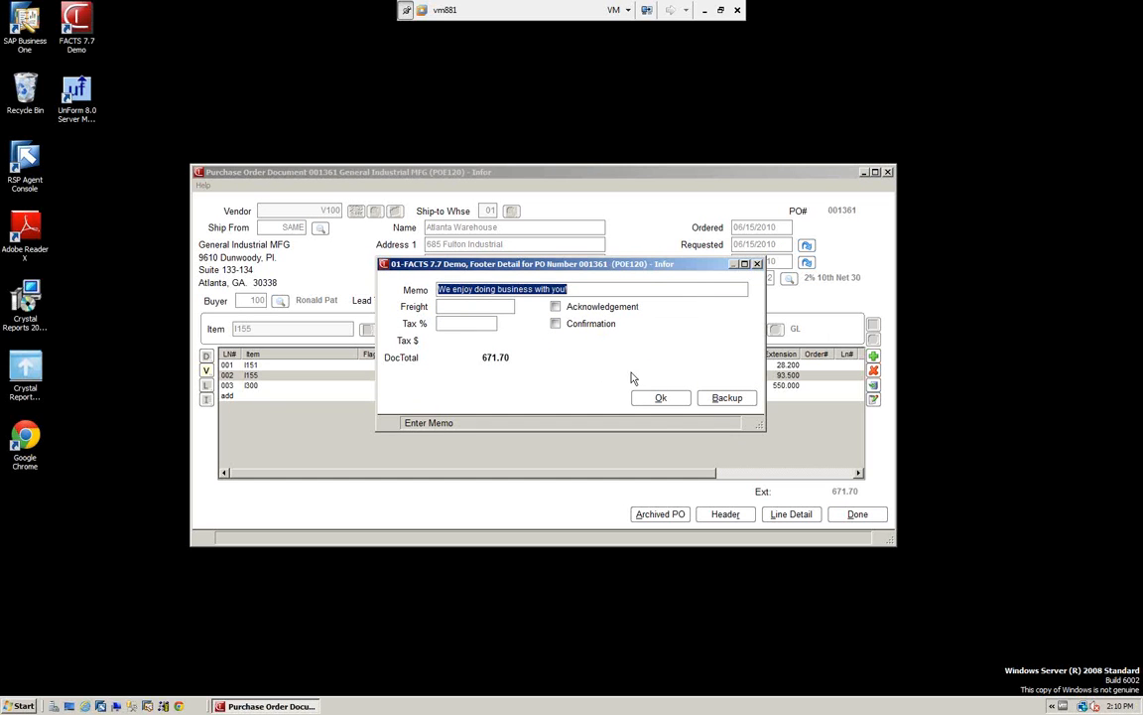
pyautogui.click(662, 399)
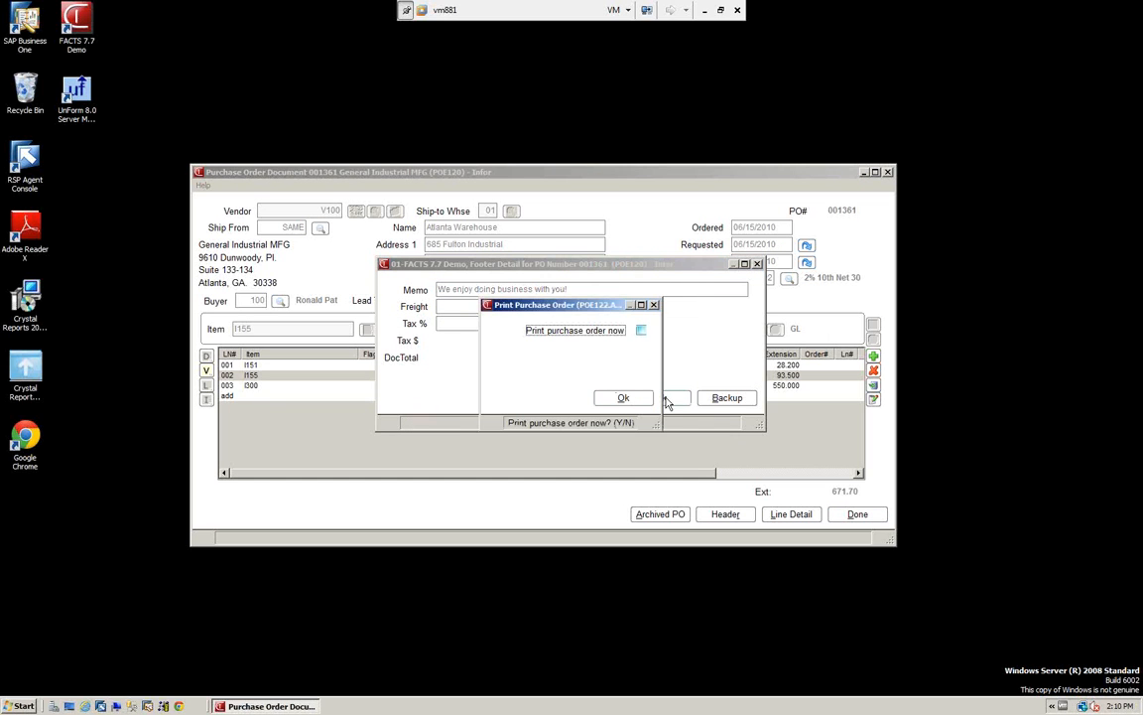
pyautogui.click(642, 333)
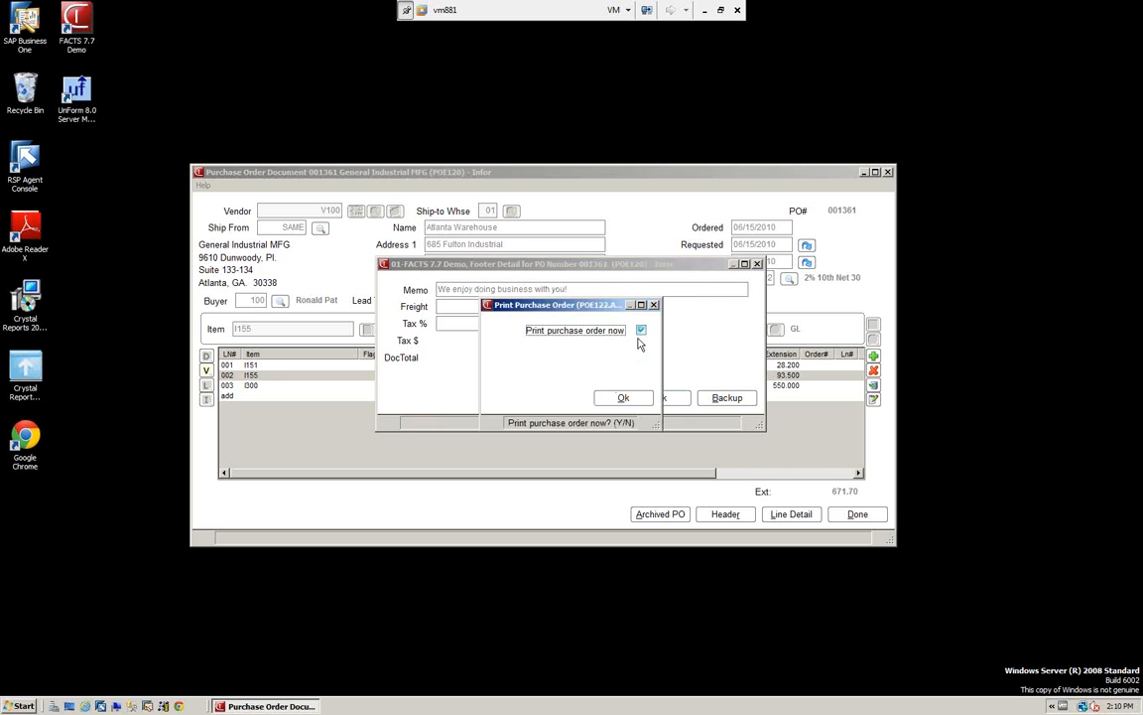
pyautogui.click(623, 398)
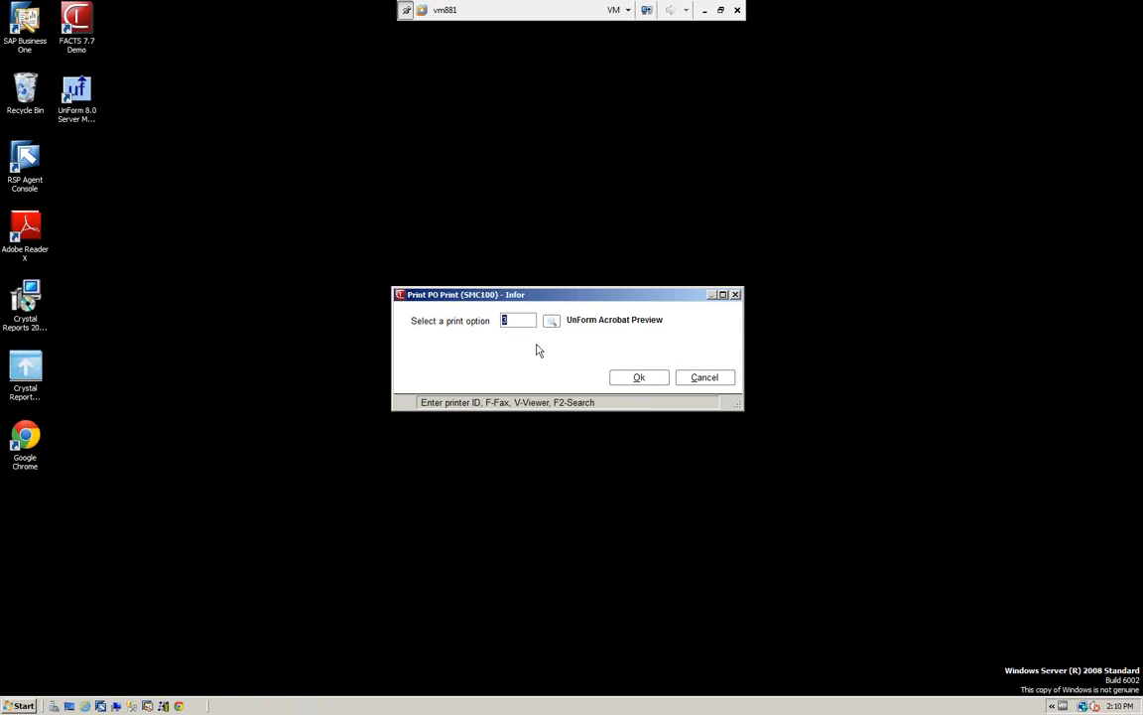
pyautogui.write('0')
pyautogui.click(643, 379)
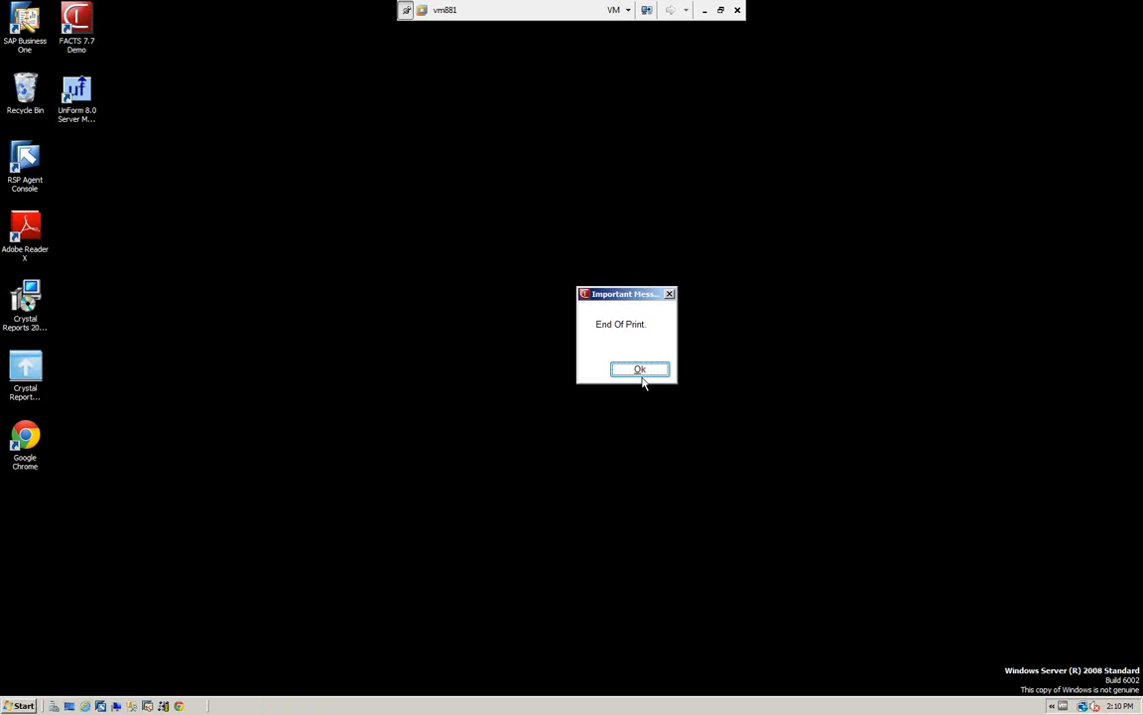
pyautogui.click(640, 370)
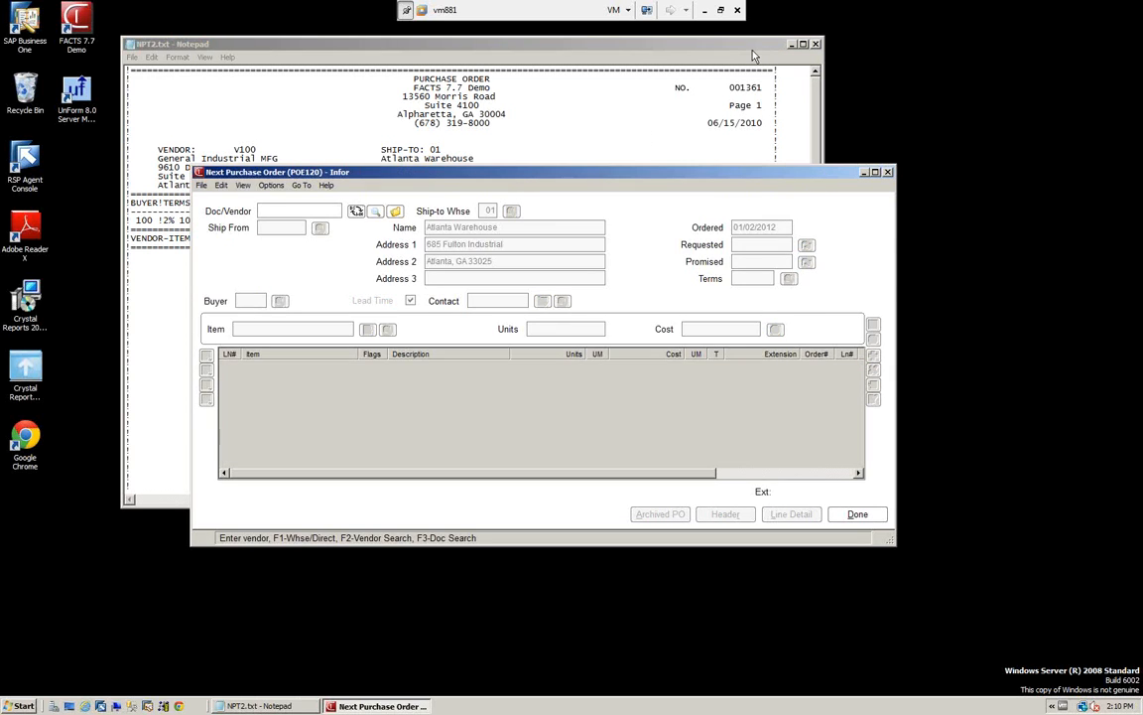
# Review the printed purchase order in Notepad, including its line items and total section, and close it.
pyautogui.click(677, 45)
pyautogui.scroll(-7, 711, 232)
pyautogui.scroll(5, 712, 232)
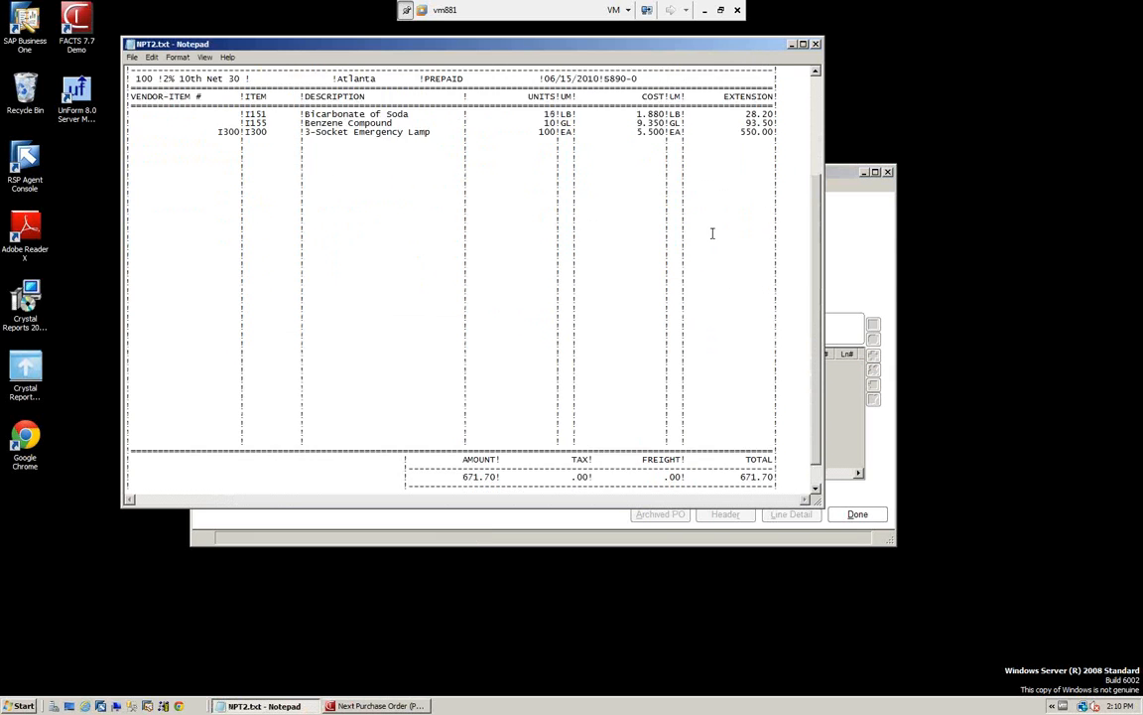
pyautogui.scroll(1, 711, 232)
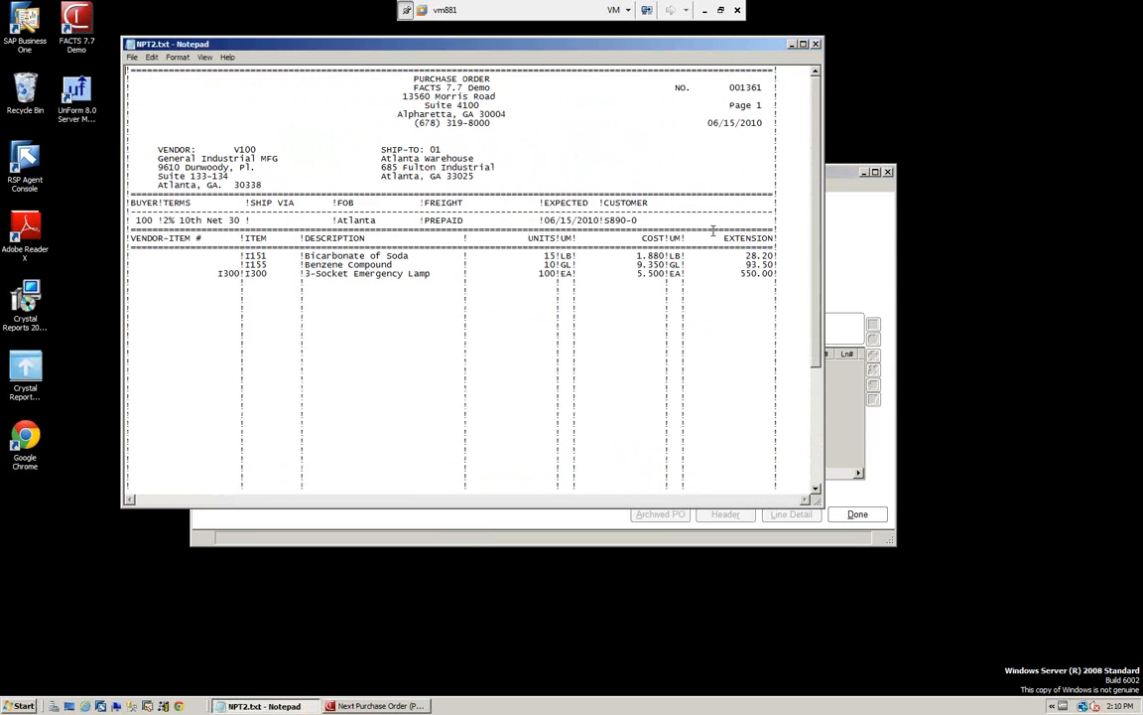
pyautogui.click(816, 45)
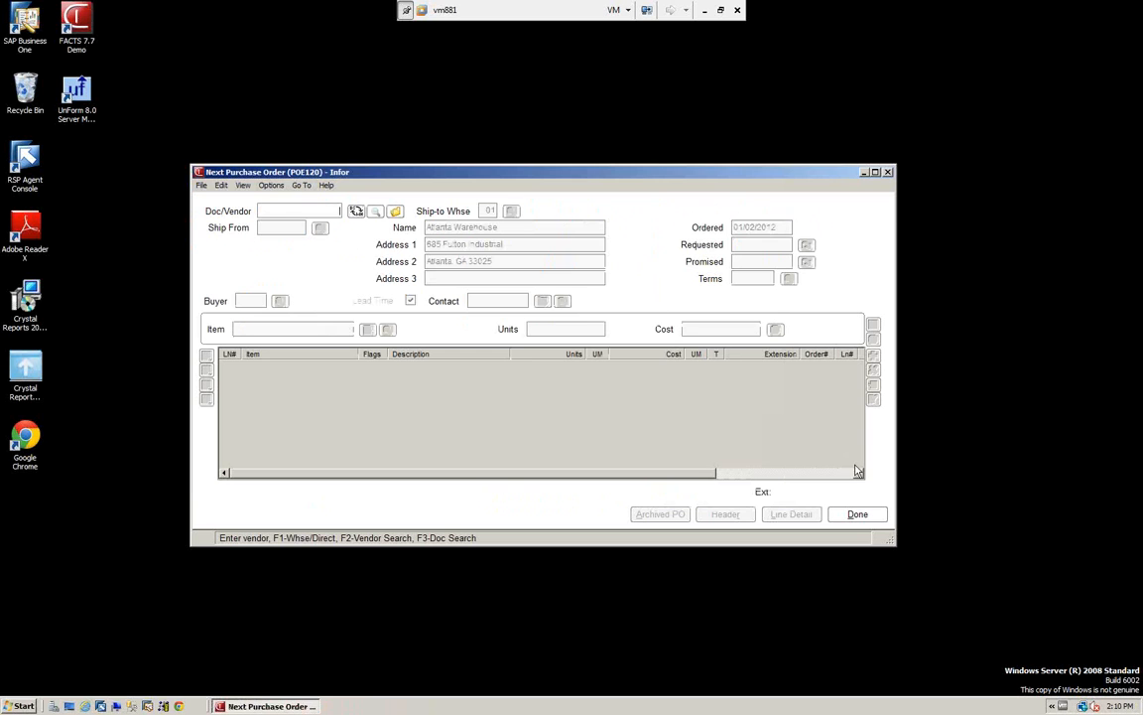
# Leave PO Entry and open the PO Print program.
pyautogui.click(859, 515)
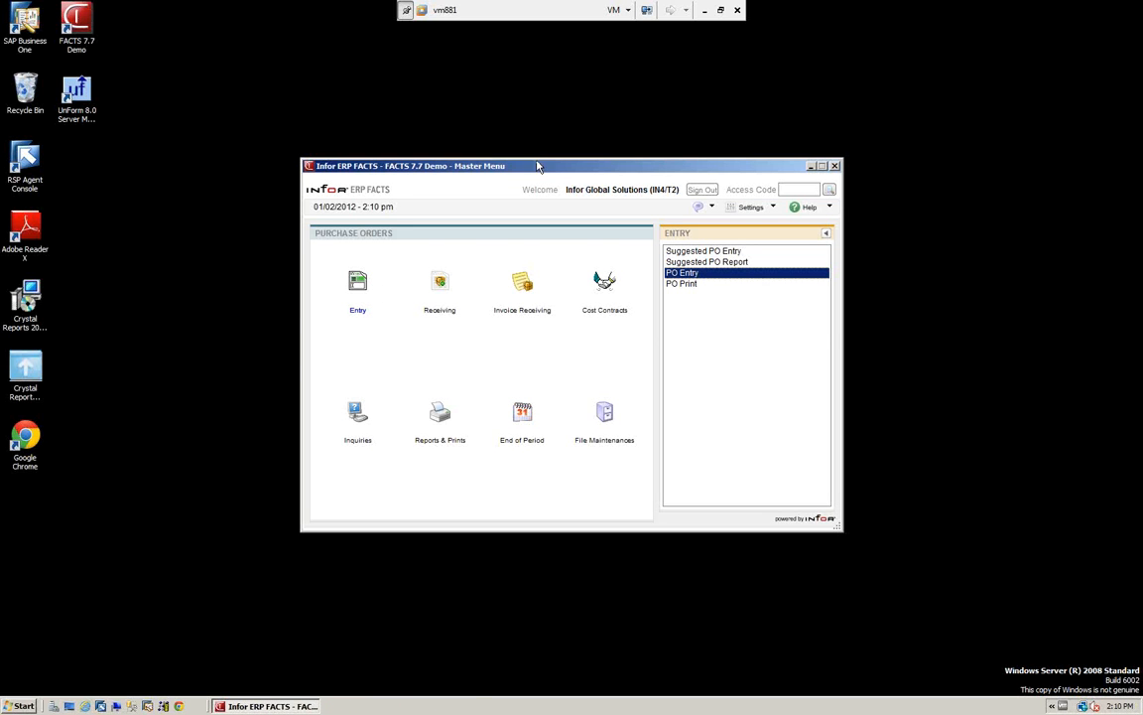
pyautogui.moveTo(510, 159); pyautogui.dragTo(491, 143)
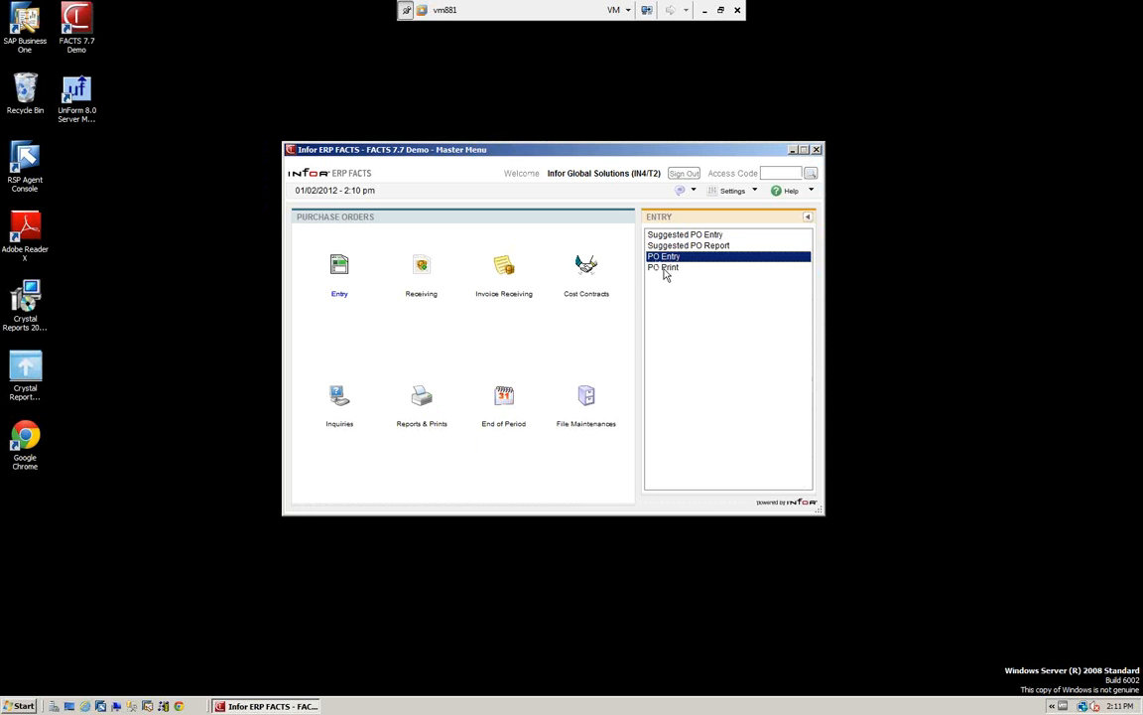
pyautogui.click(666, 268)
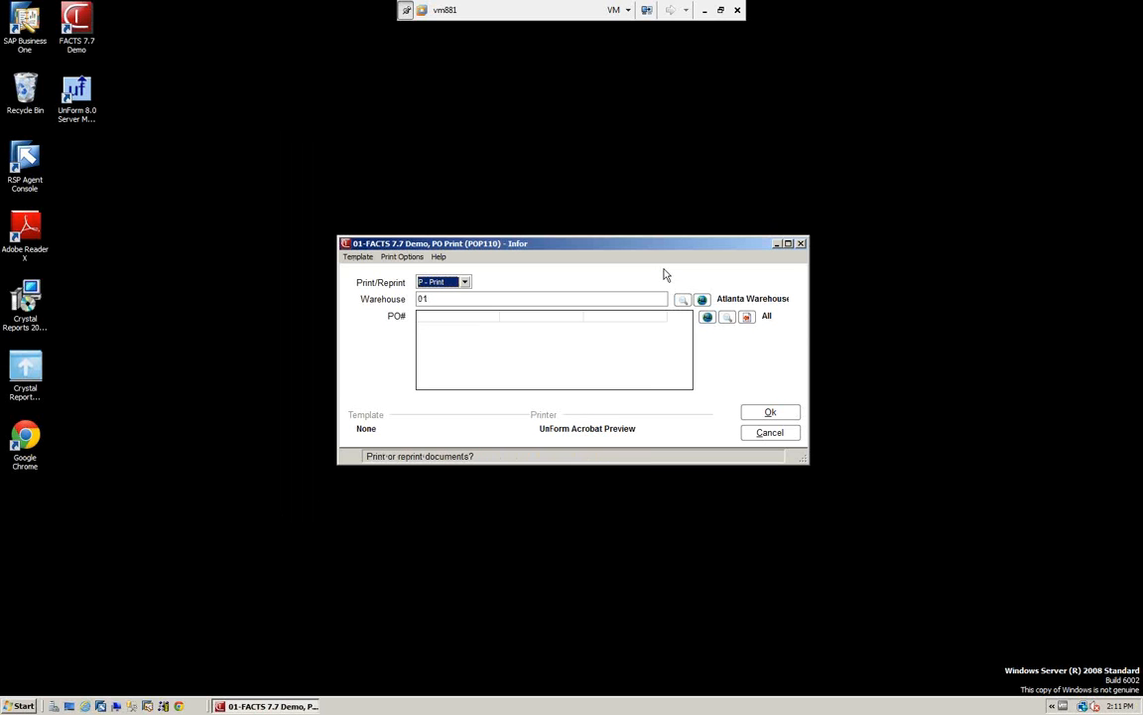
# Set the personal default printer for PO Print at all locations to 8.
pyautogui.click(402, 256)
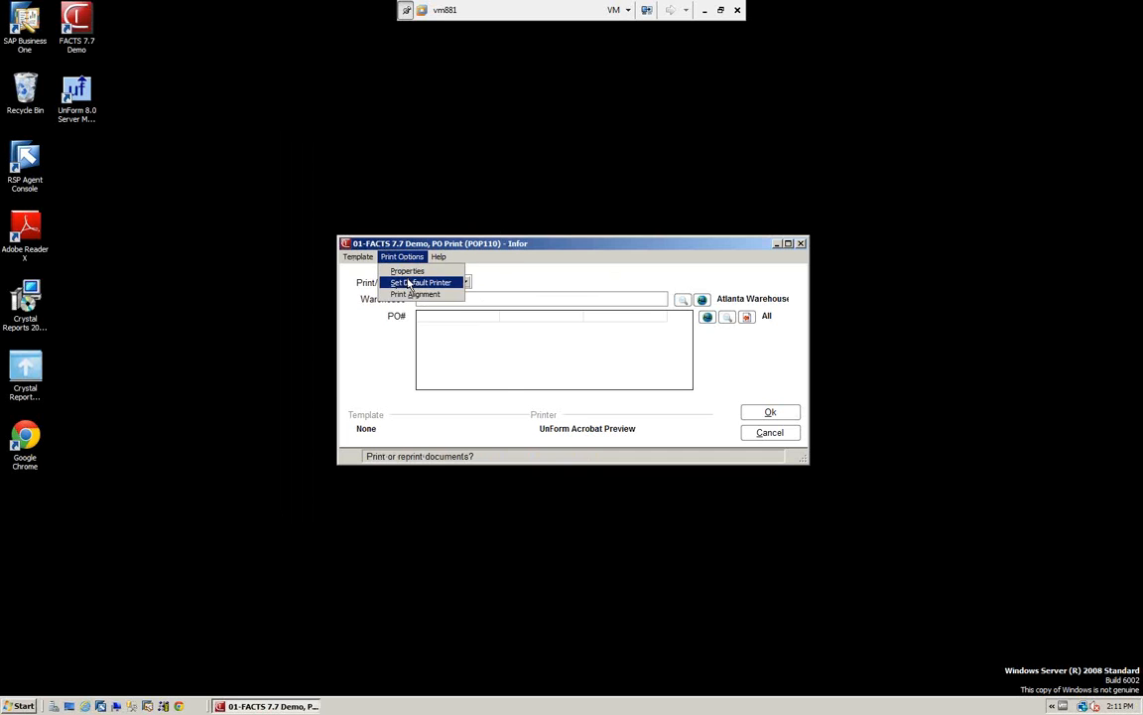
pyautogui.click(427, 283)
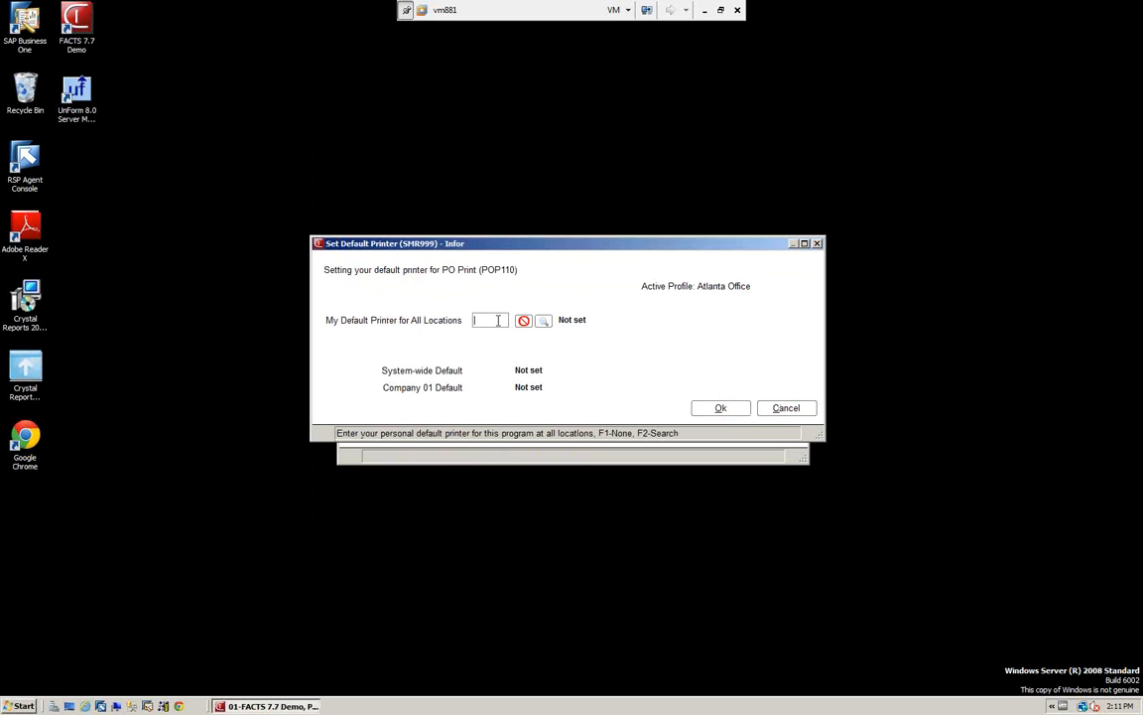
pyautogui.write('8')
pyautogui.click(721, 413)
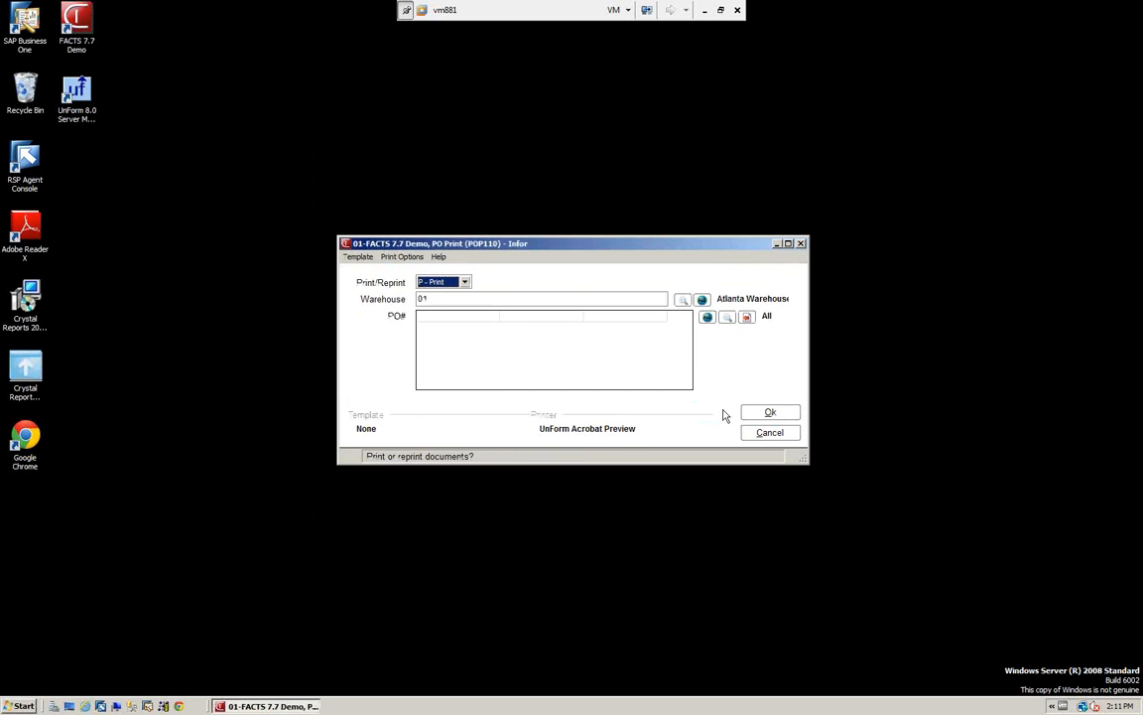
# Set the print properties for PO Print to printer 0, Print to file.
pyautogui.click(389, 259)
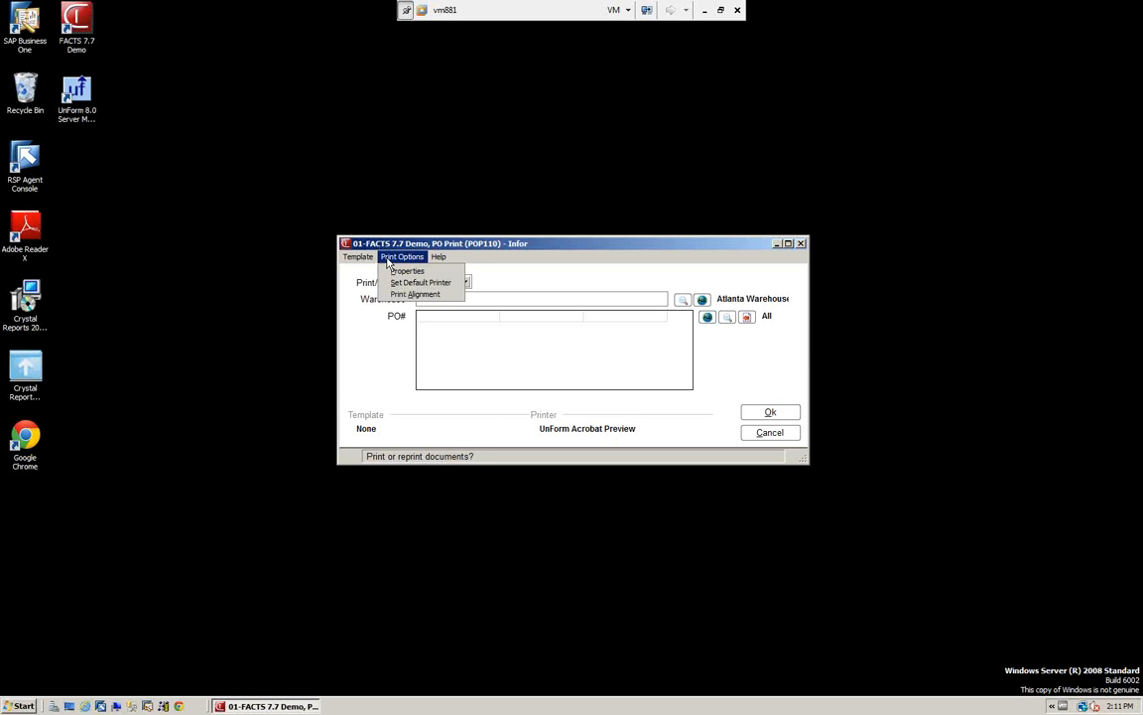
pyautogui.click(399, 272)
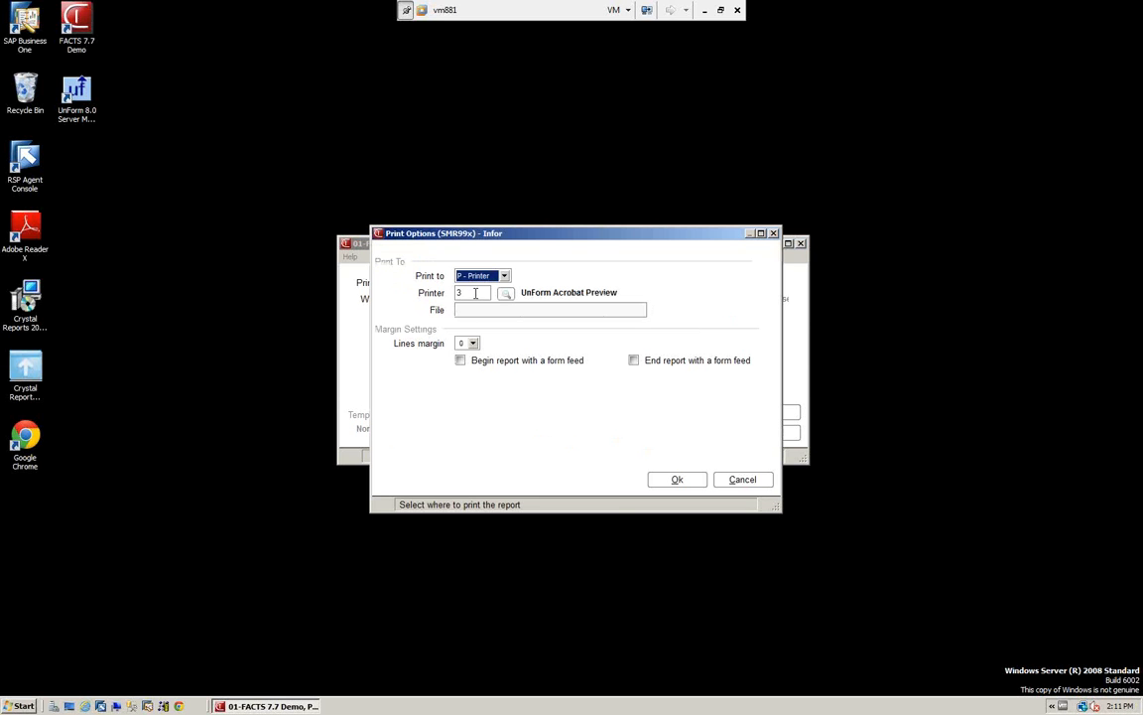
pyautogui.press('Tab')
pyautogui.write('0')
pyautogui.press('Return')
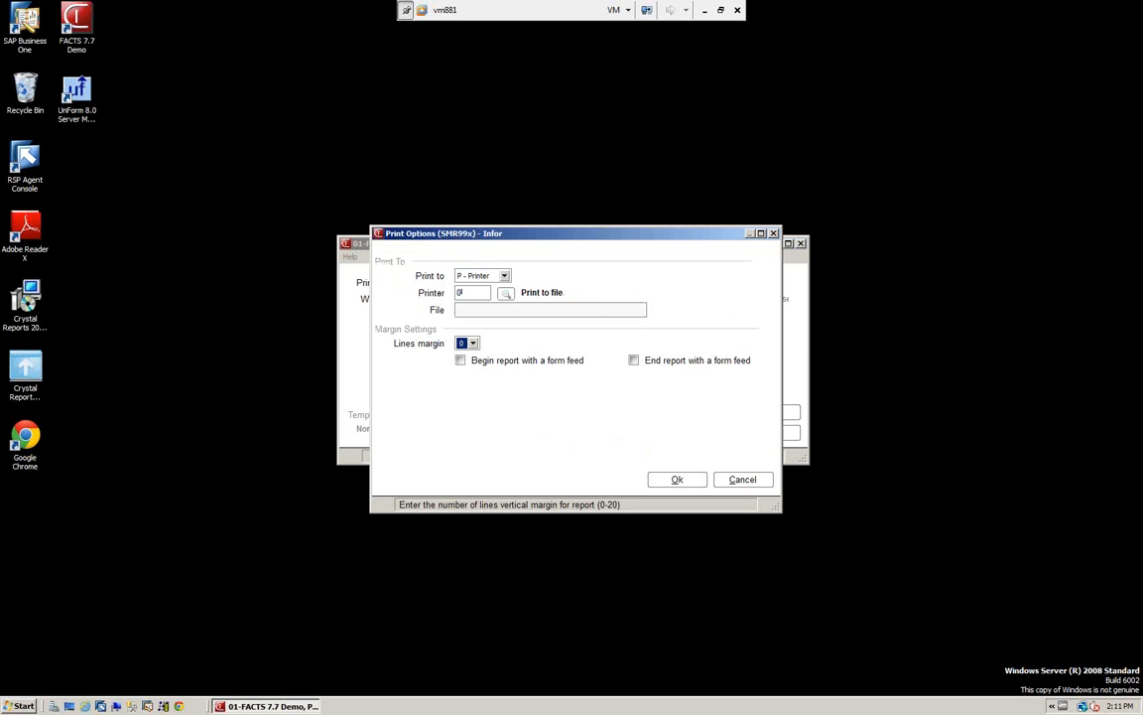
pyautogui.click(674, 482)
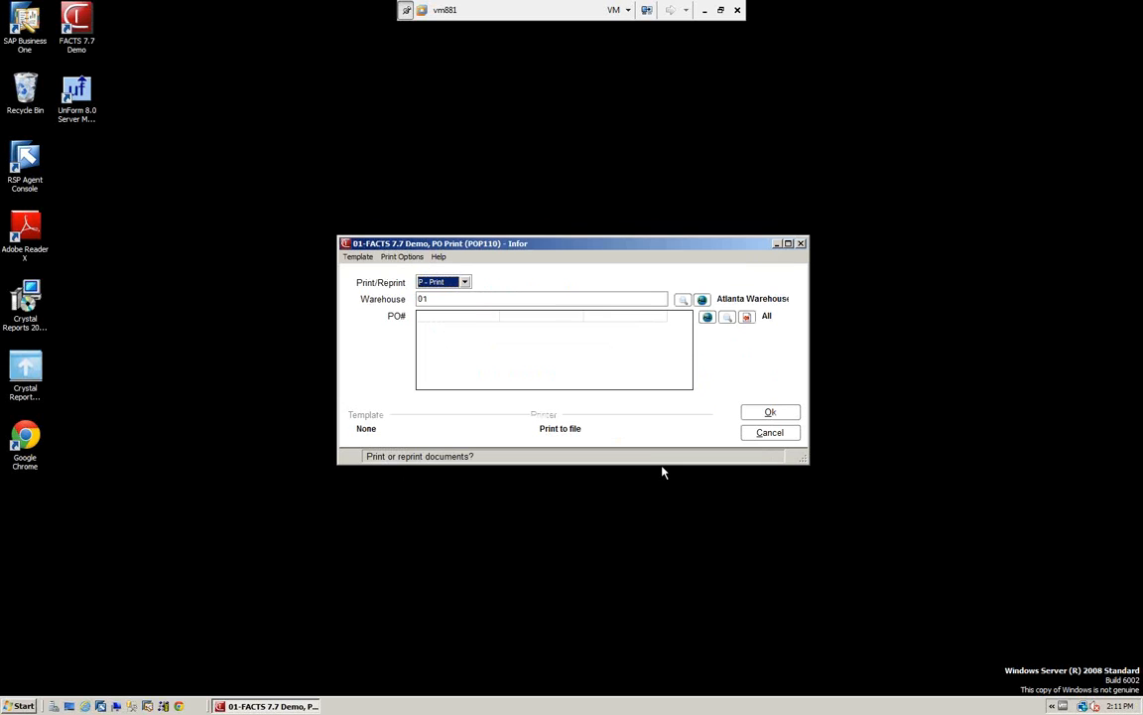
# Try to select the 06/22/2010 purchase order for 752.12 with Print/Reprint set to P - Print, and exit without printing.
pyautogui.click(465, 283)
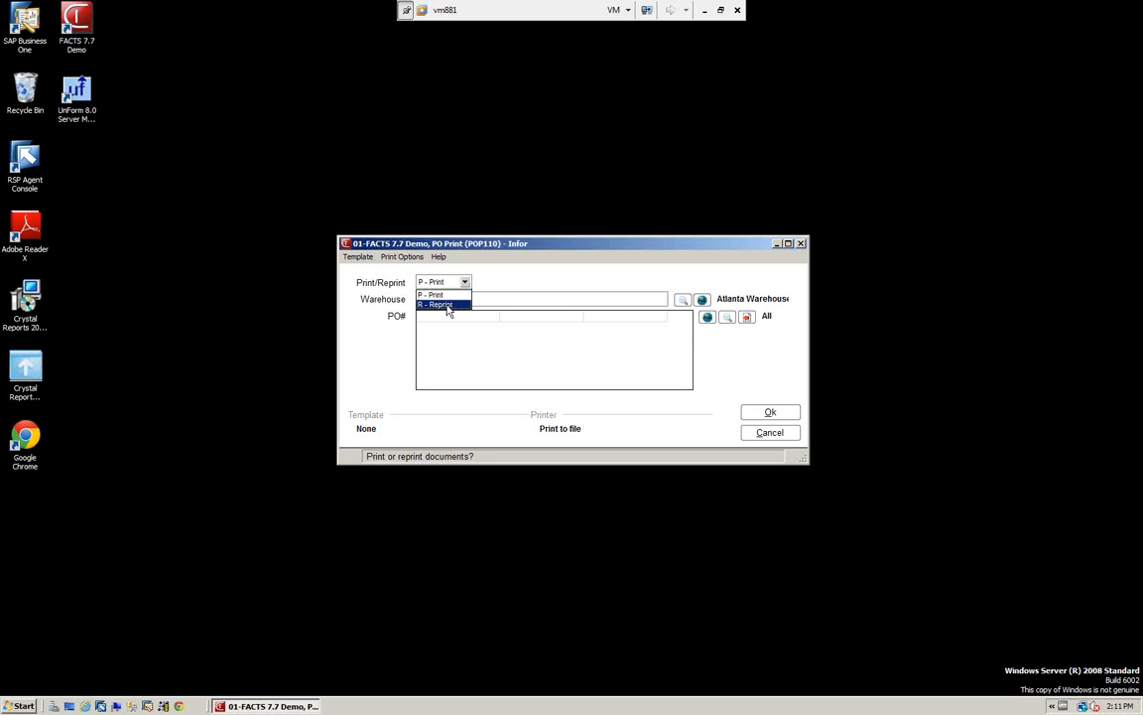
pyautogui.click(444, 295)
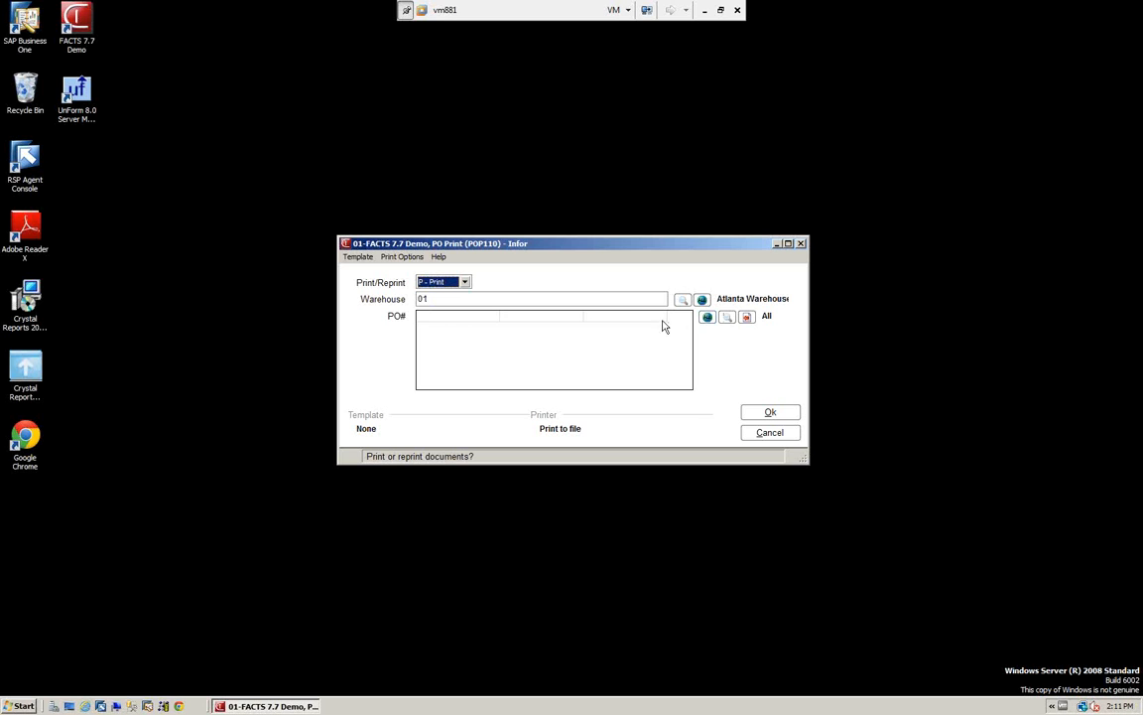
pyautogui.click(728, 319)
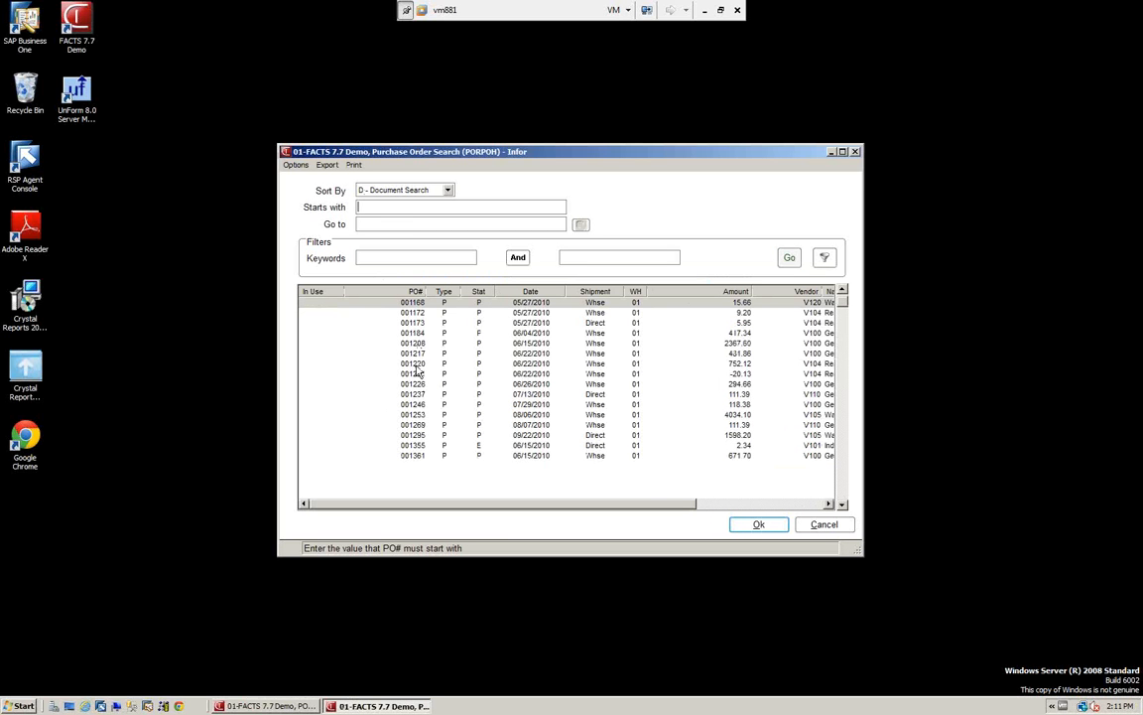
pyautogui.click(417, 364)
pyautogui.click(759, 524)
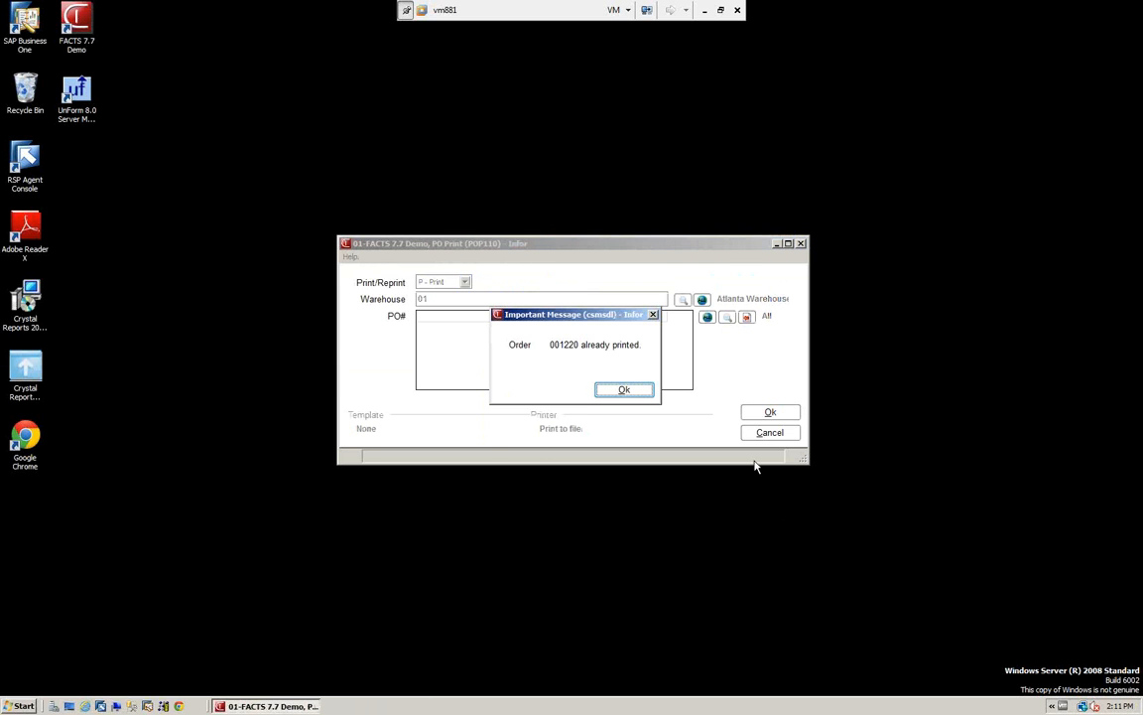
pyautogui.click(631, 396)
pyautogui.click(770, 433)
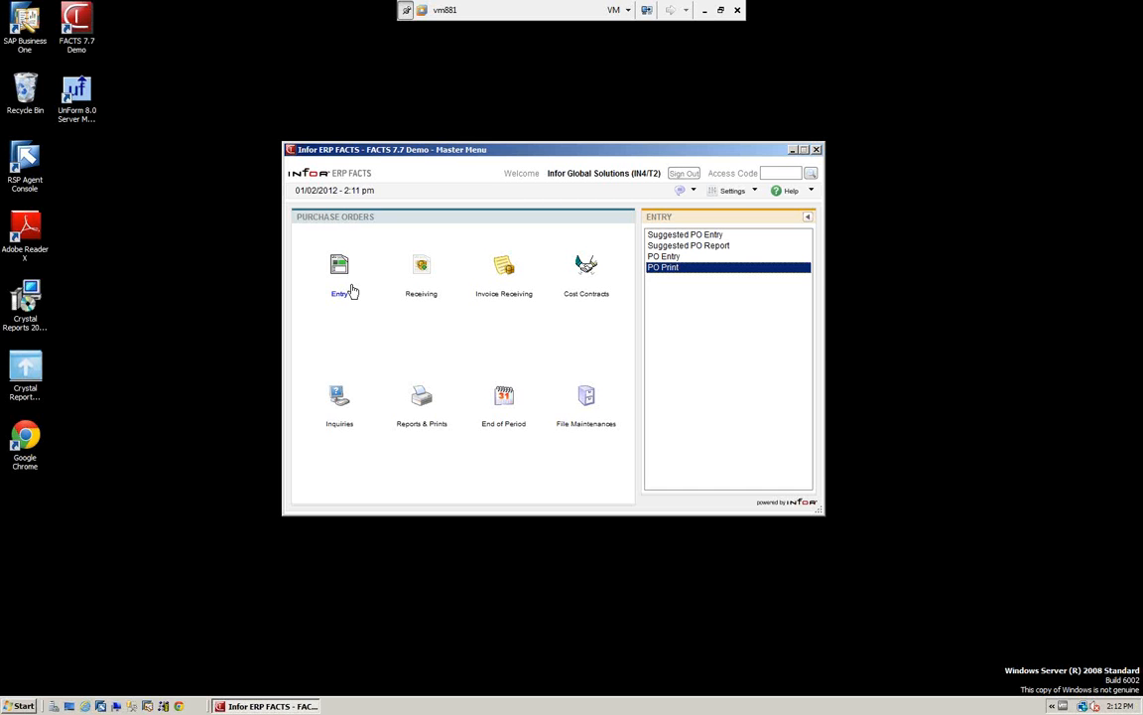
# Open PO Entry and reopen the 06/15/2010 General Industrial MFG purchase order for 671.70 through the document search.
pyautogui.click(667, 258)
pyautogui.doubleClick(667, 258)
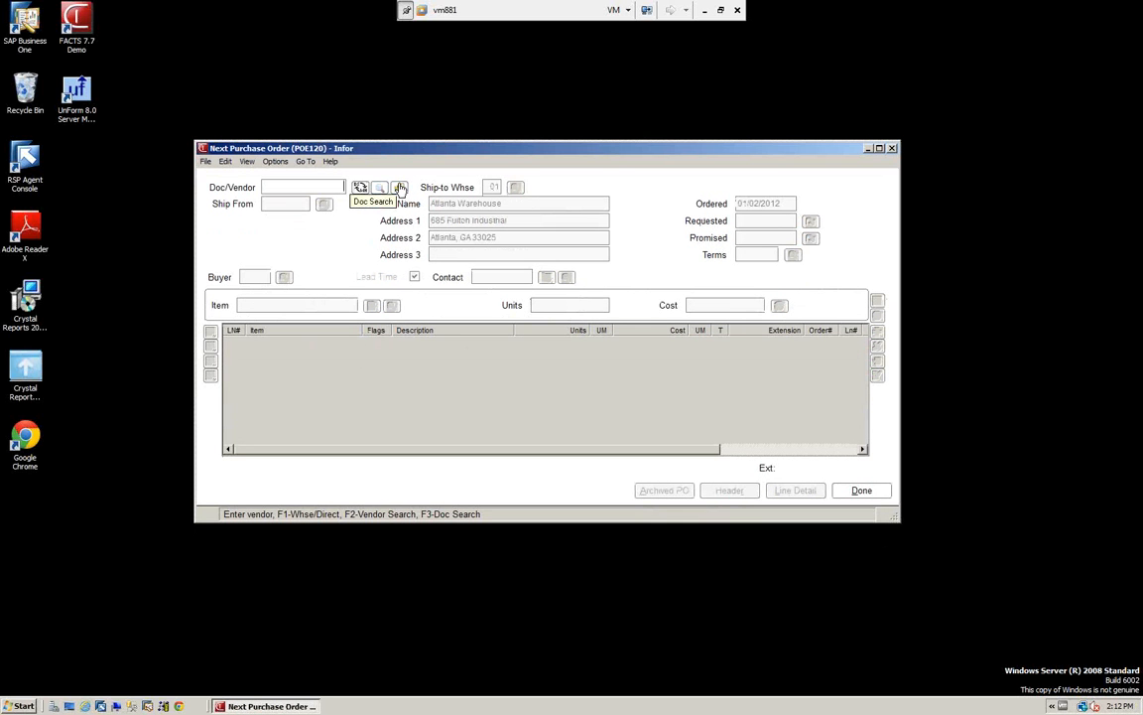
pyautogui.click(400, 189)
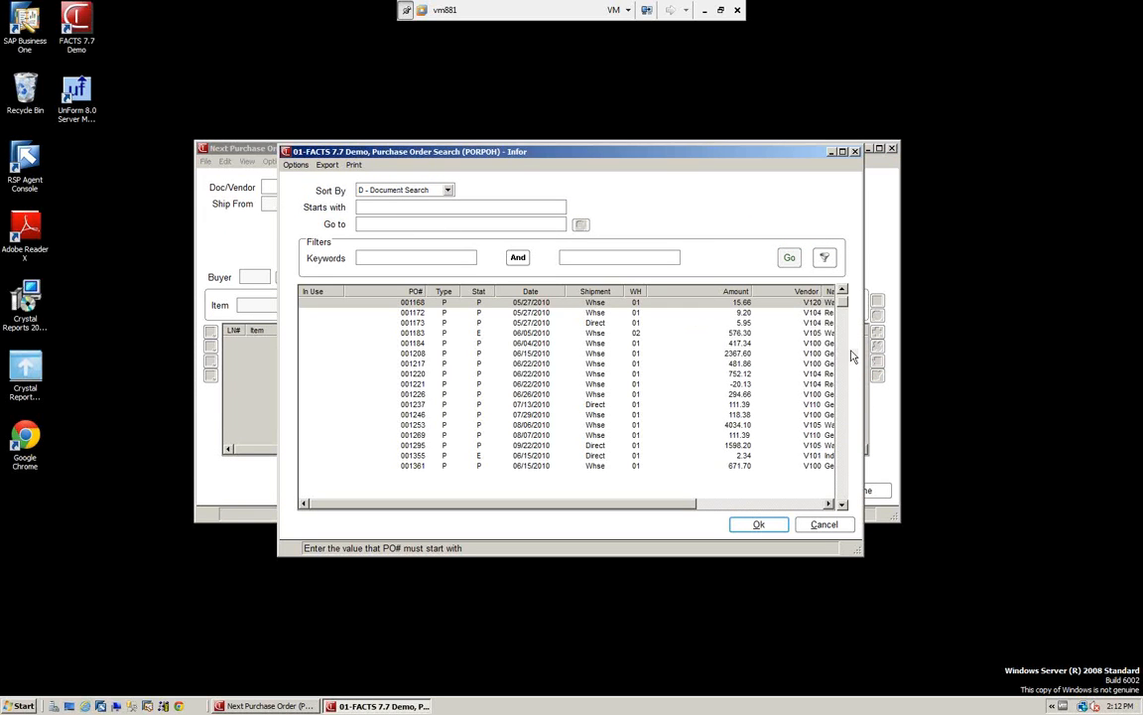
pyautogui.moveTo(842, 306); pyautogui.dragTo(845, 449)
pyautogui.click(614, 389)
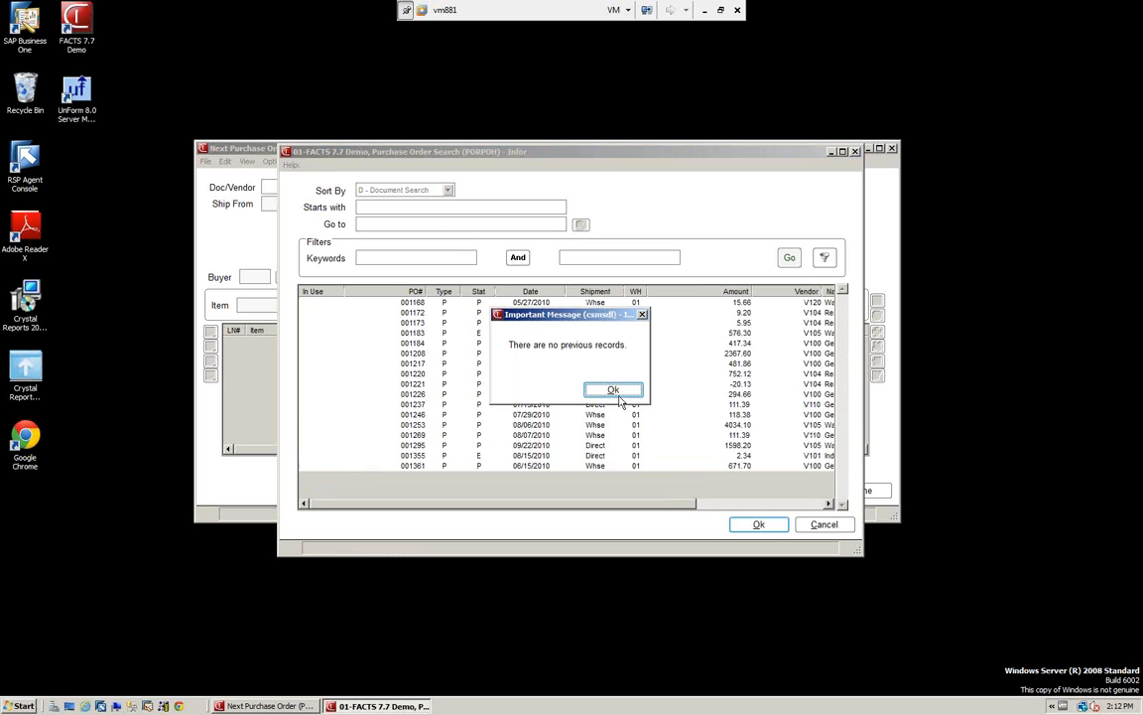
pyautogui.click(615, 392)
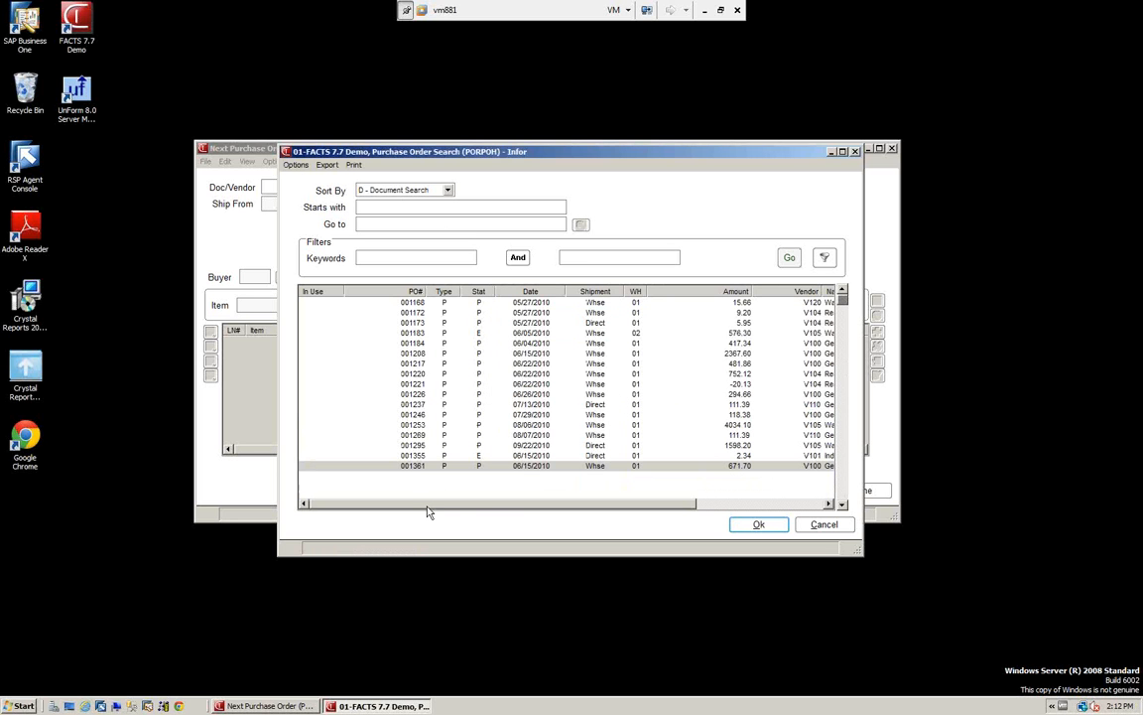
pyautogui.click(761, 525)
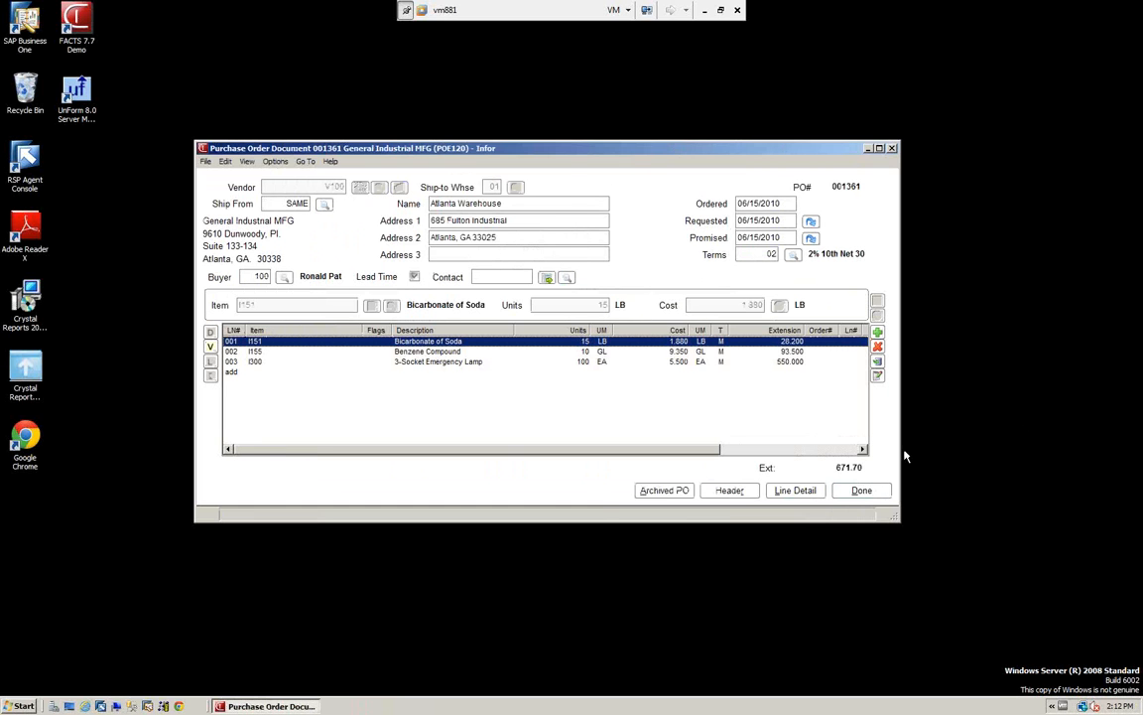
# Finish the order with its footer details as they are, clear Add to reprint file, and exit PO Entry.
pyautogui.click(861, 490)
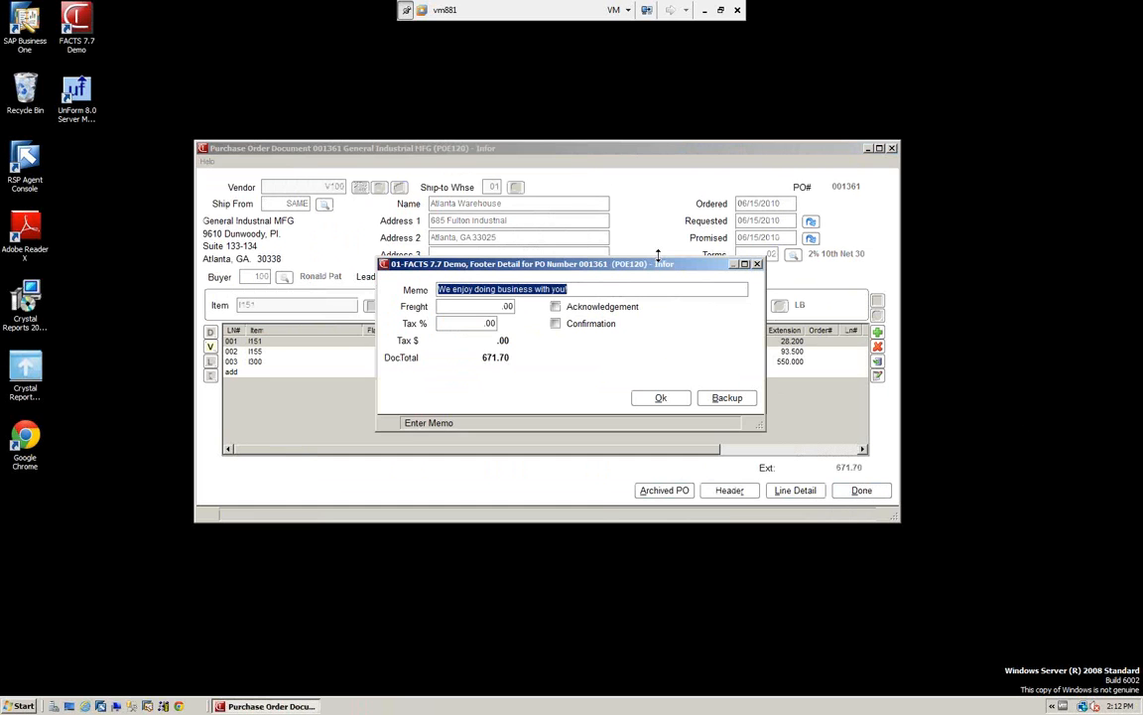
pyautogui.click(663, 399)
pyautogui.click(593, 330)
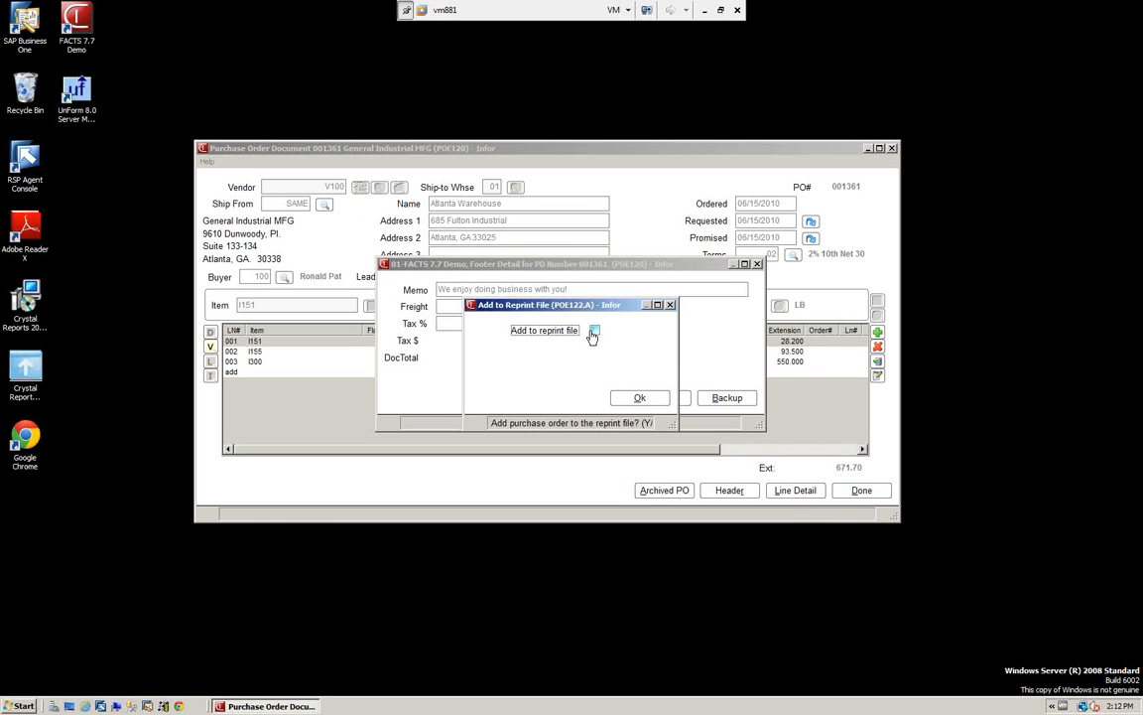
pyautogui.click(640, 399)
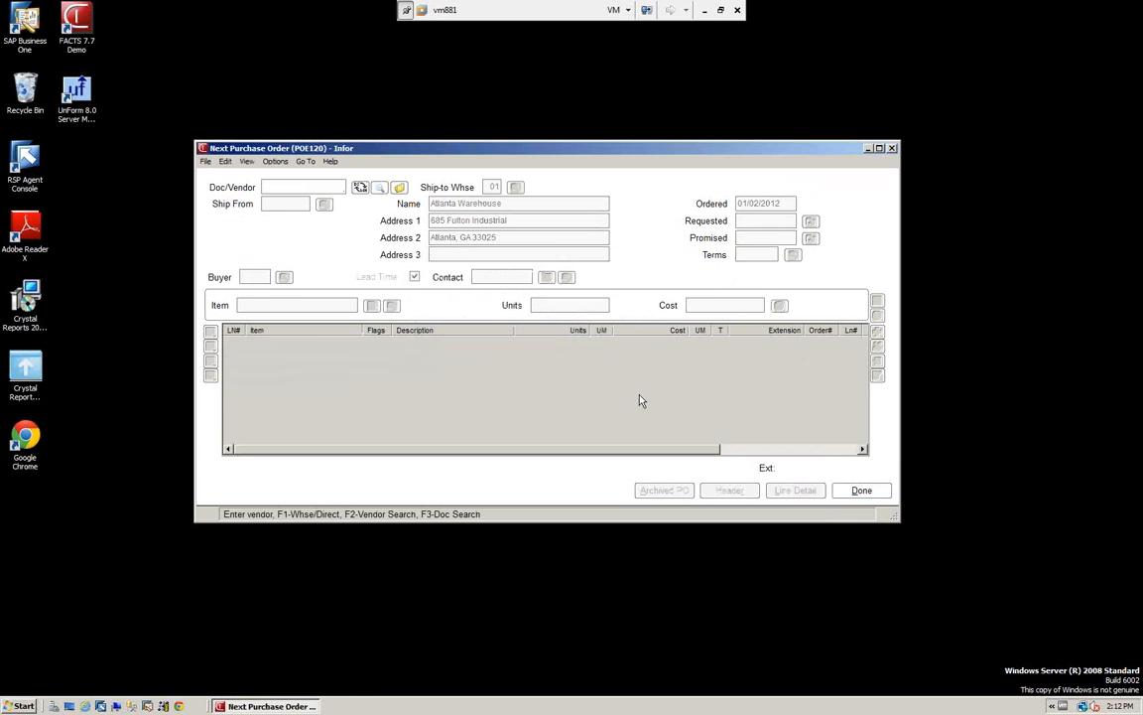
pyautogui.click(862, 491)
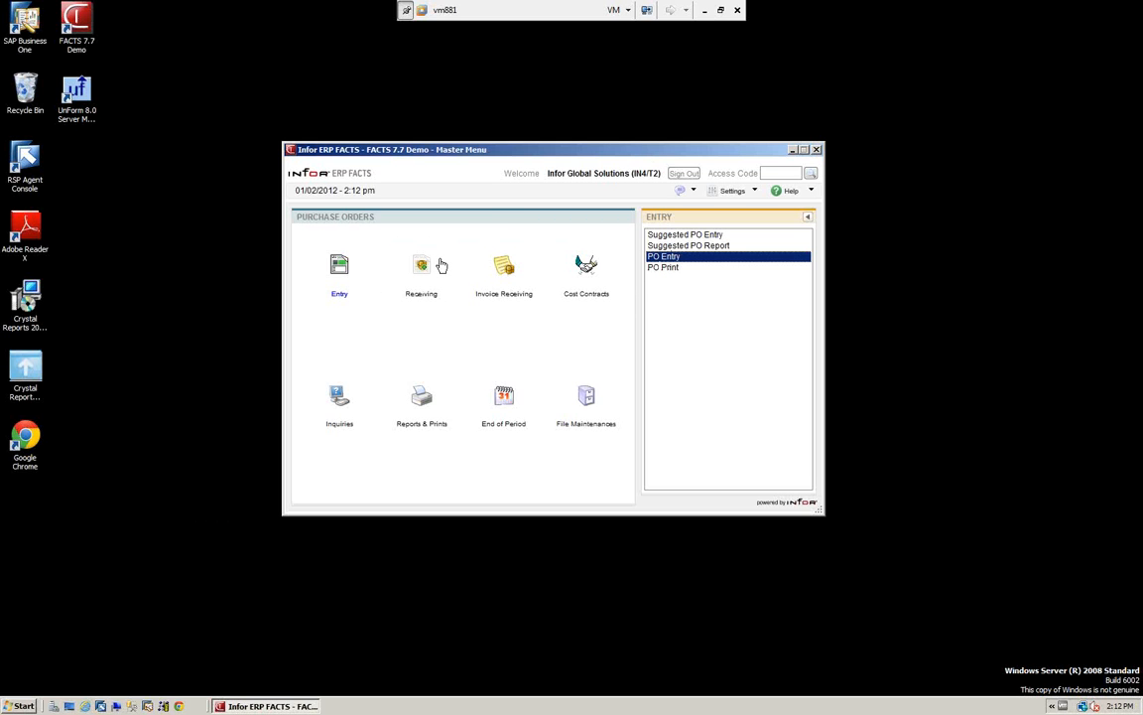
# Open Receiving Document Print and go through its personal default printer setting for all locations.
pyautogui.click(418, 274)
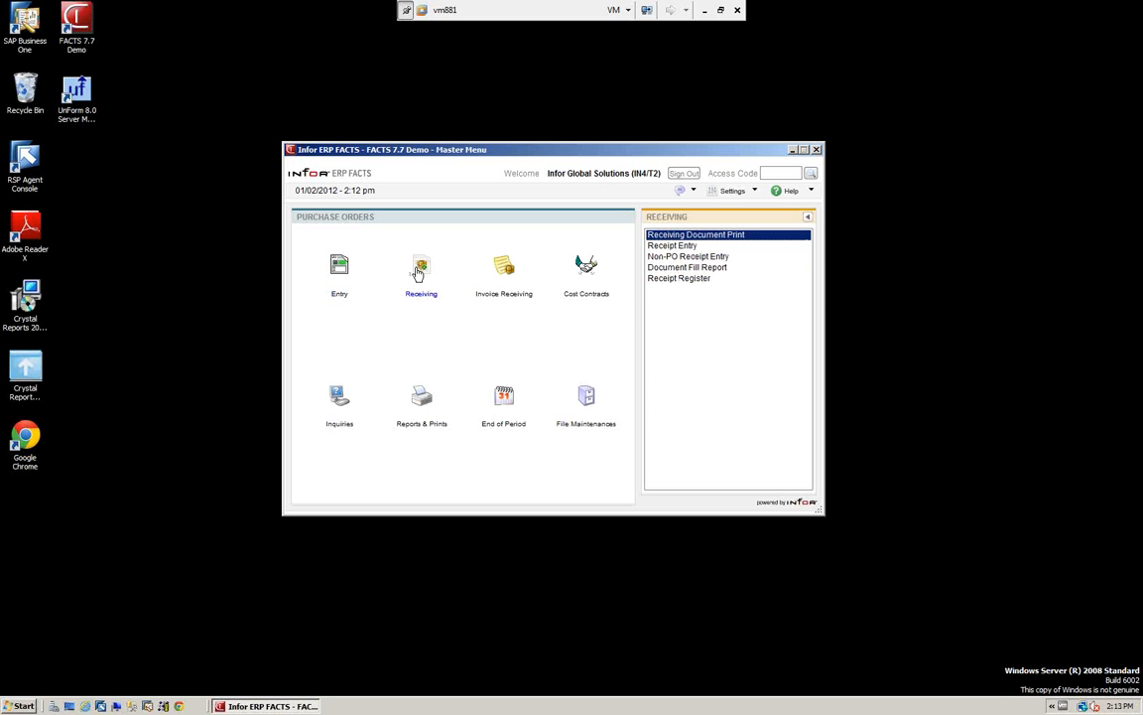
pyautogui.click(684, 235)
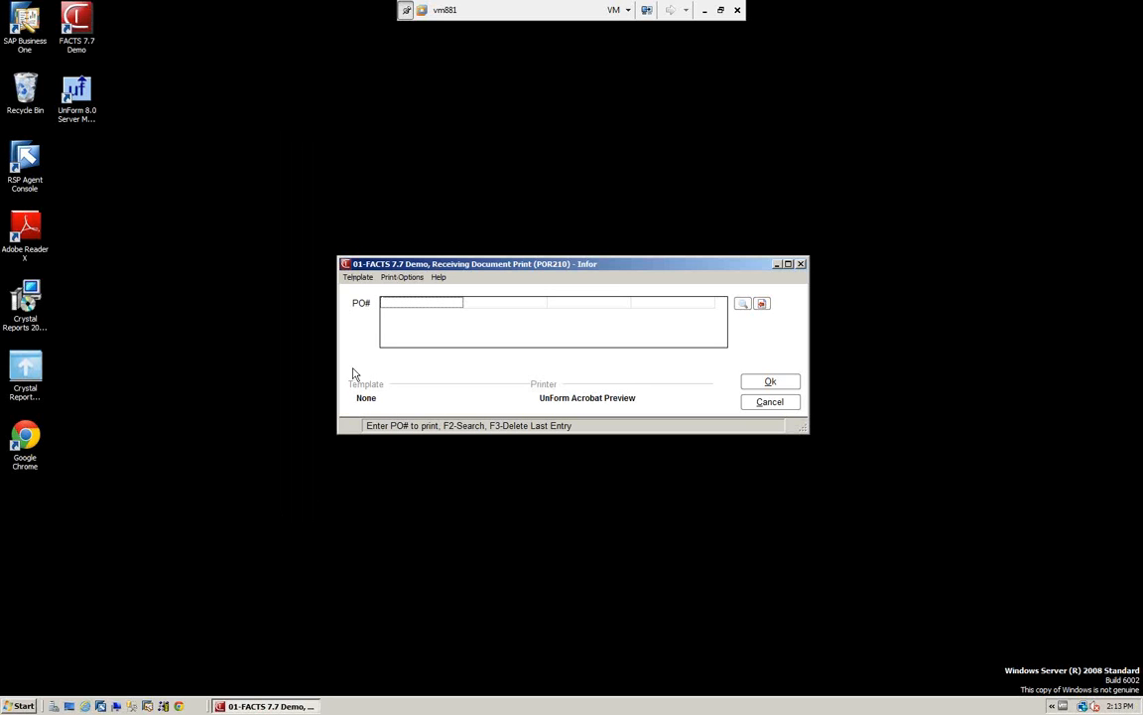
pyautogui.click(402, 277)
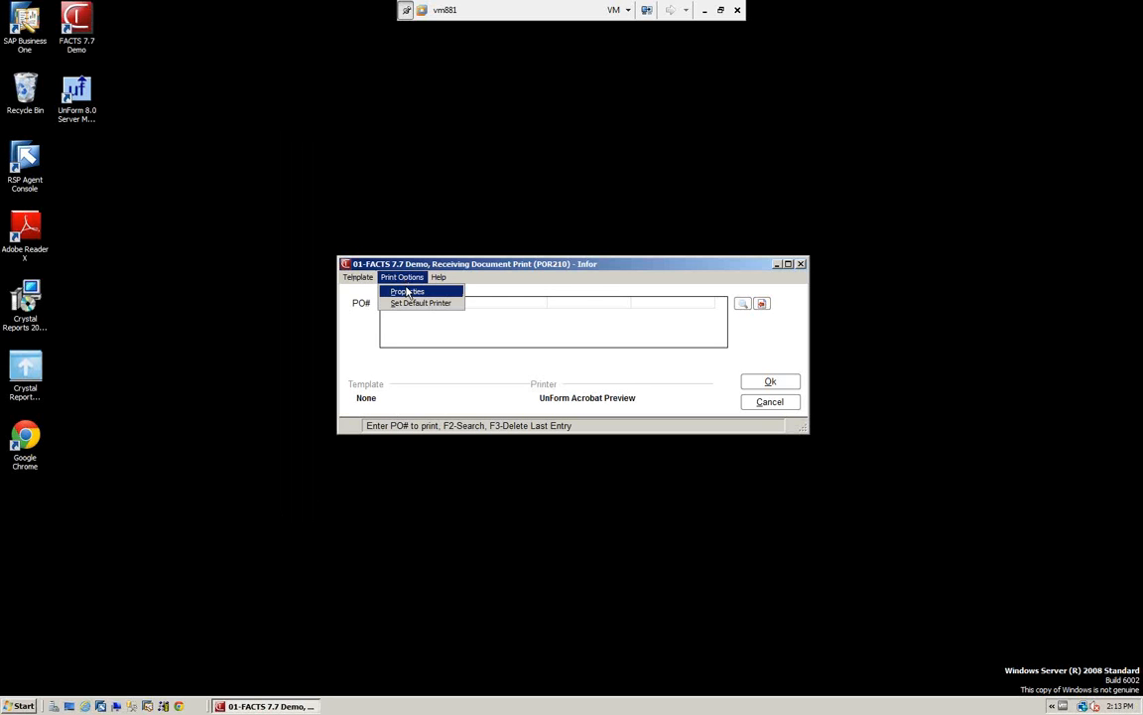
pyautogui.click(404, 302)
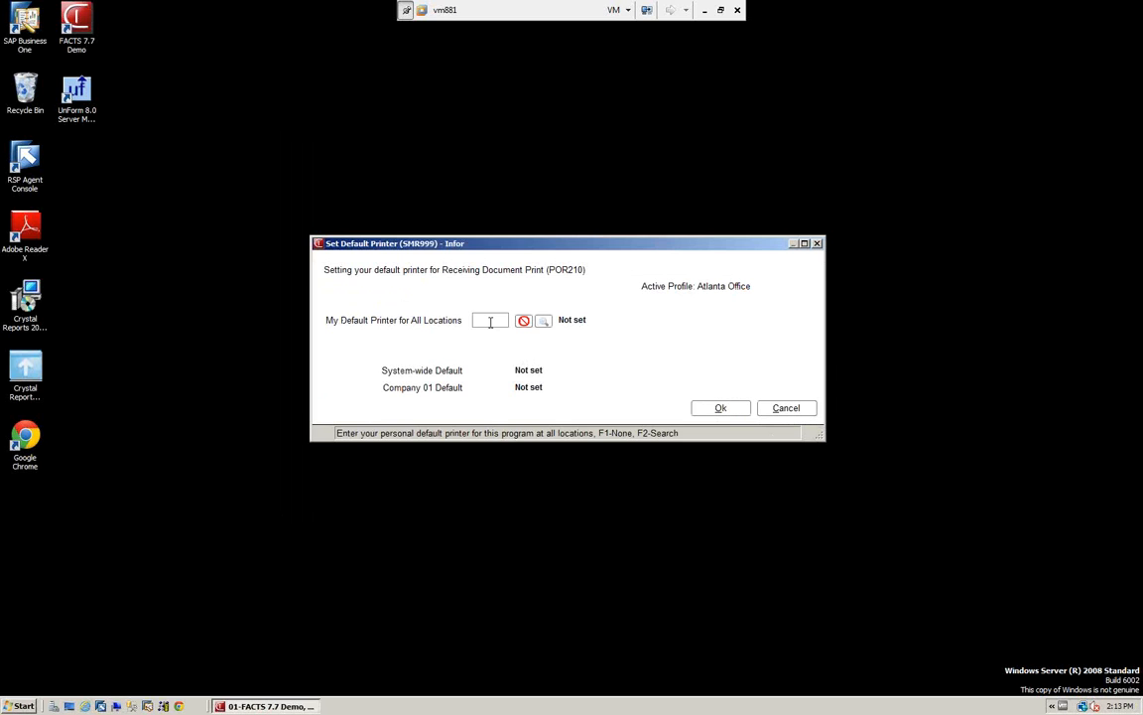
pyautogui.click(723, 409)
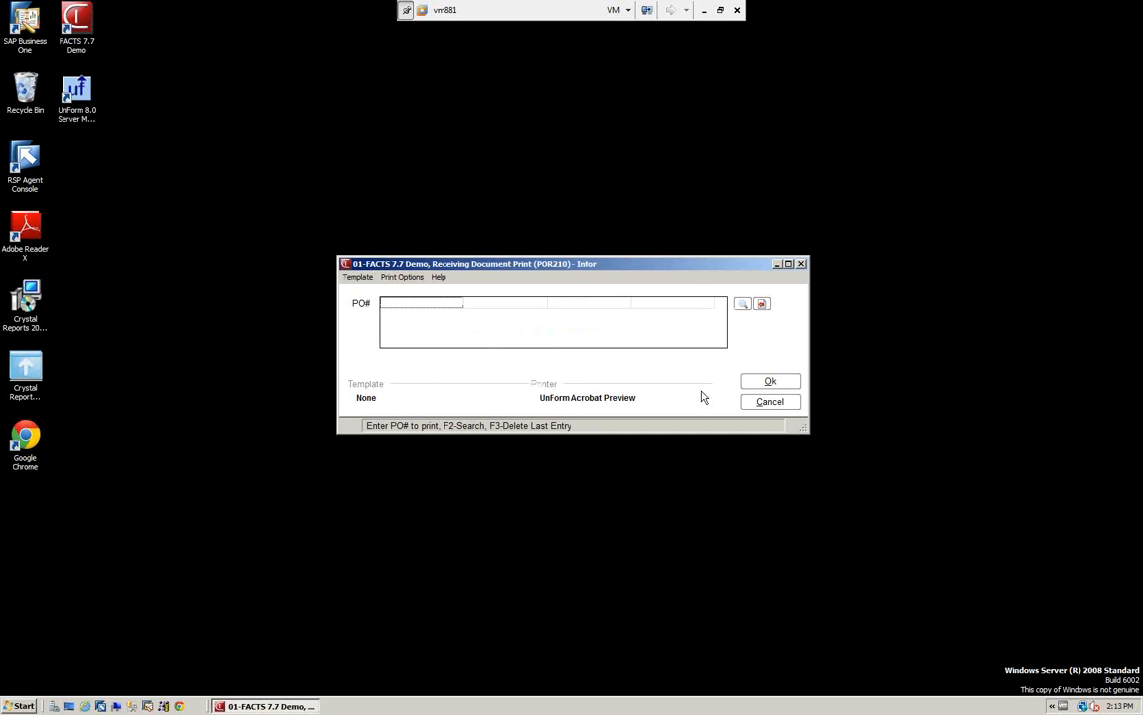
# Set the print properties for Receiving Document Print to Print to file.
pyautogui.click(402, 277)
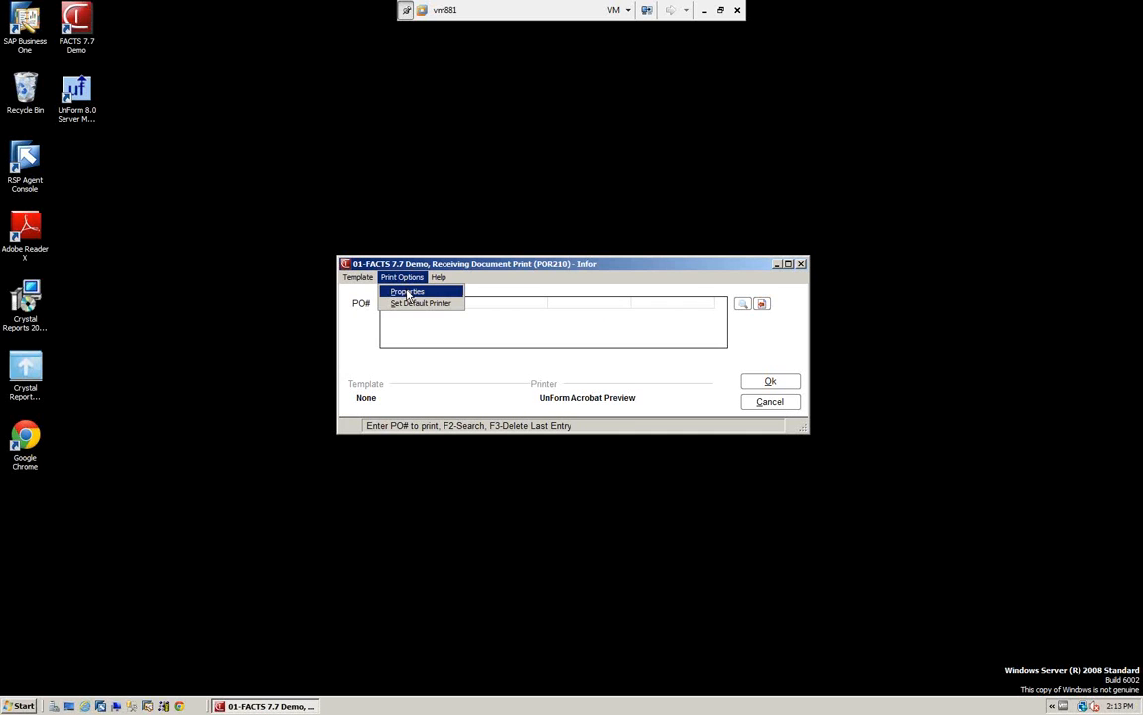
pyautogui.click(399, 291)
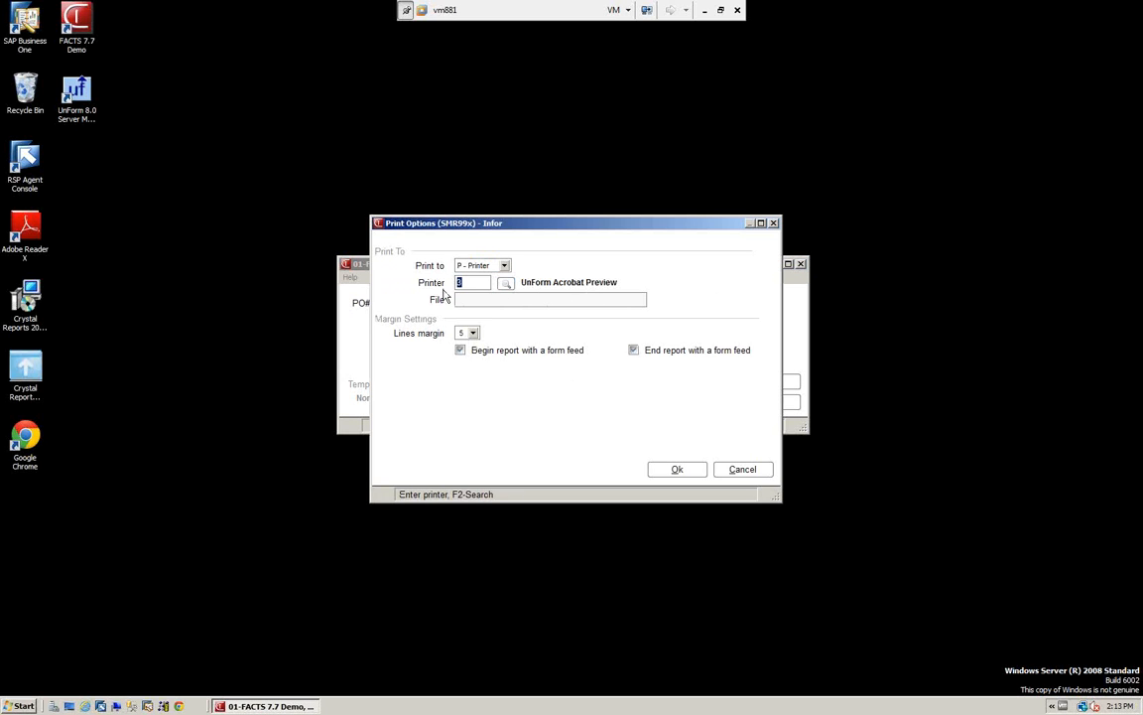
pyautogui.click(677, 471)
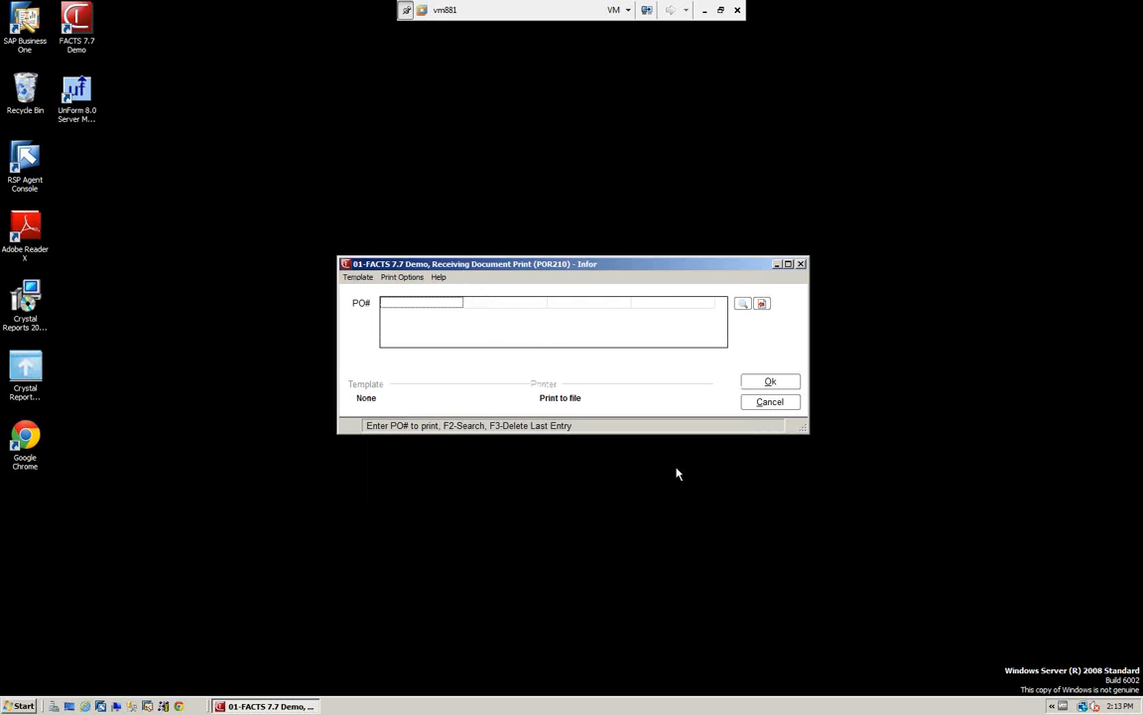
# Find the 06/15/2010 purchase order for 671.70 in the search list and select it for the receiving document.
pyautogui.click(744, 306)
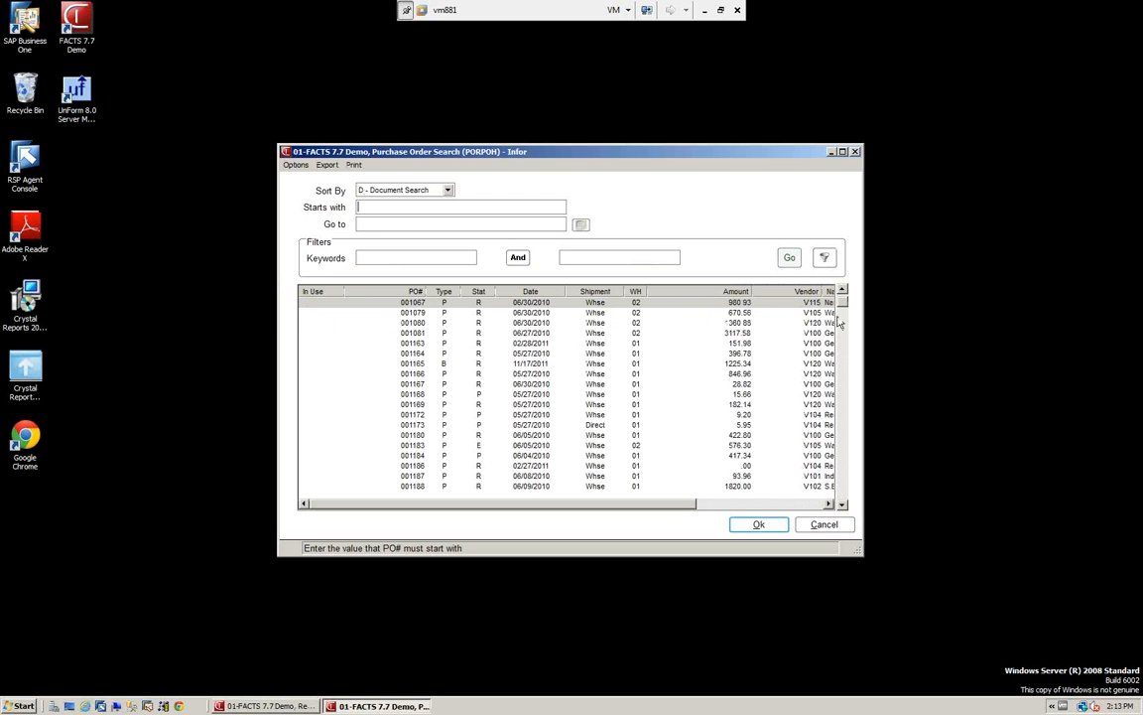
pyautogui.press('Down')
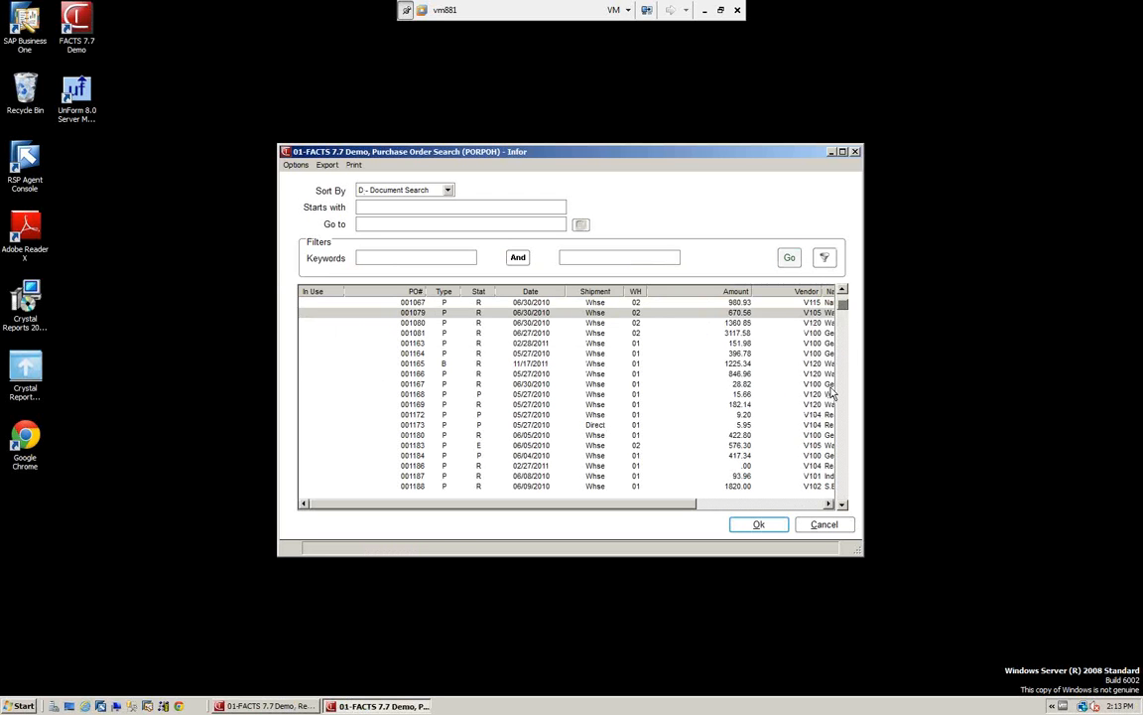
pyautogui.press('Down')
pyautogui.press('Down')
pyautogui.press('Down')
pyautogui.press('Down')
pyautogui.press('Down')
pyautogui.moveTo(846, 323); pyautogui.dragTo(844, 462)
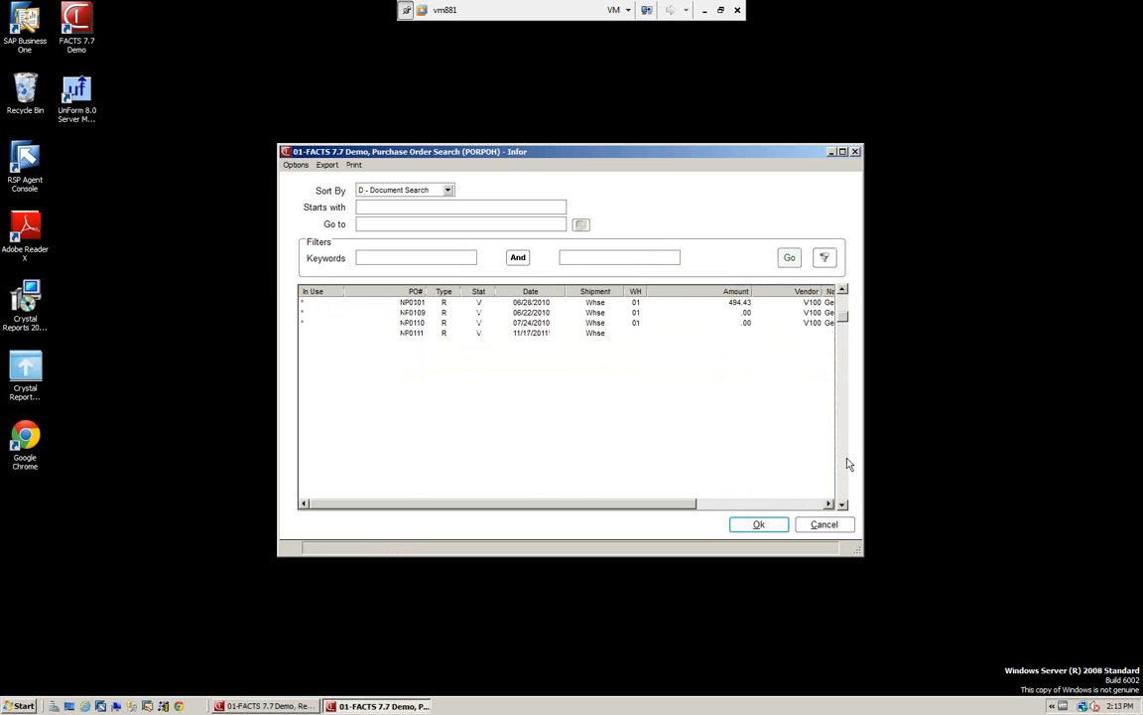
pyautogui.click(843, 290)
pyautogui.click(843, 290)
pyautogui.click(842, 290)
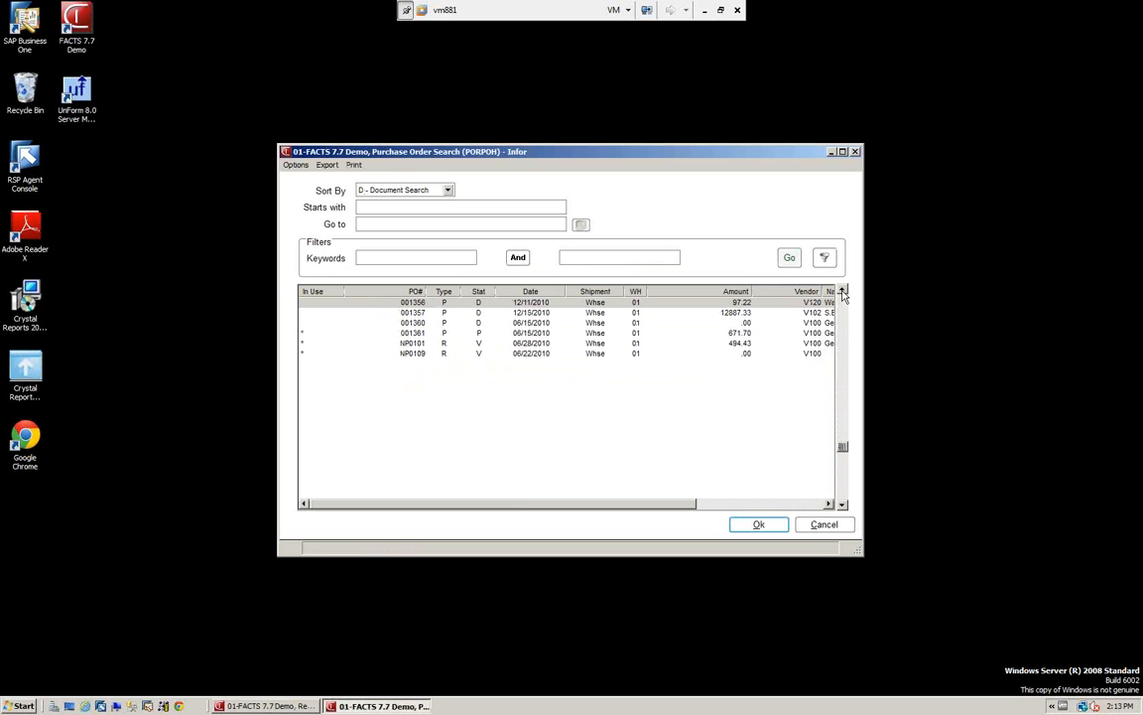
pyautogui.click(843, 290)
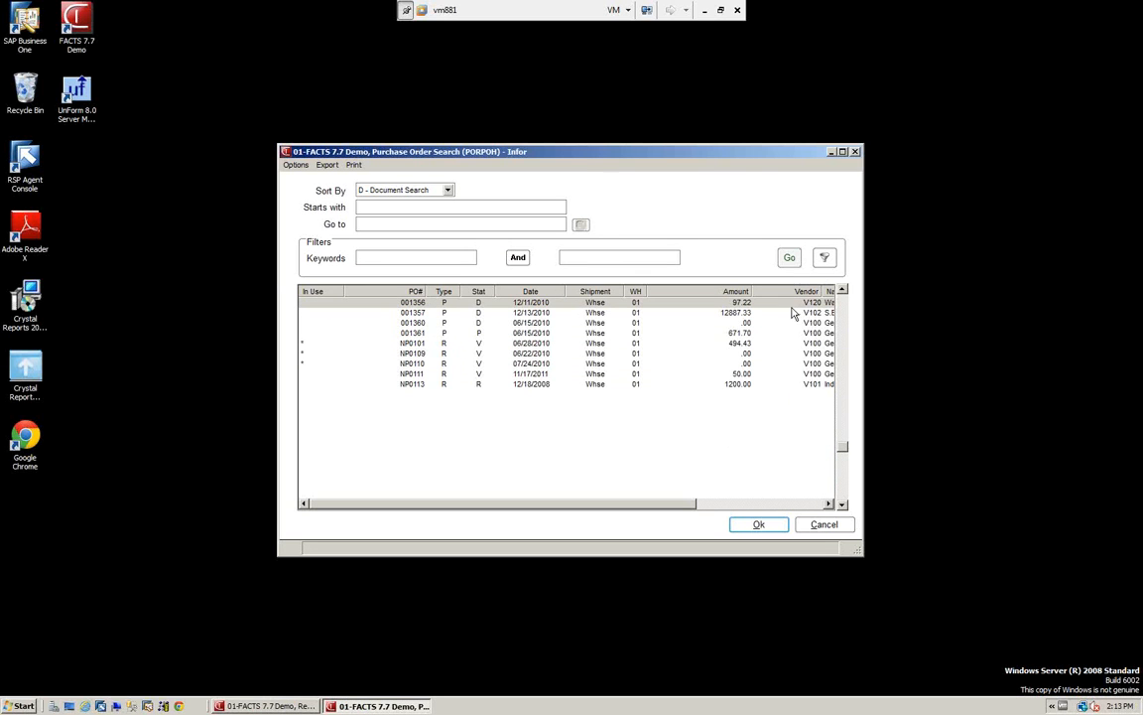
pyautogui.click(409, 335)
pyautogui.click(759, 524)
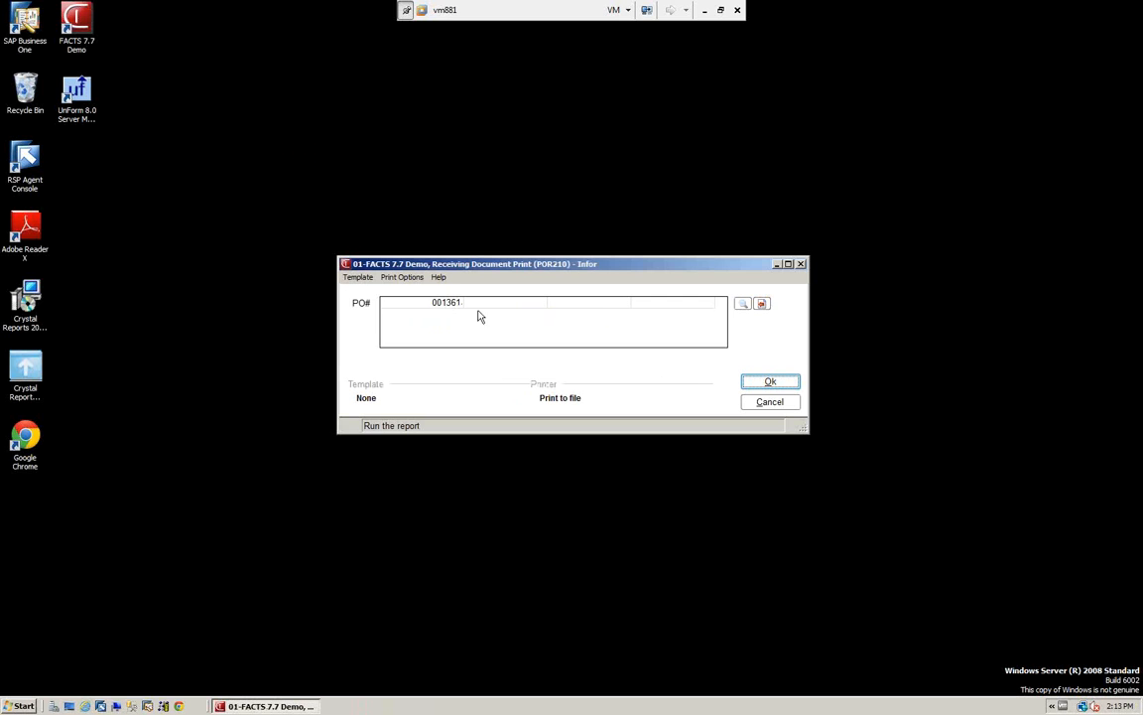
# Print the receiving document to file, view the resulting text file, and close it.
pyautogui.click(767, 384)
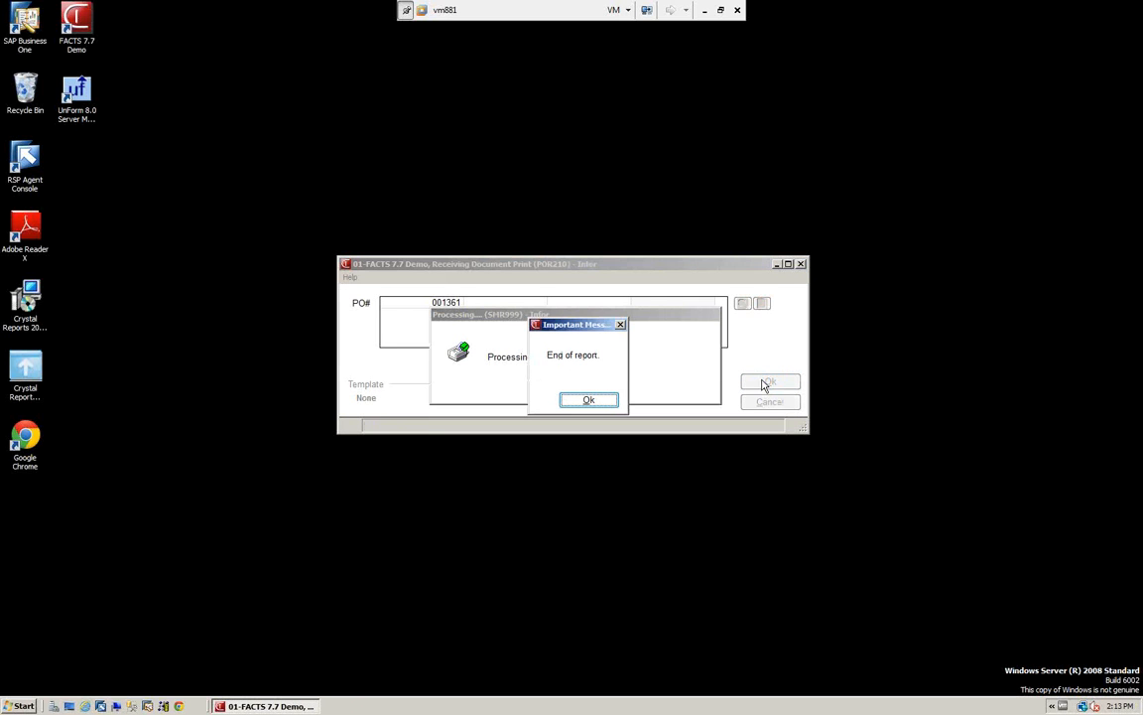
pyautogui.click(589, 403)
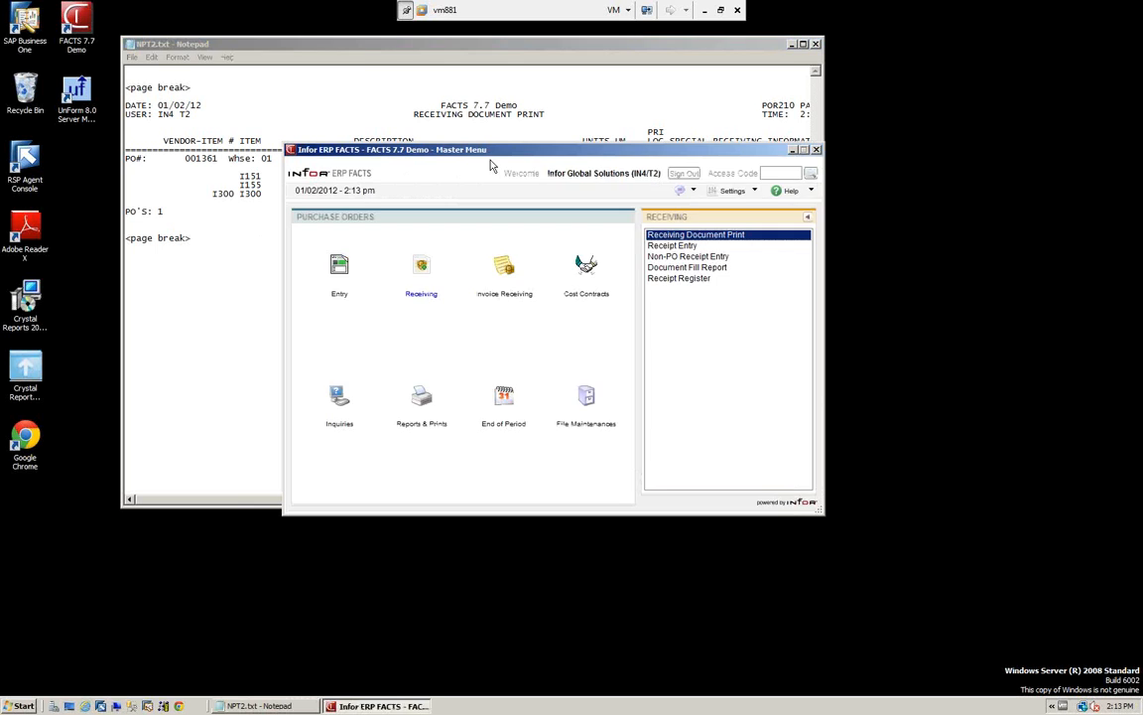
pyautogui.click(673, 52)
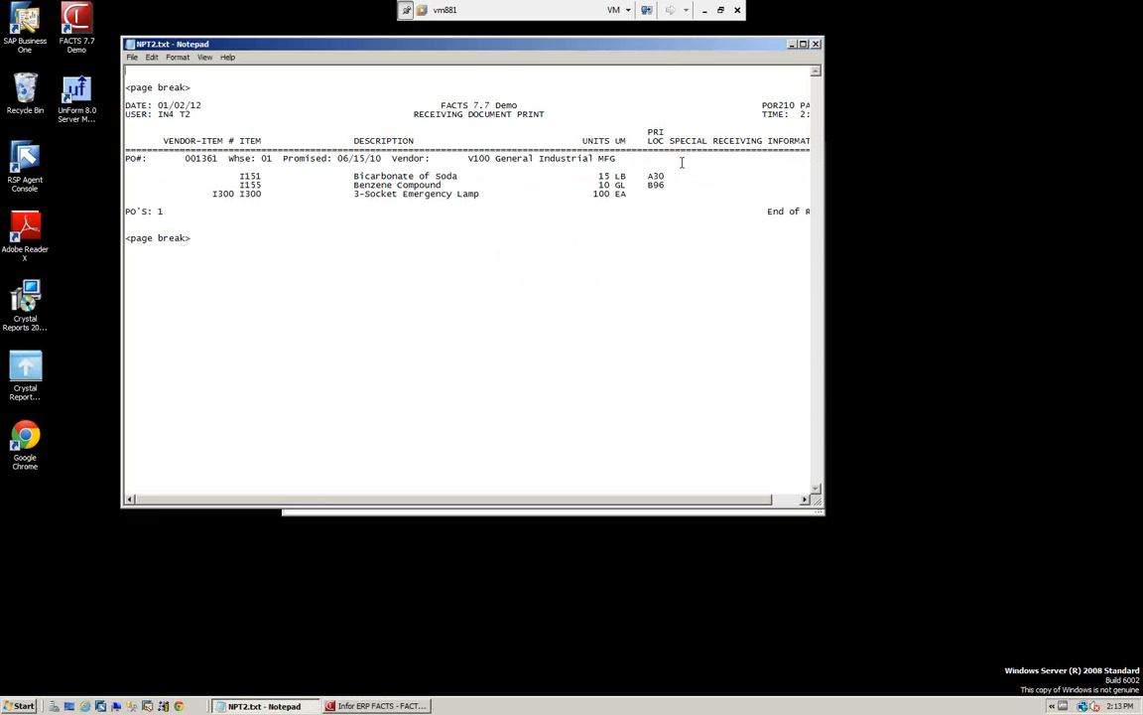
pyautogui.click(816, 44)
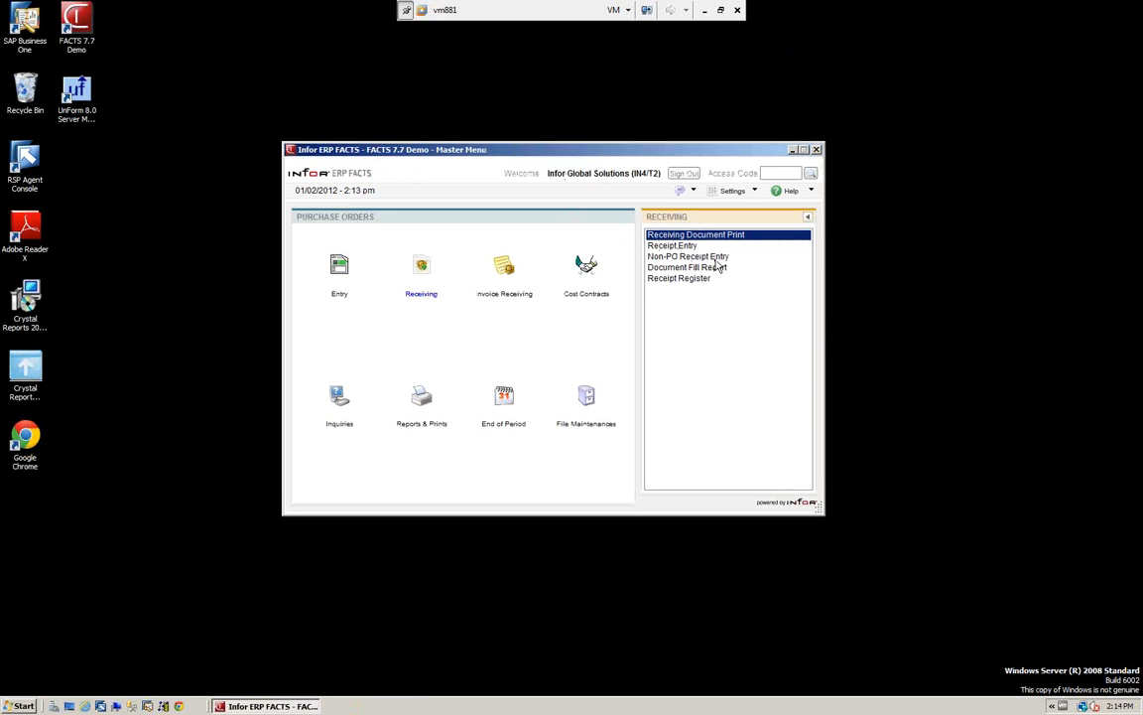
# Open Receipt Entry, search for purchase orders starting with 0013, and select the 06/15/2010 order for 671.70 to receive.
pyautogui.click(659, 248)
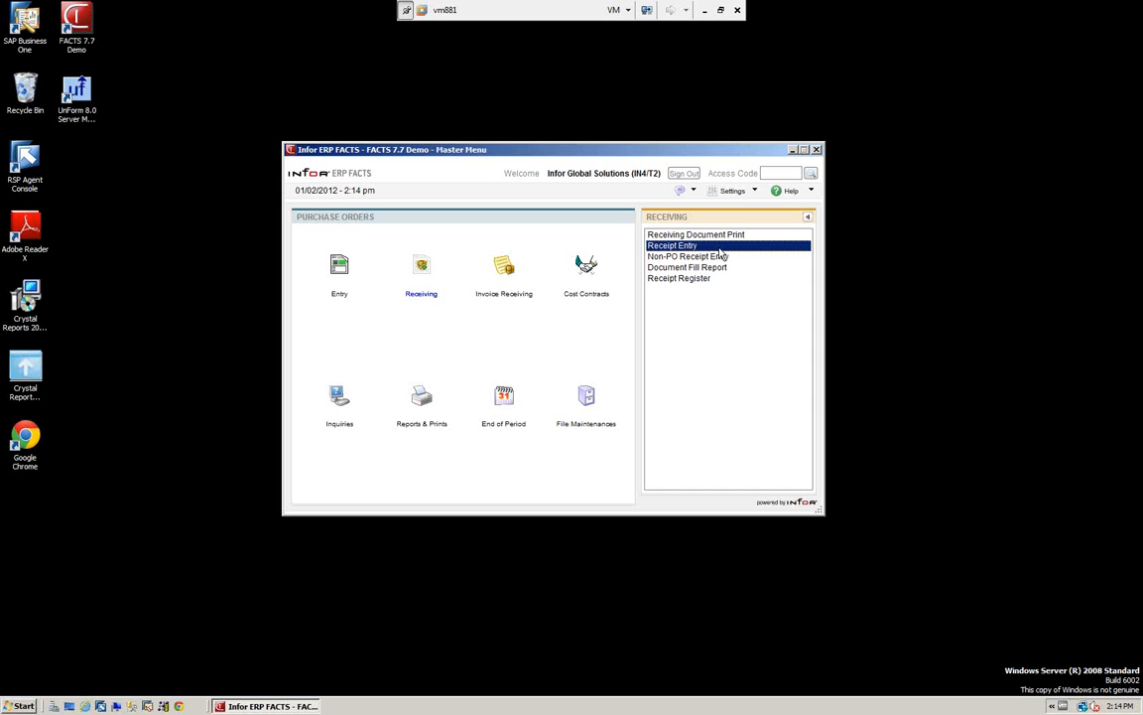
pyautogui.doubleClick(670, 246)
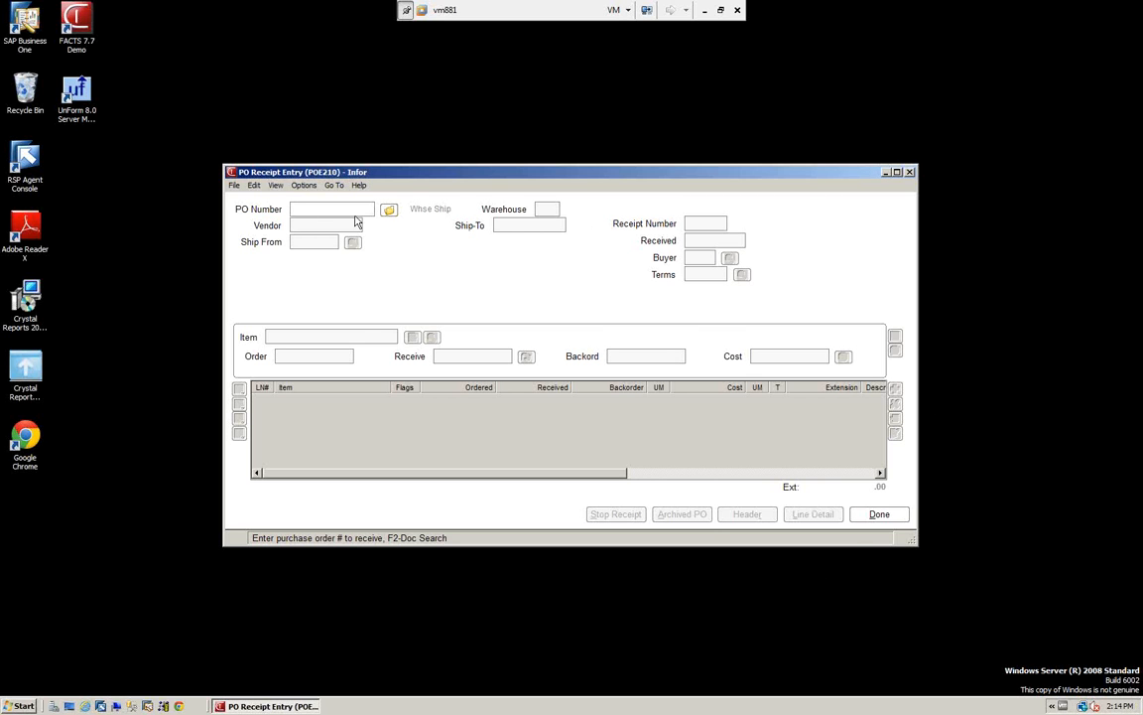
pyautogui.click(388, 211)
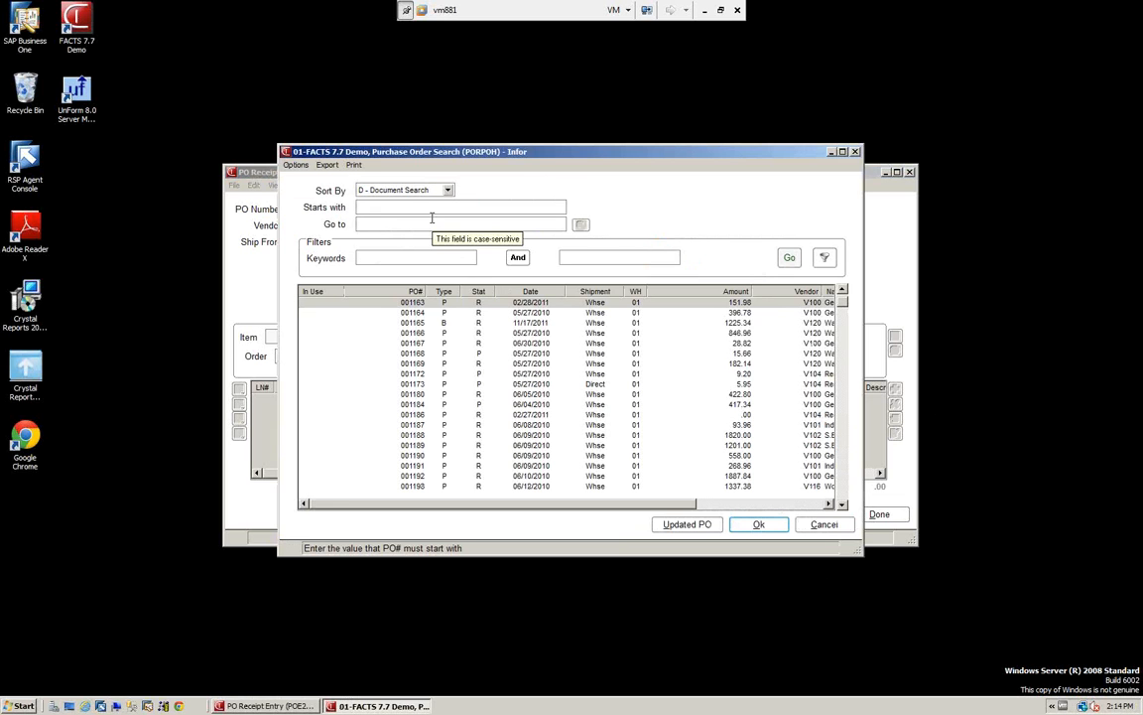
pyautogui.write('0013')
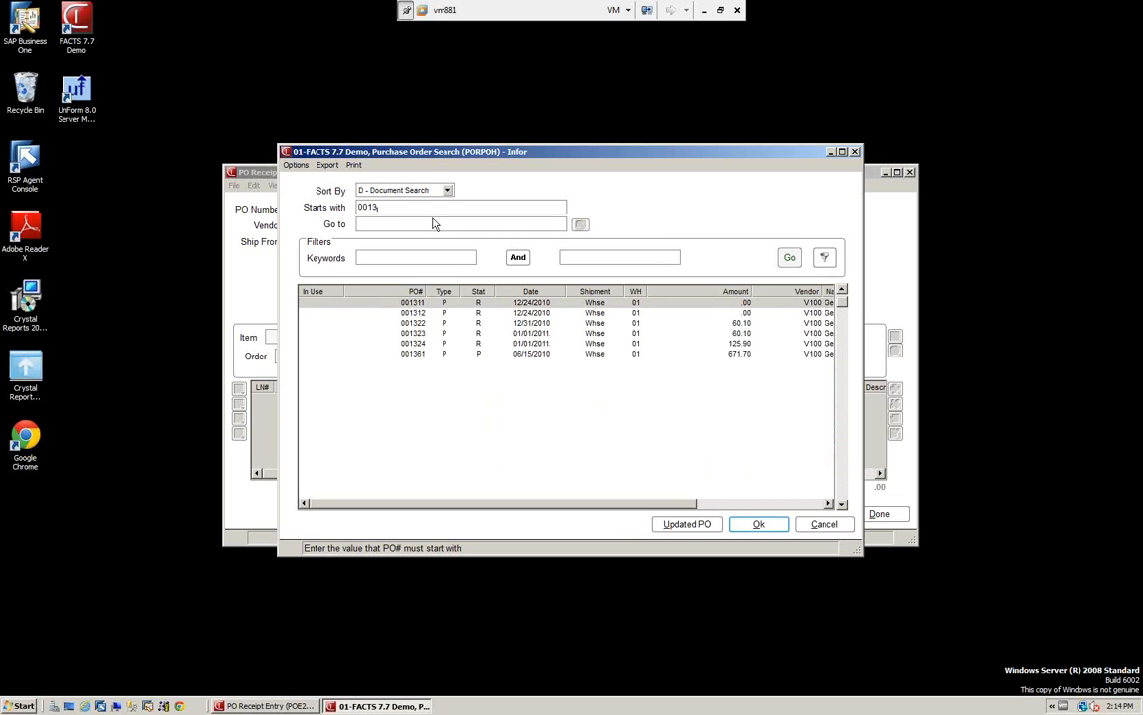
pyautogui.click(417, 355)
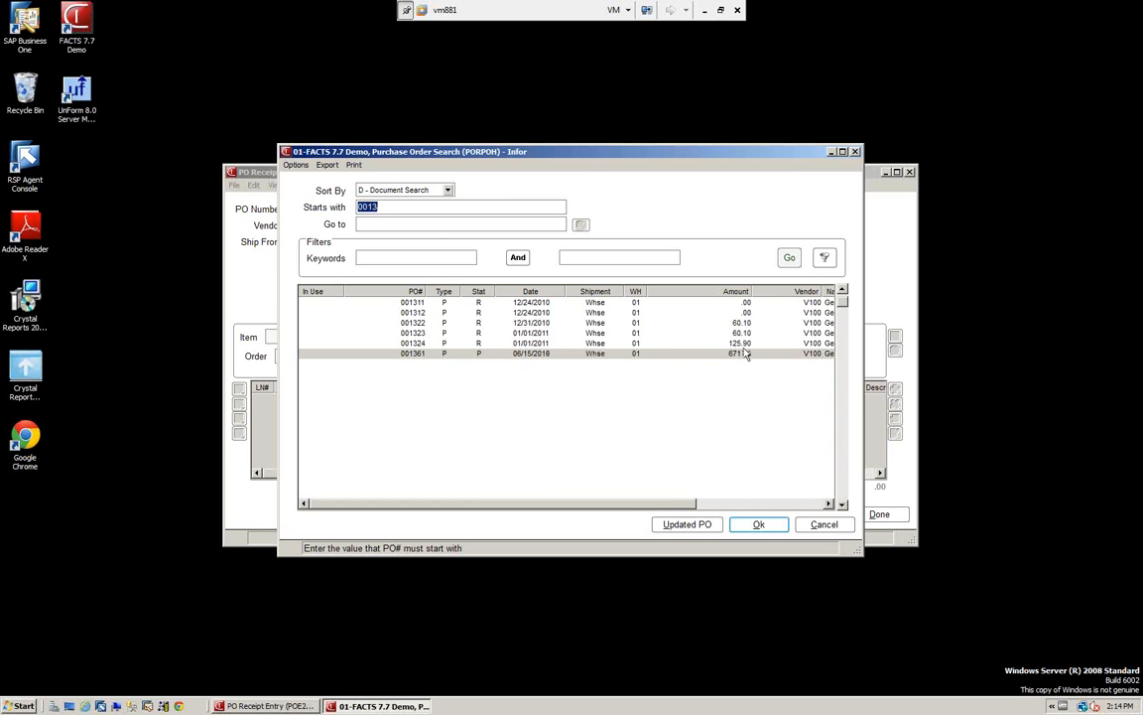
pyautogui.click(754, 526)
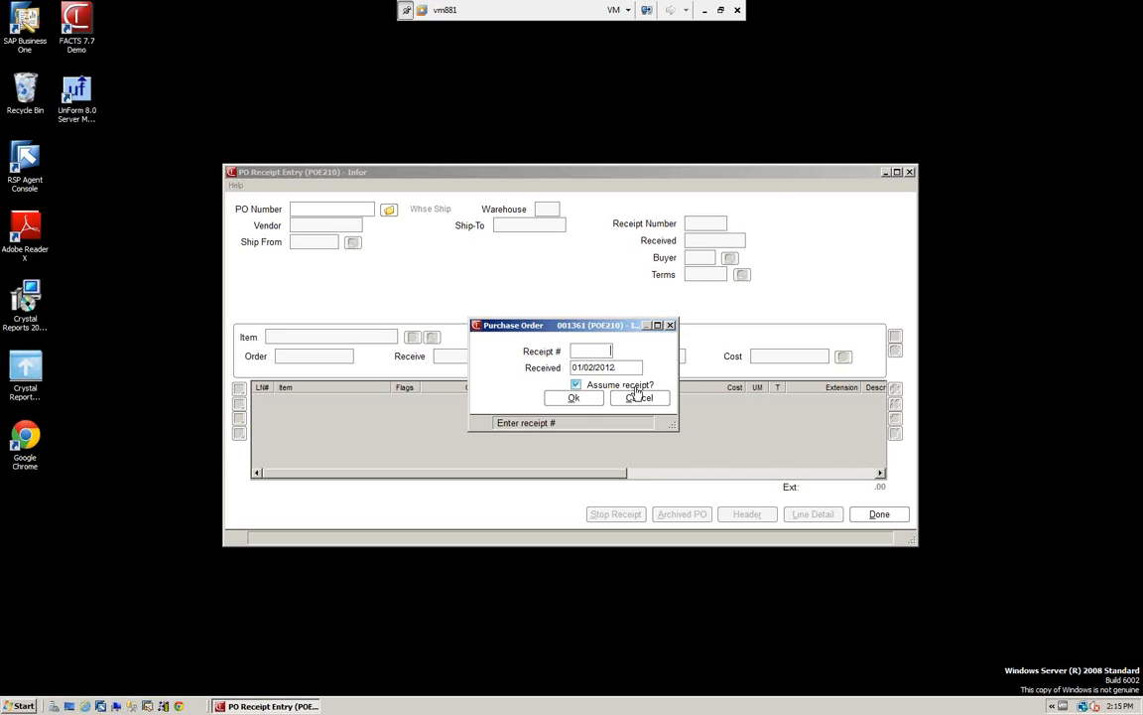
# Open the receipt dated 06/15/10 with Assume receipt turned off, and stop receipt of the purchase order.
pyautogui.click(575, 385)
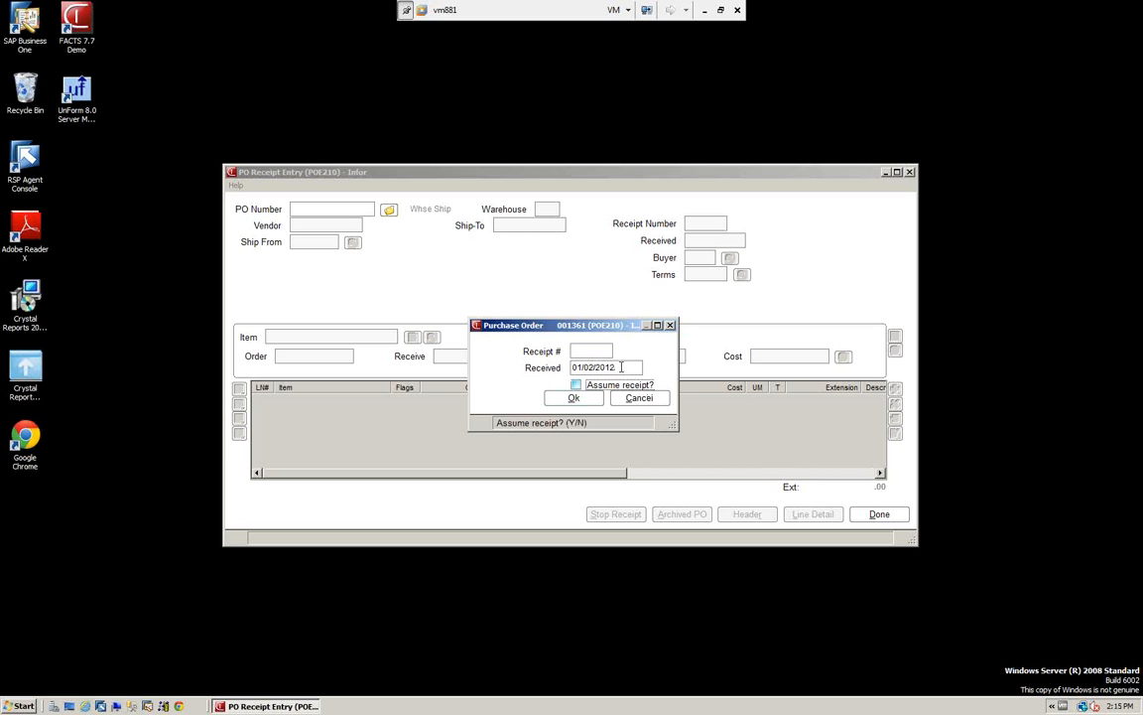
pyautogui.hotkey('shift', 'Tab')
pyautogui.write('0615')
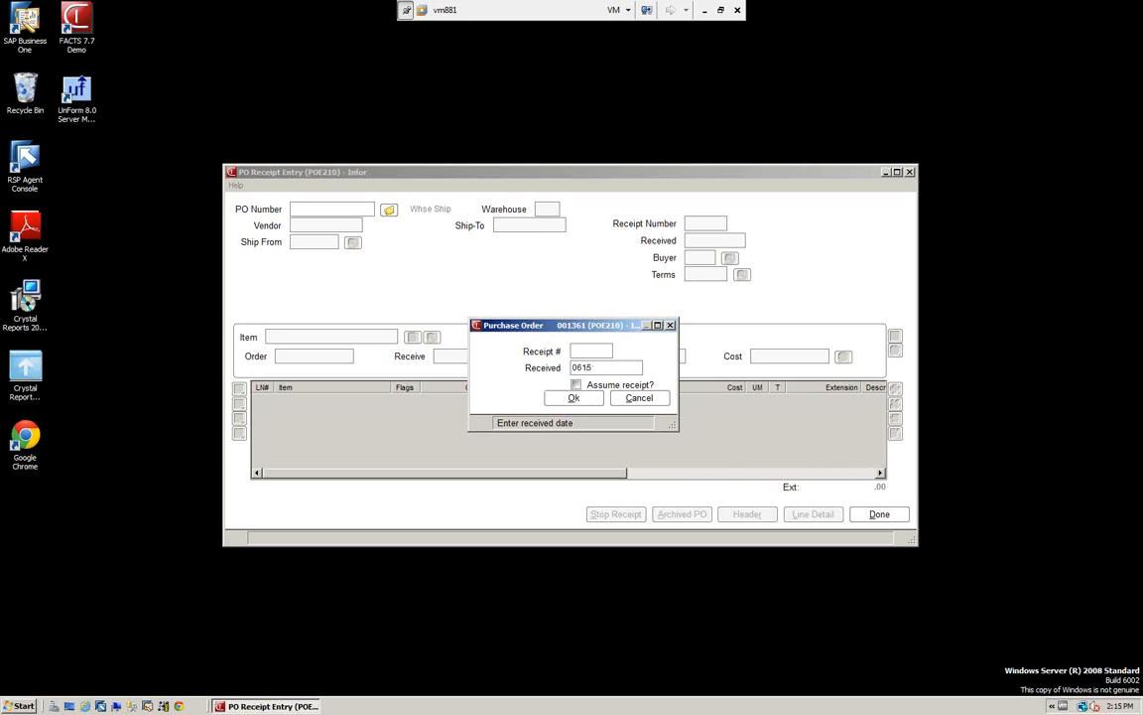
pyautogui.write('10')
pyautogui.click(573, 398)
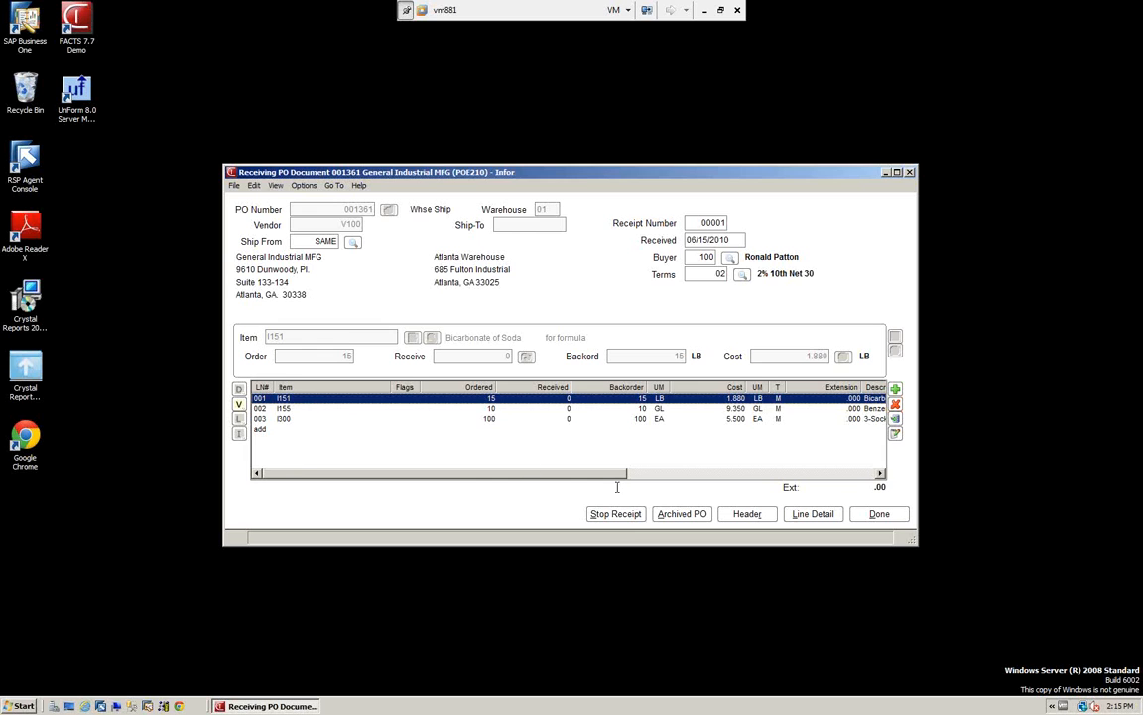
pyautogui.click(628, 516)
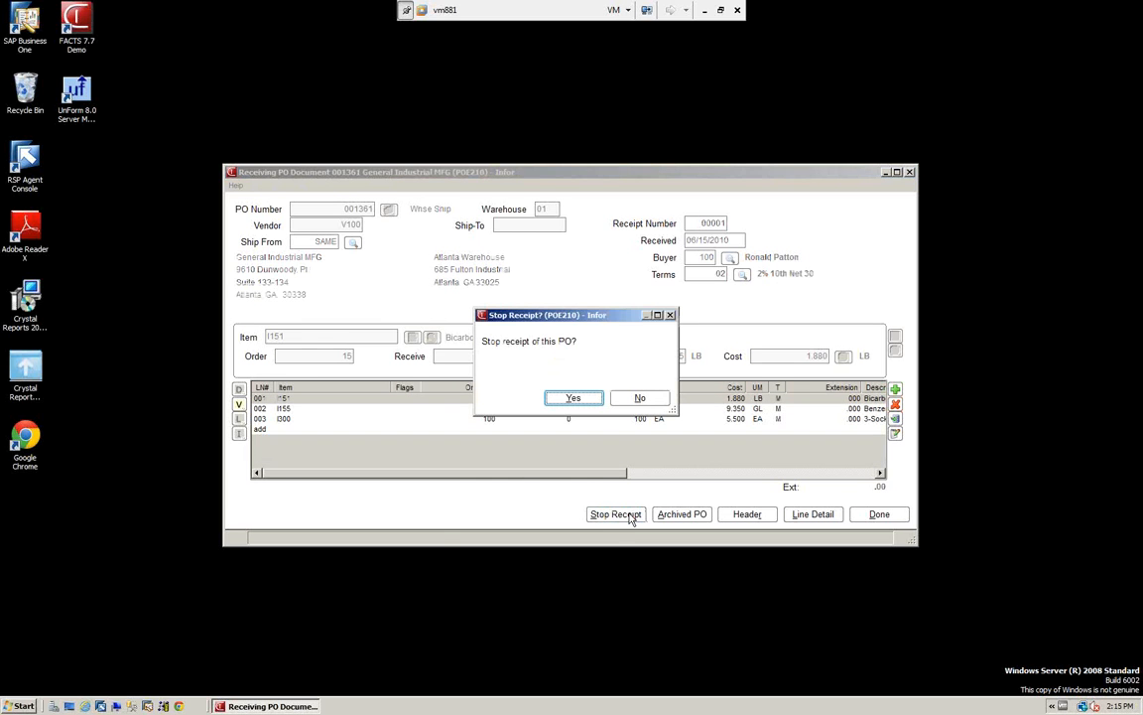
pyautogui.click(580, 400)
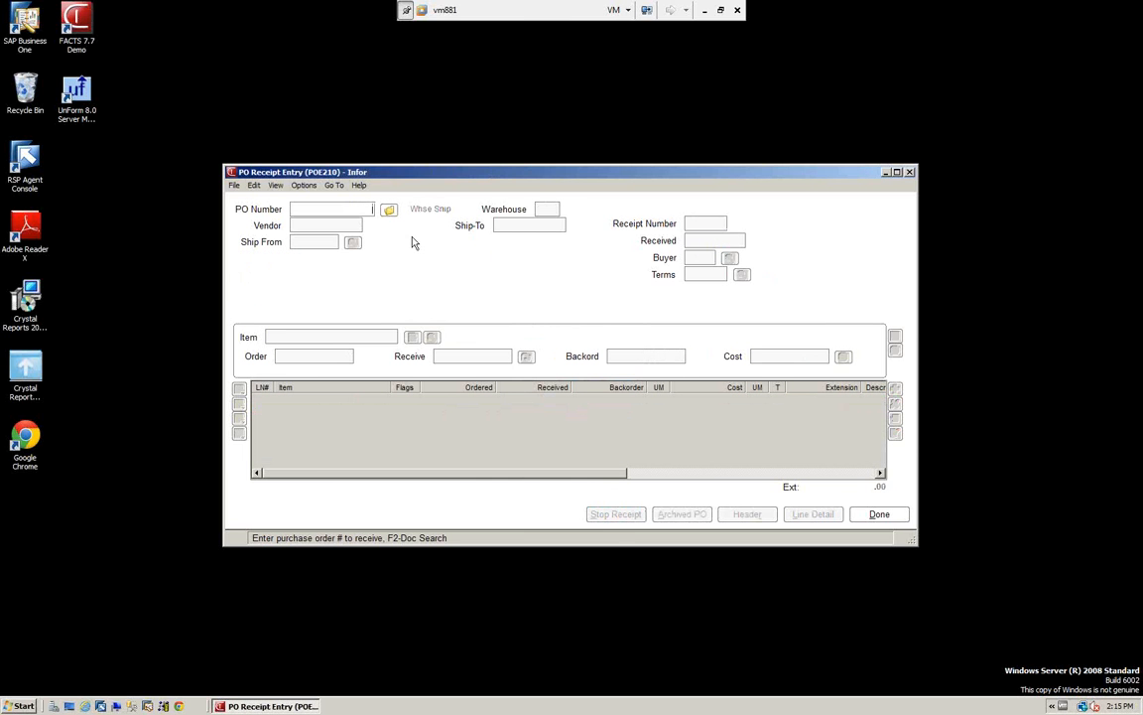
# Re-enter the same purchase order for receipt number 00001, received 06/15/10, with Assume receipt left on.
pyautogui.write('03')
pyautogui.write('1361')
pyautogui.press('Return')
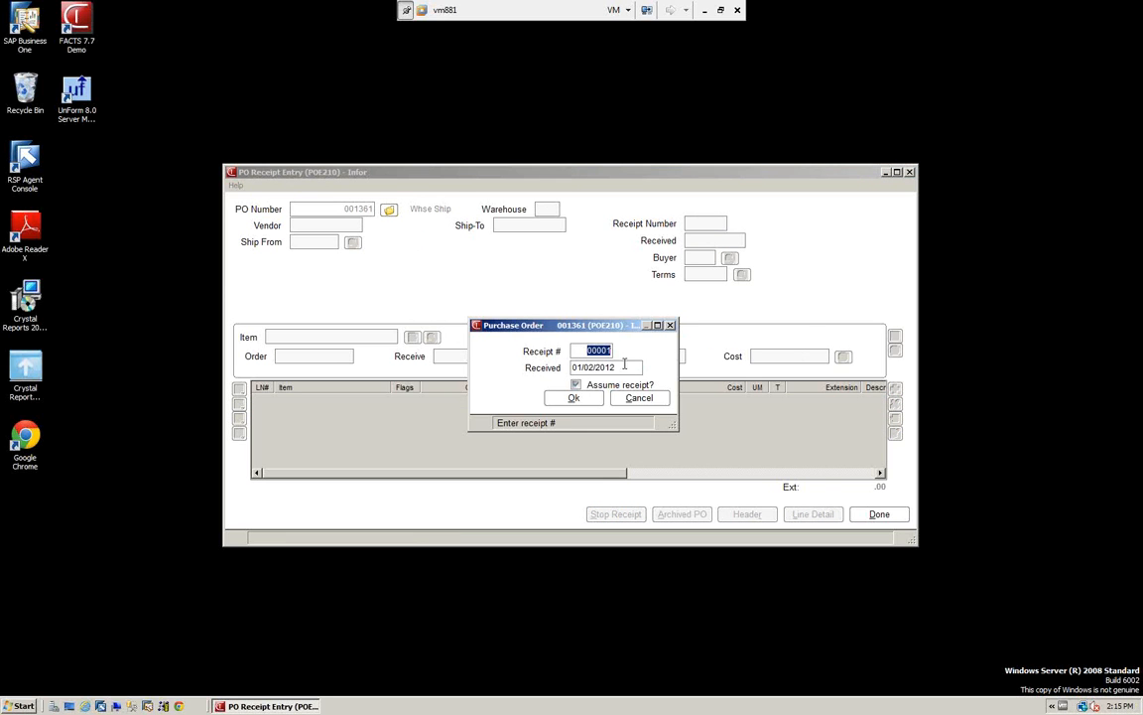
pyautogui.press('Return')
pyautogui.write('061510')
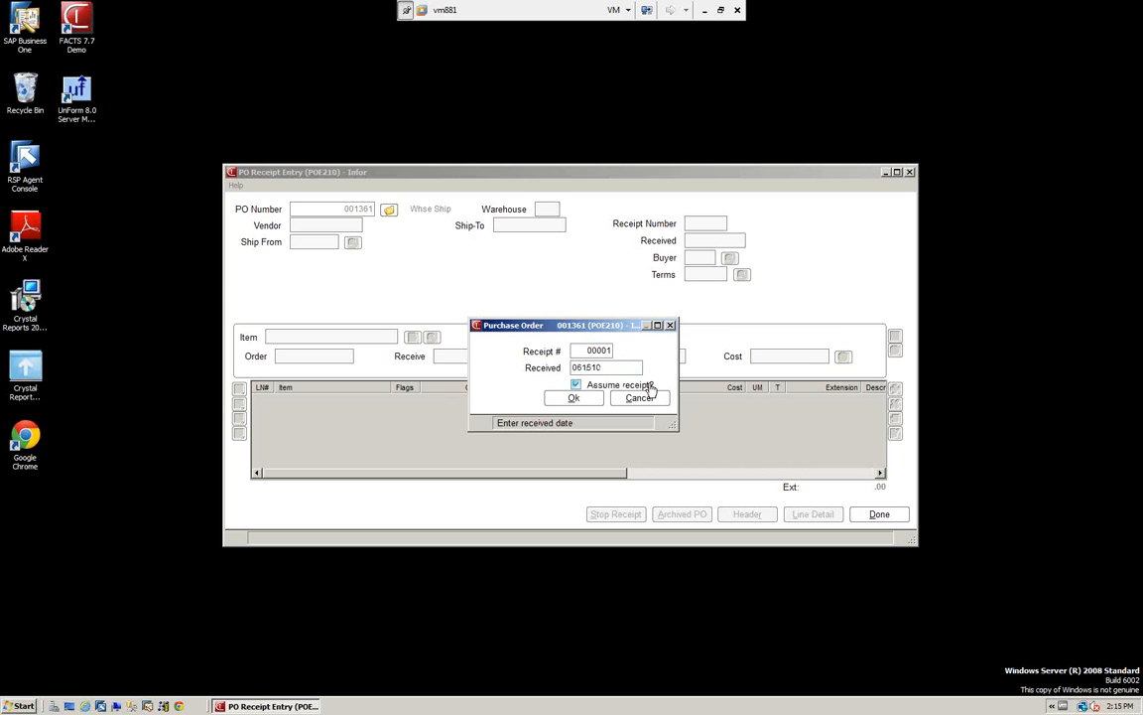
pyautogui.click(573, 397)
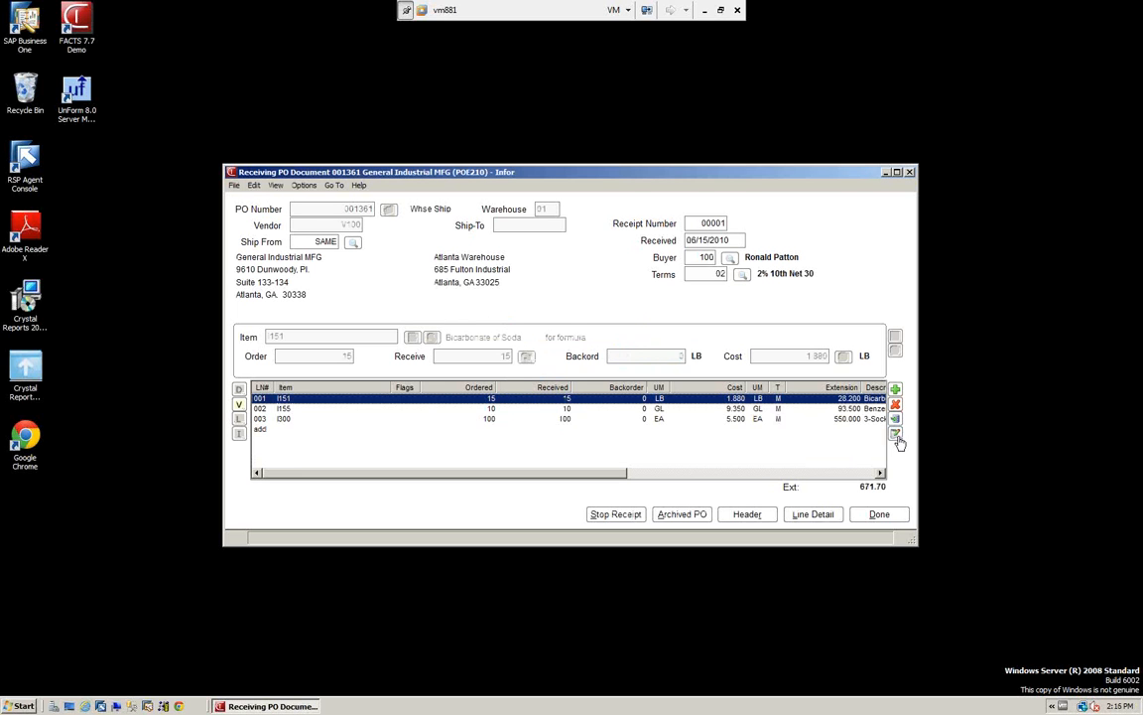
# Set the received quantity of item I151 to 10, accept the backorder quantity, and decline entering a job number.
pyautogui.doubleClick(263, 399)
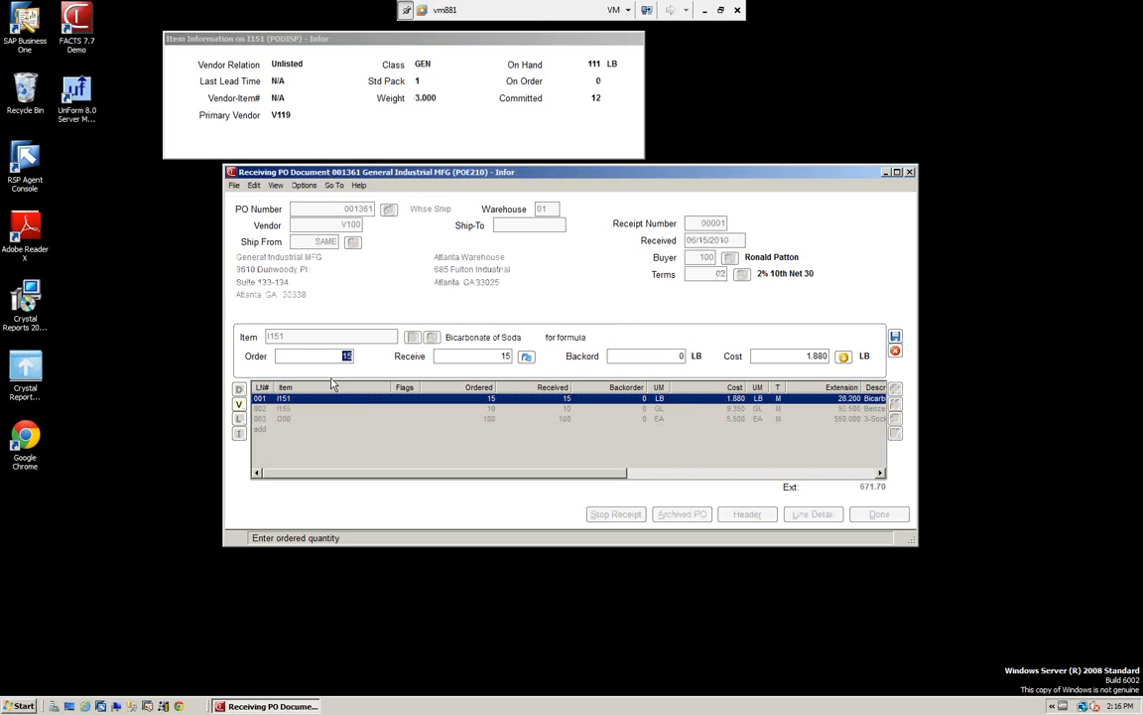
pyautogui.press('Tab')
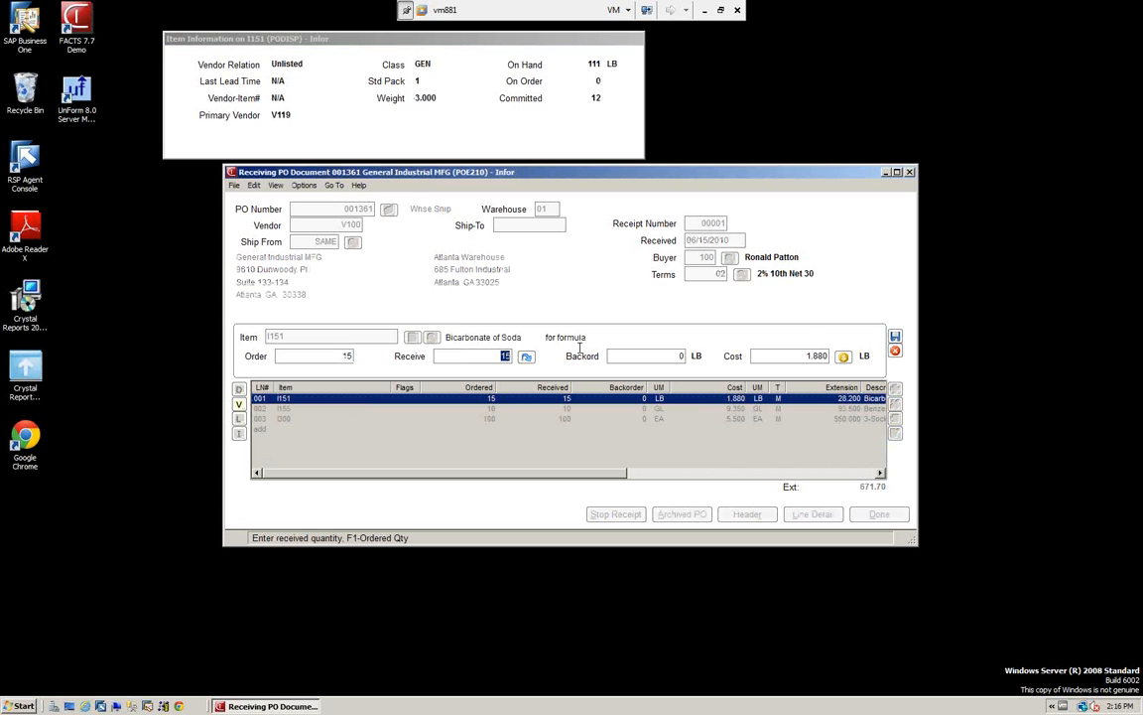
pyautogui.write('1010')
pyautogui.press('BackSpace')
pyautogui.press('BackSpace')
pyautogui.press('Return')
pyautogui.press('Return')
pyautogui.press('Return')
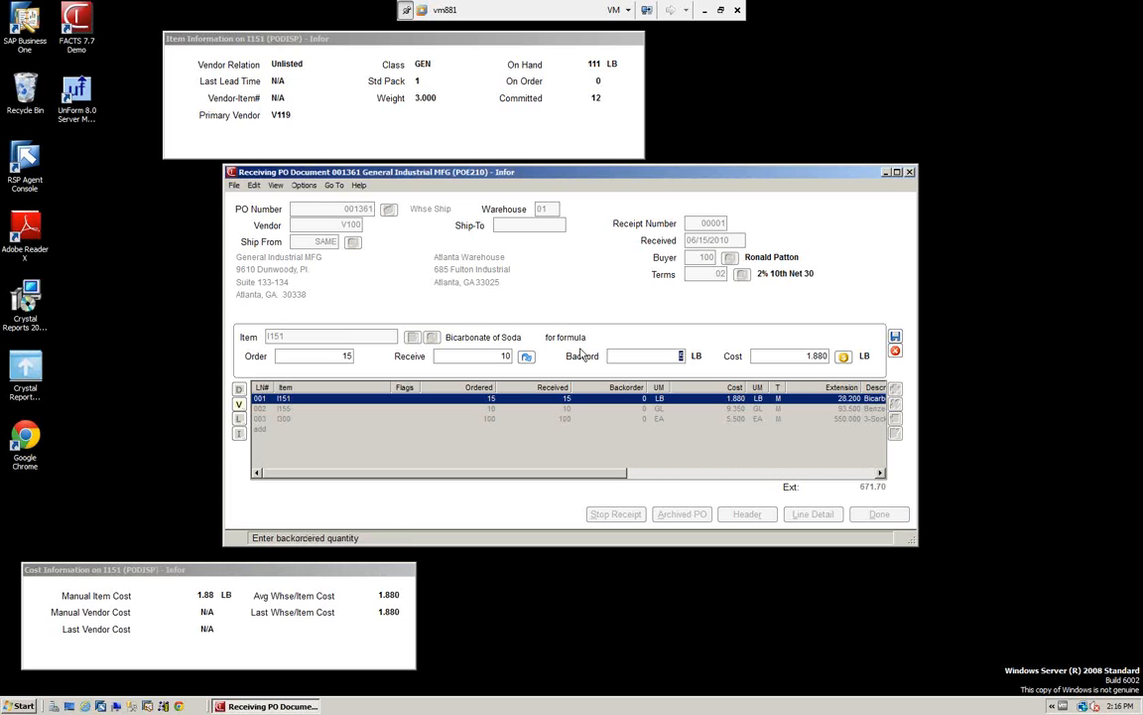
pyautogui.press('Return')
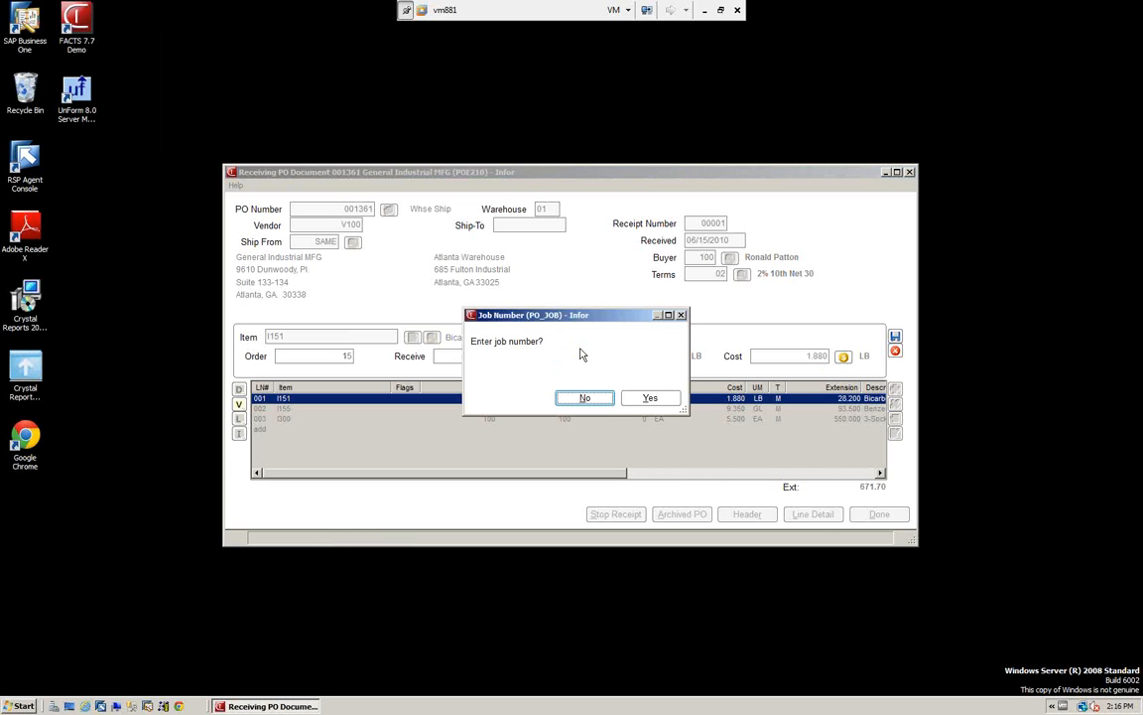
pyautogui.click(590, 399)
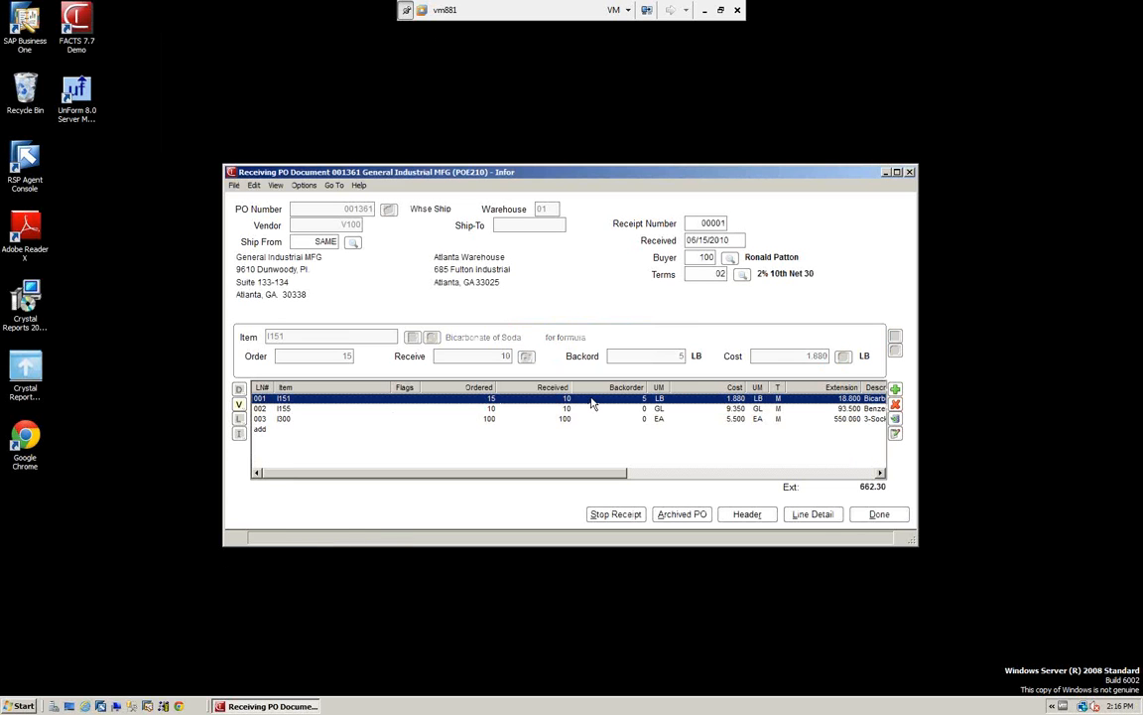
# Set the received quantity of item I300 to 75, accept the backorder quantity, and decline entering a job number.
pyautogui.click(258, 420)
pyautogui.doubleClick(258, 420)
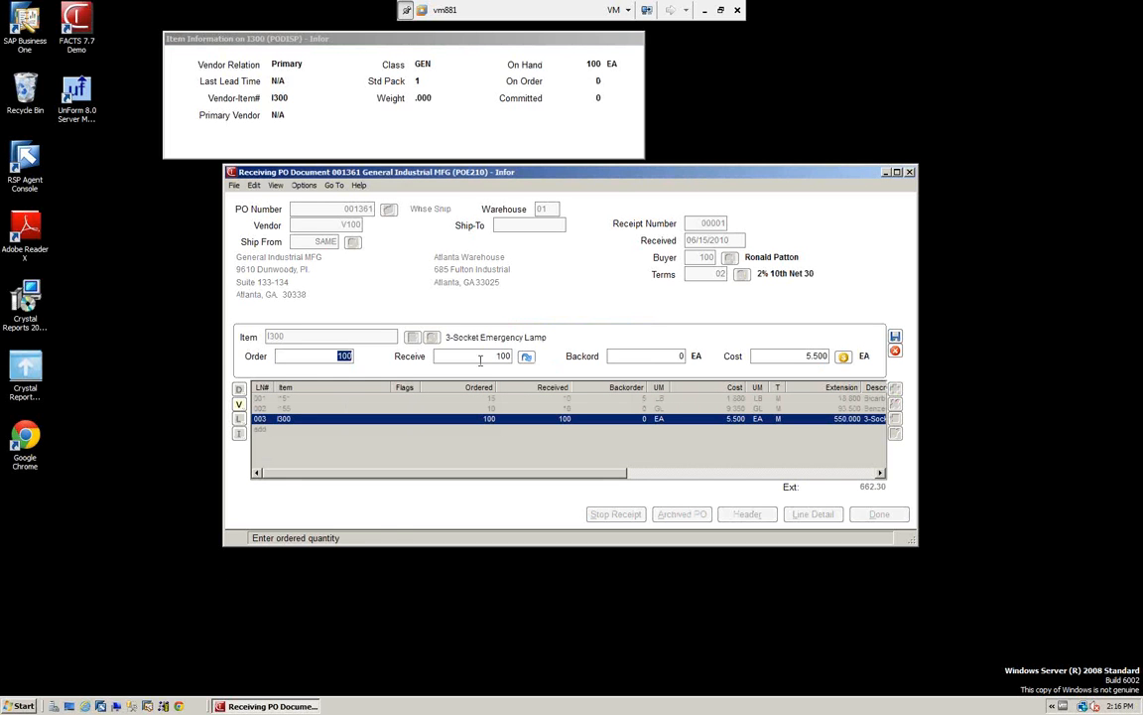
pyautogui.click(480, 360)
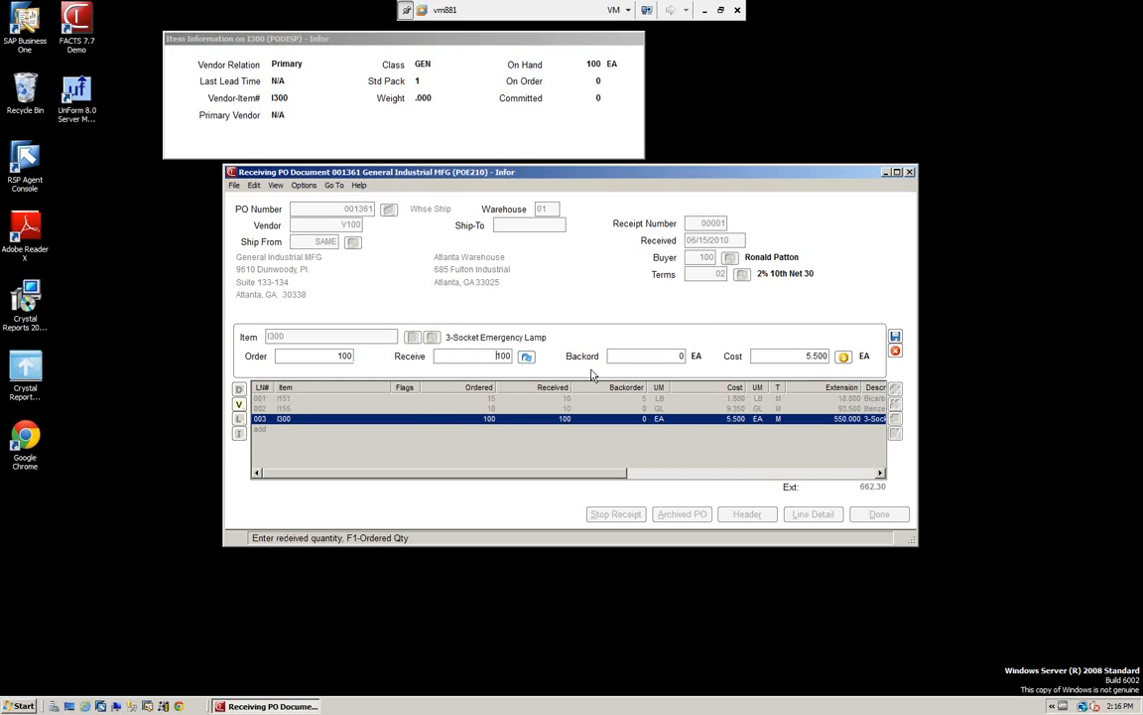
pyautogui.press('Return')
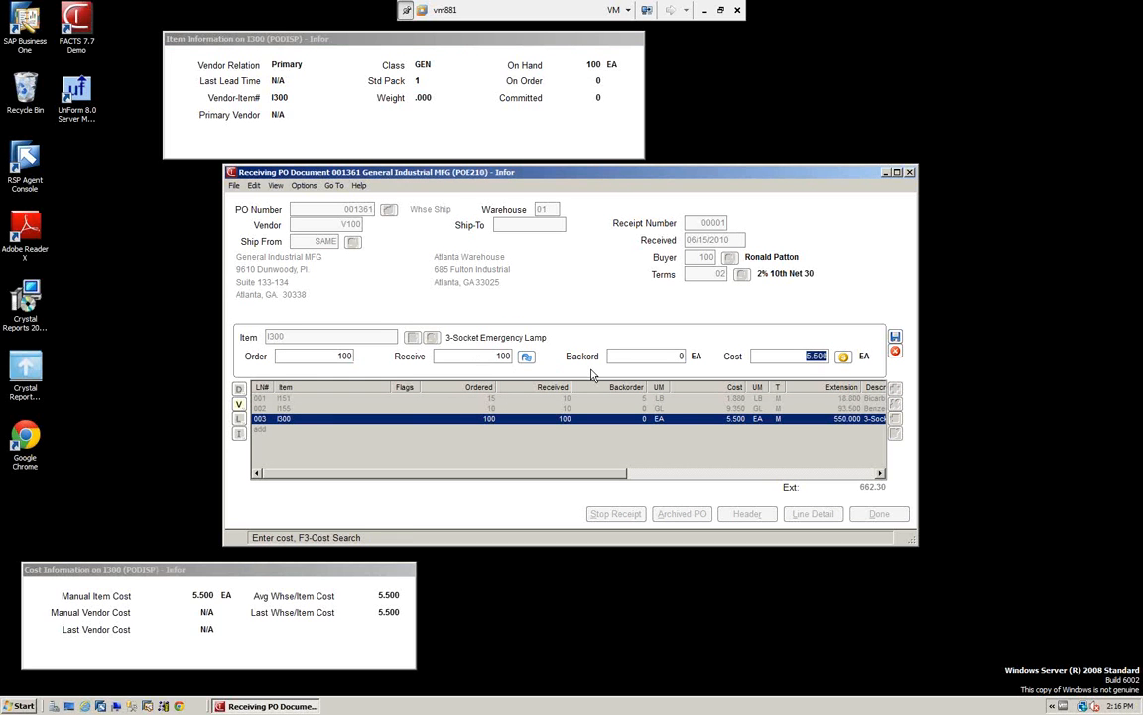
pyautogui.click(509, 356)
pyautogui.press('BackSpace')
pyautogui.press('BackSpace')
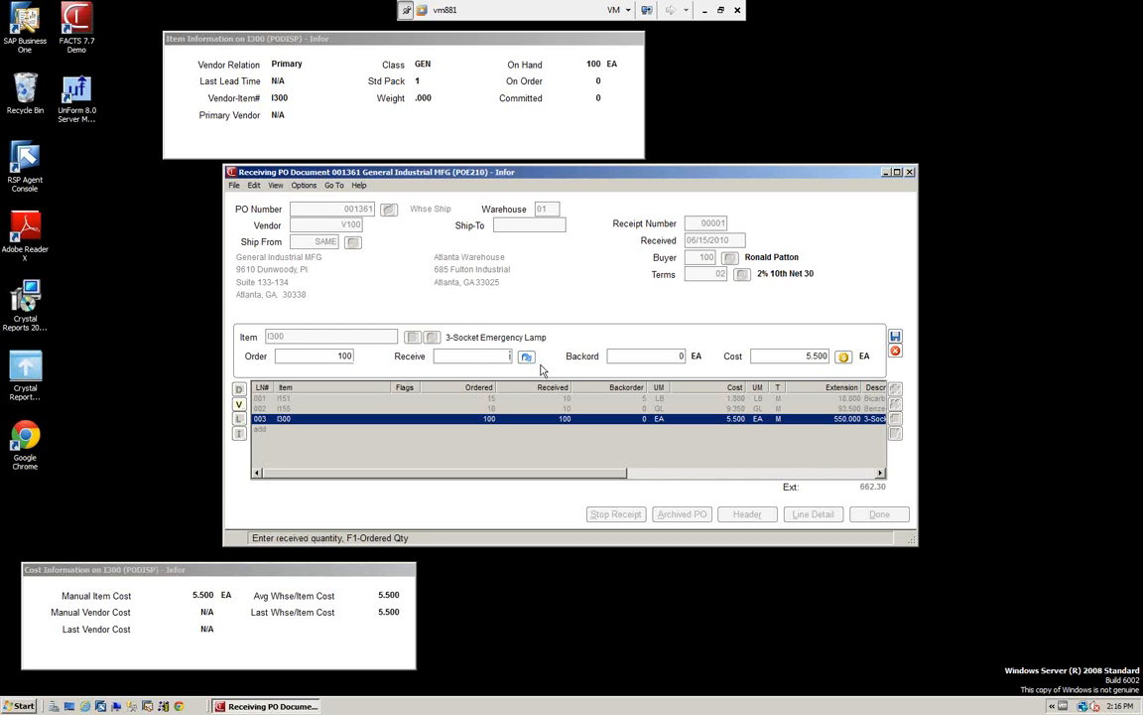
pyautogui.write('75')
pyautogui.press('Return')
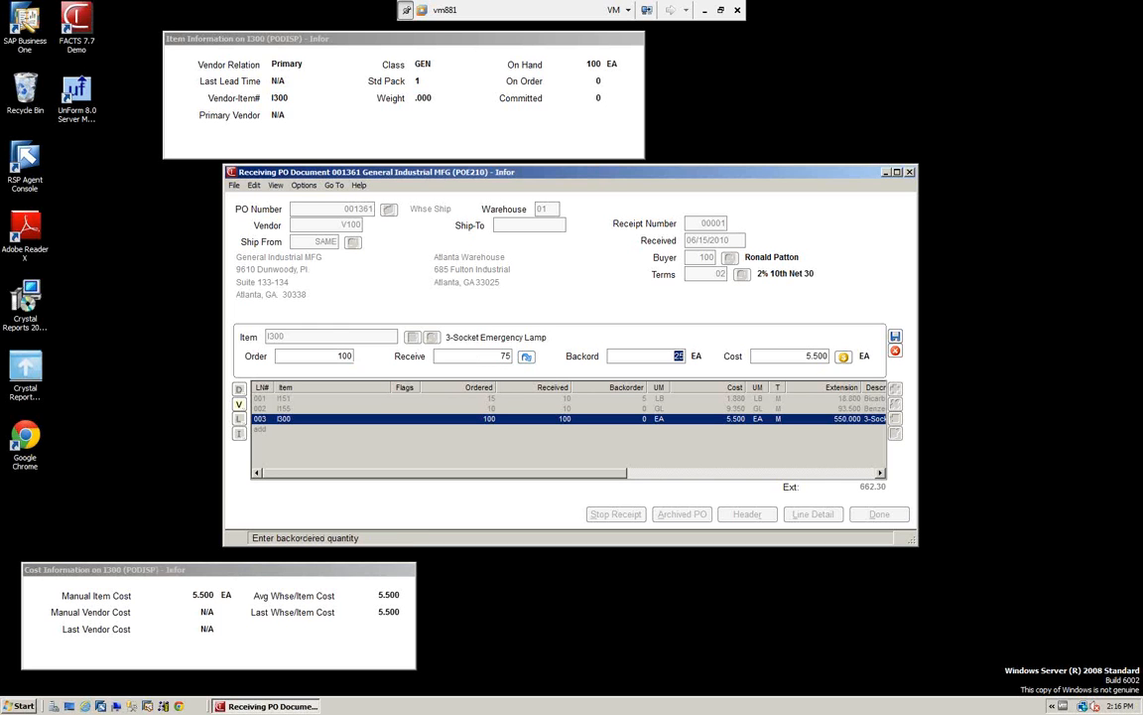
pyautogui.press('Return')
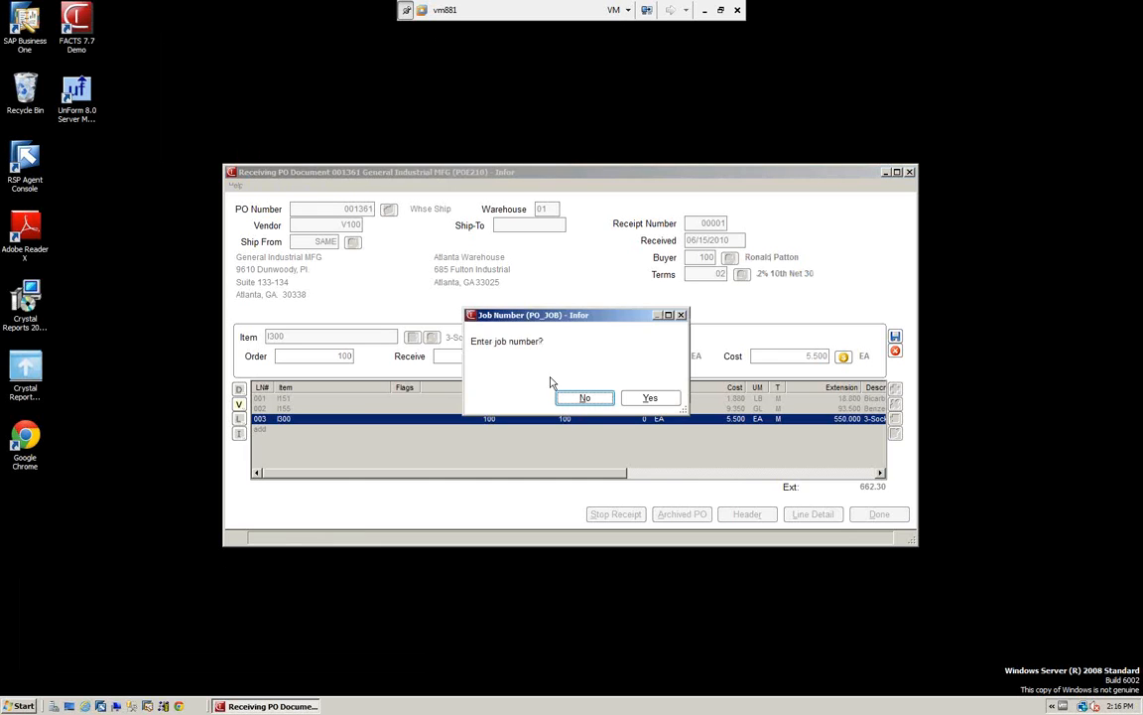
pyautogui.click(585, 399)
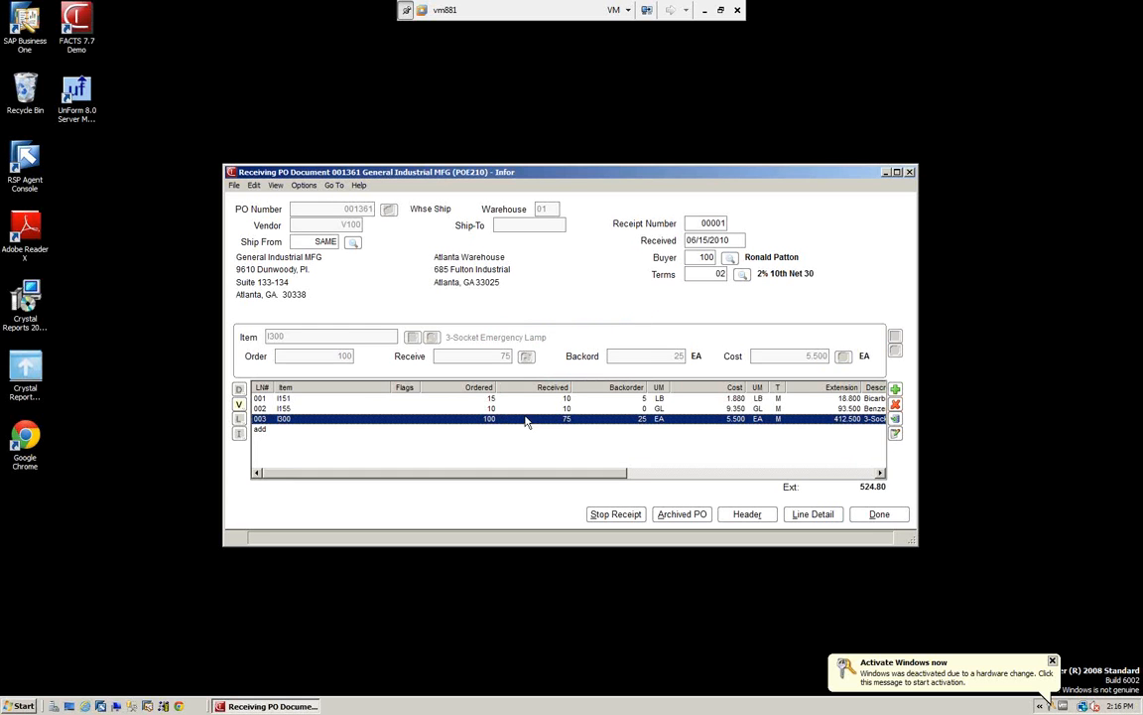
# Review the receipt's header detail and item I300's line detail, closing both without changes and without a job number.
pyautogui.click(1053, 661)
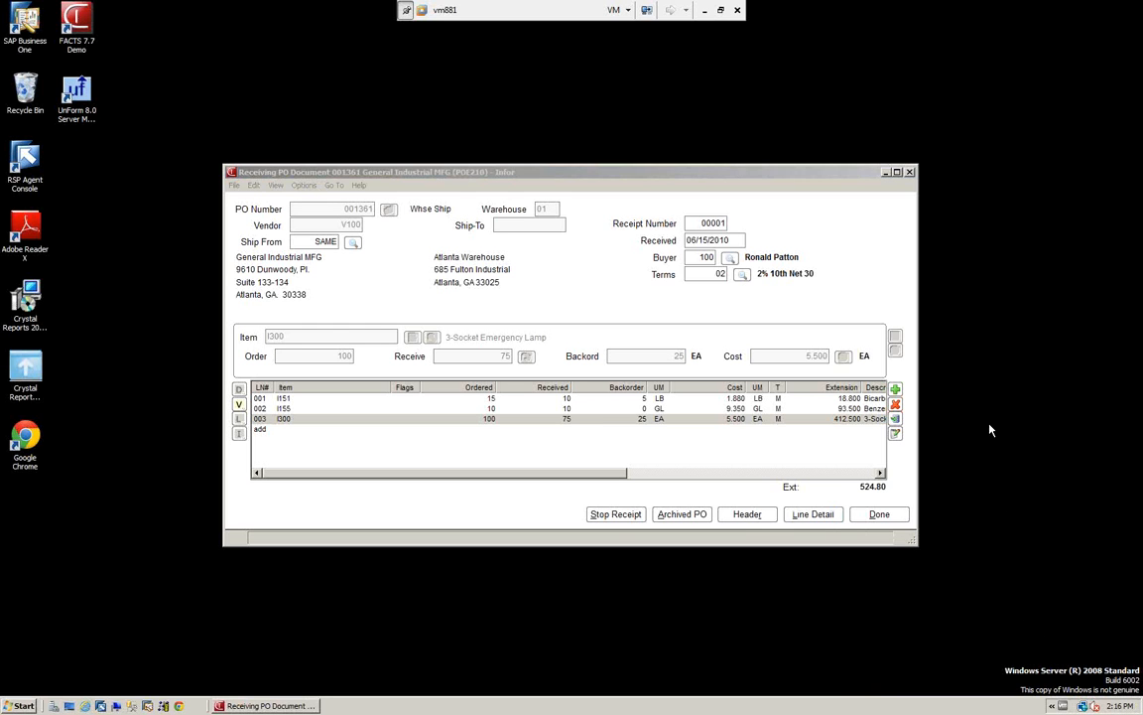
pyautogui.click(752, 516)
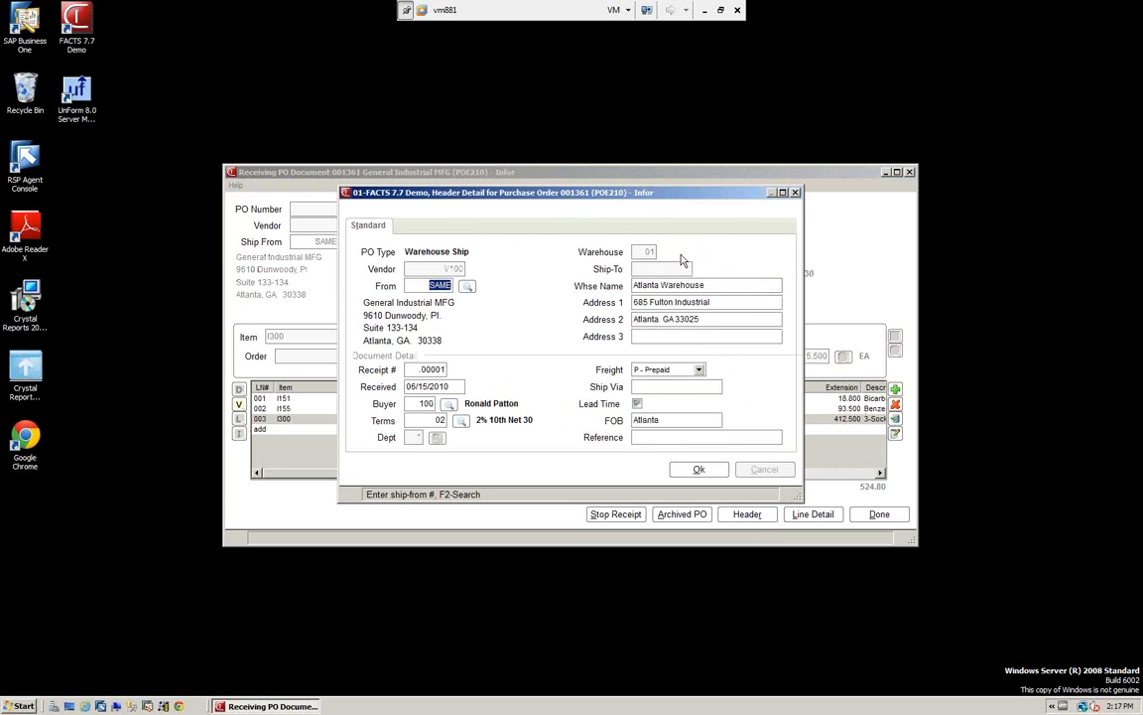
pyautogui.click(698, 473)
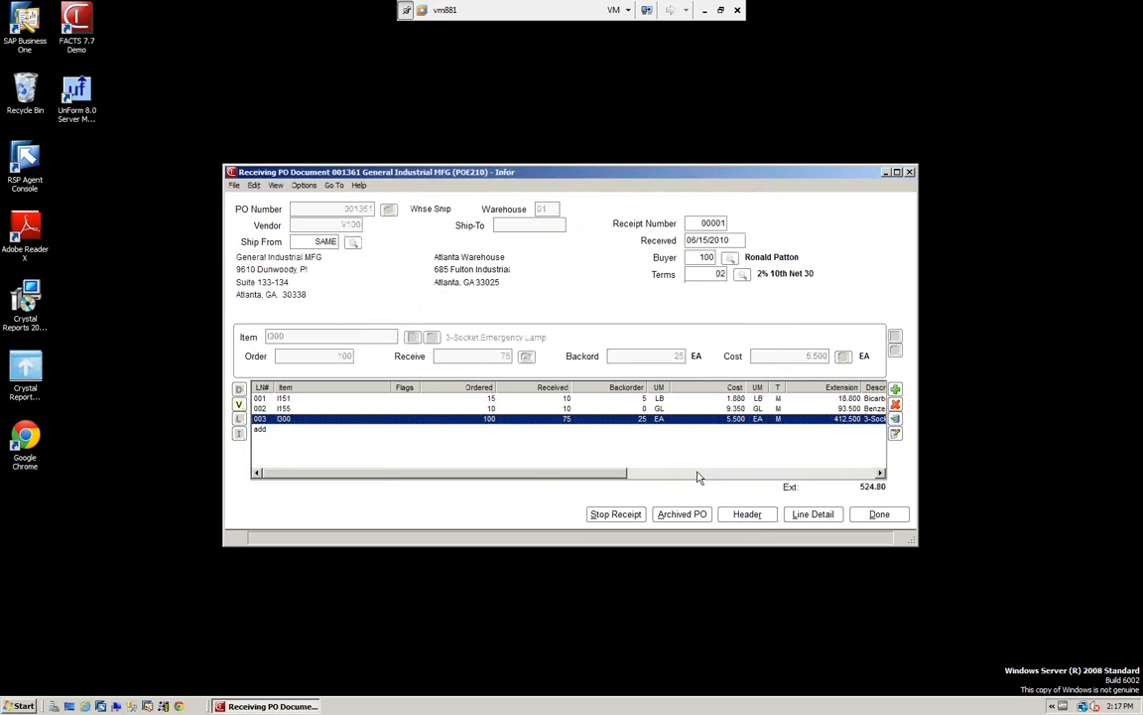
pyautogui.click(812, 514)
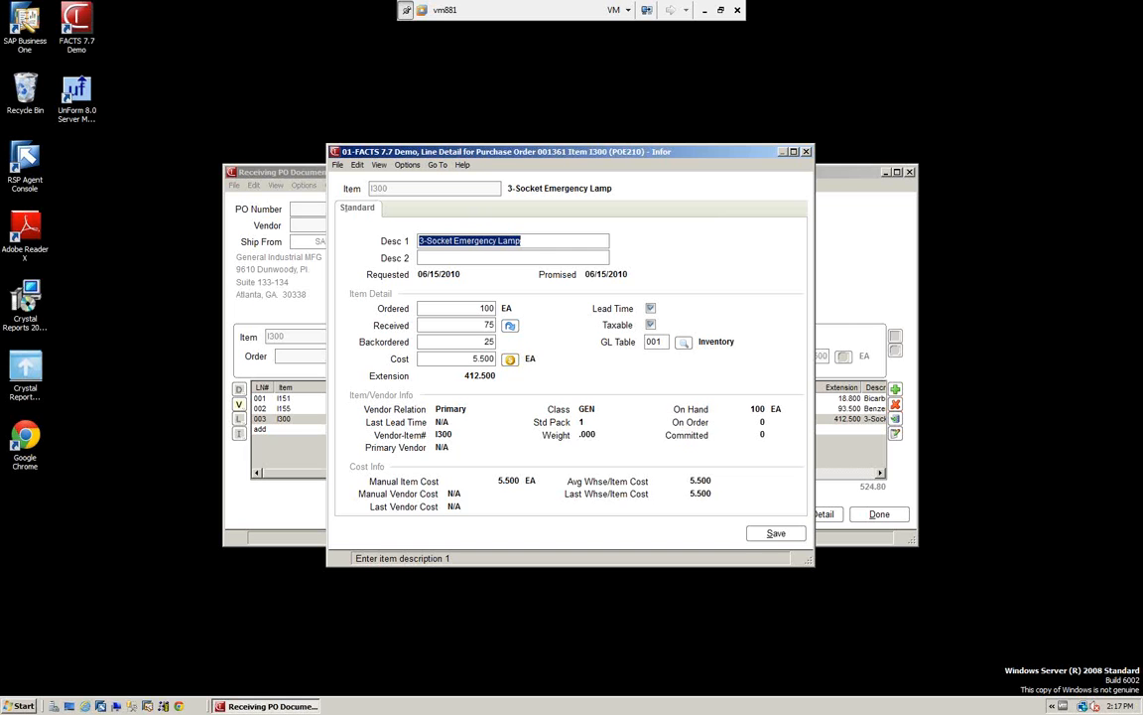
pyautogui.click(775, 534)
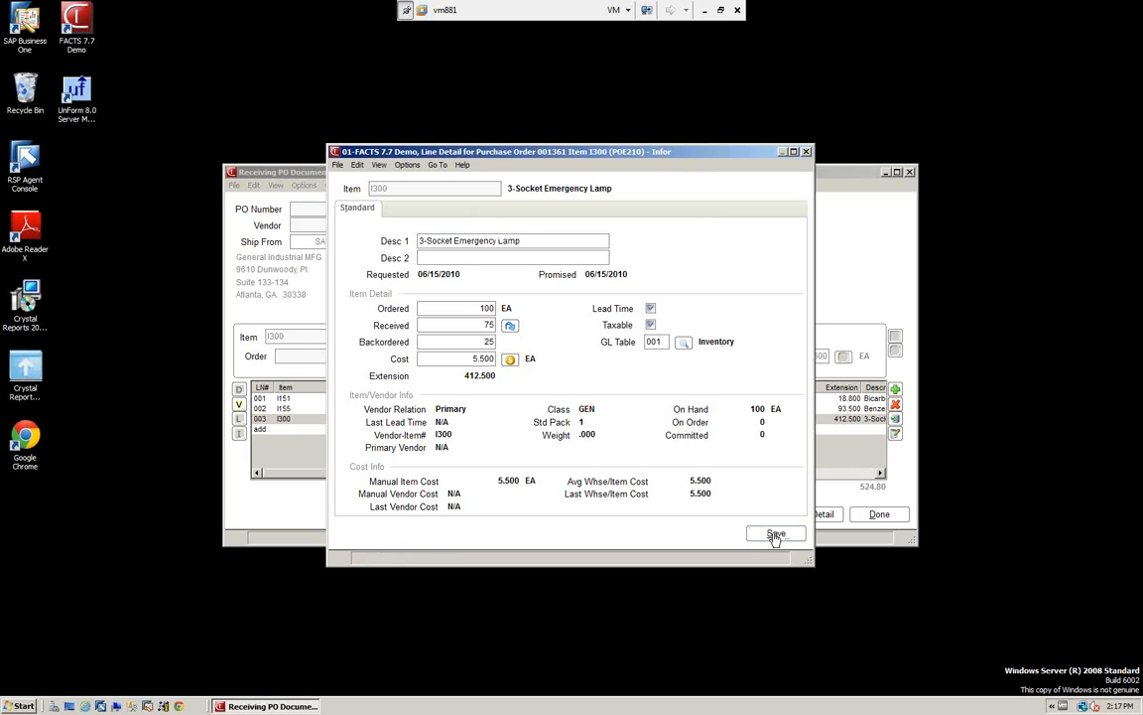
pyautogui.click(585, 397)
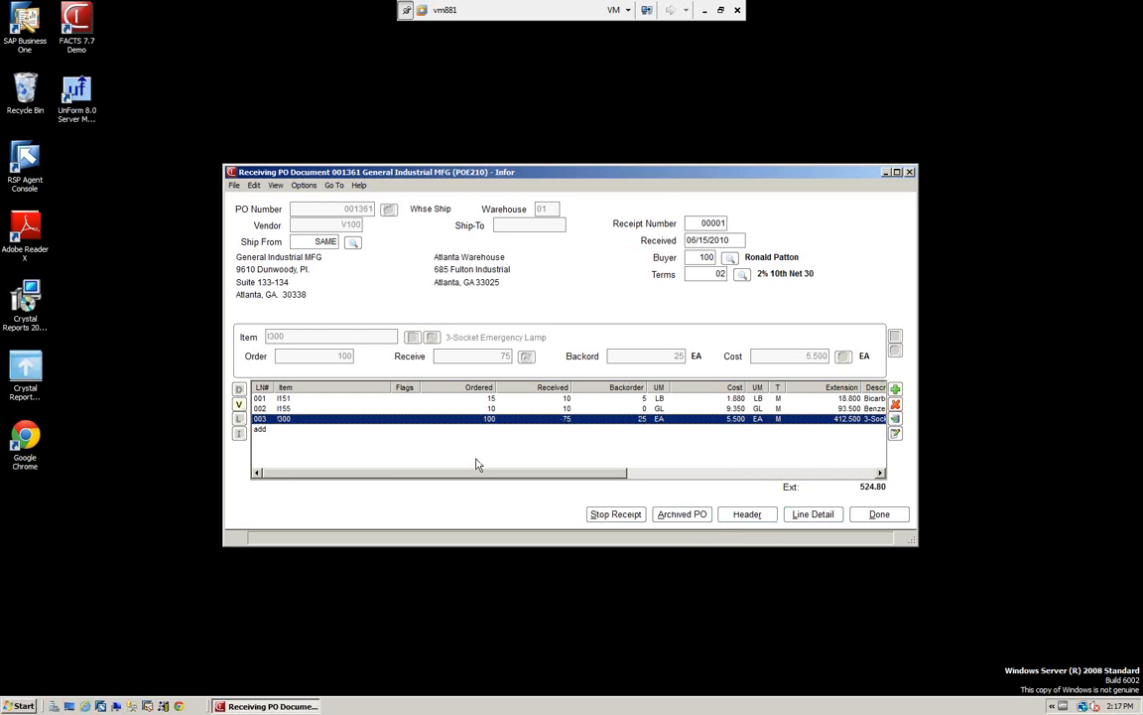
# Finish the receipt and accept the footer's existing freight and tax values.
pyautogui.click(892, 517)
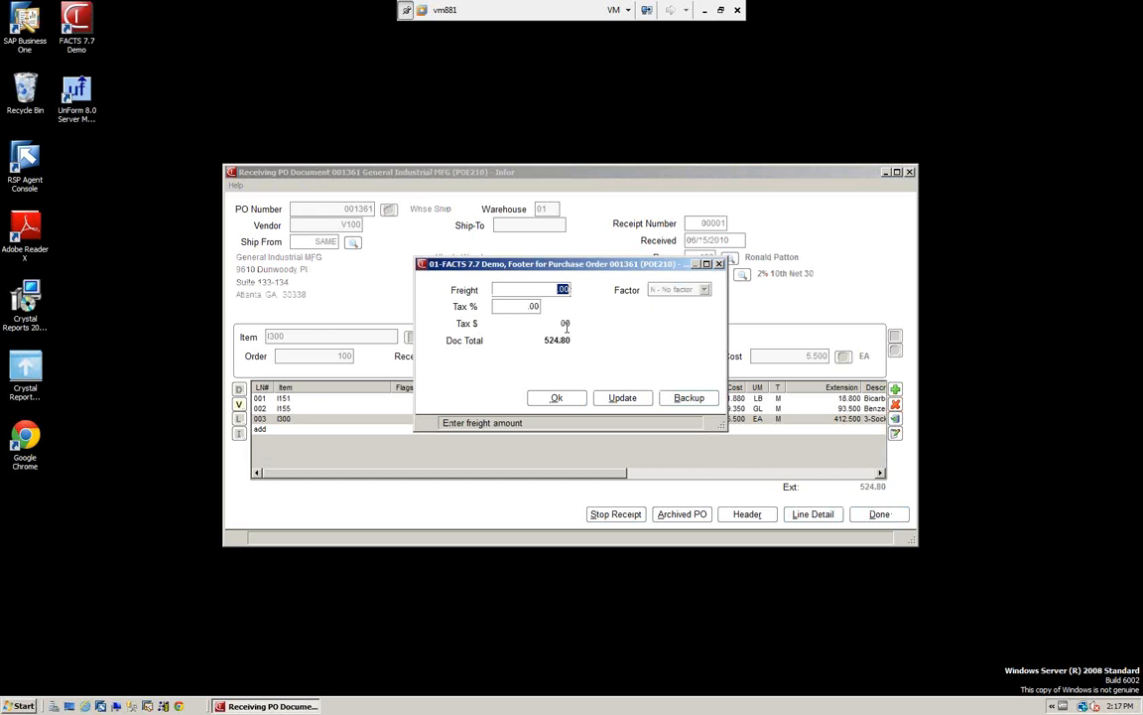
pyautogui.click(562, 398)
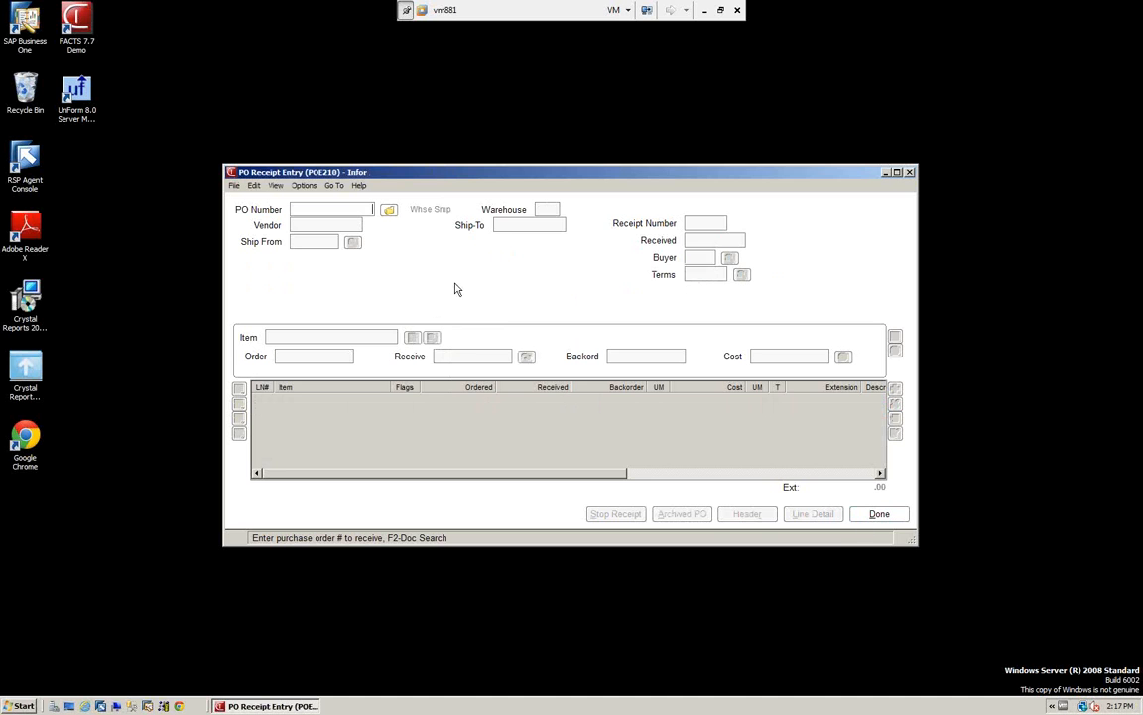
# Find the 06/15/2010 order for 524.80 in the purchase order search, reopen its receipt for review, and accept the footer again.
pyautogui.click(390, 211)
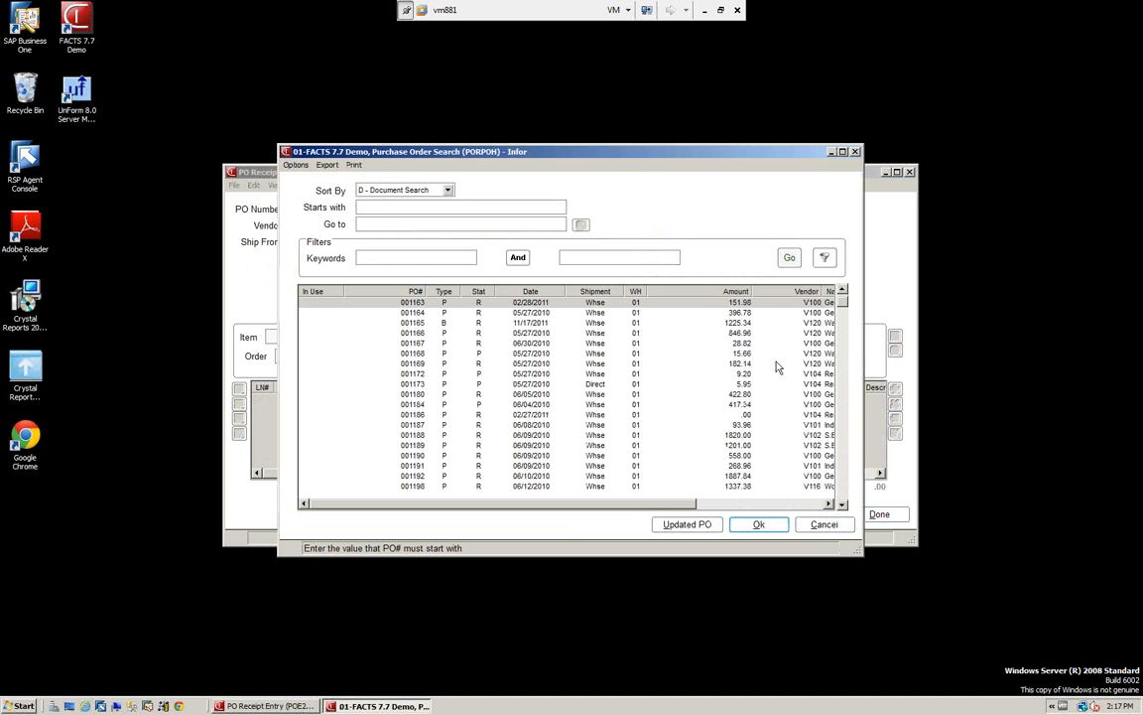
pyautogui.moveTo(841, 303); pyautogui.dragTo(845, 362)
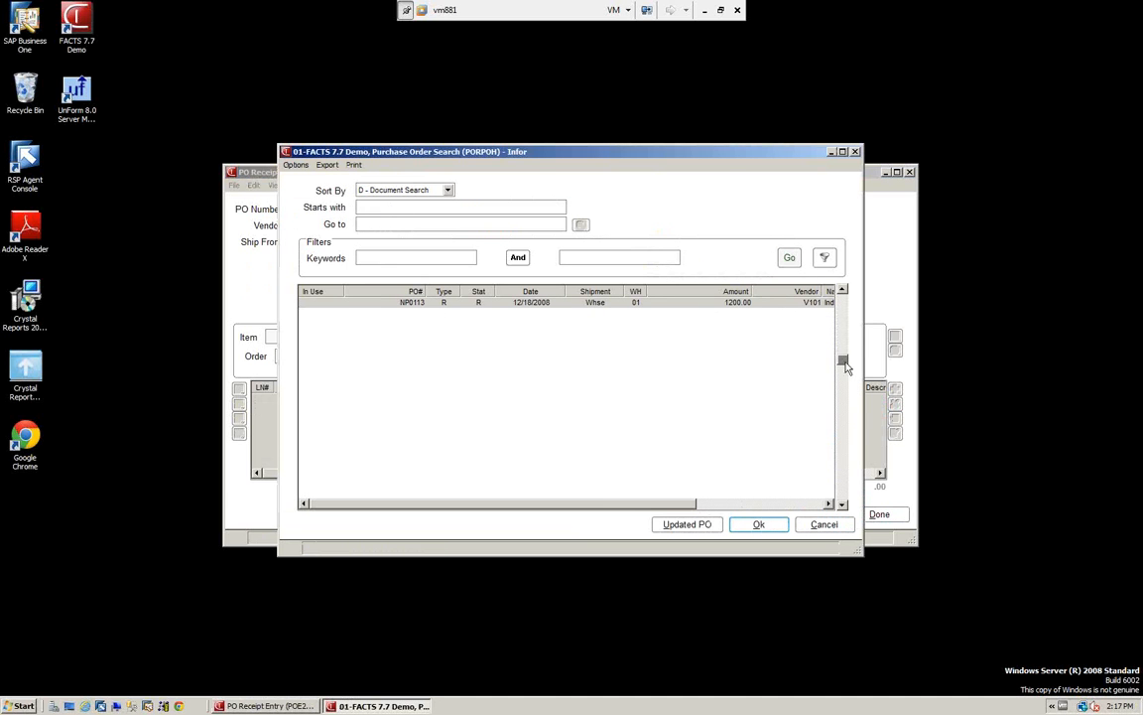
pyautogui.click(843, 290)
pyautogui.click(843, 290)
pyautogui.click(843, 290)
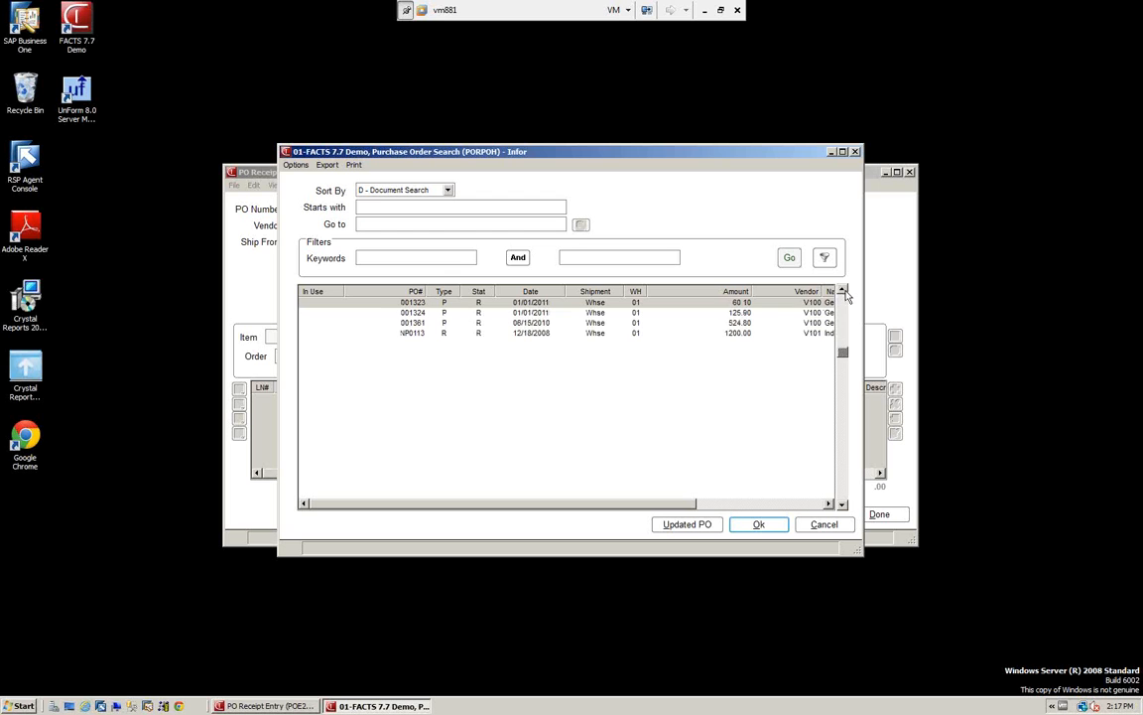
pyautogui.click(417, 324)
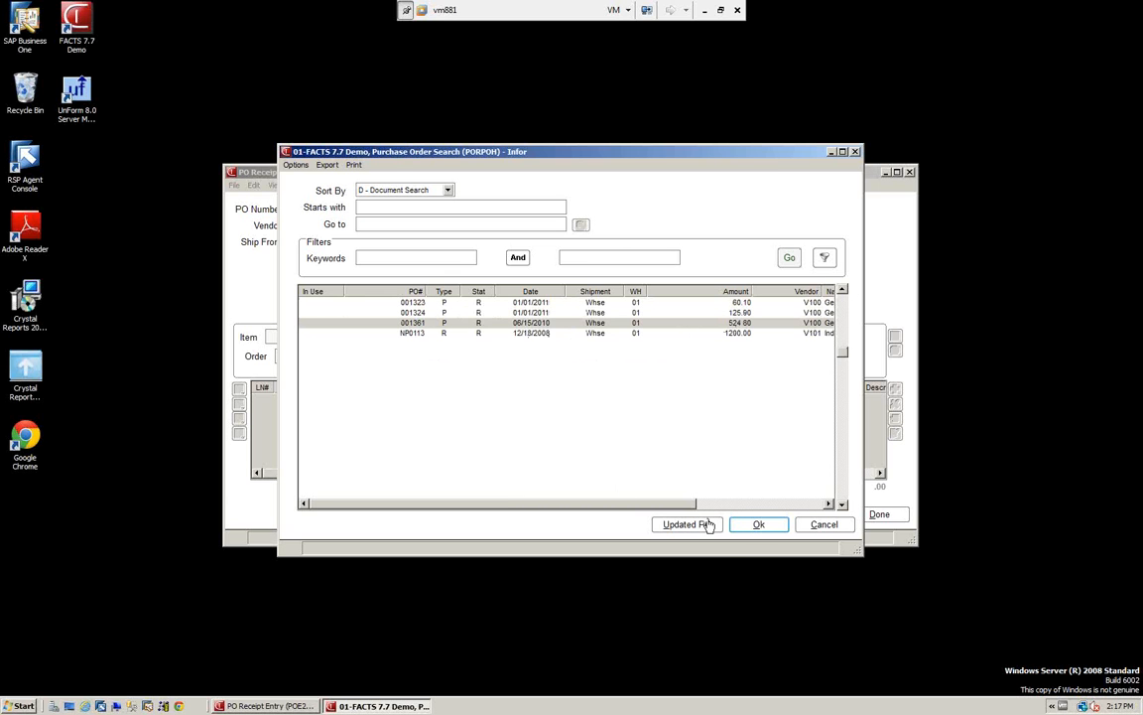
pyautogui.click(758, 526)
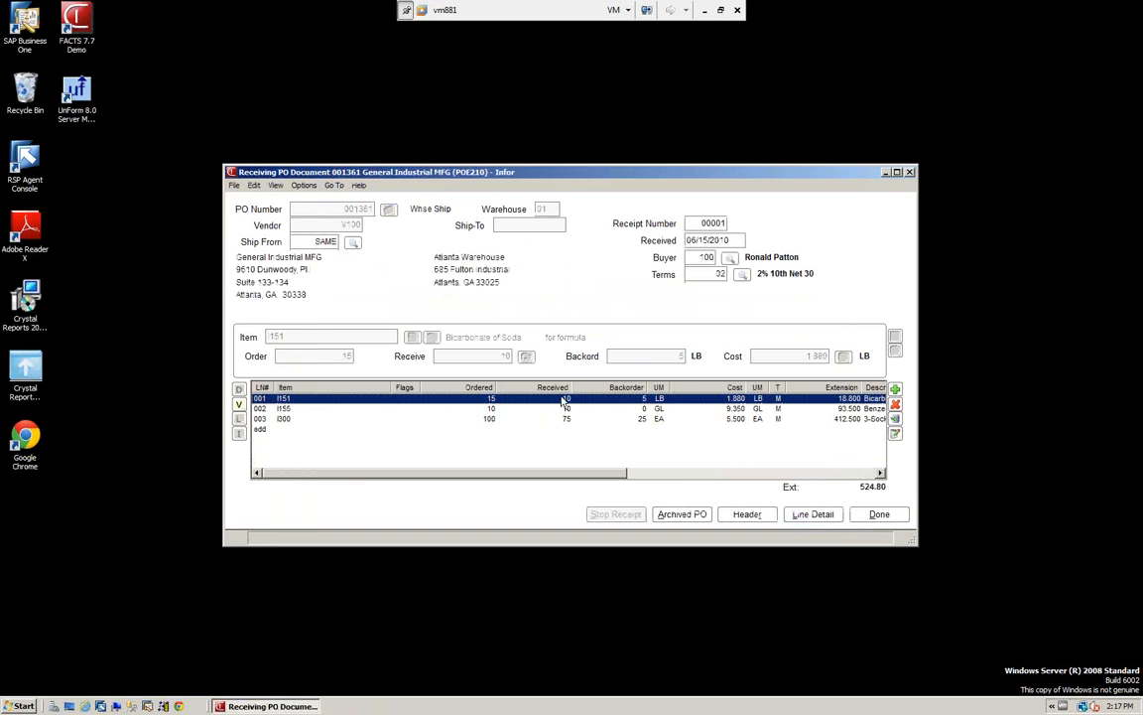
pyautogui.click(879, 514)
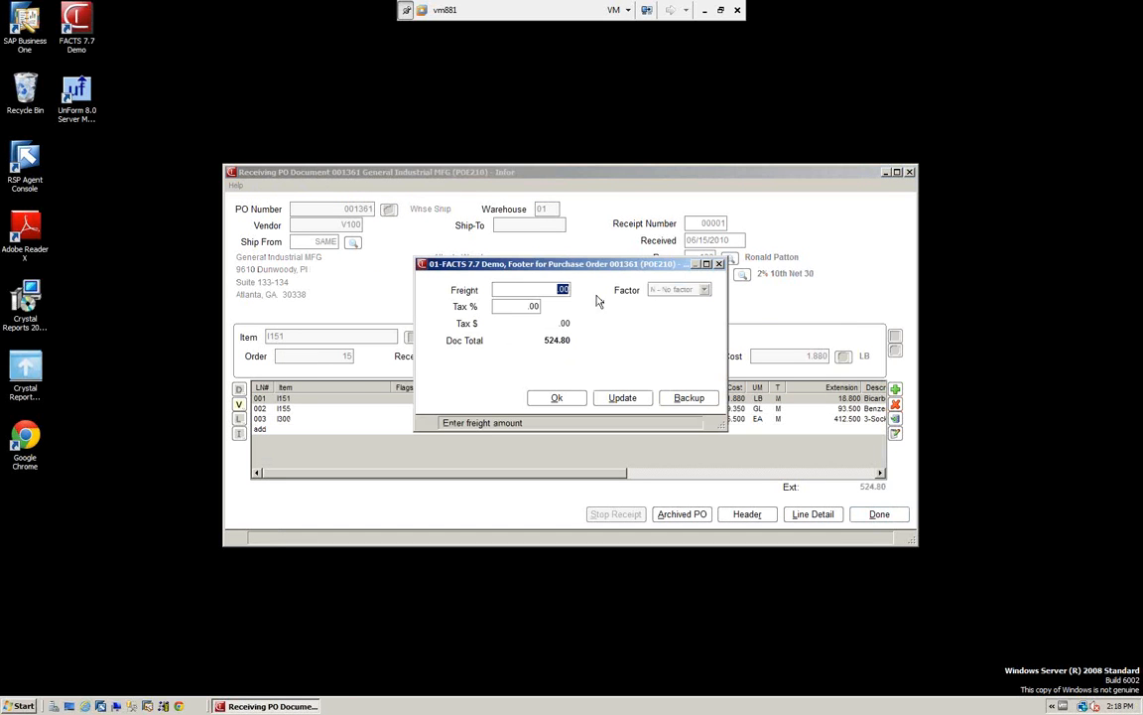
pyautogui.click(567, 400)
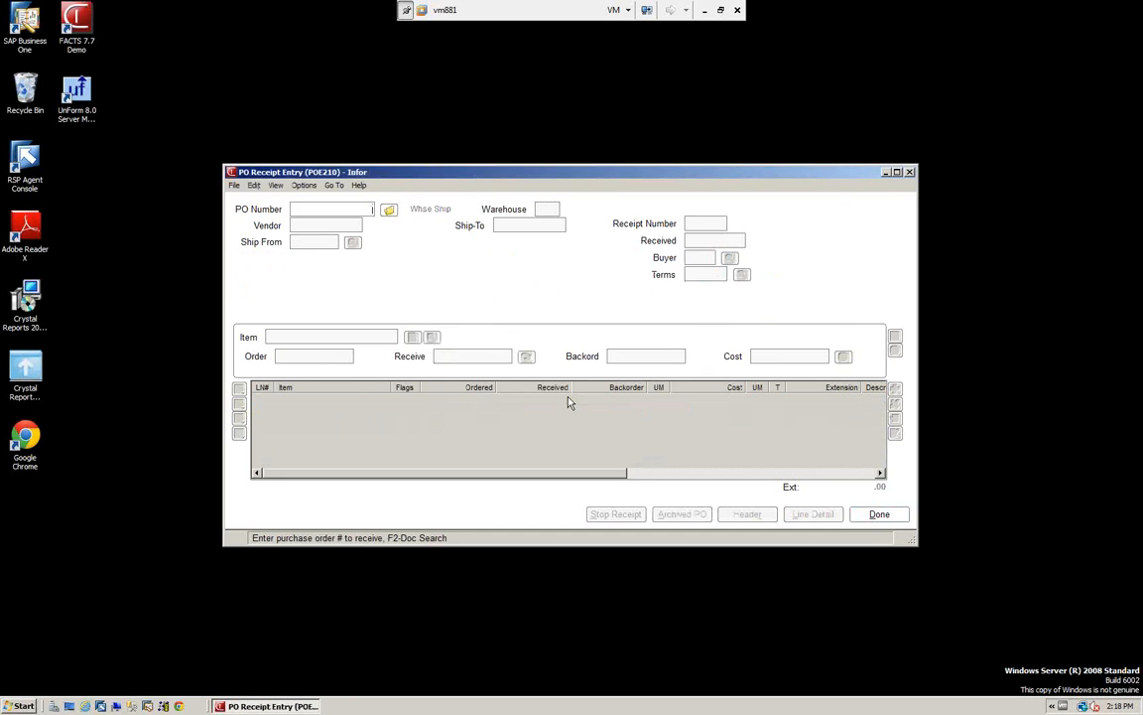
# Switch from PO receipt entry to Non-PO Receipt Entry and start a receipt for vendor V100, accepting the default ship-from and warehouse.
pyautogui.click(878, 514)
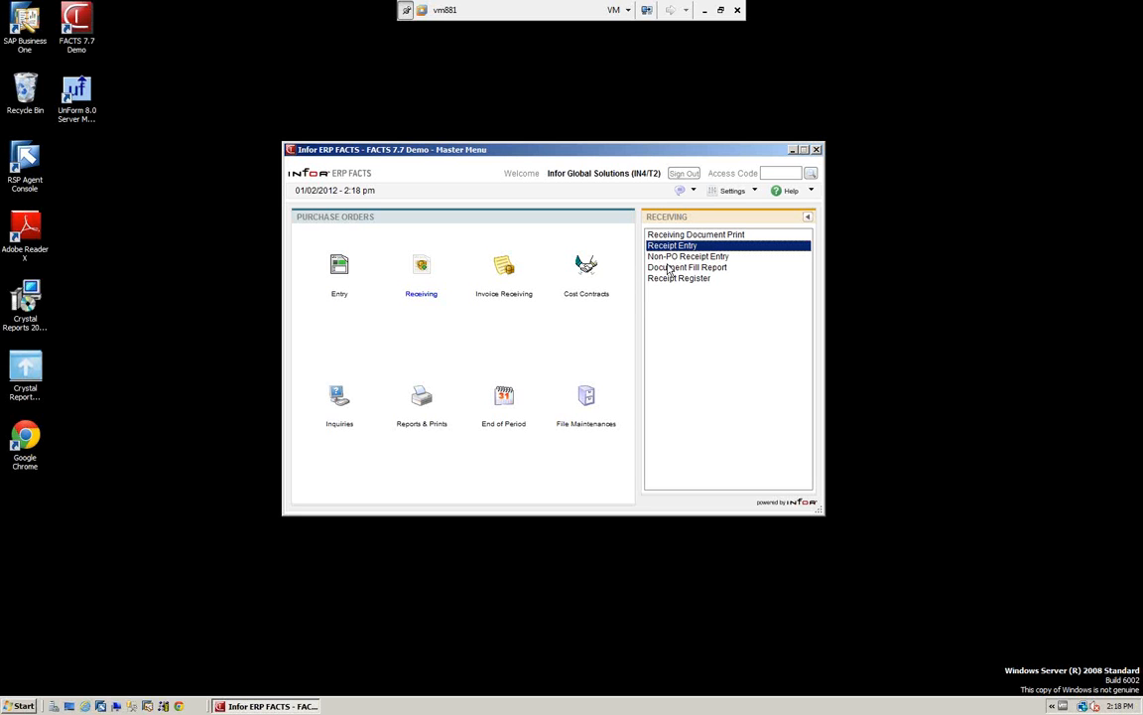
pyautogui.click(673, 258)
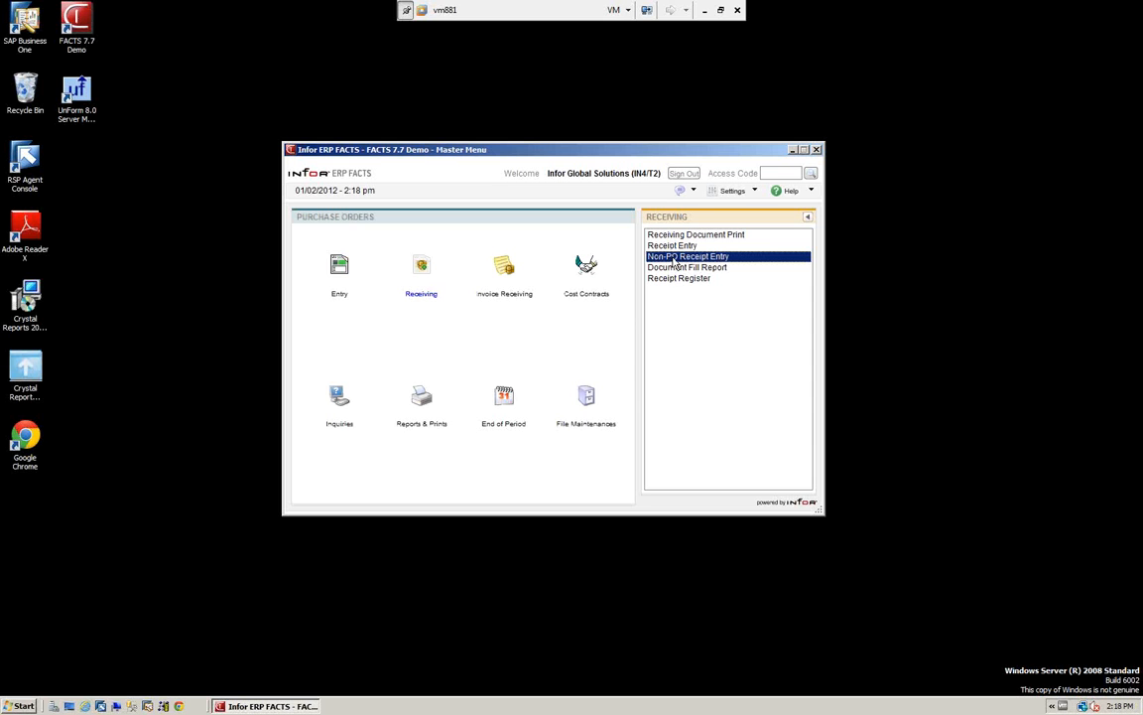
pyautogui.doubleClick(673, 257)
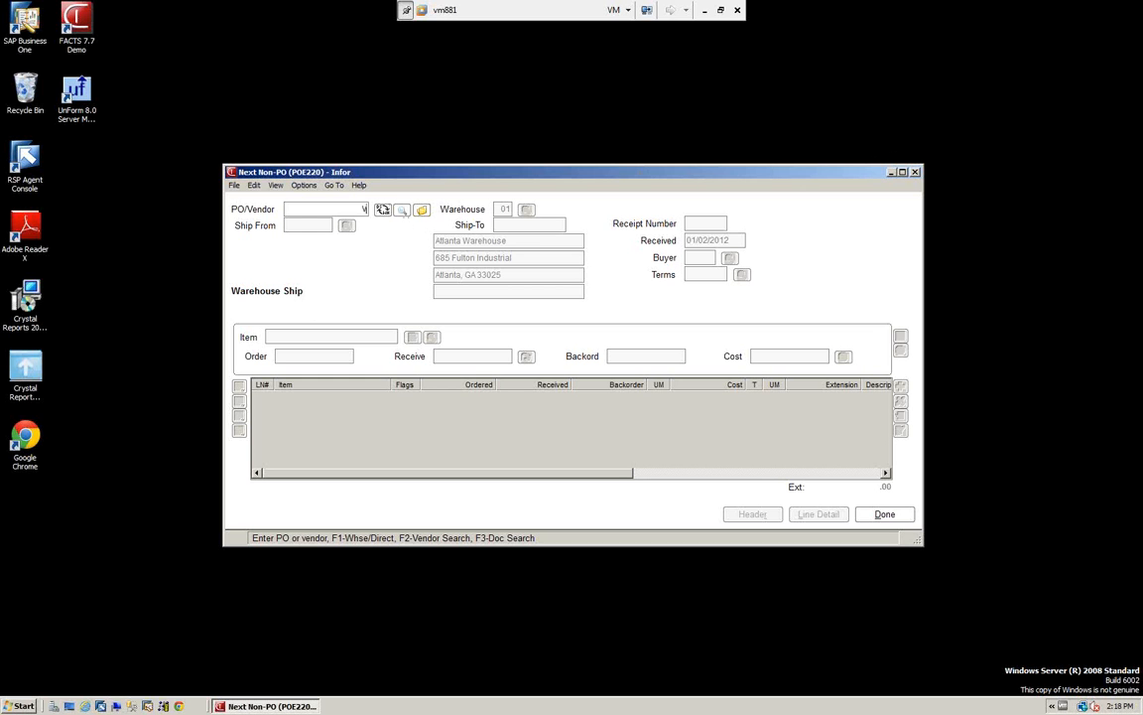
pyautogui.write('V100')
pyautogui.press('Return')
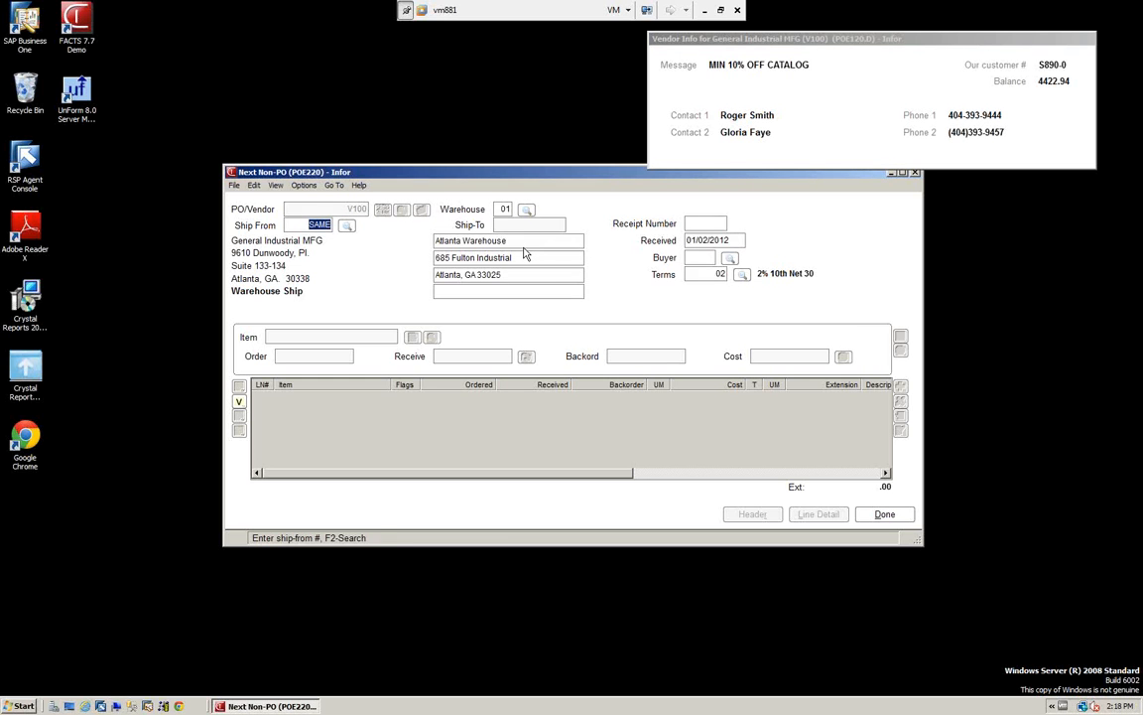
pyautogui.press('Return')
pyautogui.press('Return')
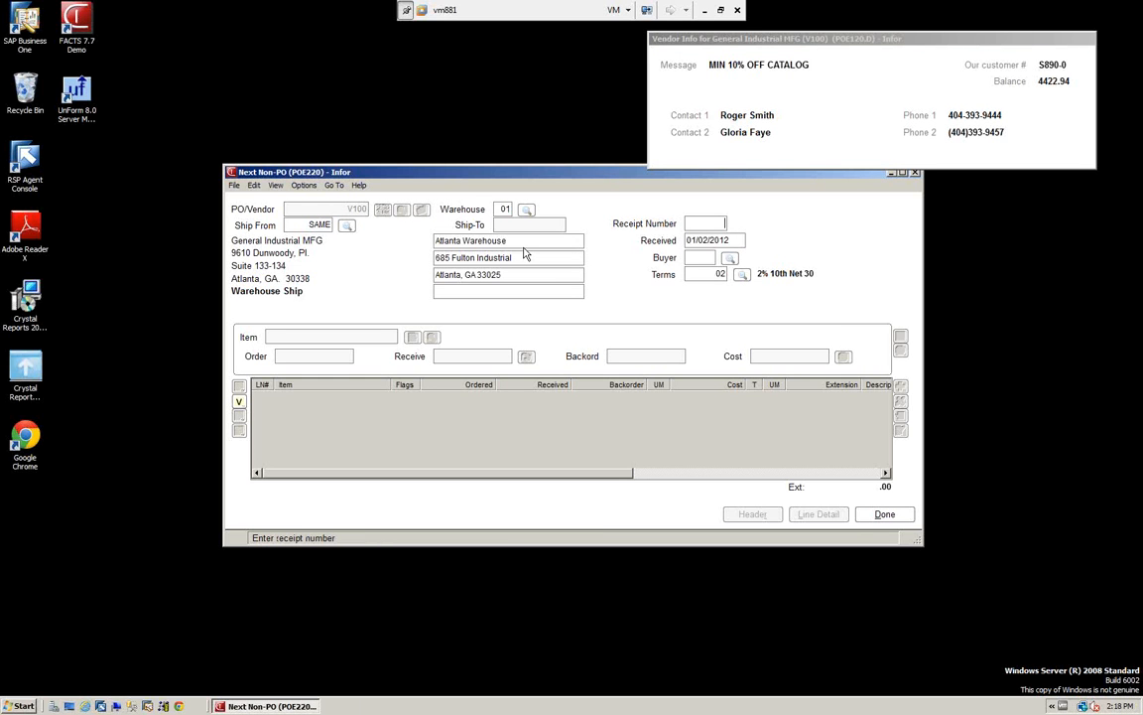
# Fill in the receipt header with receipt number 1, received date 06/15/2010 and buyer 100.
pyautogui.write('1')
pyautogui.press('Return')
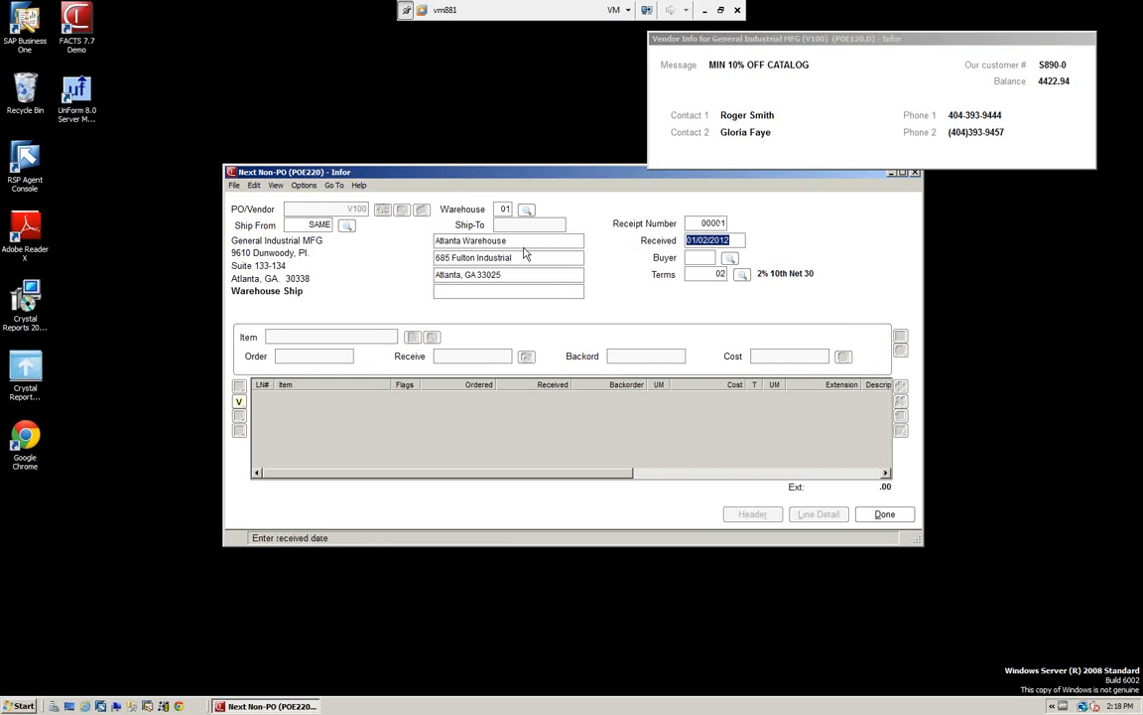
pyautogui.write('06/15/2010')
pyautogui.press('Return')
pyautogui.write('100')
pyautogui.press('Return')
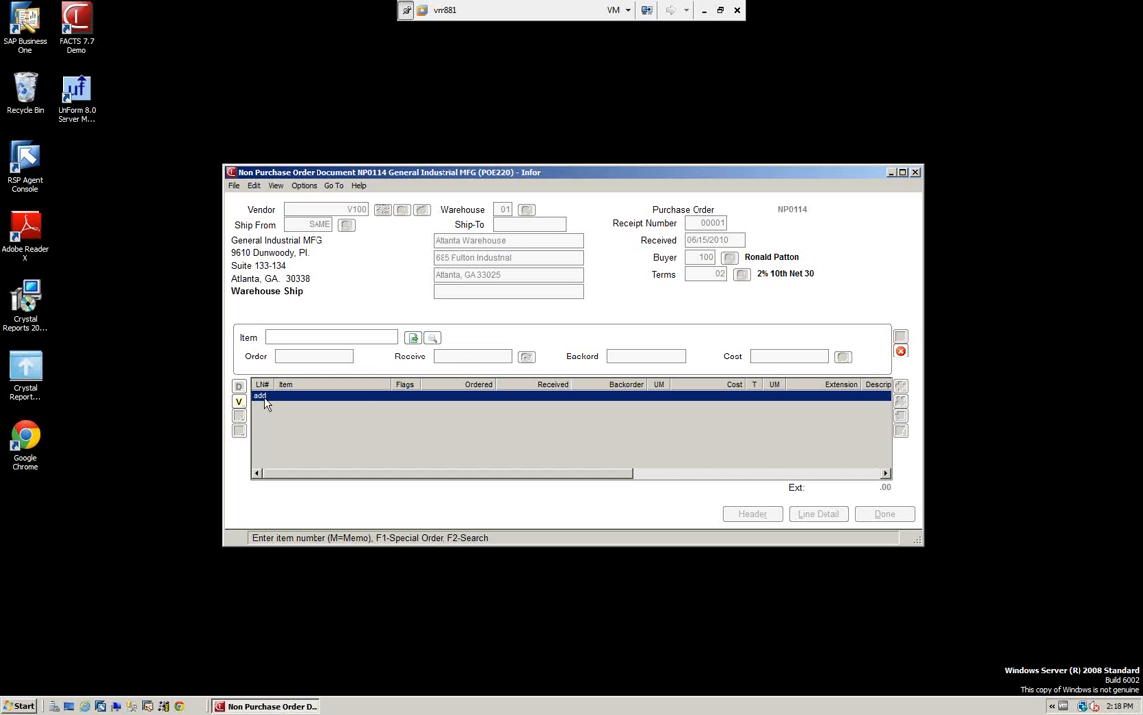
# Add item I100 with ordered and received quantity 1 at the default cost, decline a job number, and end line entry.
pyautogui.write('I100')
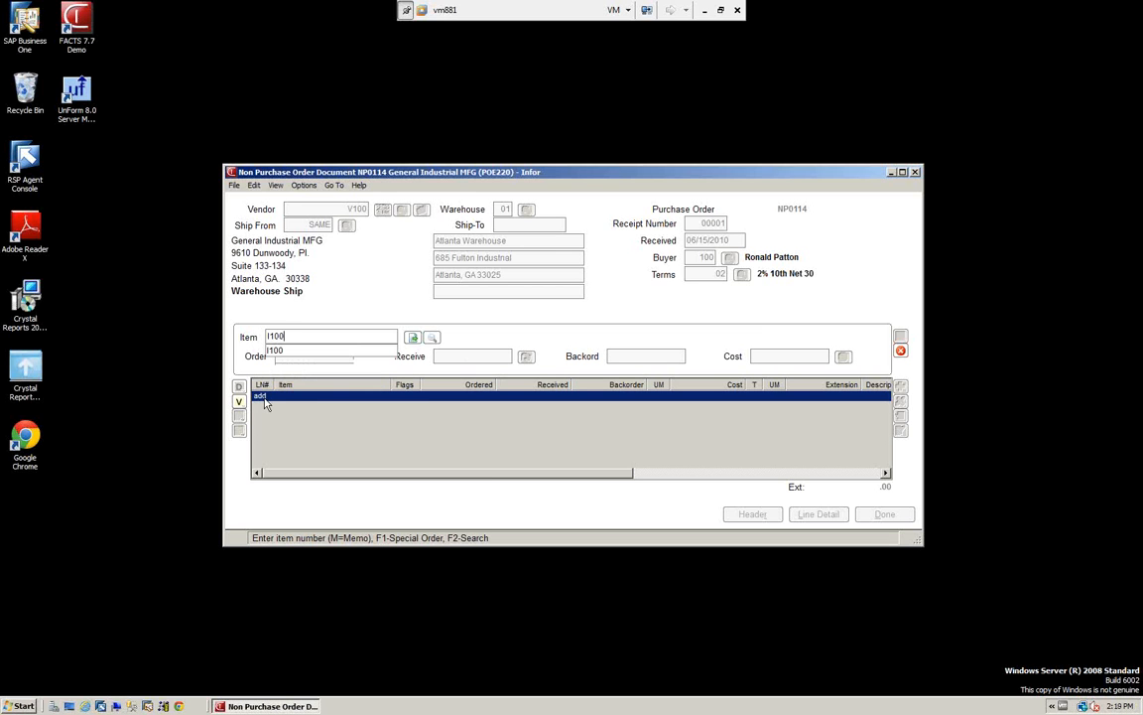
pyautogui.press('Return')
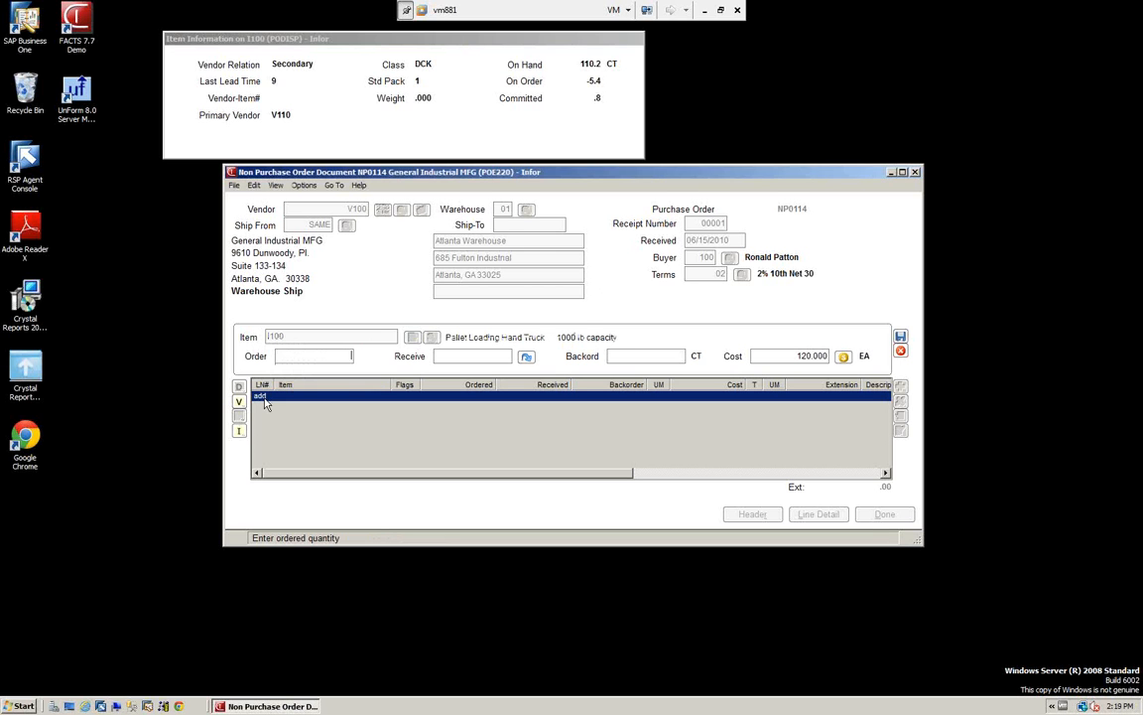
pyautogui.write('1')
pyautogui.press('Return')
pyautogui.press('Return')
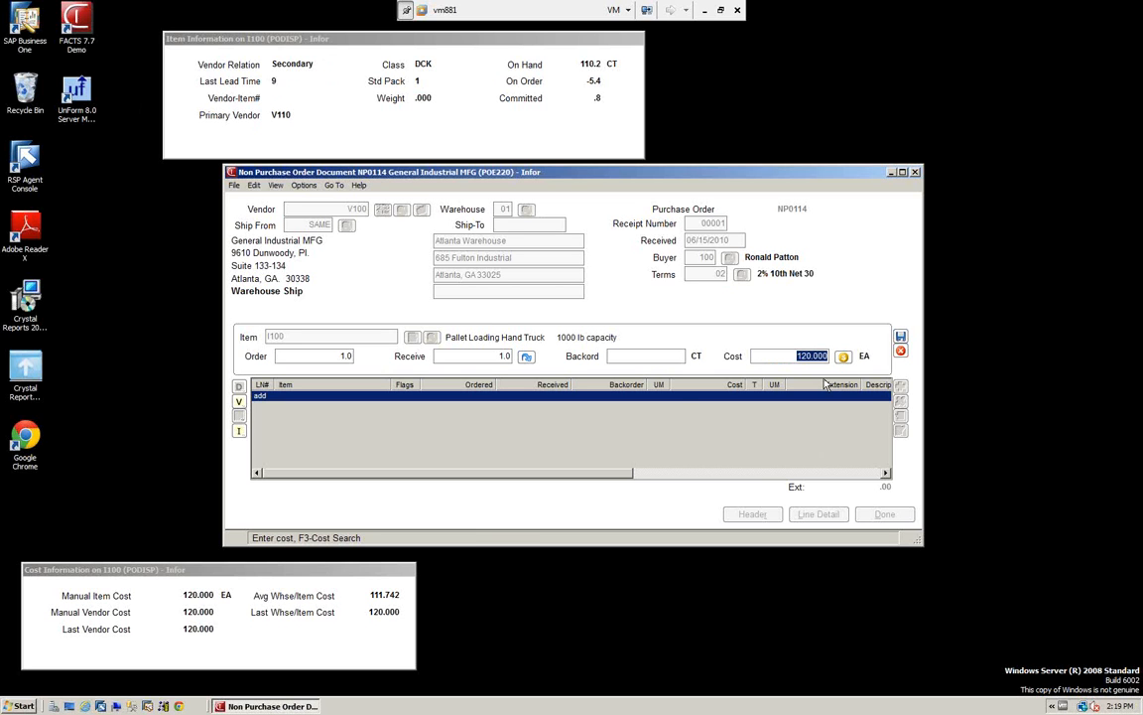
pyautogui.press('Return')
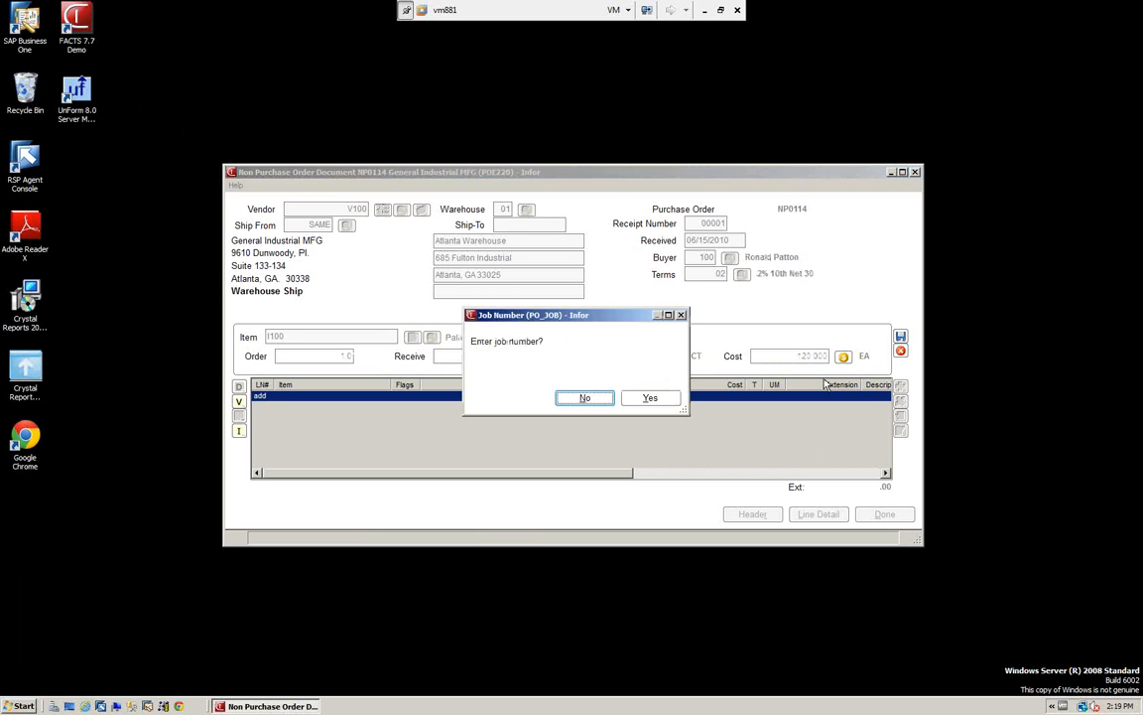
pyautogui.click(585, 398)
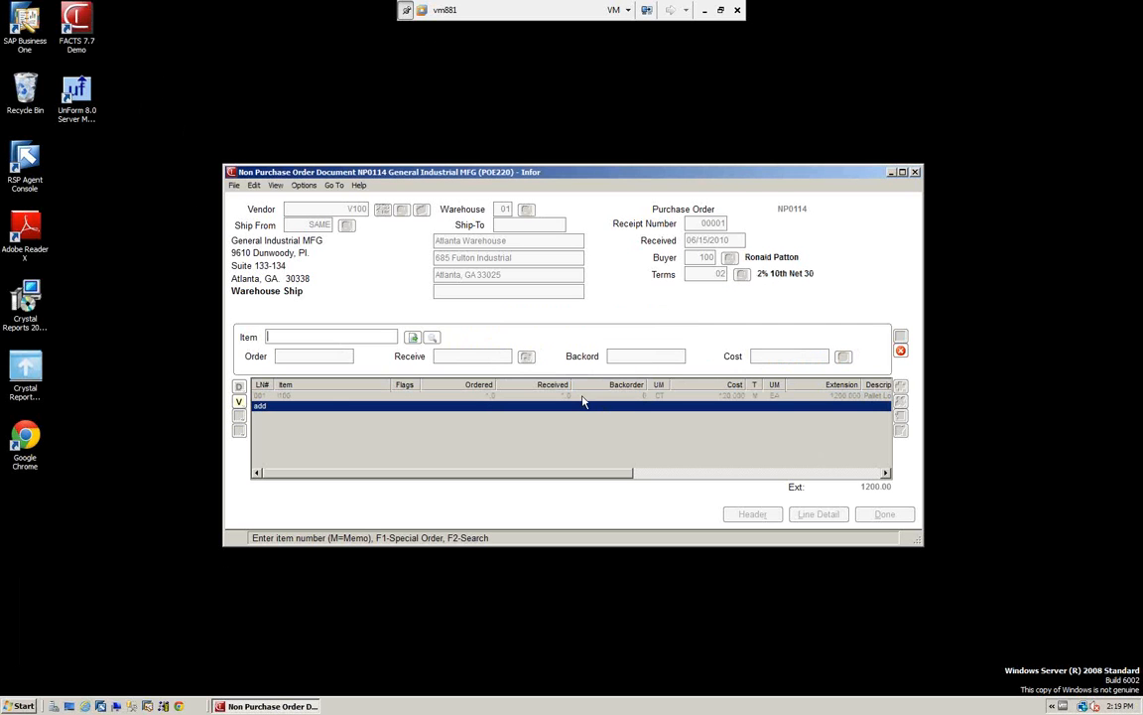
pyautogui.click(901, 352)
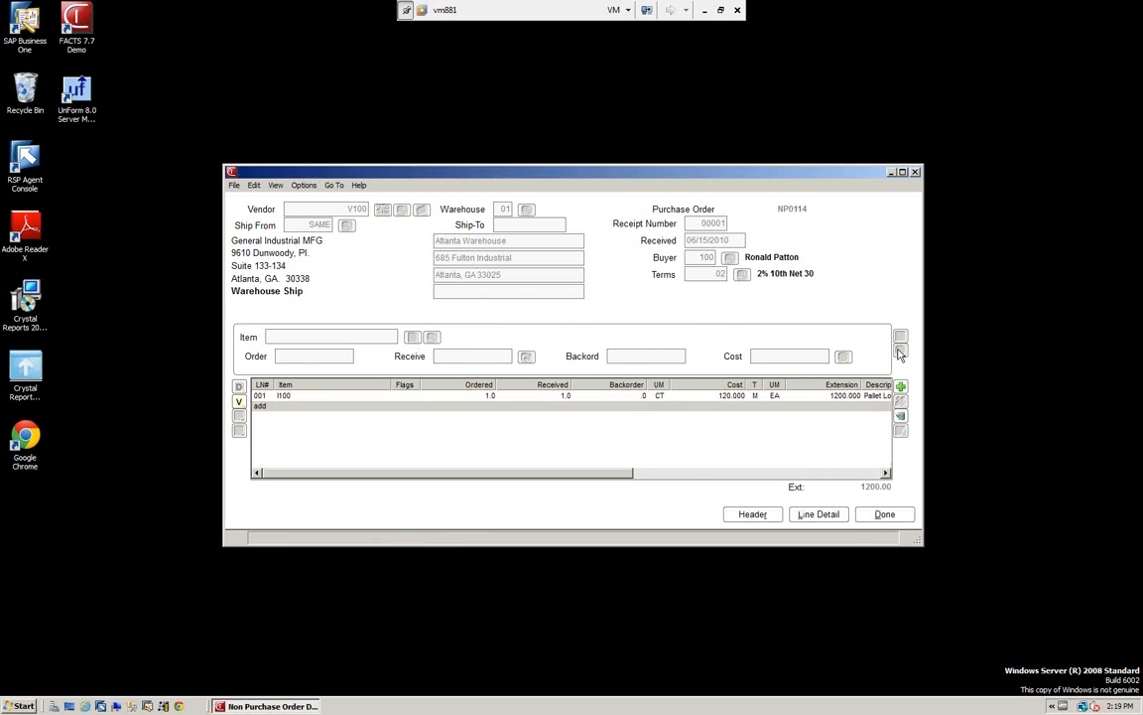
# Finish the non-PO receipt with the footer's default freight and tax, and close the entry program.
pyautogui.click(884, 515)
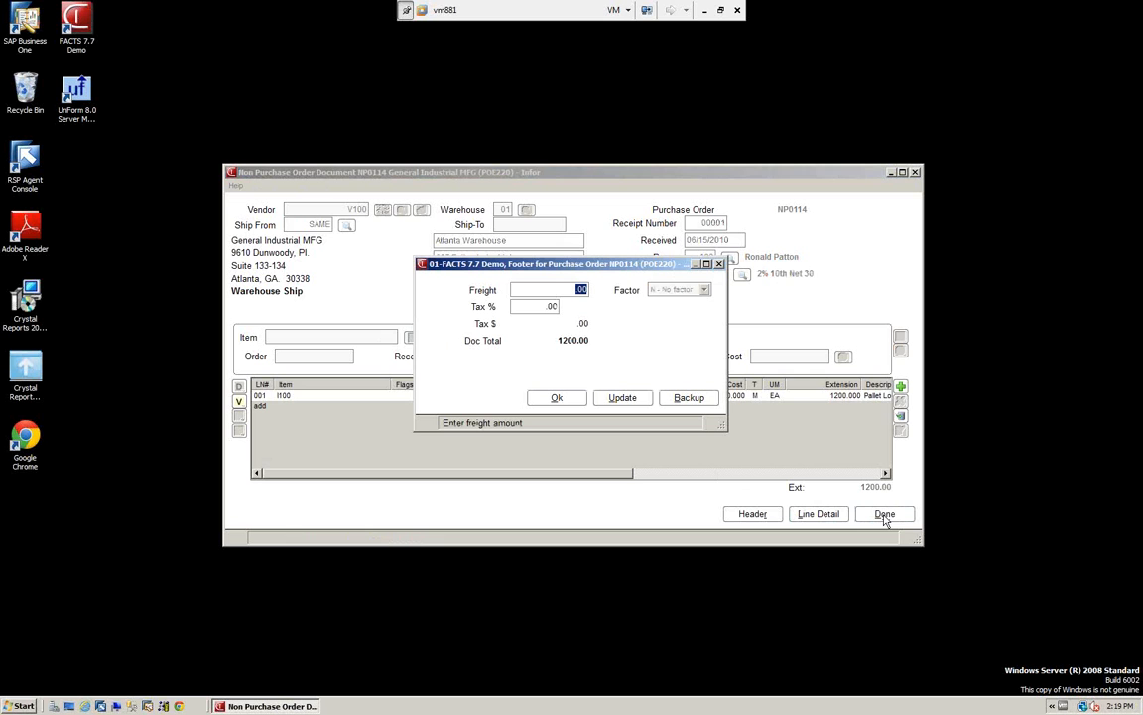
pyautogui.click(557, 399)
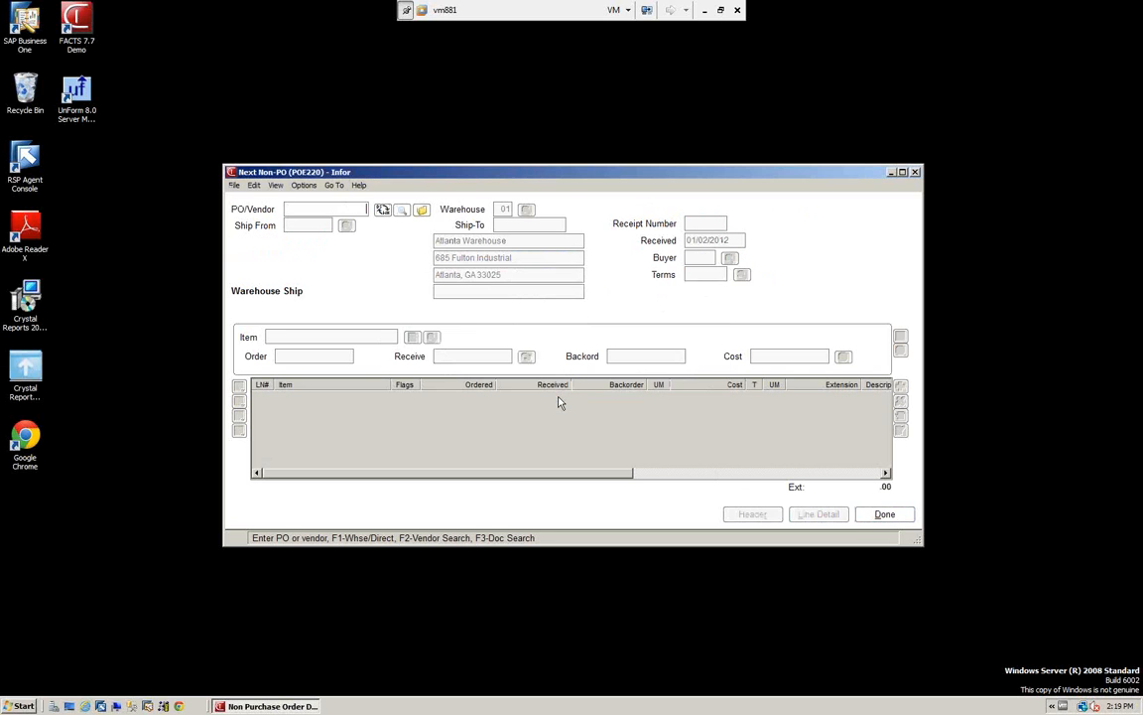
pyautogui.click(883, 514)
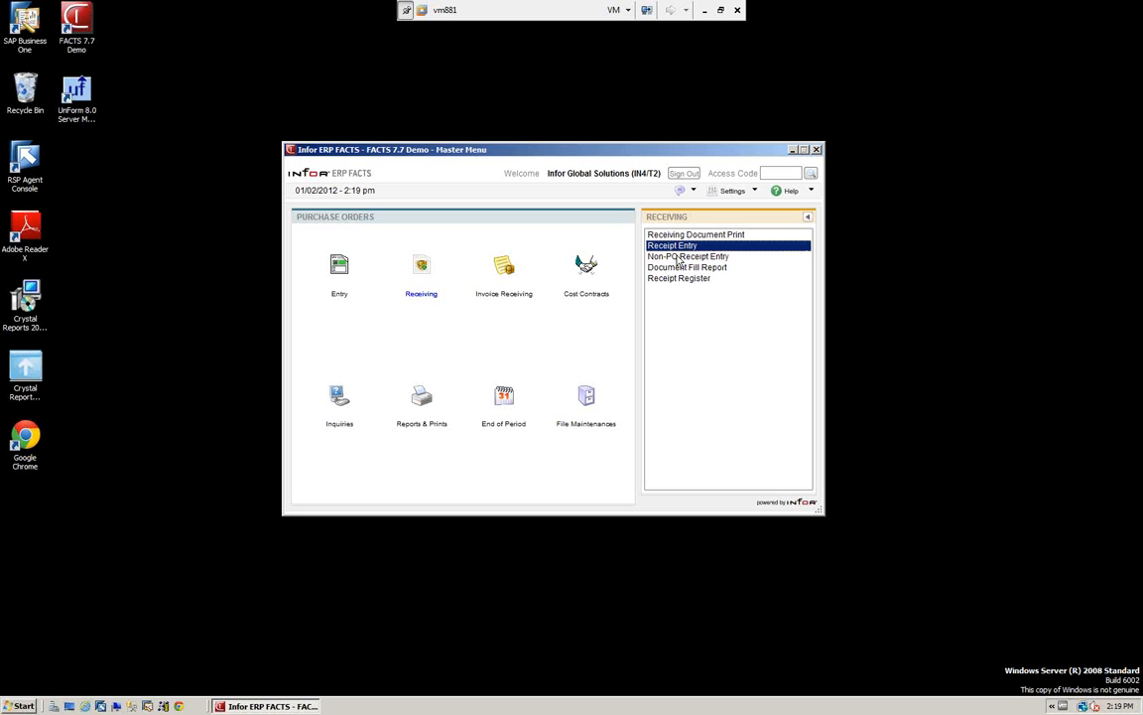
# Reopen Non-PO Receipt Entry to view the existing non-PO documents in the purchase order search, and exit without selecting one.
pyautogui.click(679, 257)
pyautogui.doubleClick(678, 257)
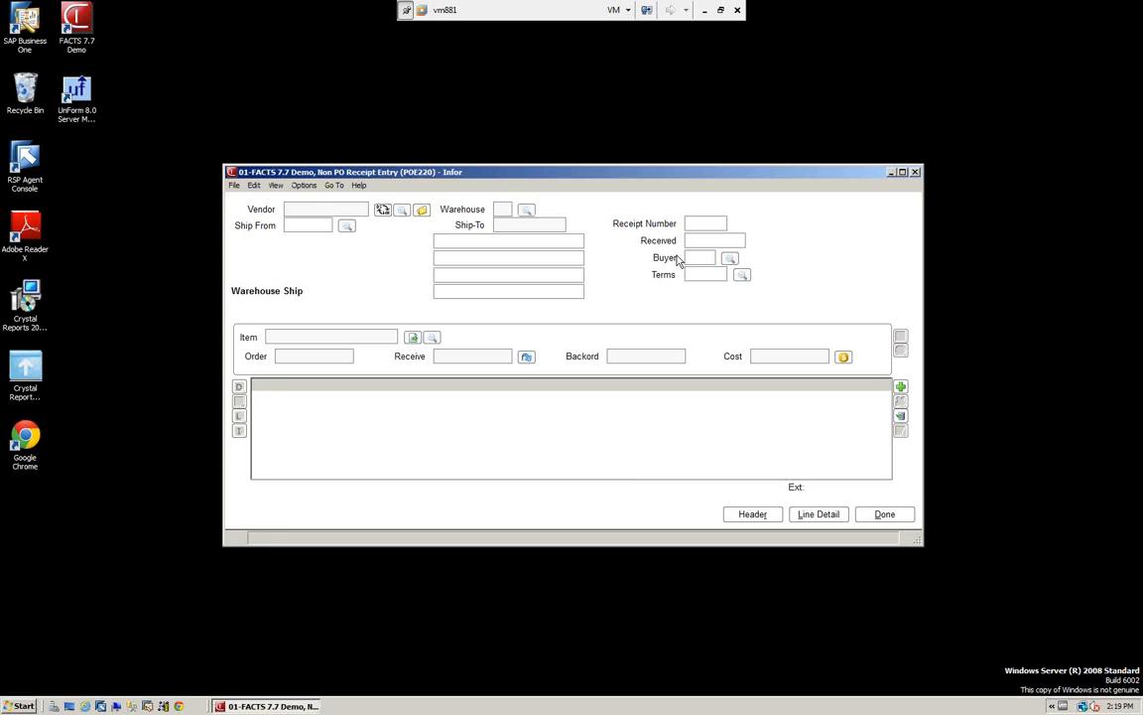
pyautogui.click(420, 209)
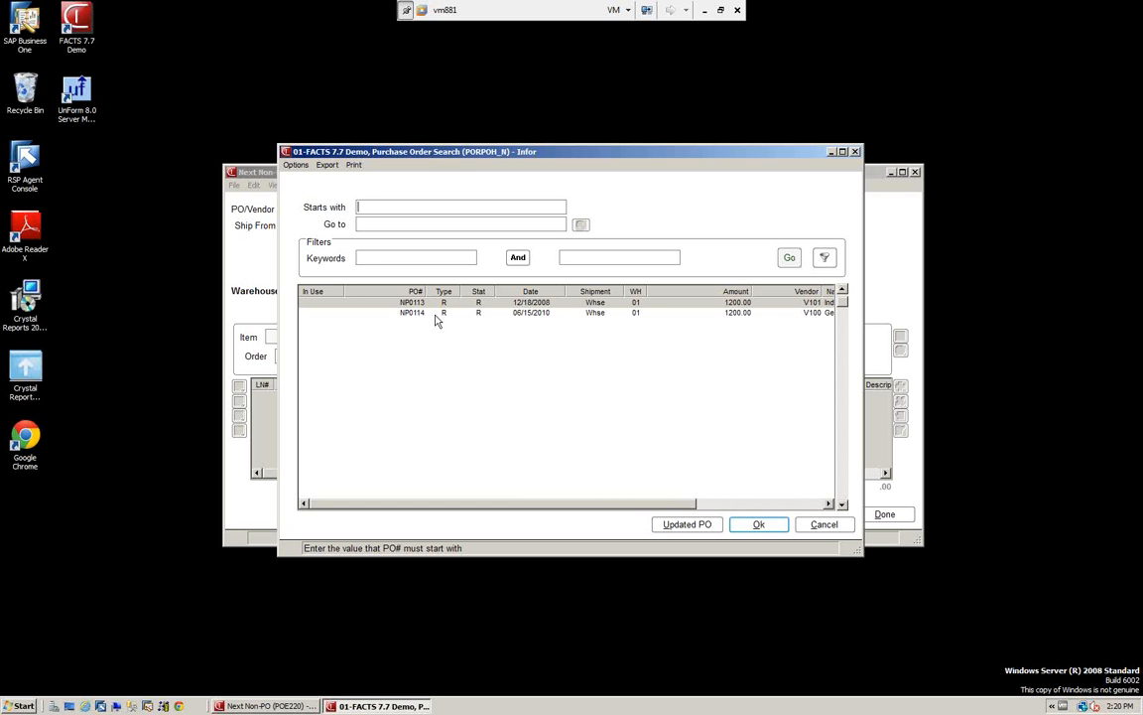
pyautogui.click(823, 525)
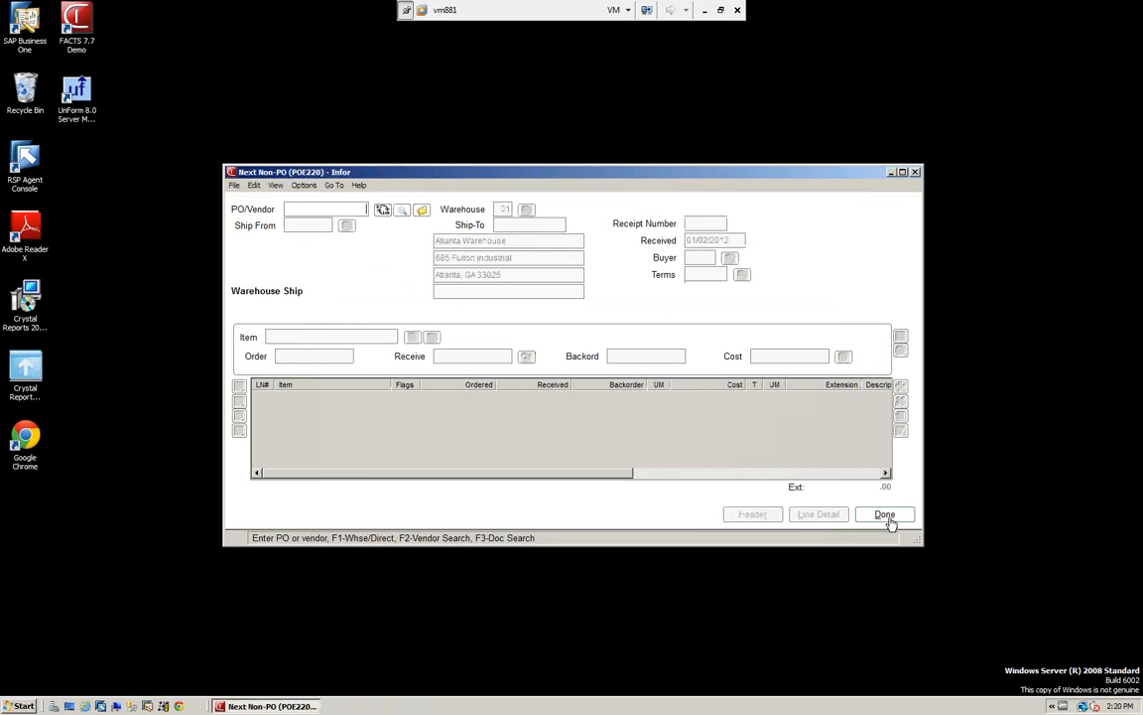
pyautogui.click(887, 516)
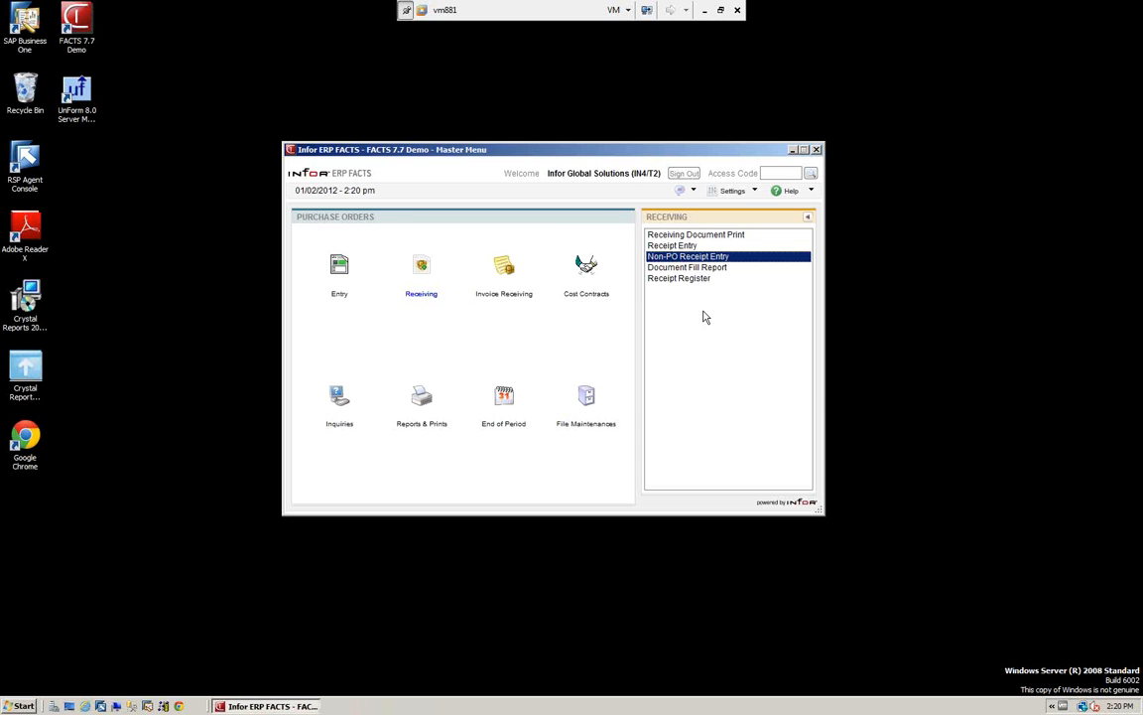
# Review the Document Fill Report's selections and document type choices, and cancel without running it.
pyautogui.click(670, 268)
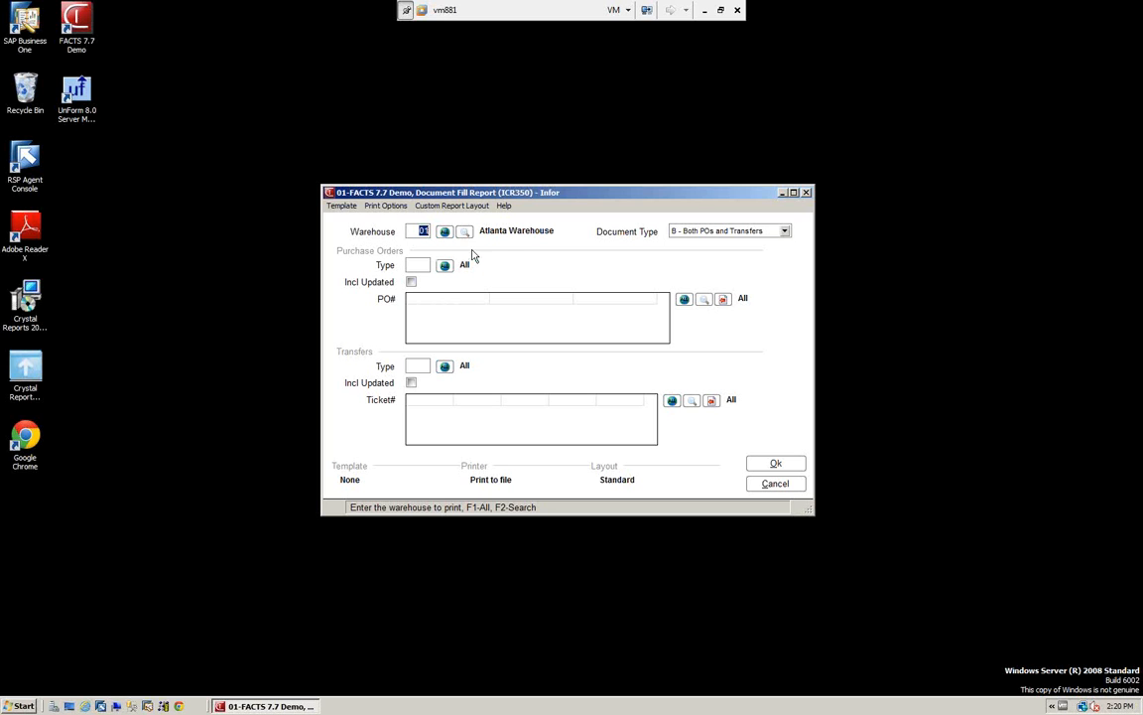
pyautogui.click(784, 230)
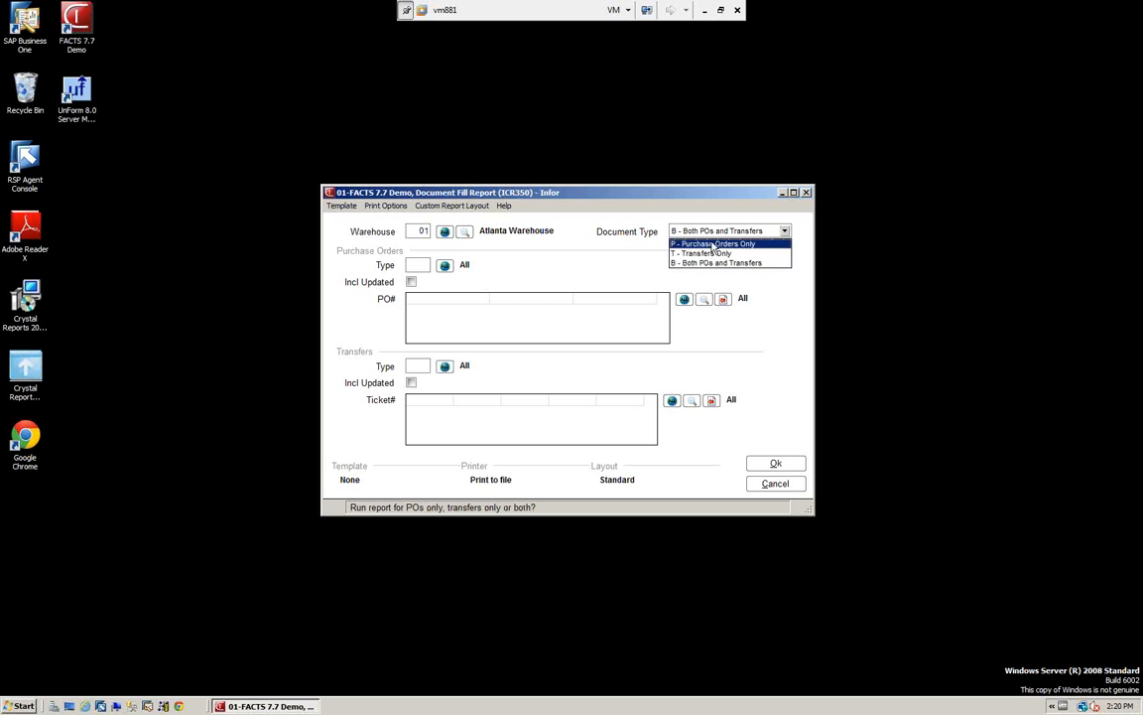
pyautogui.click(783, 487)
pyautogui.click(778, 490)
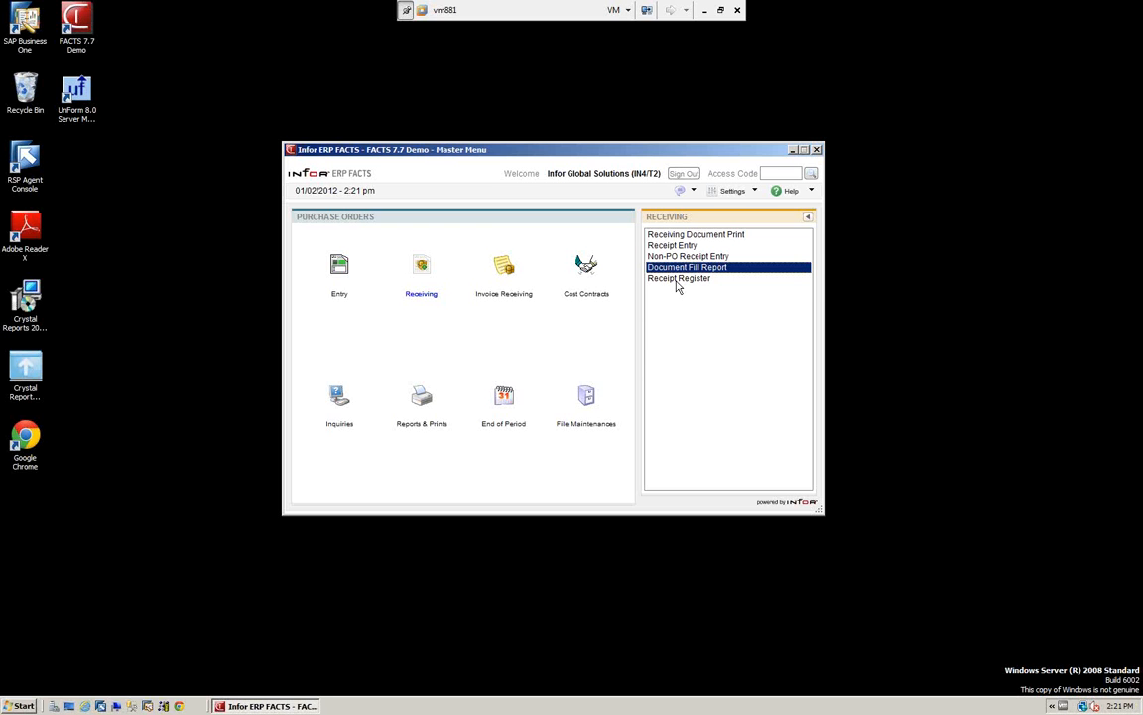
# Open the Receipt Register and move its window higher on the desktop.
pyautogui.click(678, 280)
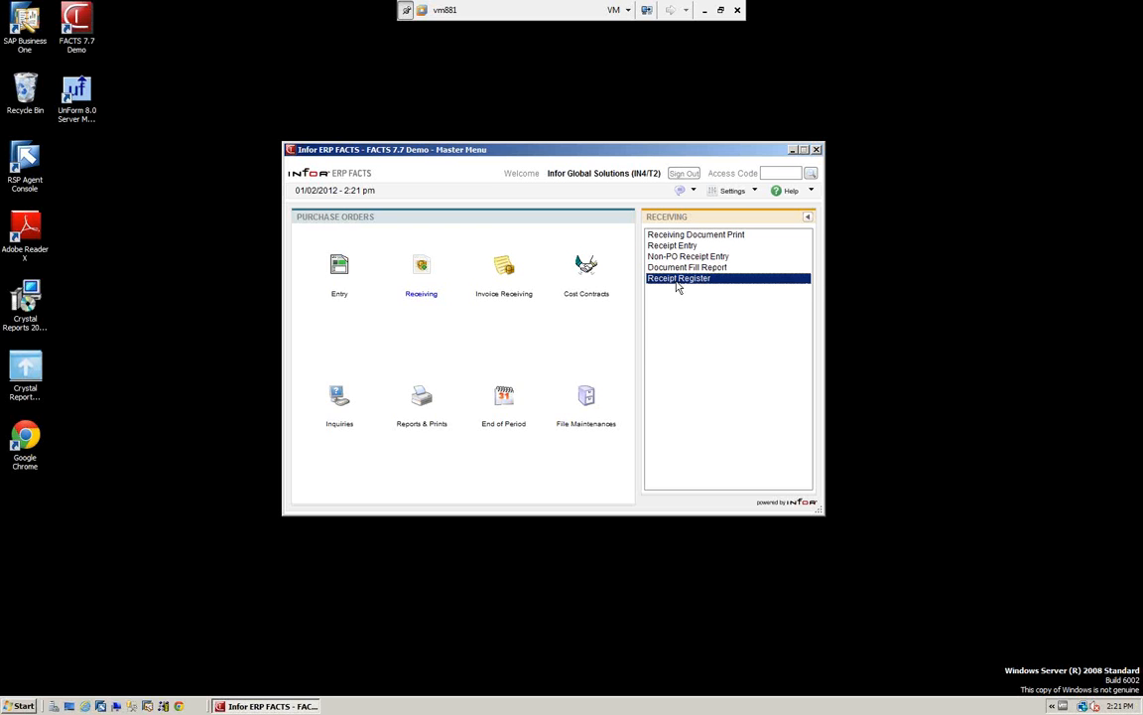
pyautogui.doubleClick(677, 281)
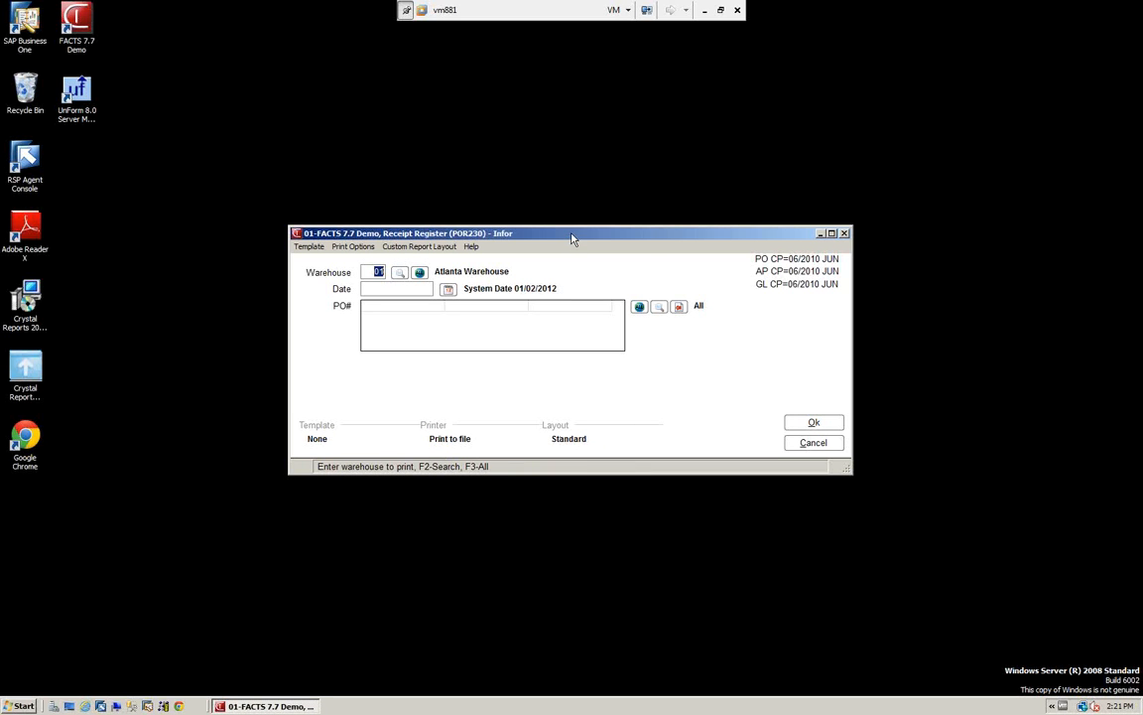
pyautogui.moveTo(572, 238); pyautogui.dragTo(569, 196)
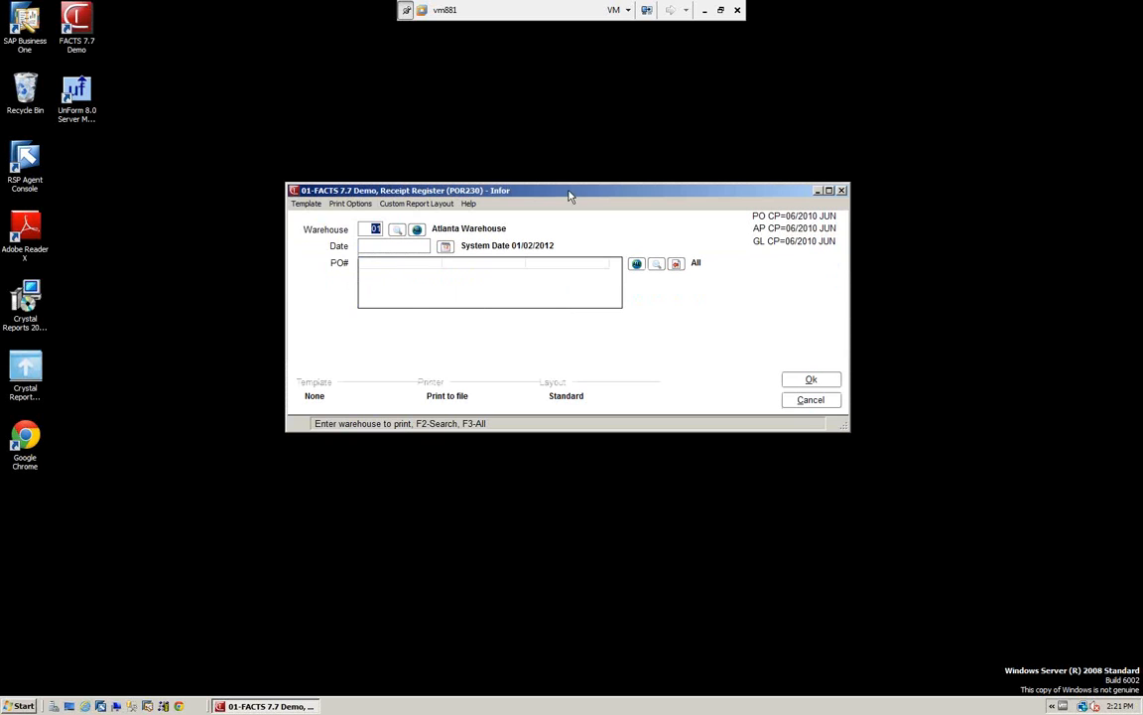
# Review the Receipt Register's print destinations and multiple output selection, keeping Printer as the output.
pyautogui.click(350, 209)
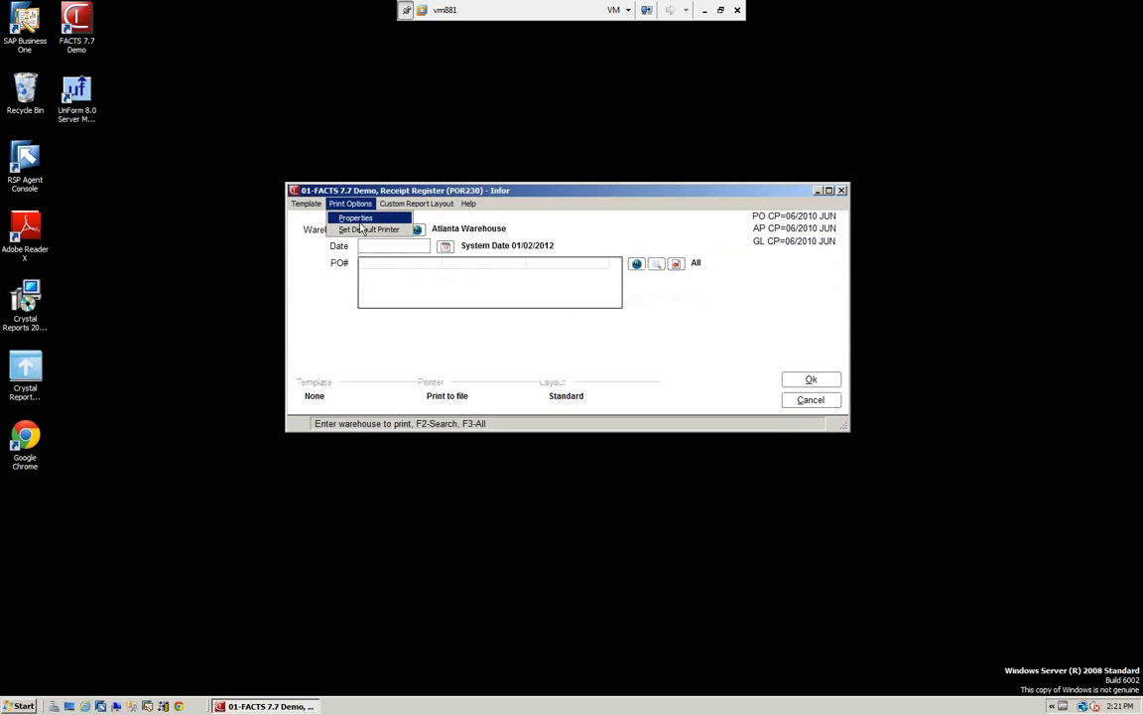
pyautogui.click(349, 218)
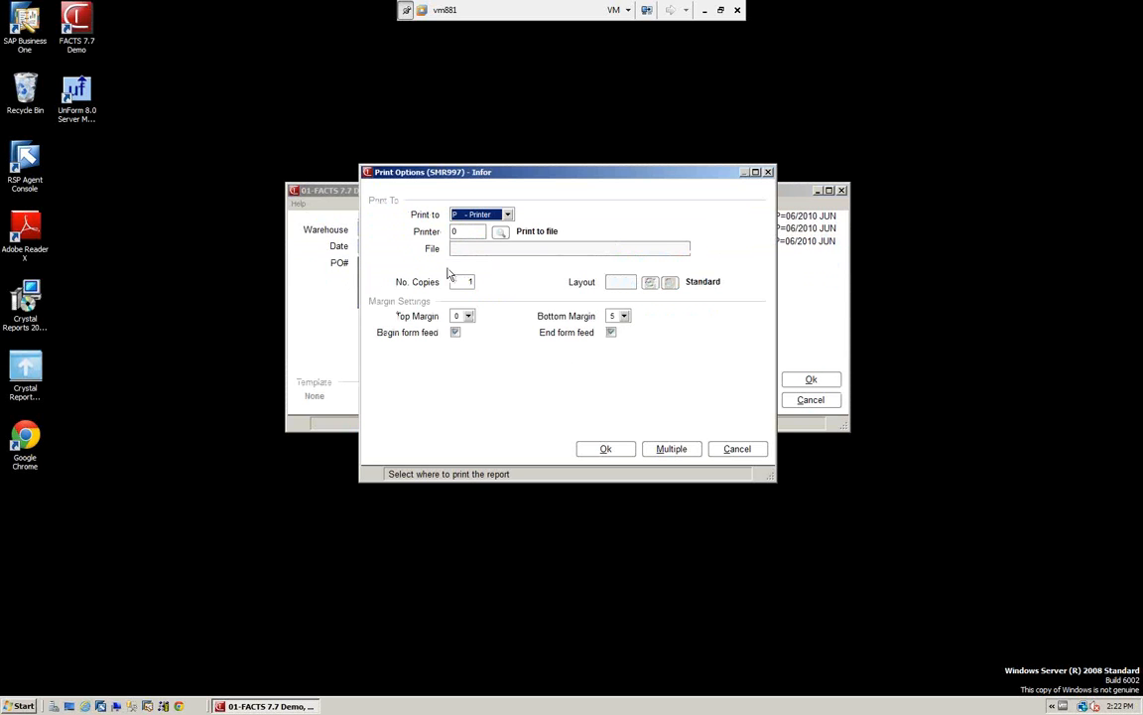
pyautogui.click(508, 216)
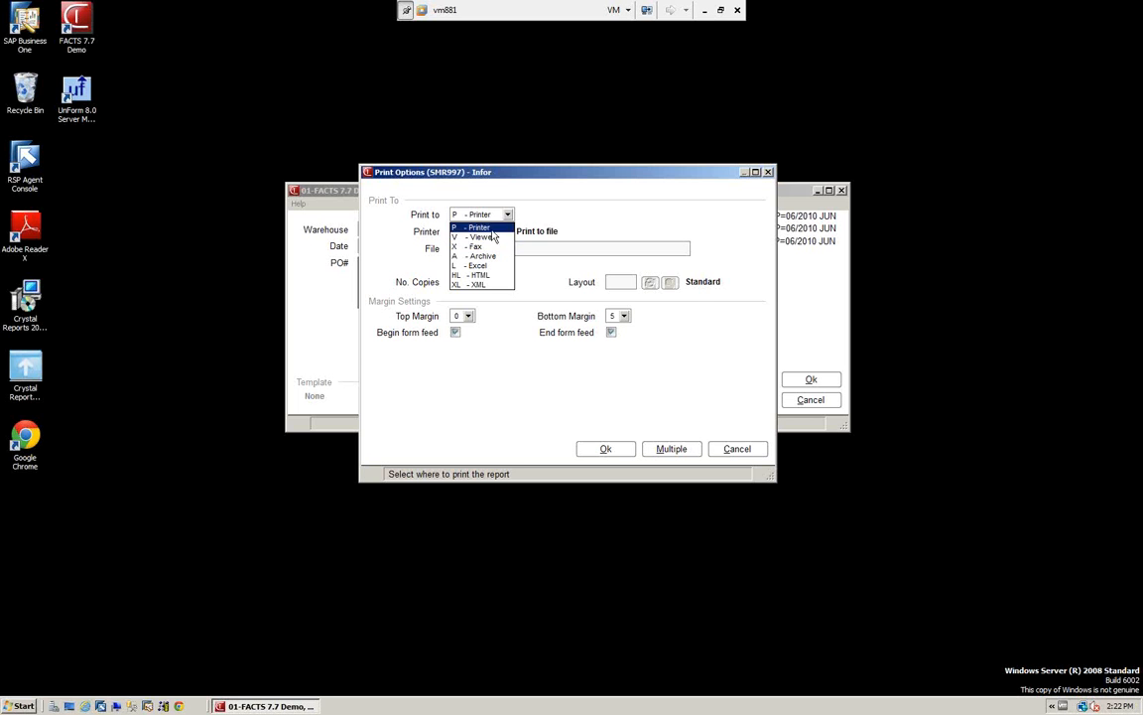
pyautogui.click(483, 229)
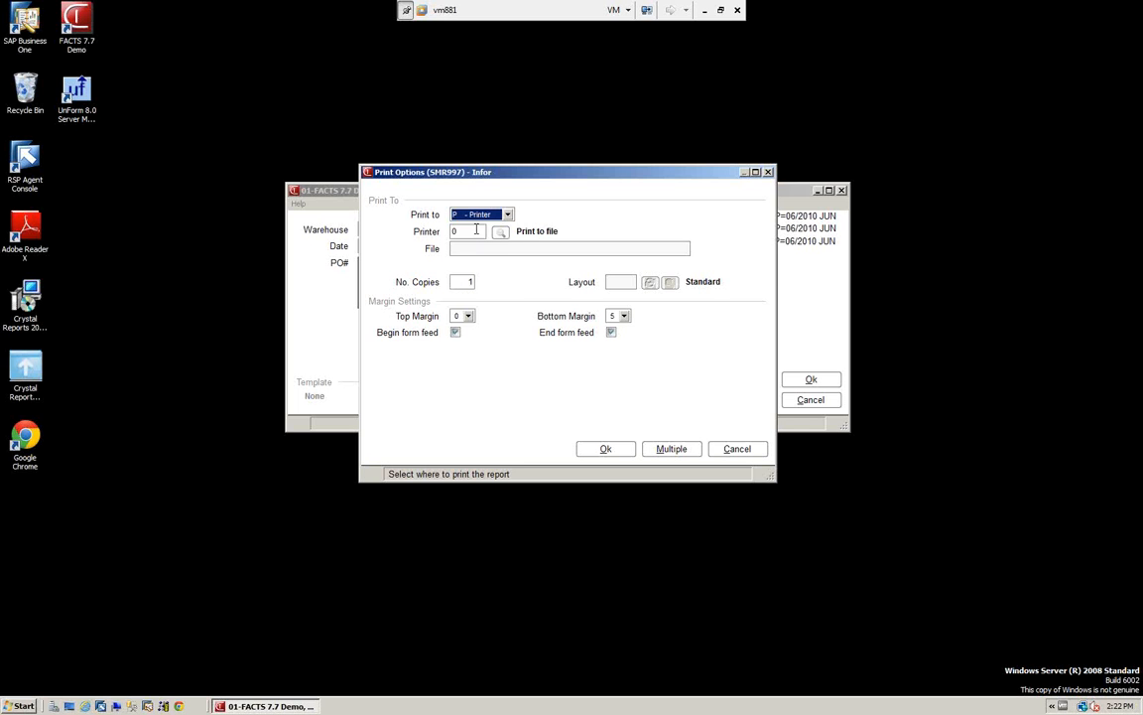
pyautogui.click(671, 449)
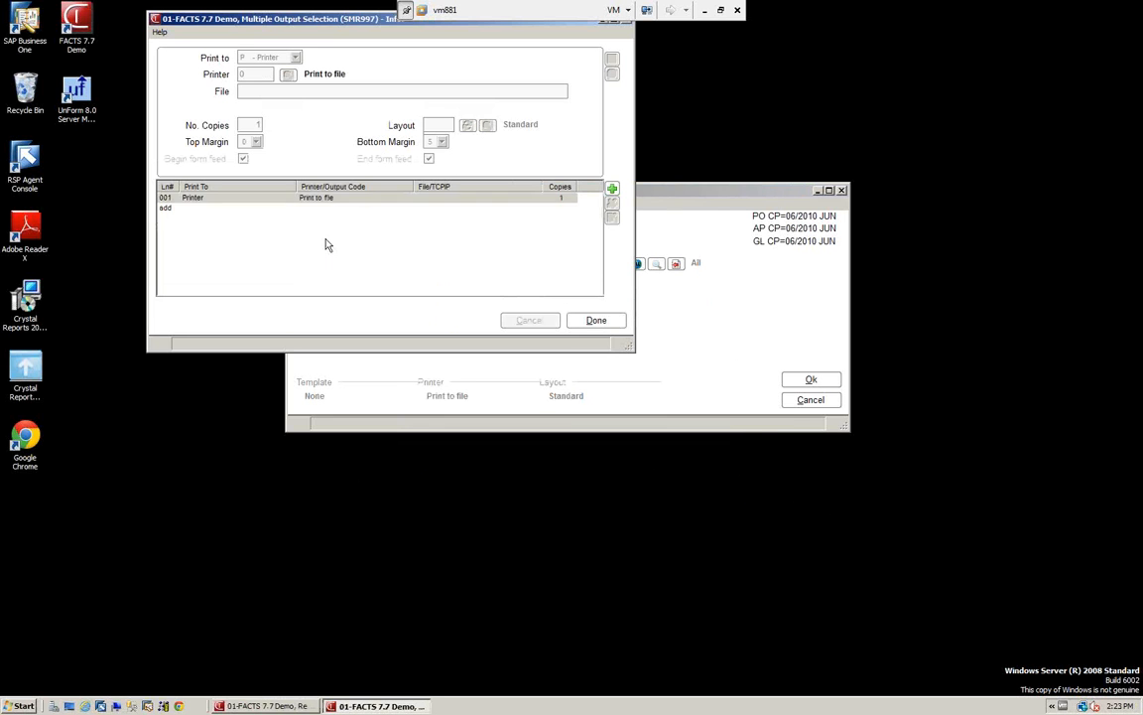
pyautogui.moveTo(320, 33); pyautogui.dragTo(305, 105)
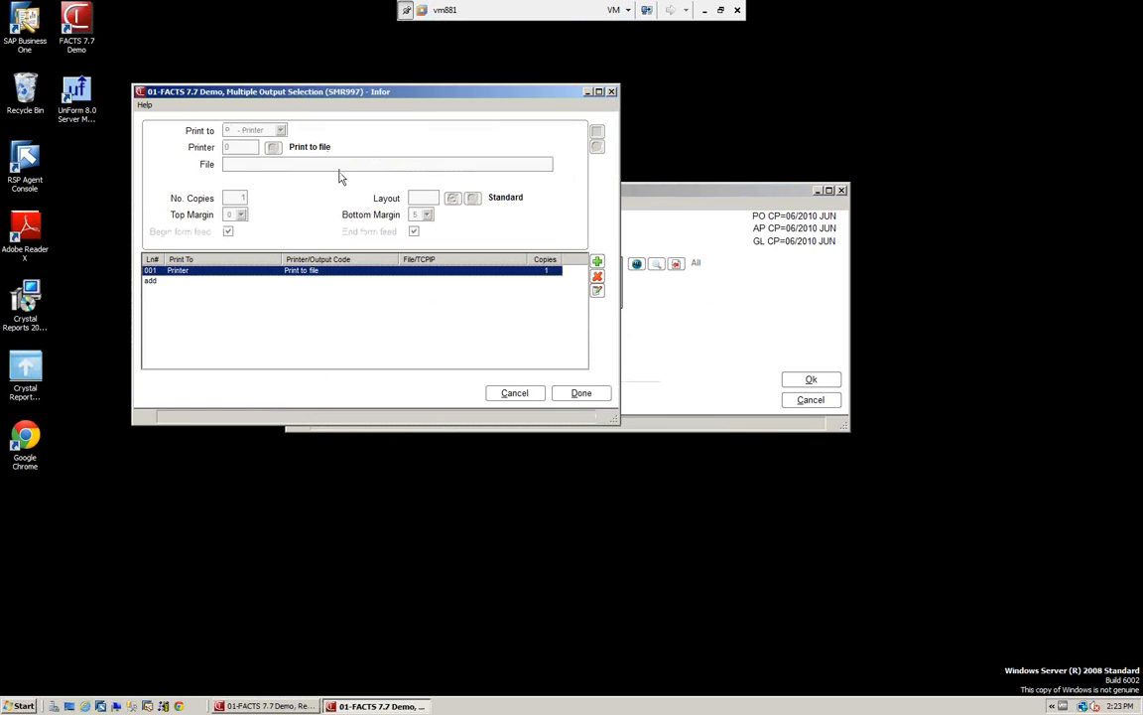
pyautogui.click(582, 394)
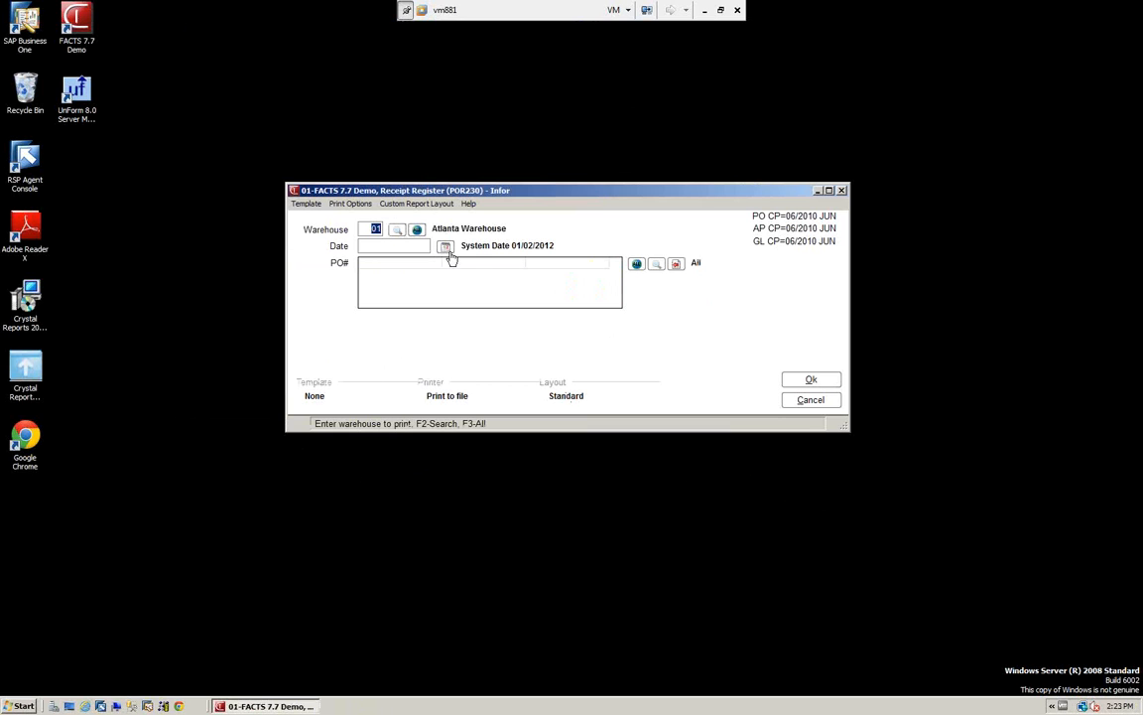
# Set the Receipt Register date to 06/15/2010.
pyautogui.click(378, 247)
pyautogui.write('061510')
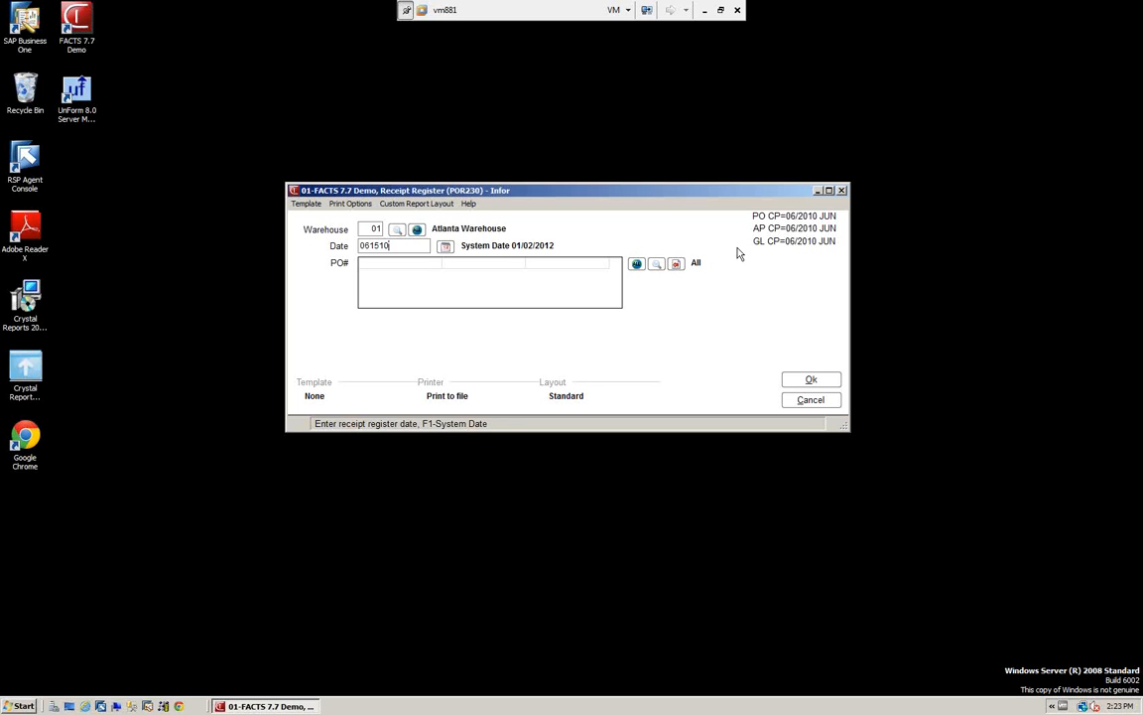
pyautogui.press('Return')
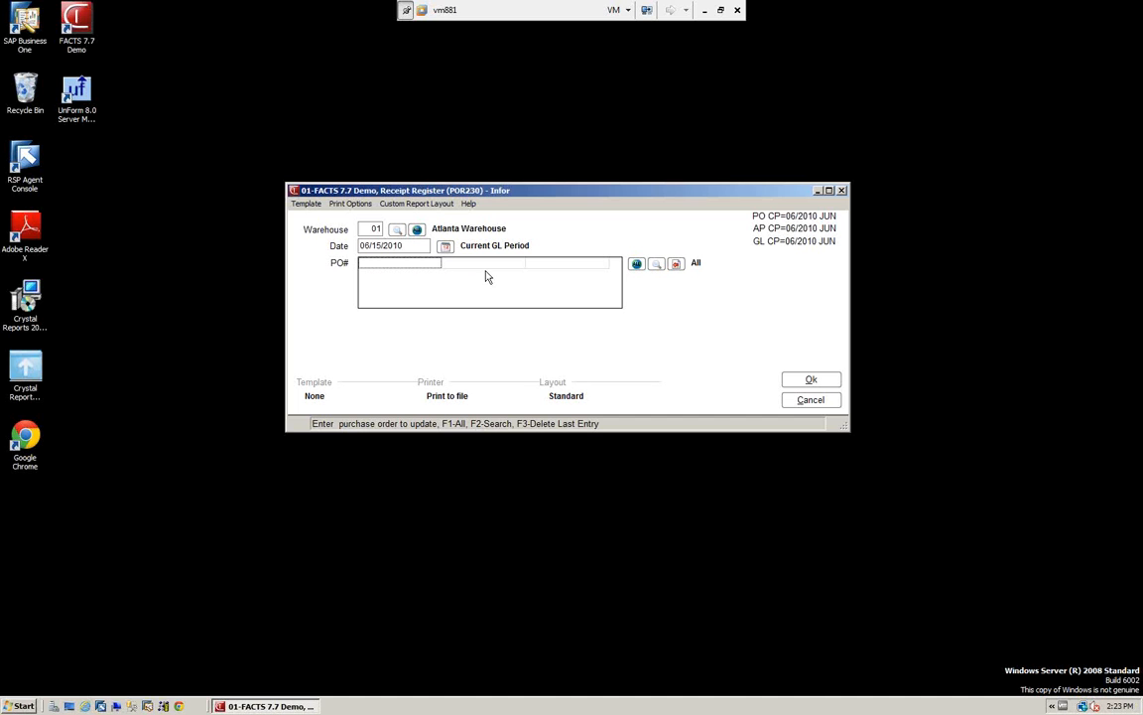
# Find the received 524.80 purchase order dated 06/15/2010 for vendor V100 and add it to the Receipt Register's PO selection.
pyautogui.click(656, 265)
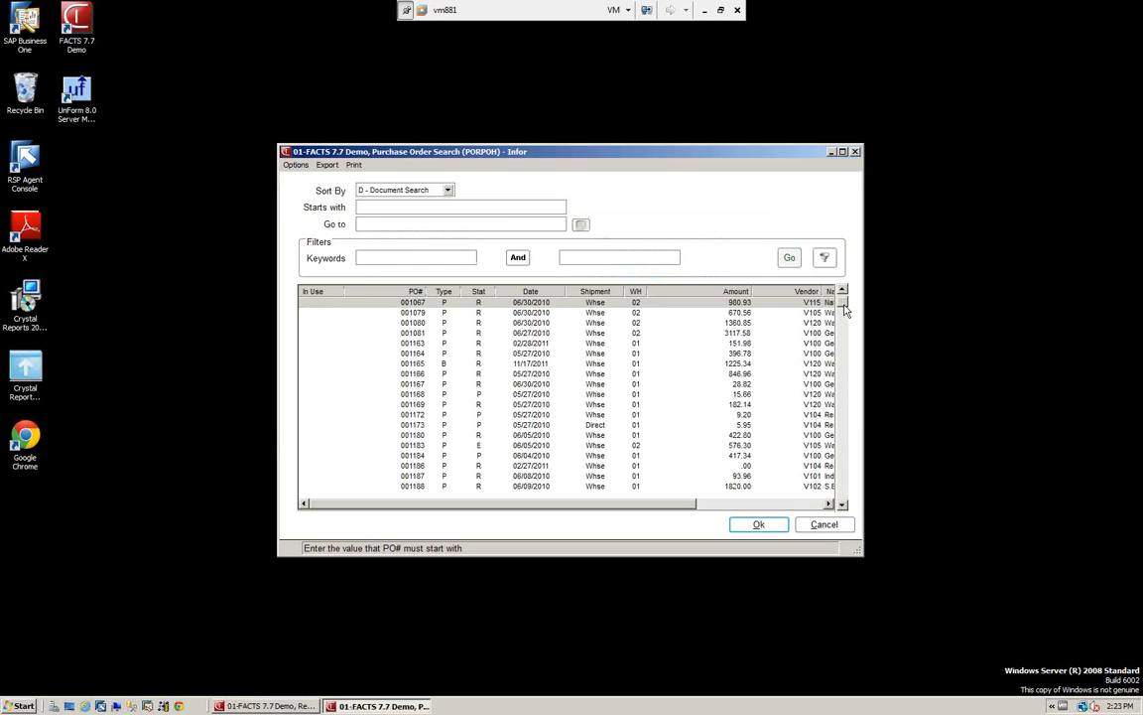
pyautogui.click(846, 369)
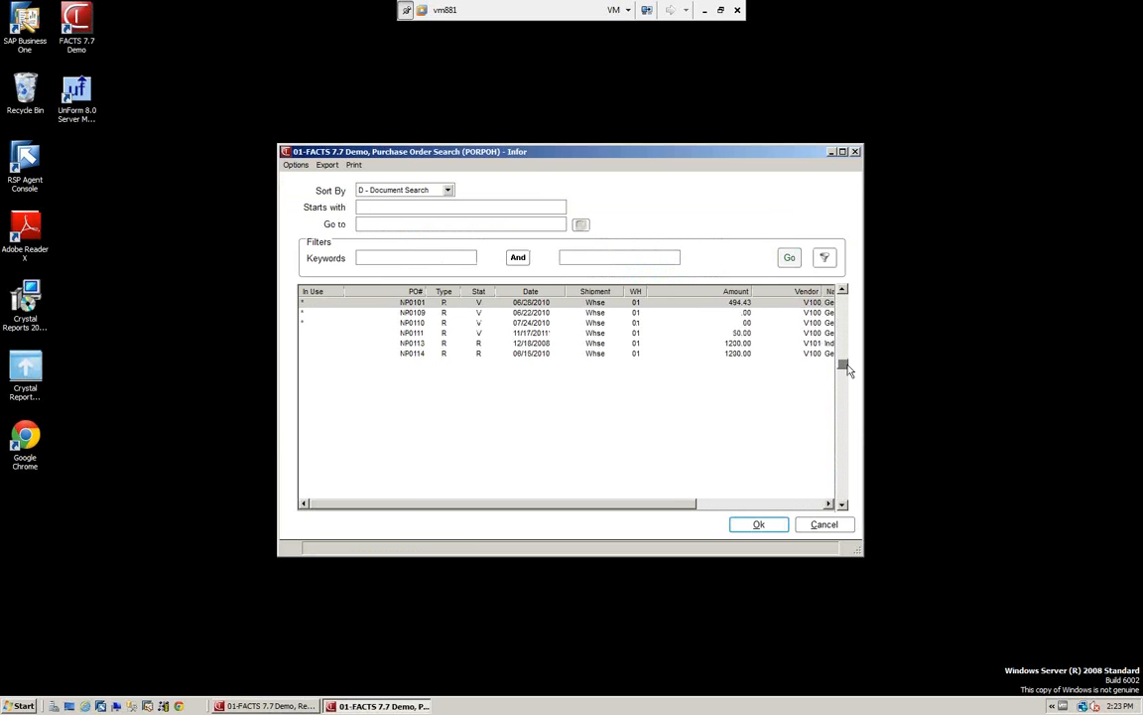
pyautogui.click(842, 291)
pyautogui.click(842, 291)
pyautogui.click(842, 290)
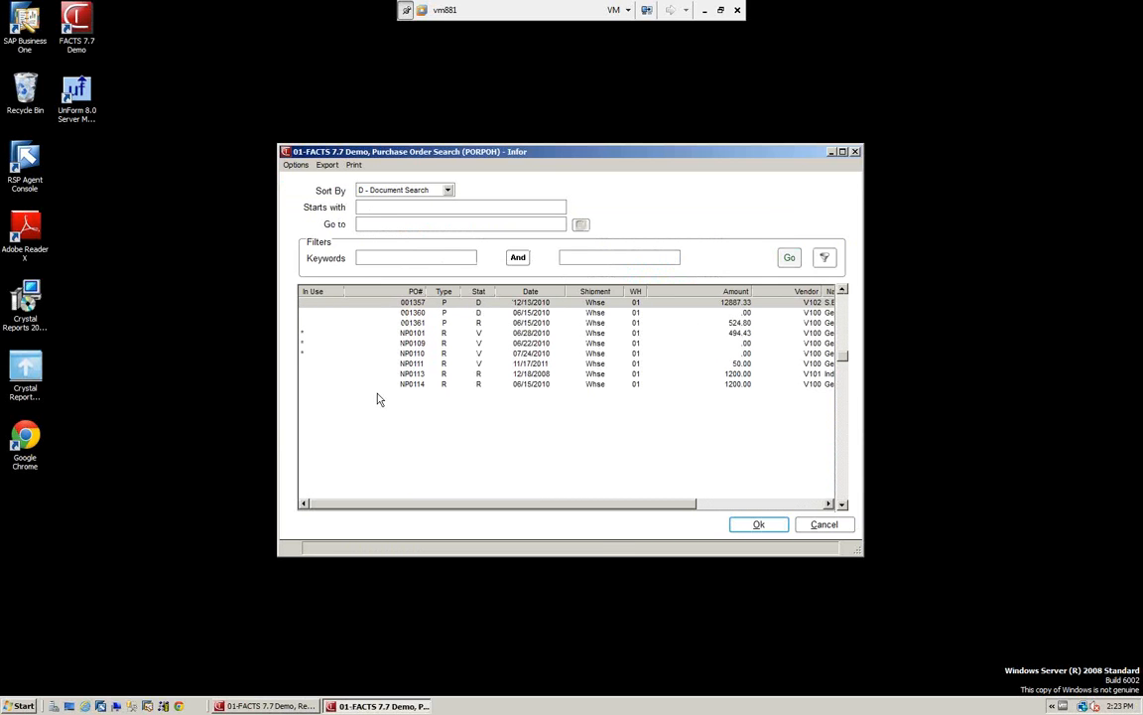
pyautogui.click(411, 324)
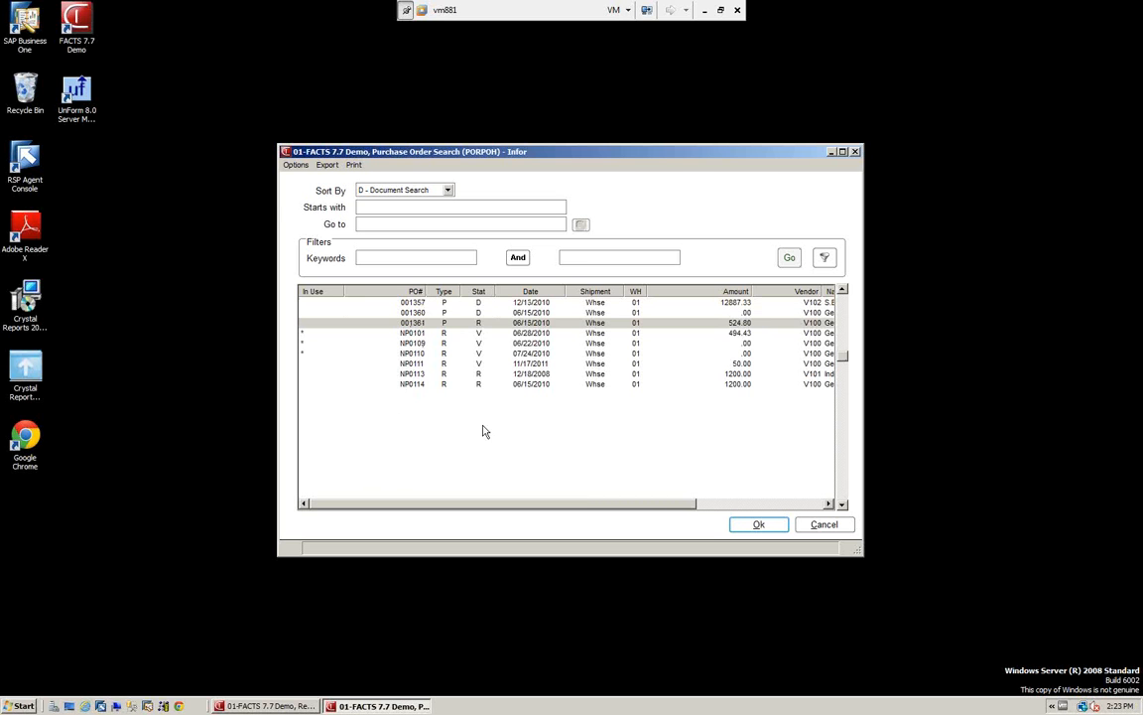
pyautogui.click(762, 527)
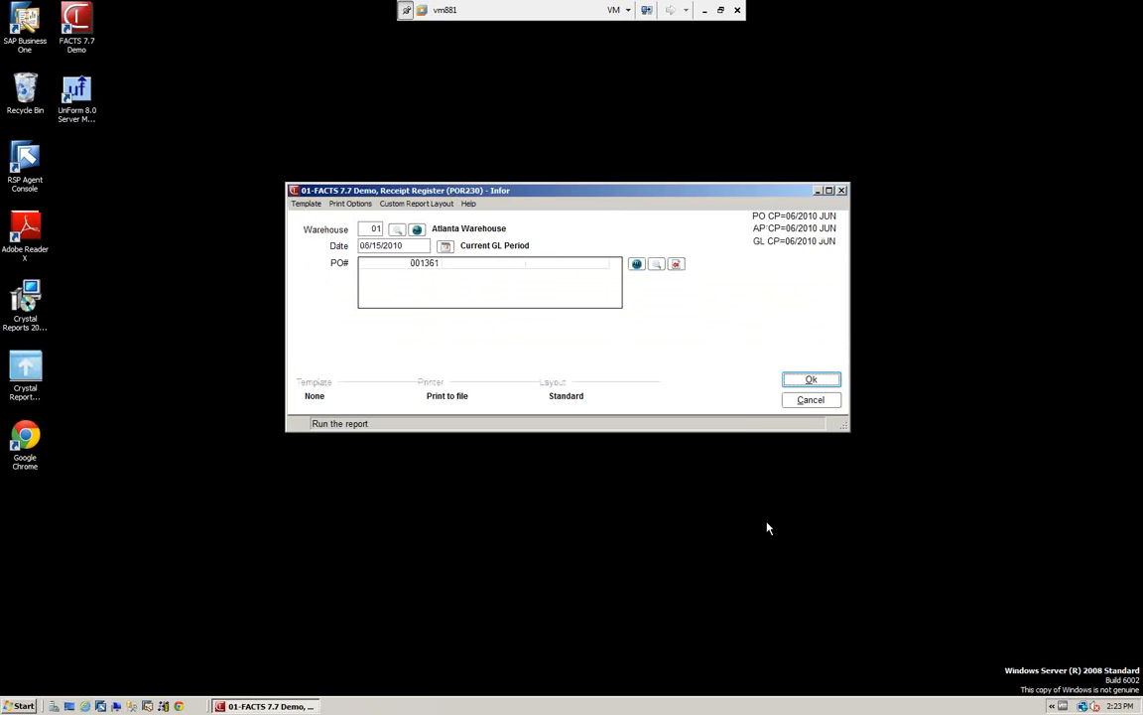
# Add the 1200.00 non-PO receipt dated 06/15/2010 for vendor V100 to the Receipt Register's PO selection.
pyautogui.click(655, 266)
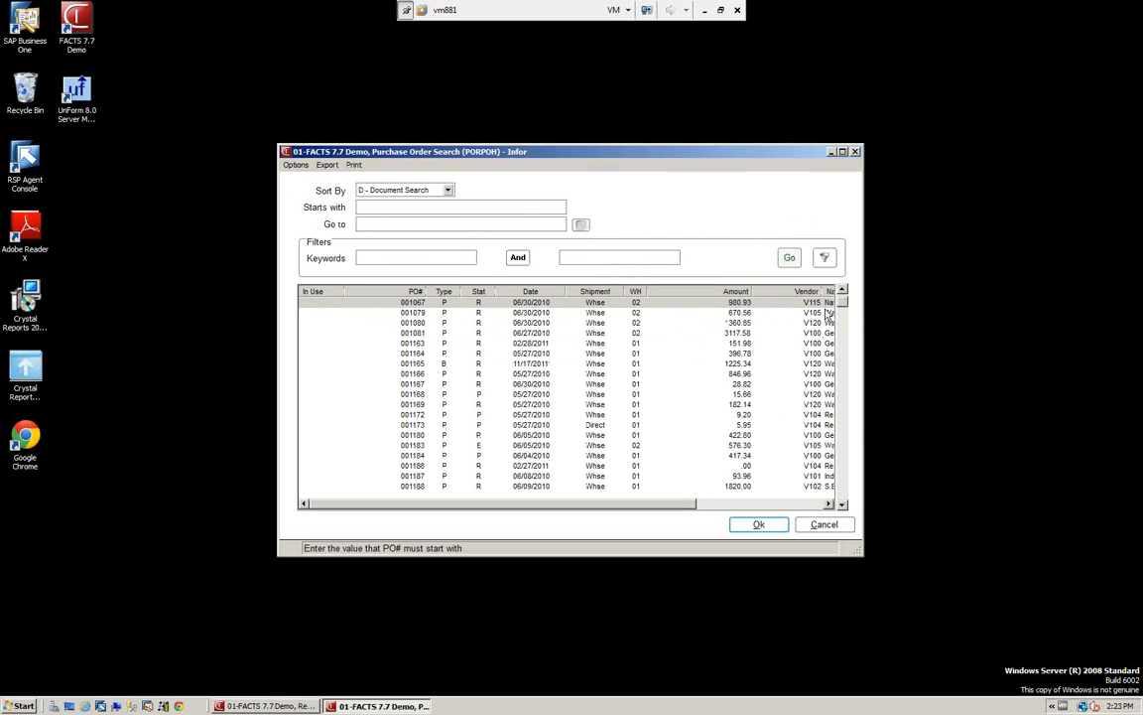
pyautogui.moveTo(842, 304); pyautogui.dragTo(845, 395)
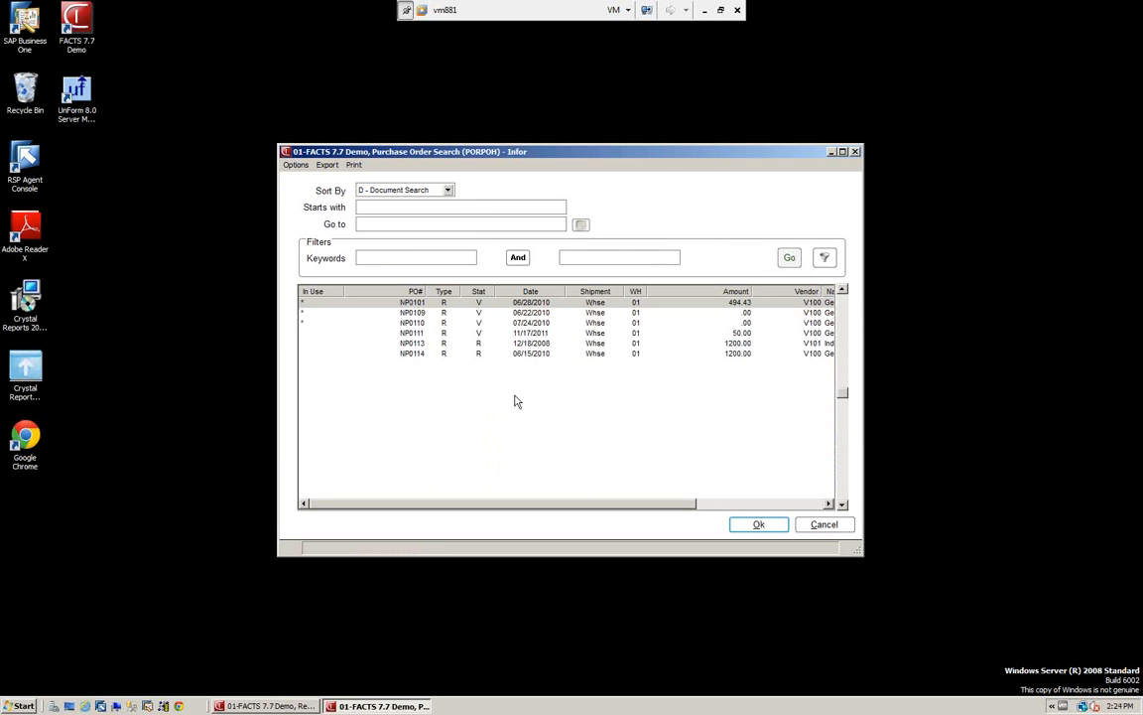
pyautogui.click(416, 355)
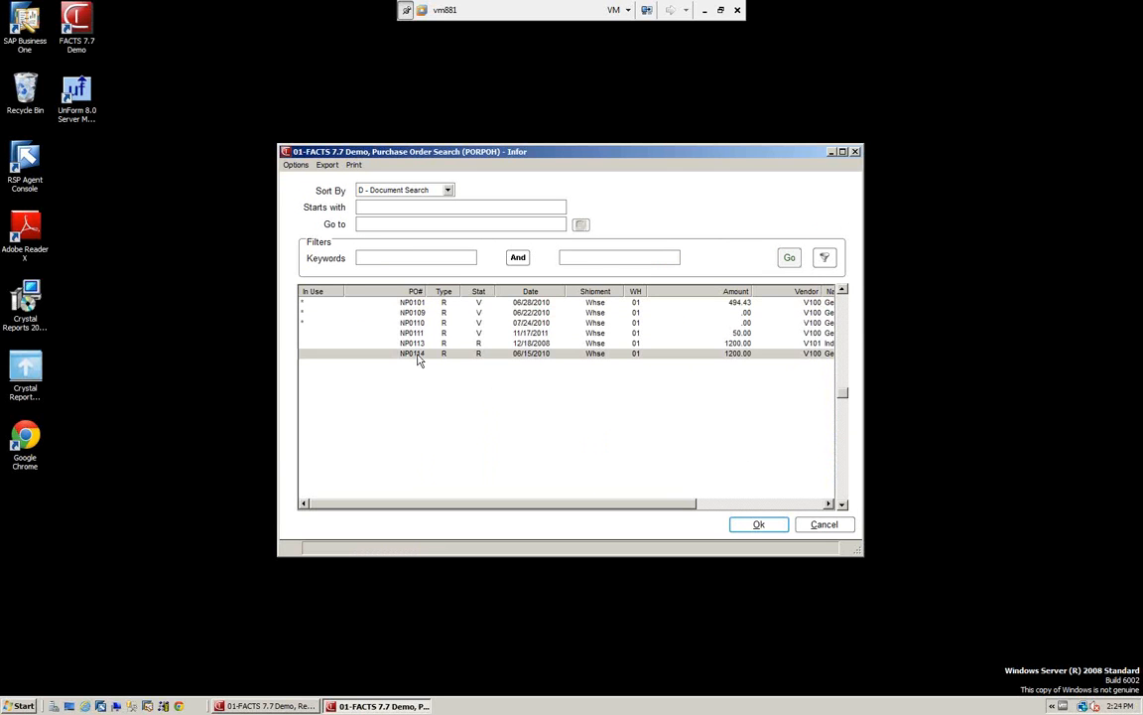
pyautogui.click(751, 526)
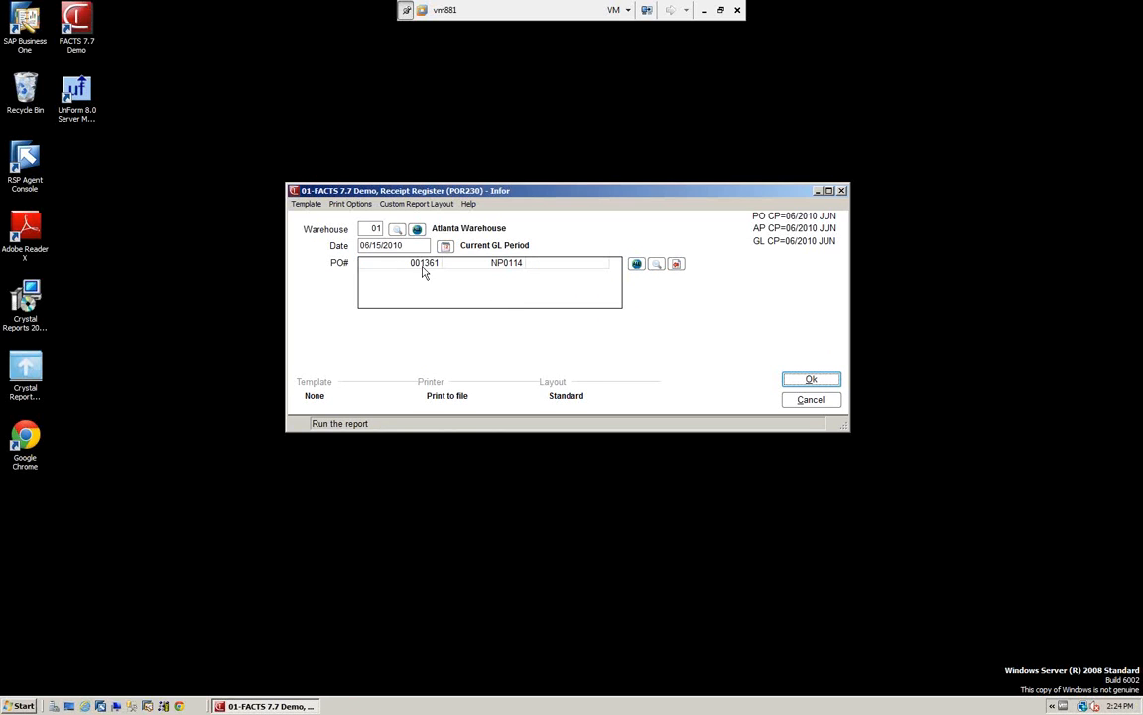
# Run the Receipt Register for the two selected documents, review the full report at full window size, and close it.
pyautogui.click(808, 379)
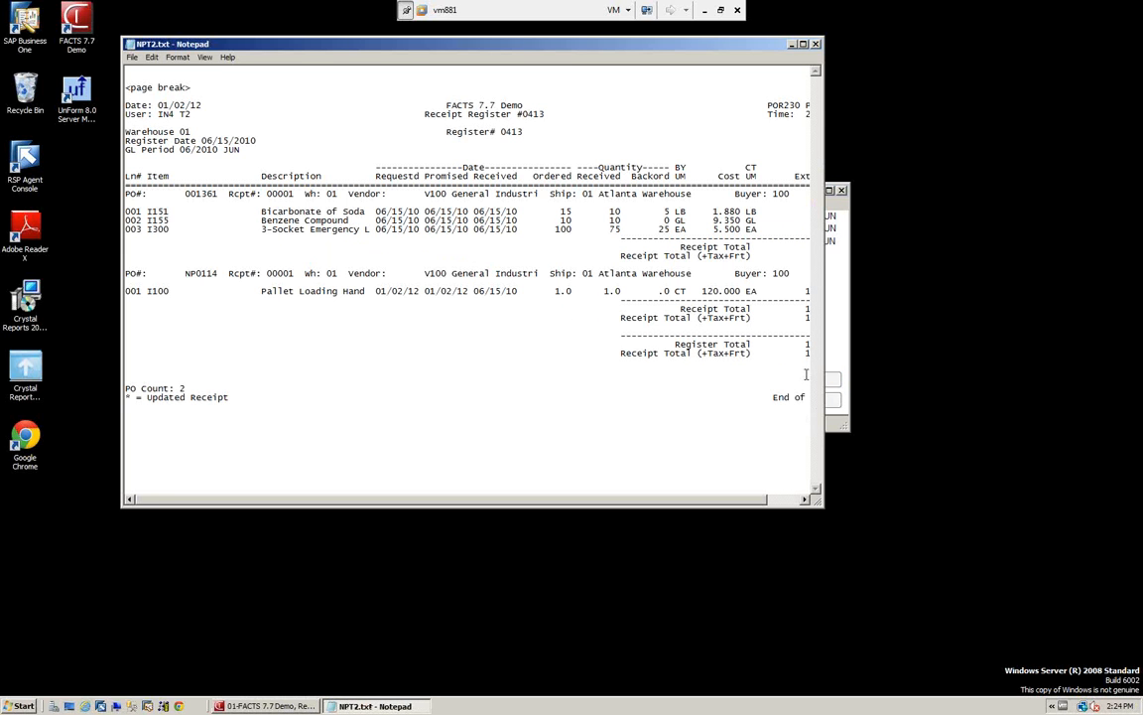
pyautogui.click(803, 44)
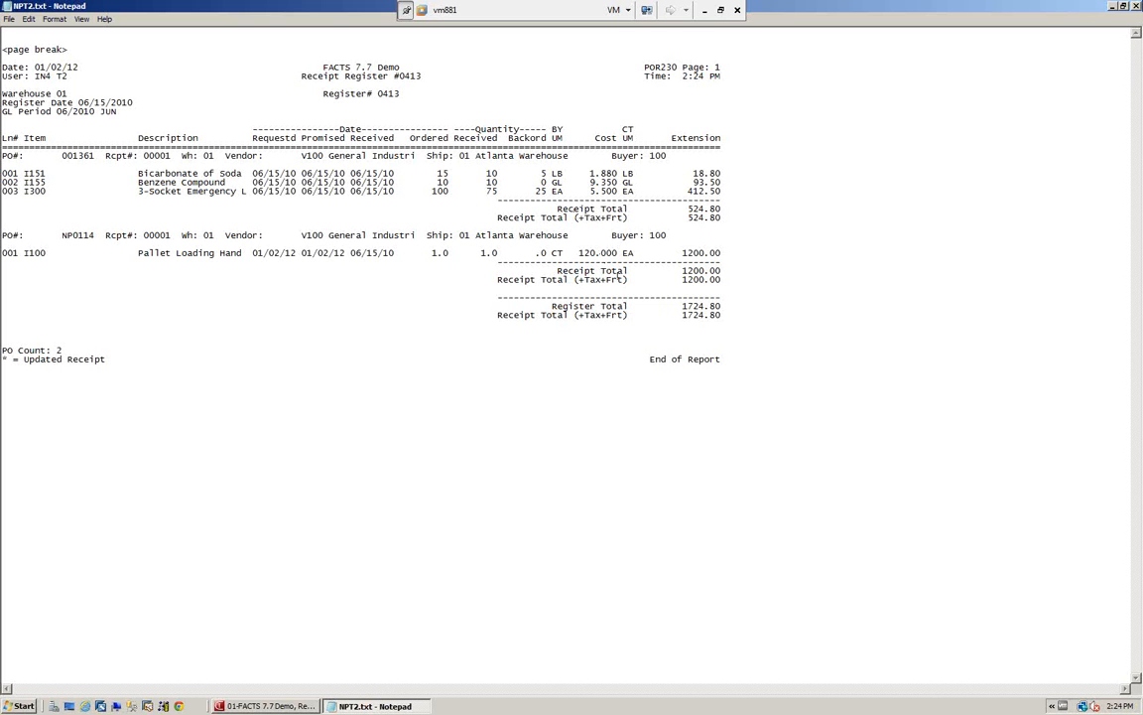
pyautogui.click(1136, 6)
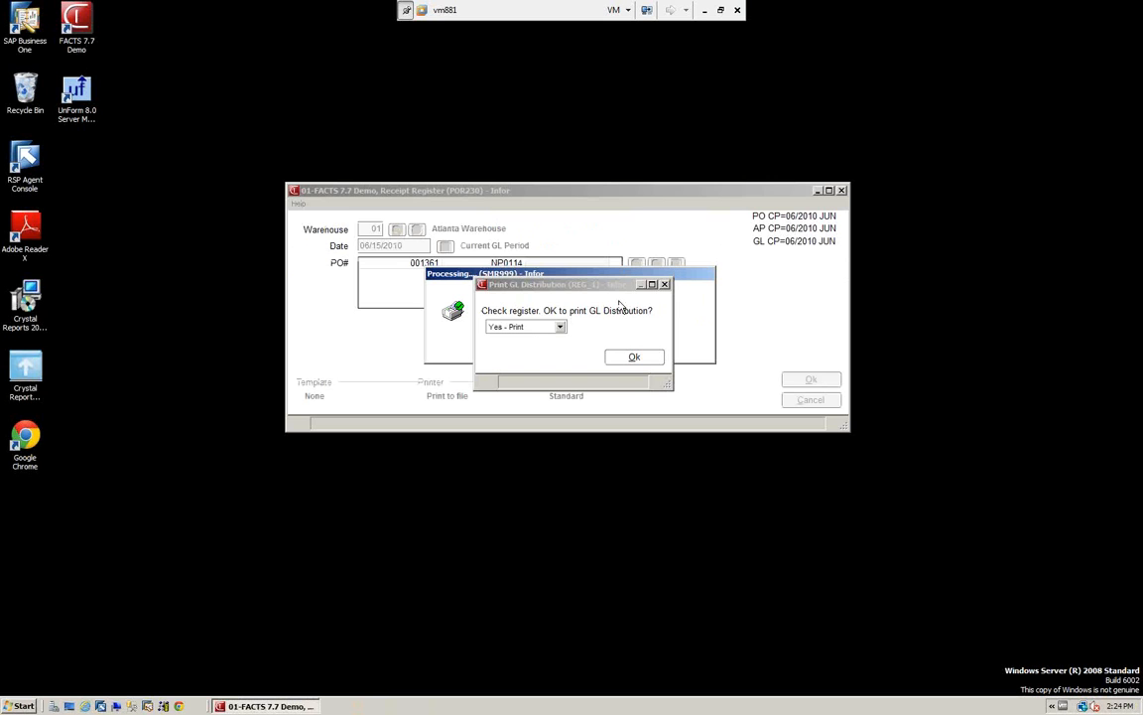
# Print the GL Distribution for the register, review its debits and credits at full window size, and close it.
pyautogui.click(638, 363)
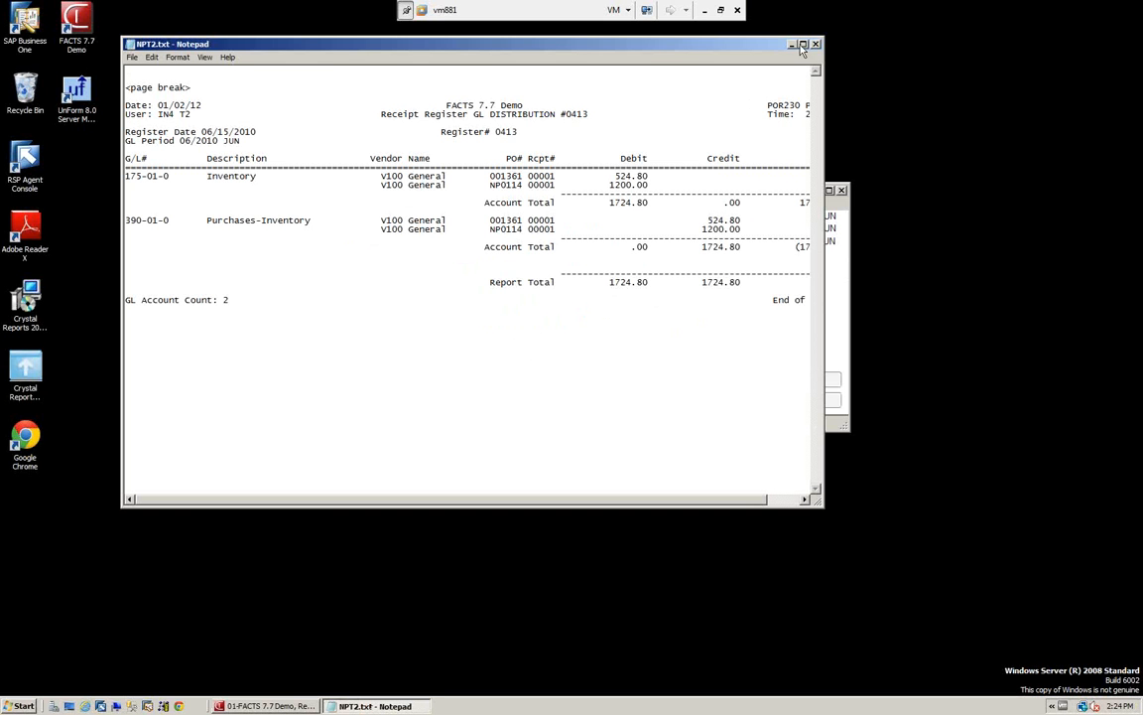
pyautogui.click(803, 44)
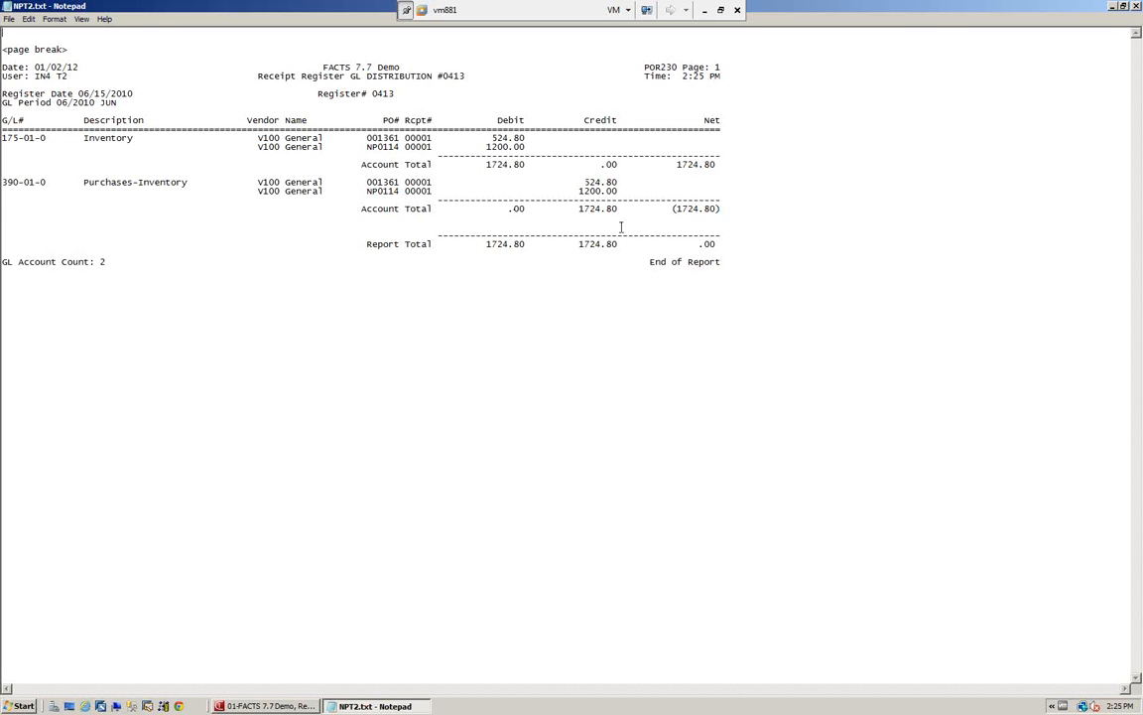
pyautogui.click(1136, 6)
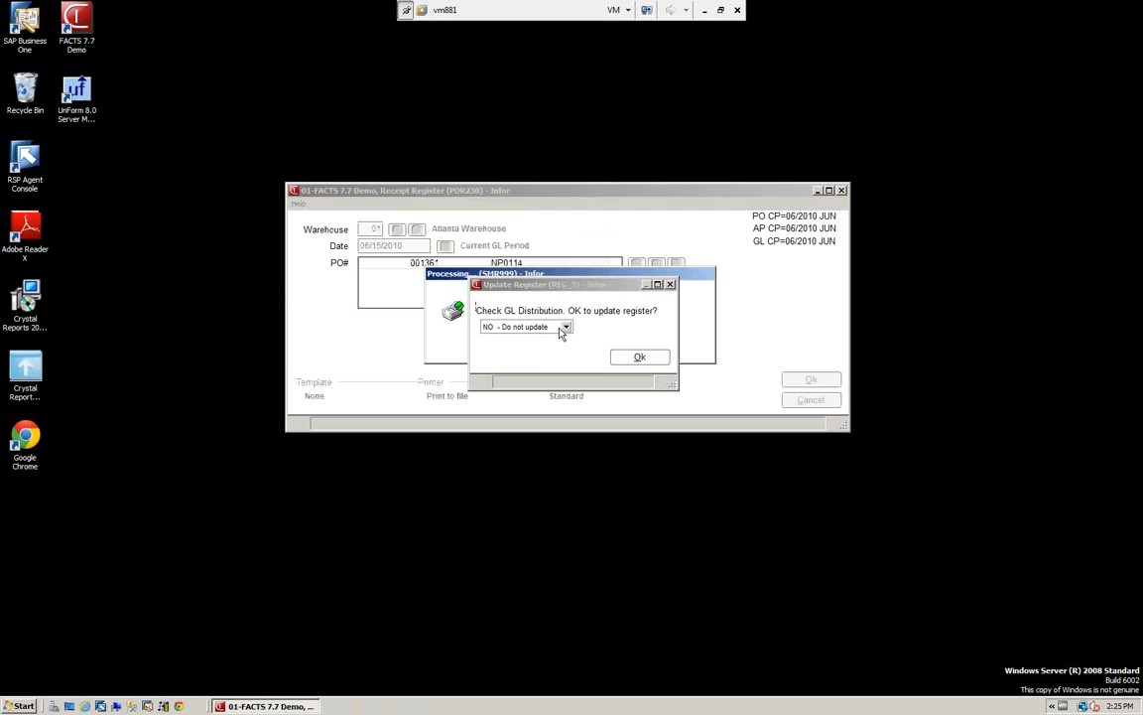
# Update the register with YES - Update and acknowledge the register update and GL posting.
pyautogui.click(566, 328)
pyautogui.click(511, 349)
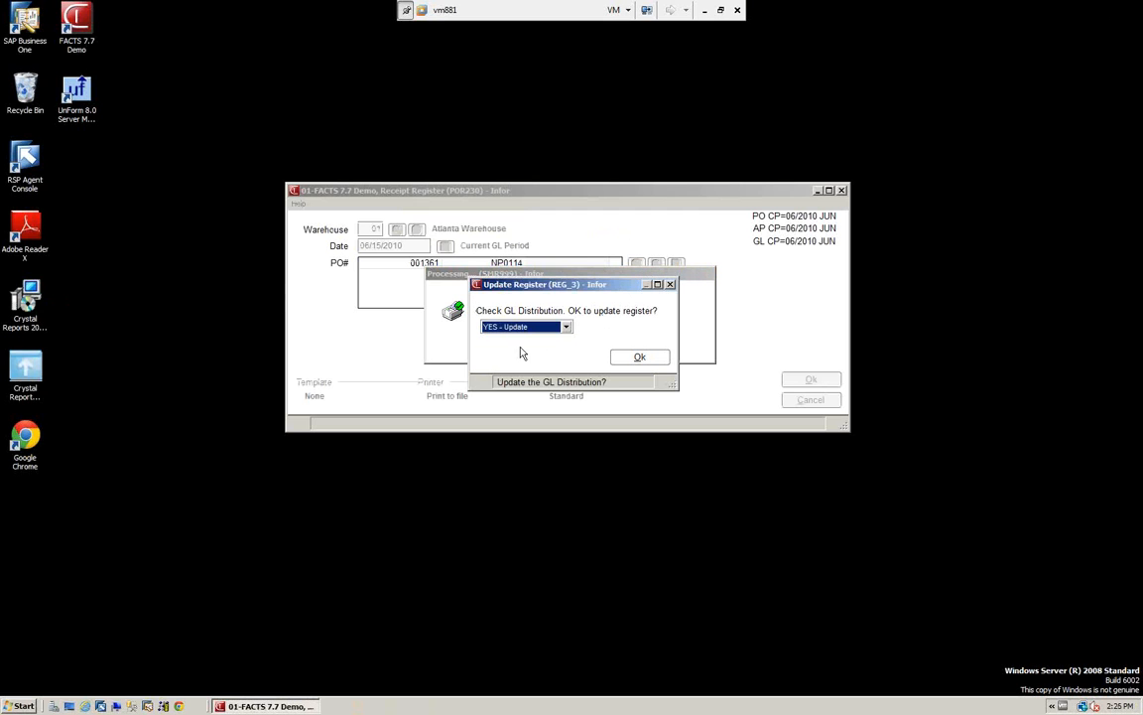
pyautogui.click(636, 358)
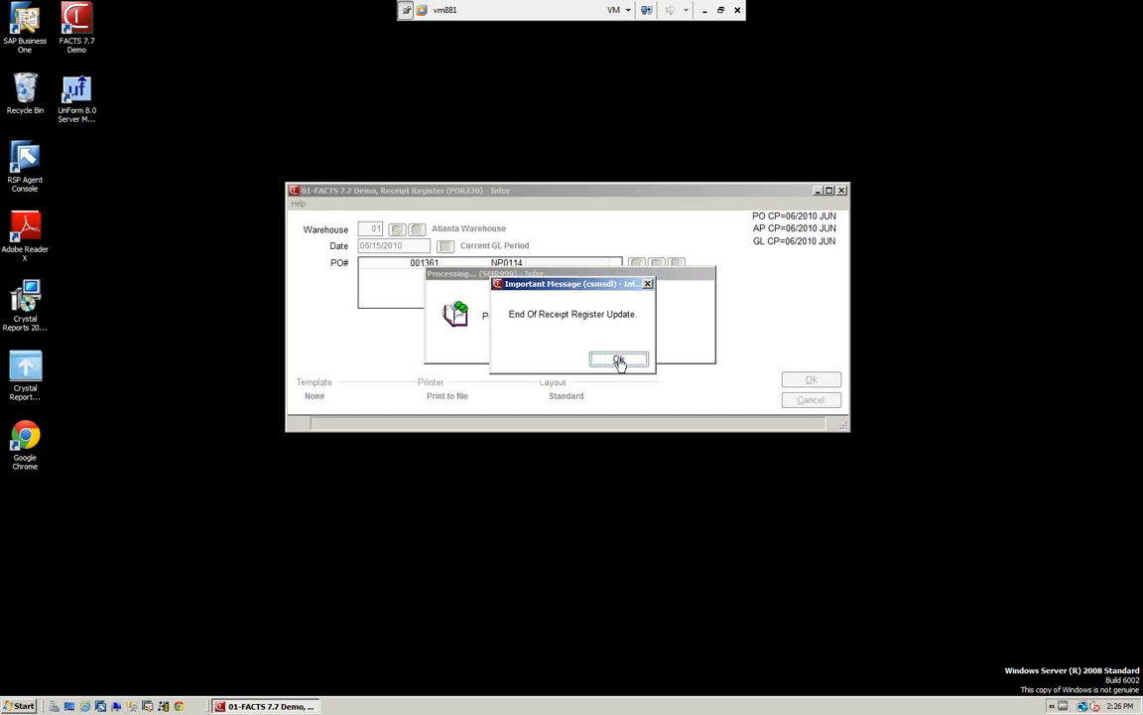
pyautogui.click(619, 361)
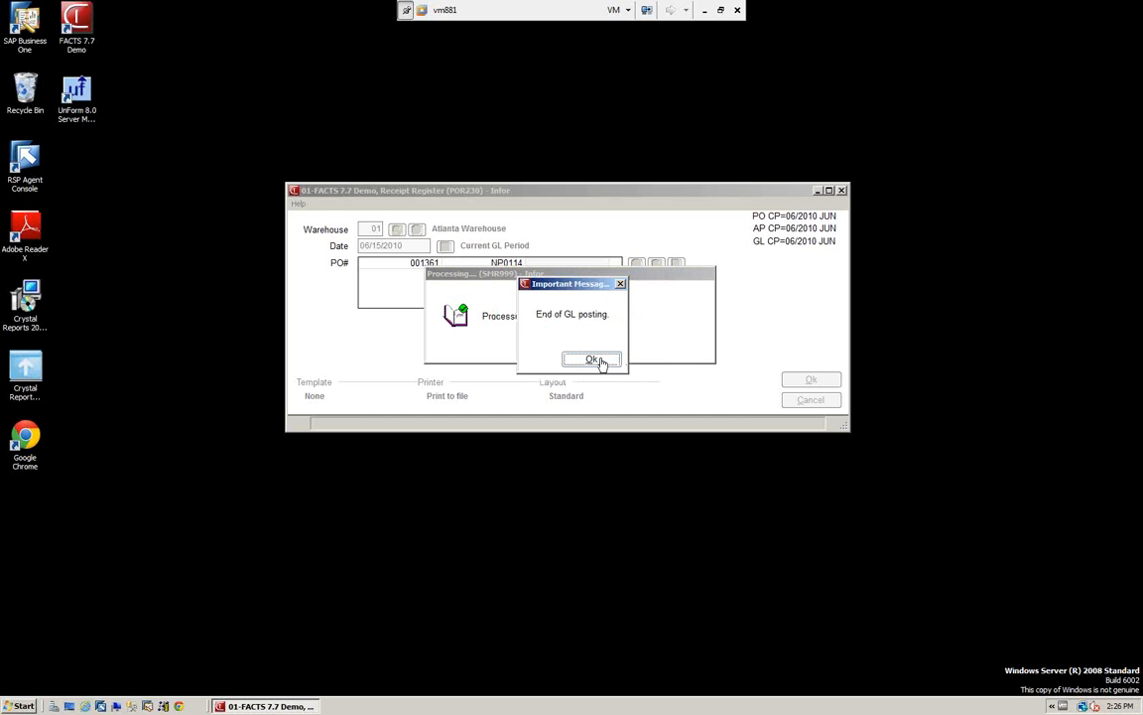
pyautogui.click(601, 360)
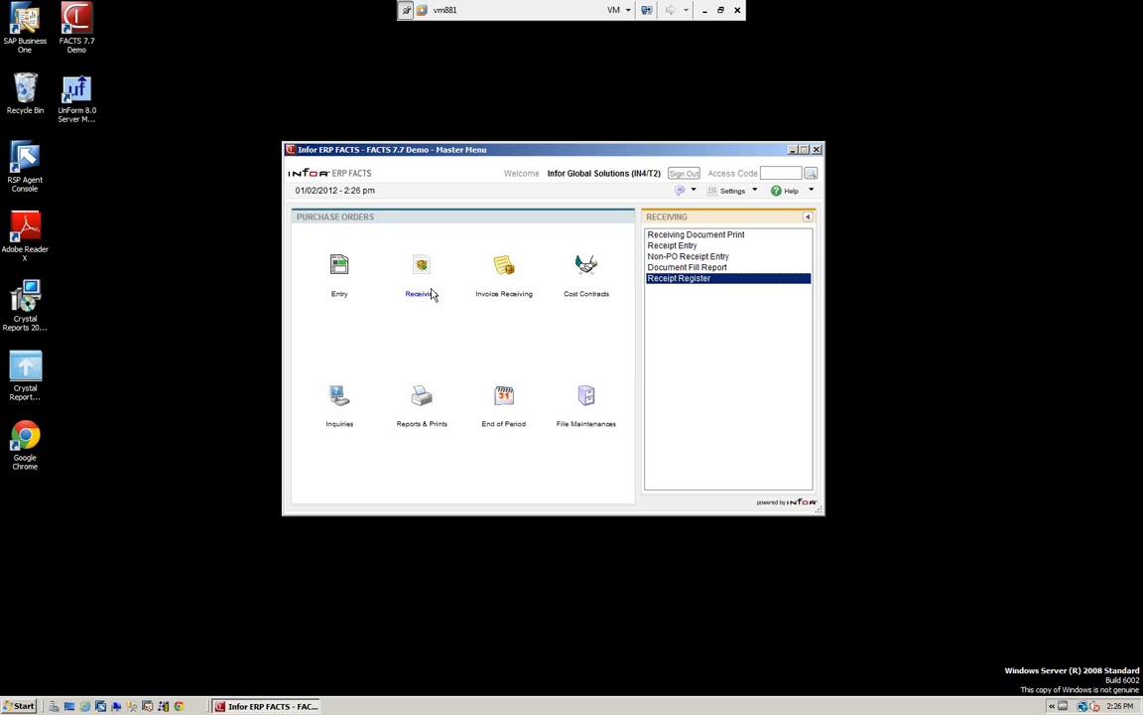
# Run the Uninvoiced Receipts Report in summary for all vendors and dates in warehouse 01, review it, and close it.
pyautogui.click(506, 269)
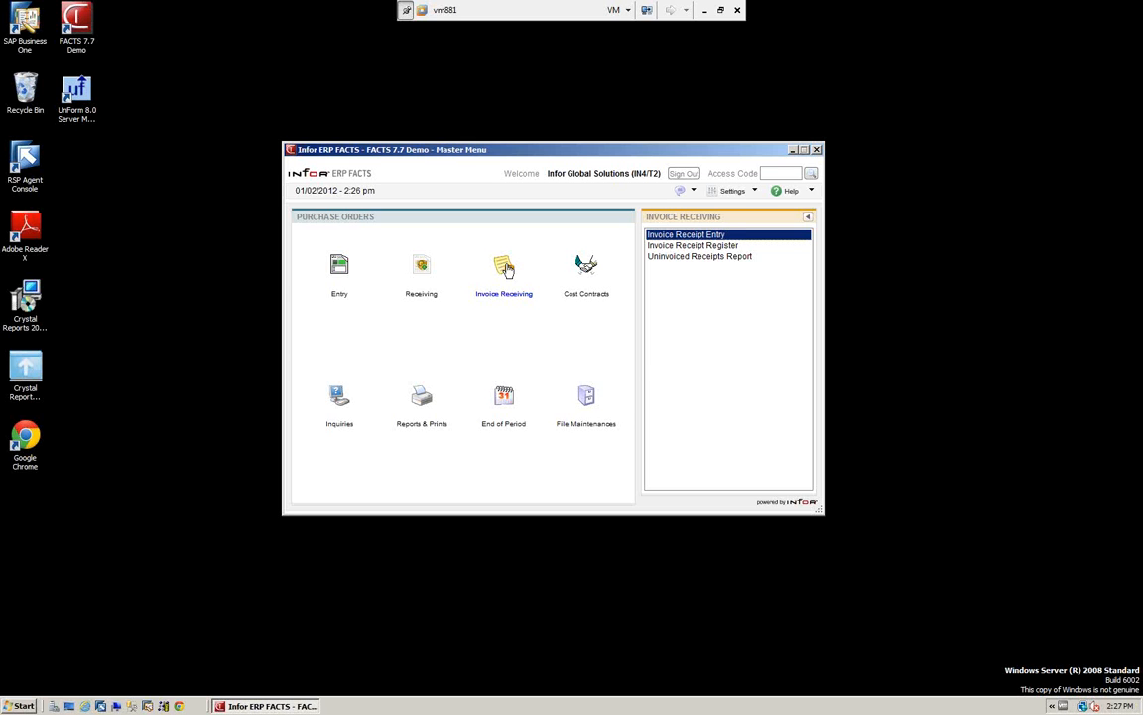
pyautogui.click(712, 258)
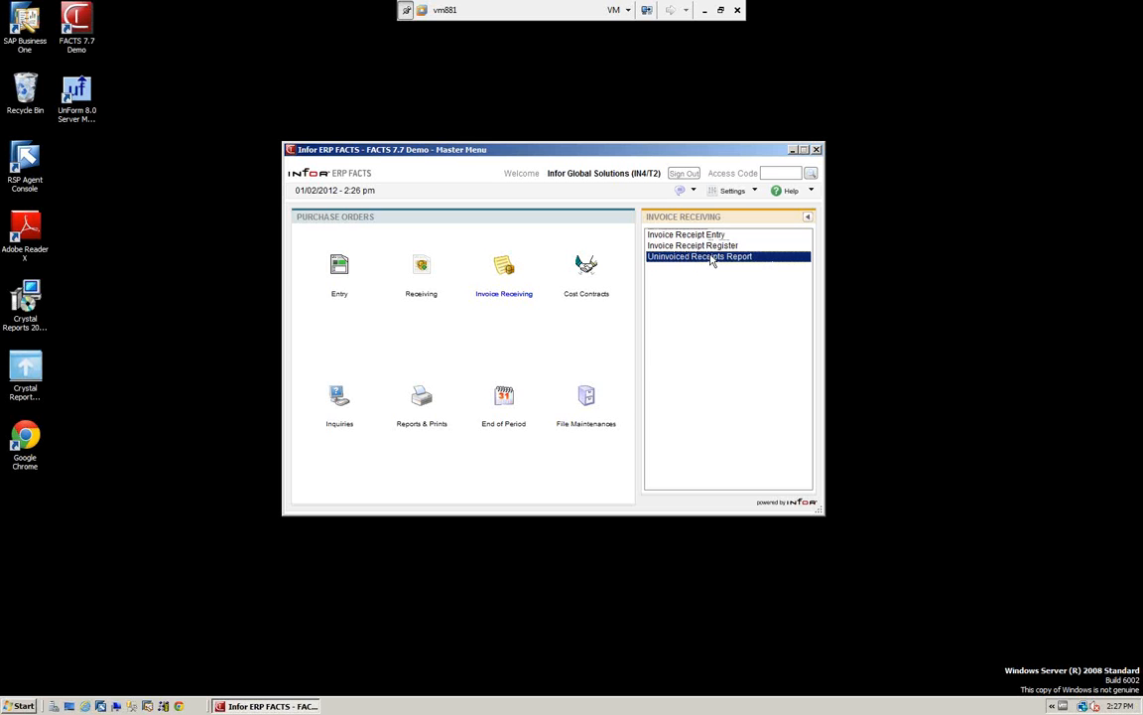
pyautogui.doubleClick(711, 258)
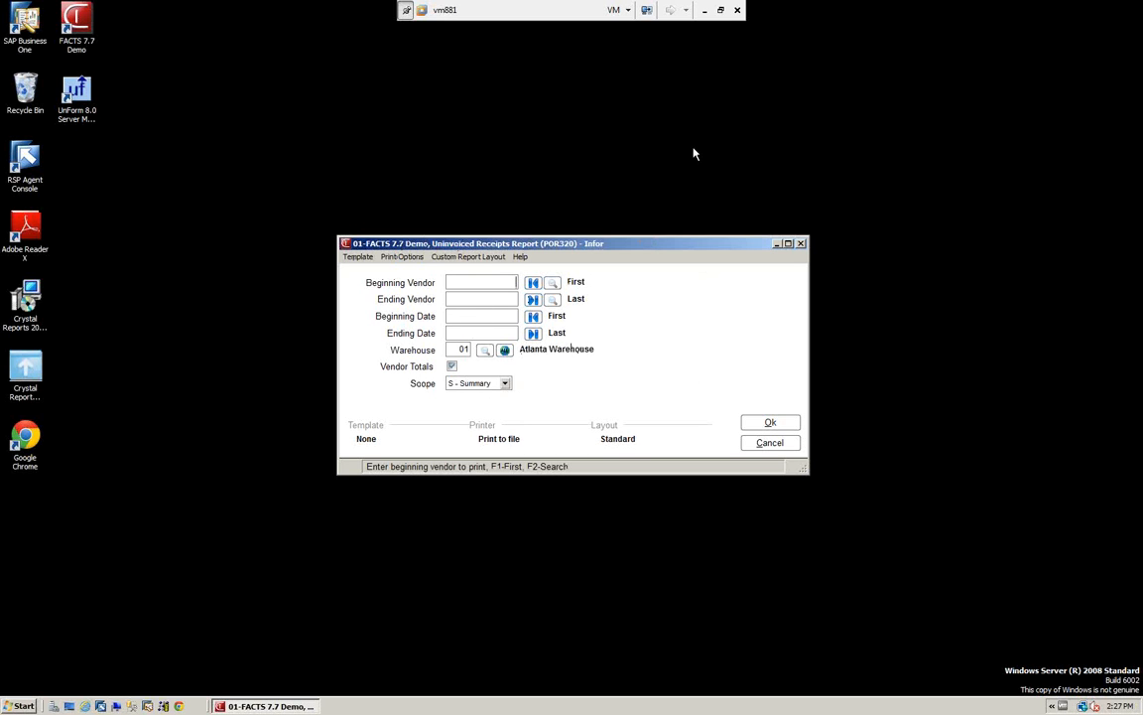
pyautogui.click(767, 418)
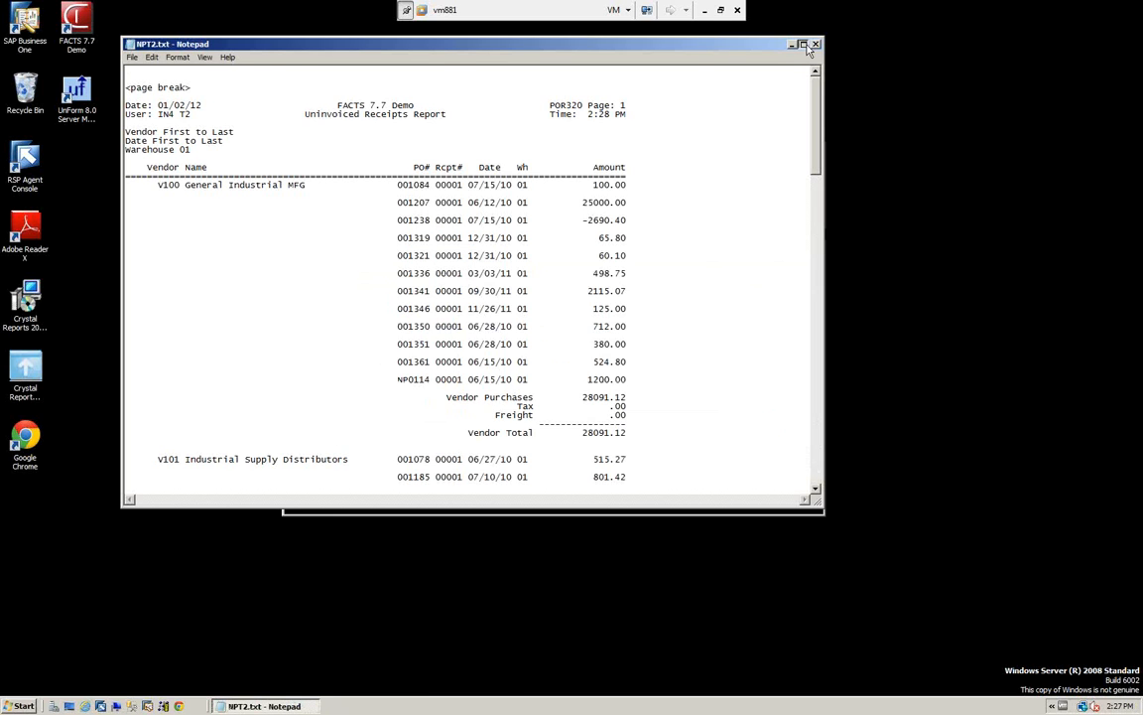
pyautogui.doubleClick(727, 41)
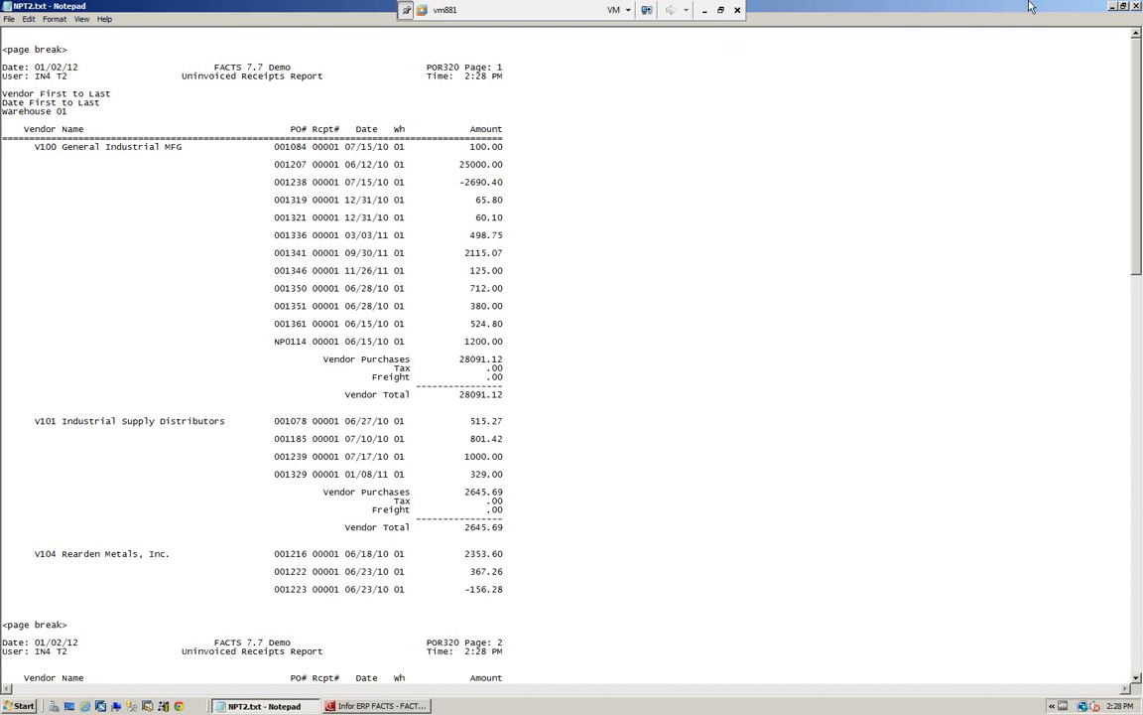
pyautogui.click(1137, 8)
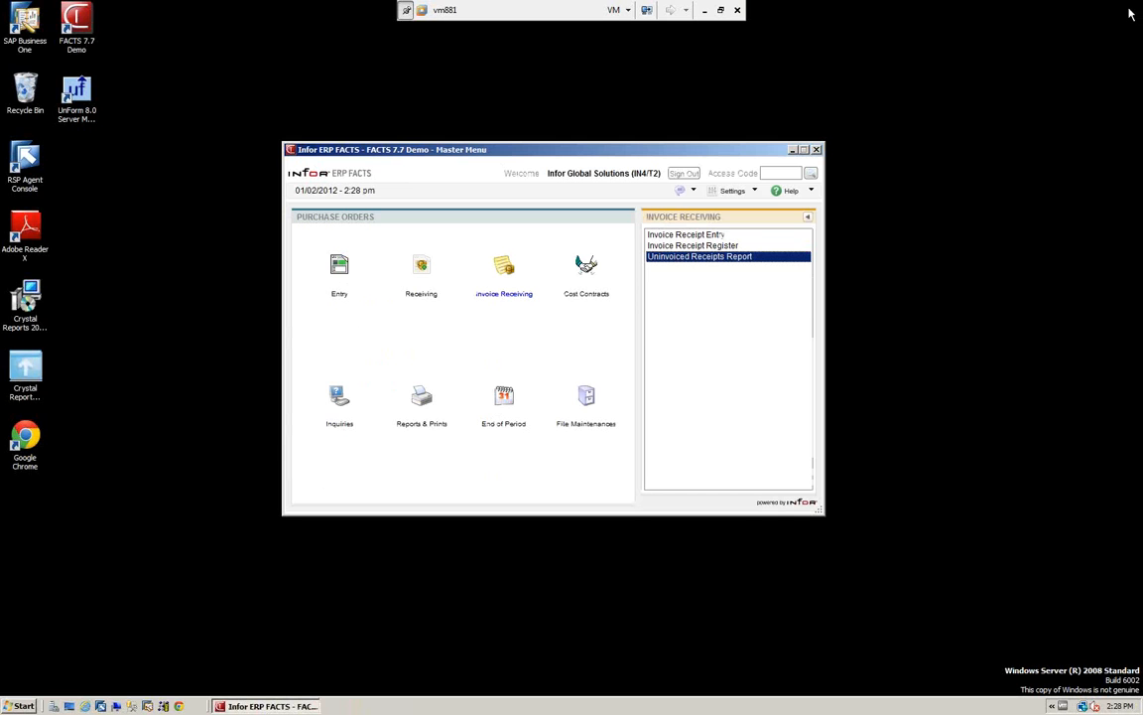
# Open Invoice Receipt Entry and enter vendor V100, keeping the posting period 06/2010.
pyautogui.click(675, 235)
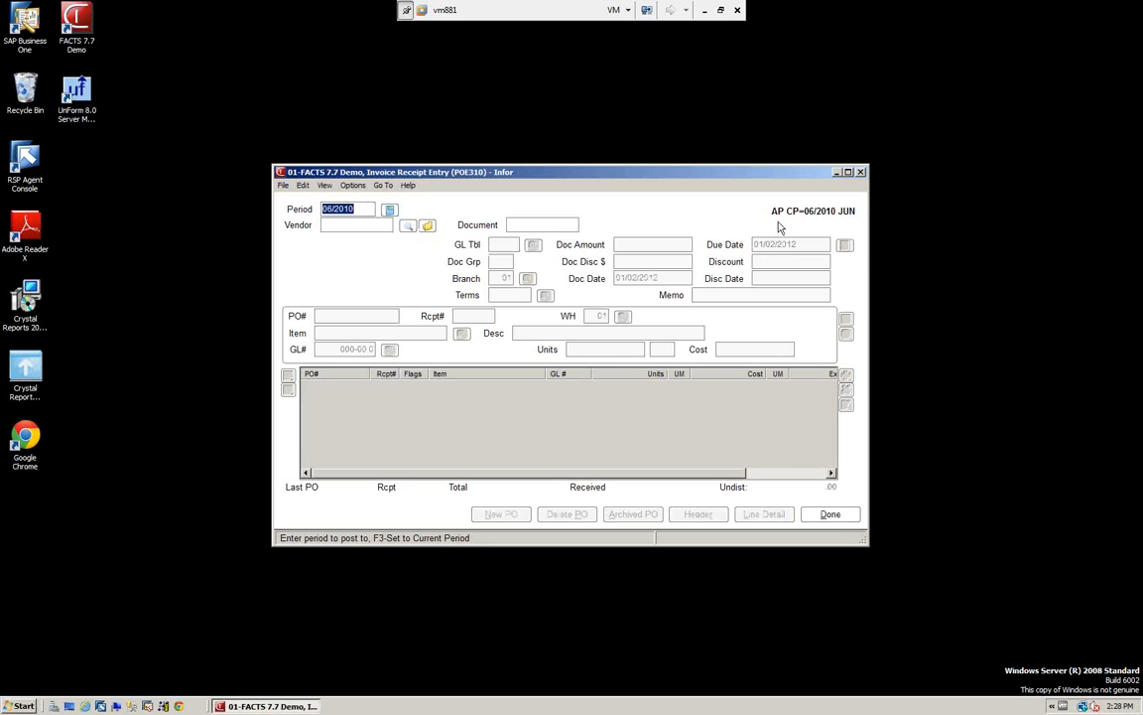
pyautogui.click(367, 228)
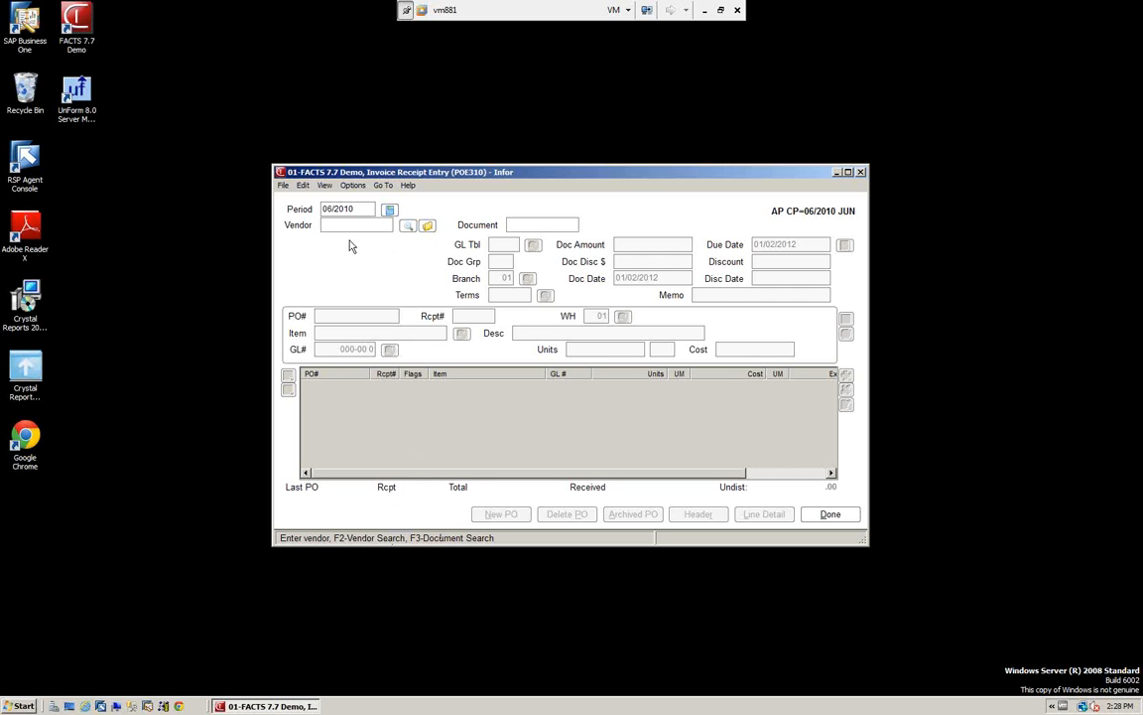
pyautogui.write('V100')
pyautogui.click(349, 241)
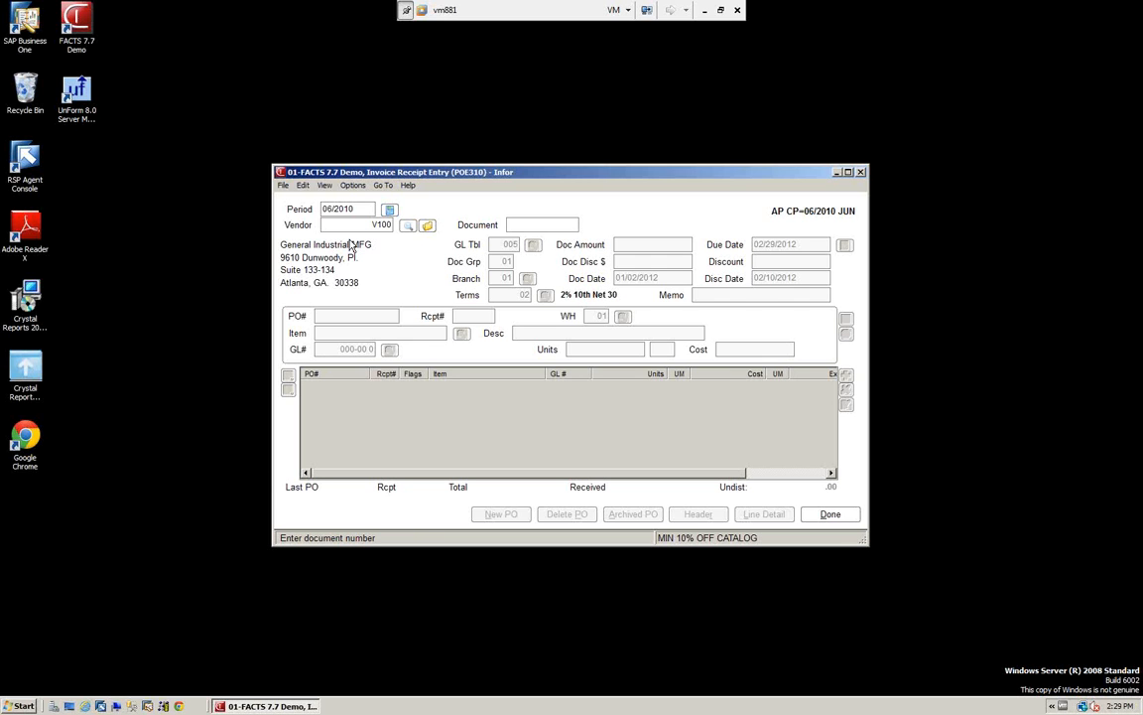
# Try to use 123456 as the invoice's document number.
pyautogui.write('123456')
pyautogui.press('Return')
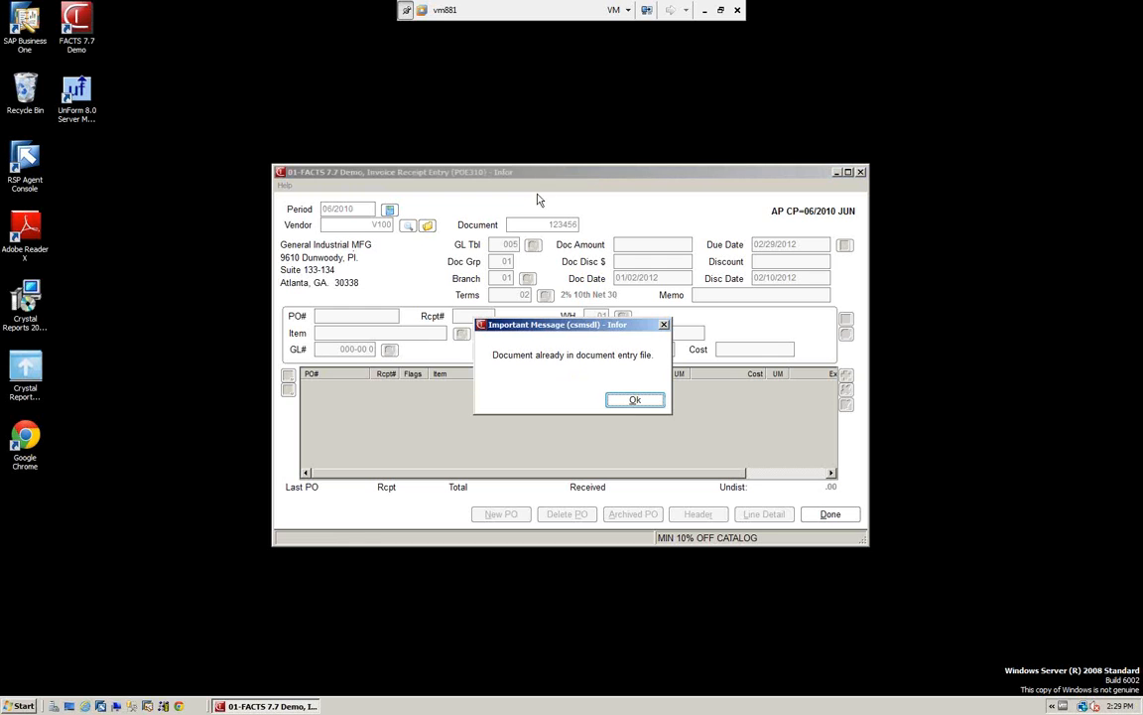
pyautogui.click(634, 399)
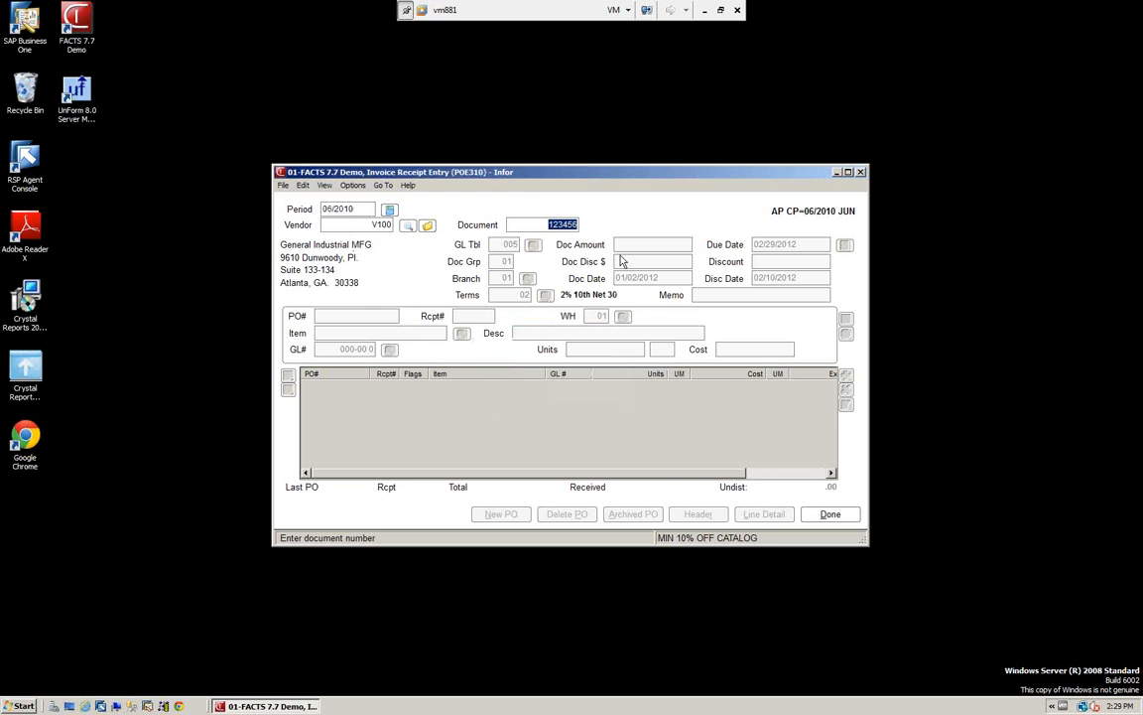
pyautogui.press('Return')
pyautogui.click(640, 401)
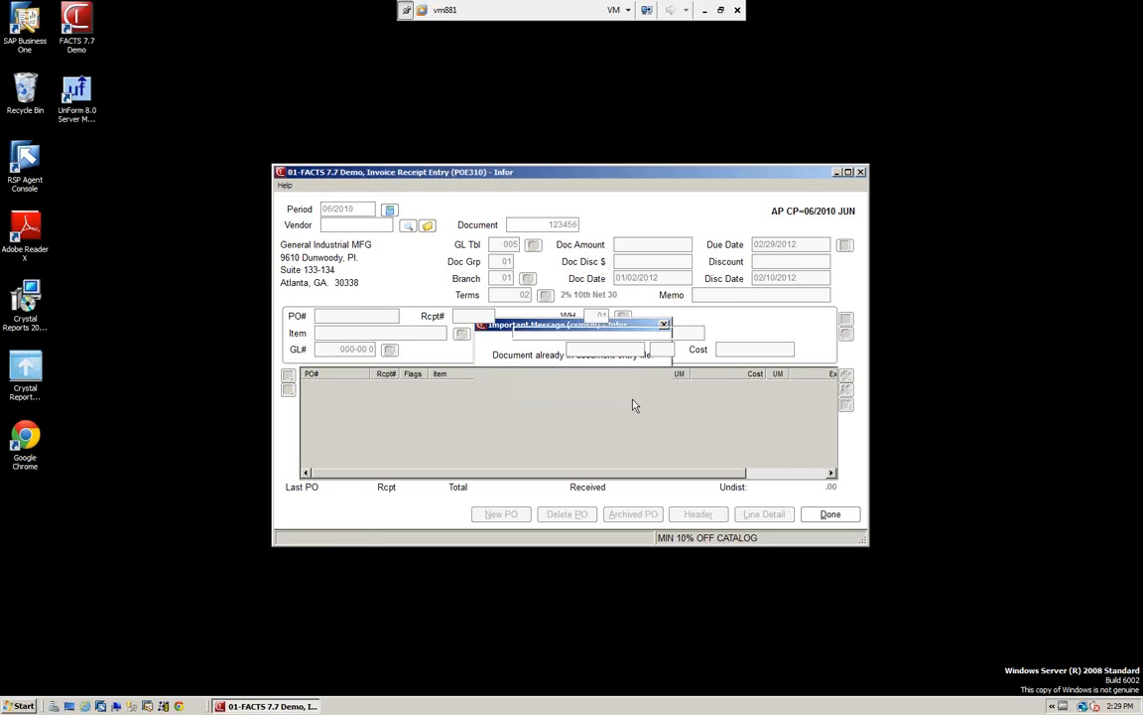
# Change the last digit of the document number so that it reads 123457, and accept it.
pyautogui.click(574, 225)
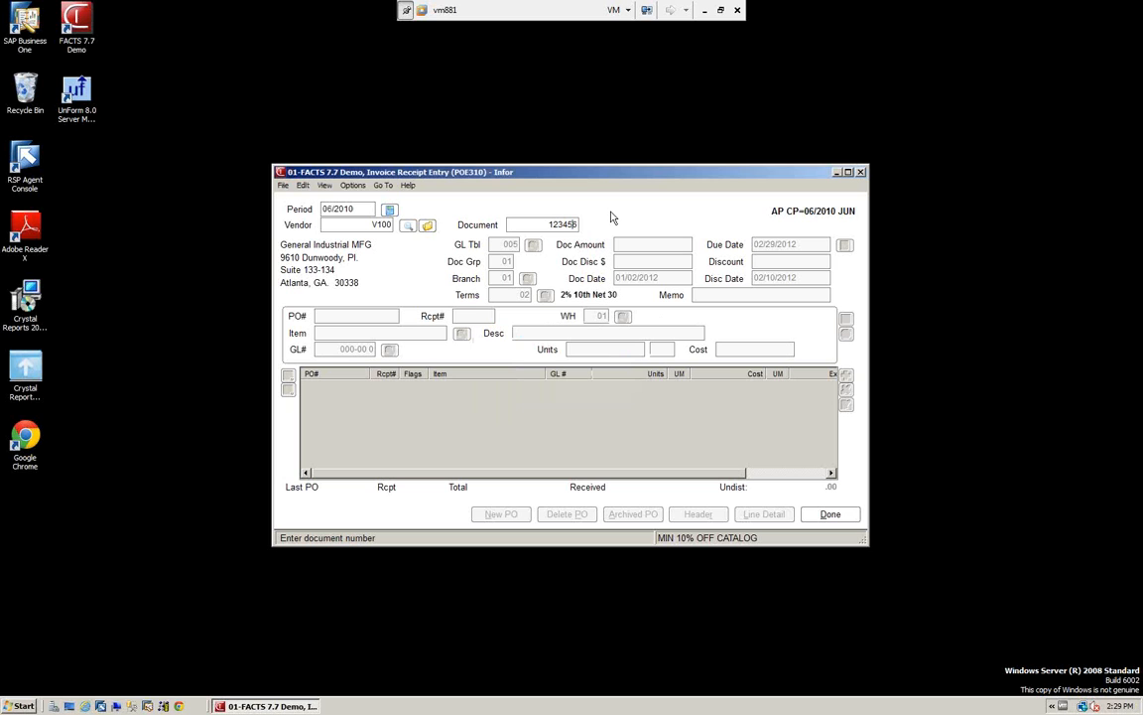
pyautogui.press('Delete')
pyautogui.write('7')
pyautogui.press('Return')
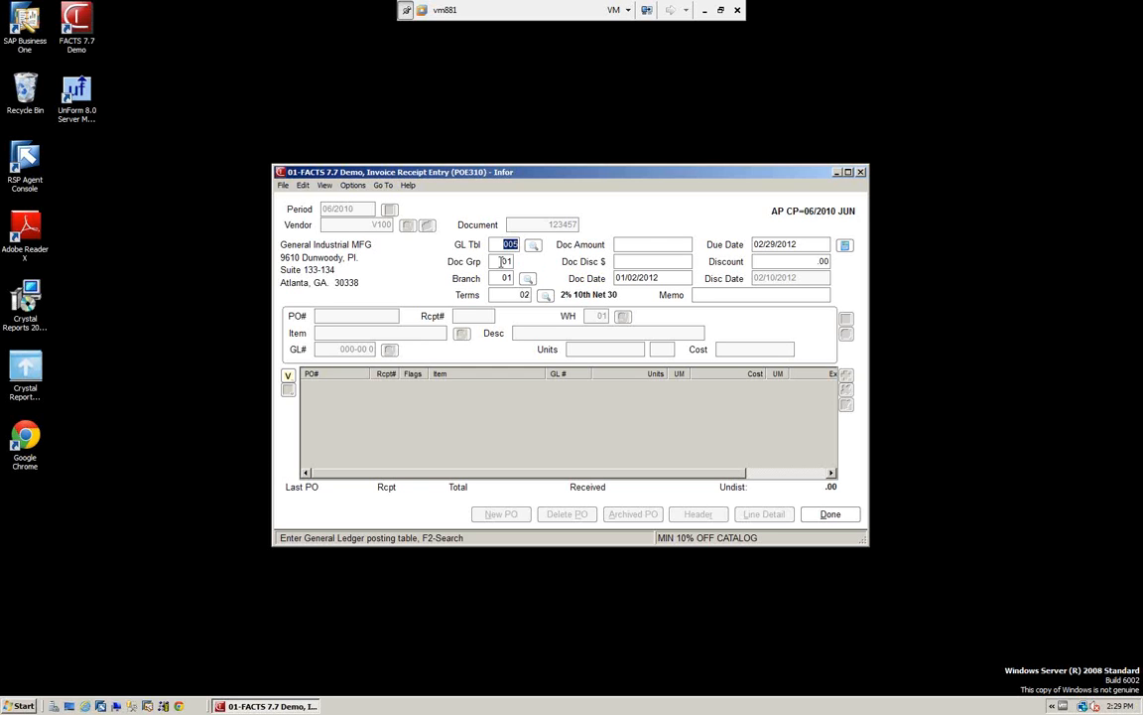
# Set the invoice's document amount to 671.70.
pyautogui.click(641, 248)
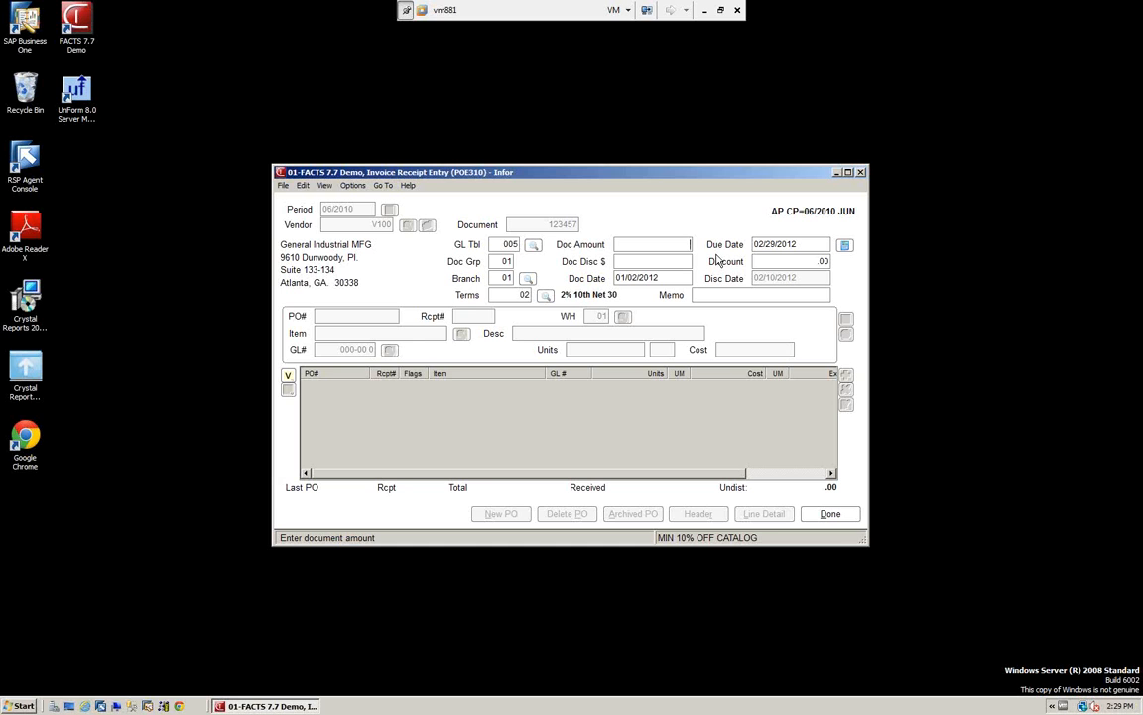
pyautogui.write('671.7')
pyautogui.press('Tab')
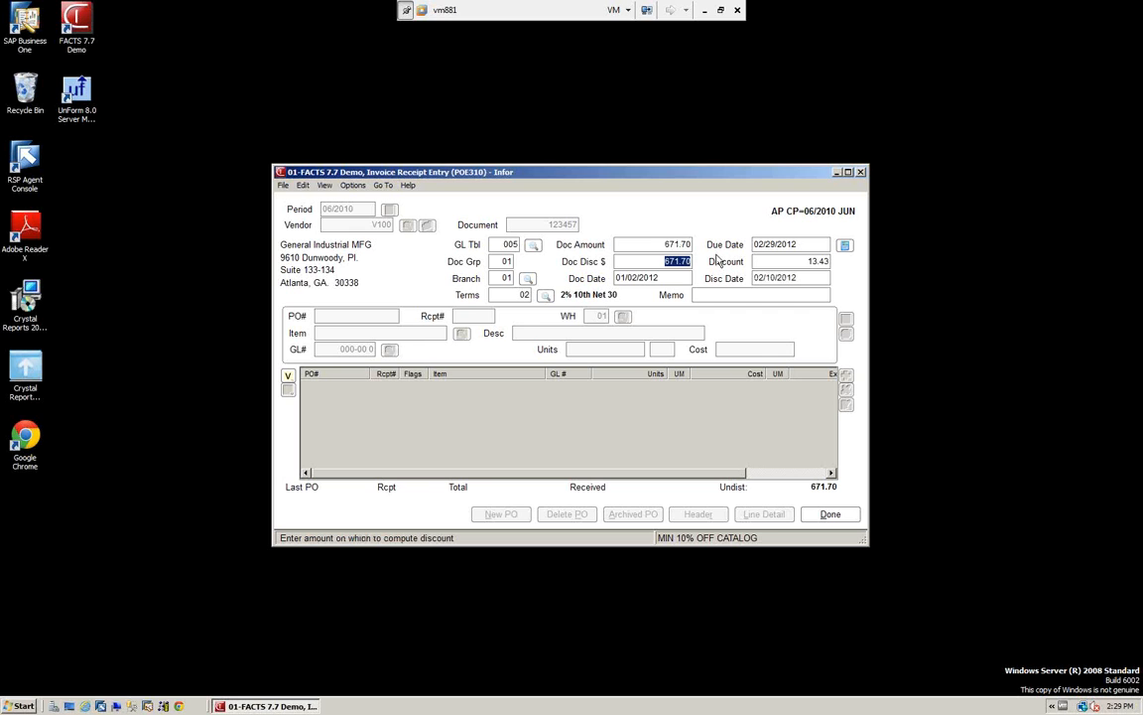
# Set the invoice's document date to 06/15/2010, keeping the discountable amount and leaving the memo blank.
pyautogui.press('Tab')
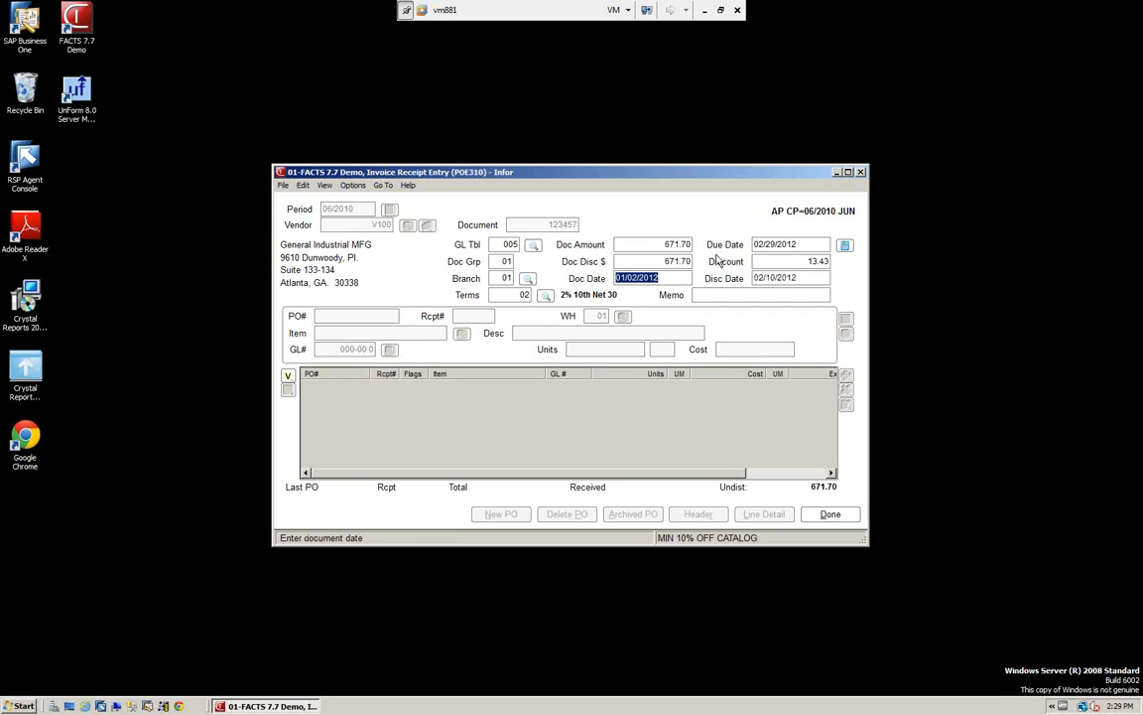
pyautogui.write('061510')
pyautogui.press('Tab')
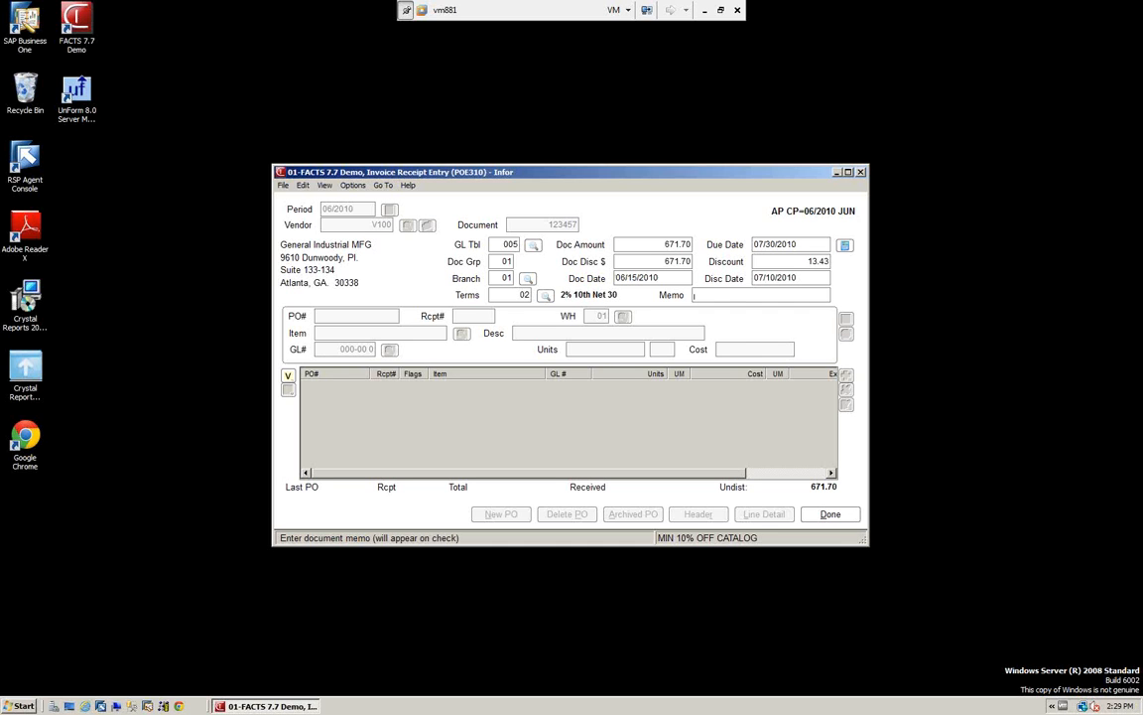
pyautogui.press('Tab')
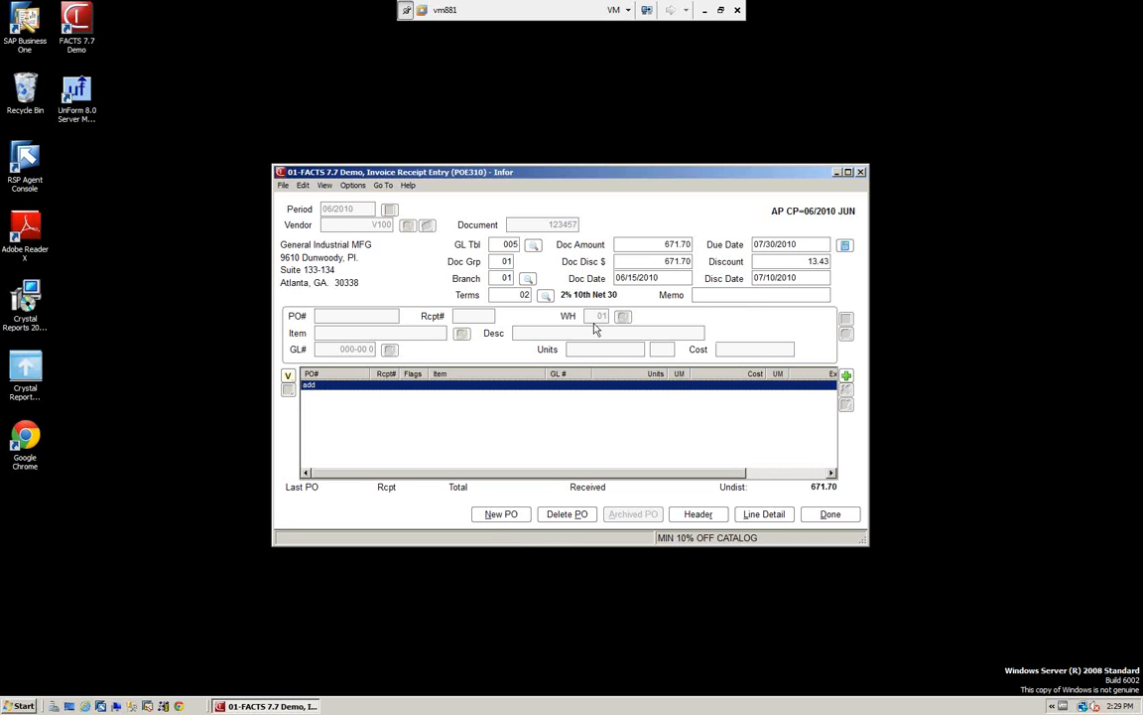
# Add the 524.80 purchase order receipt dated 06/15/2010 to the invoice, using Select Lines to Import.
pyautogui.click(502, 515)
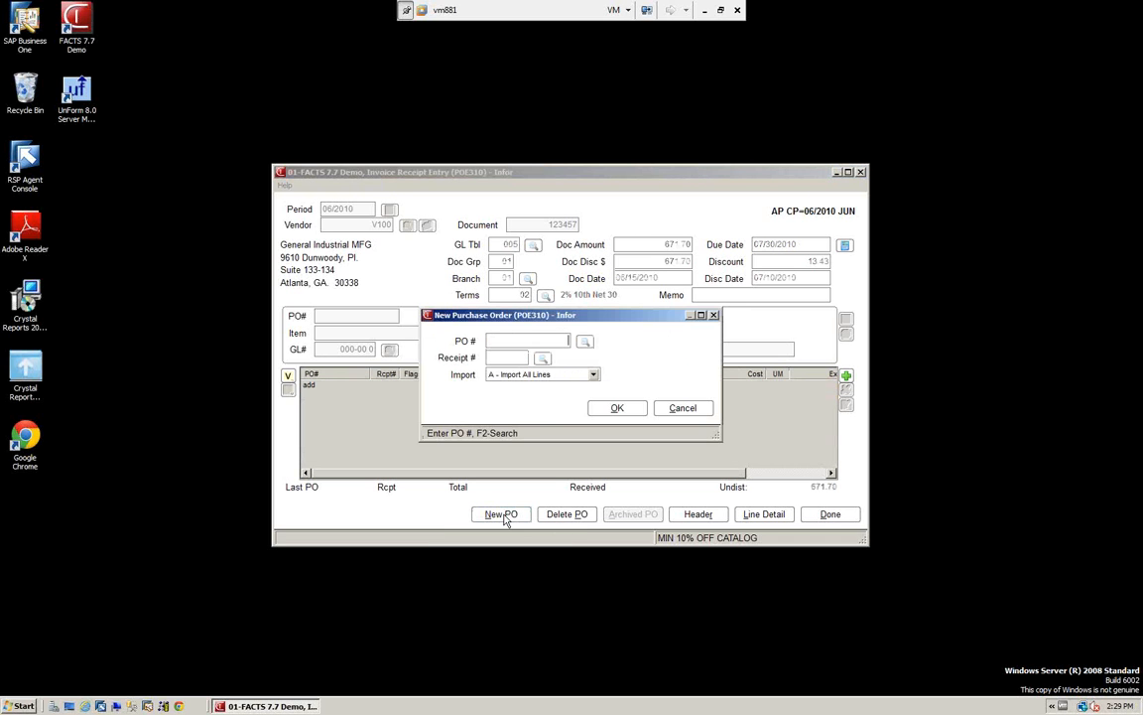
pyautogui.click(585, 342)
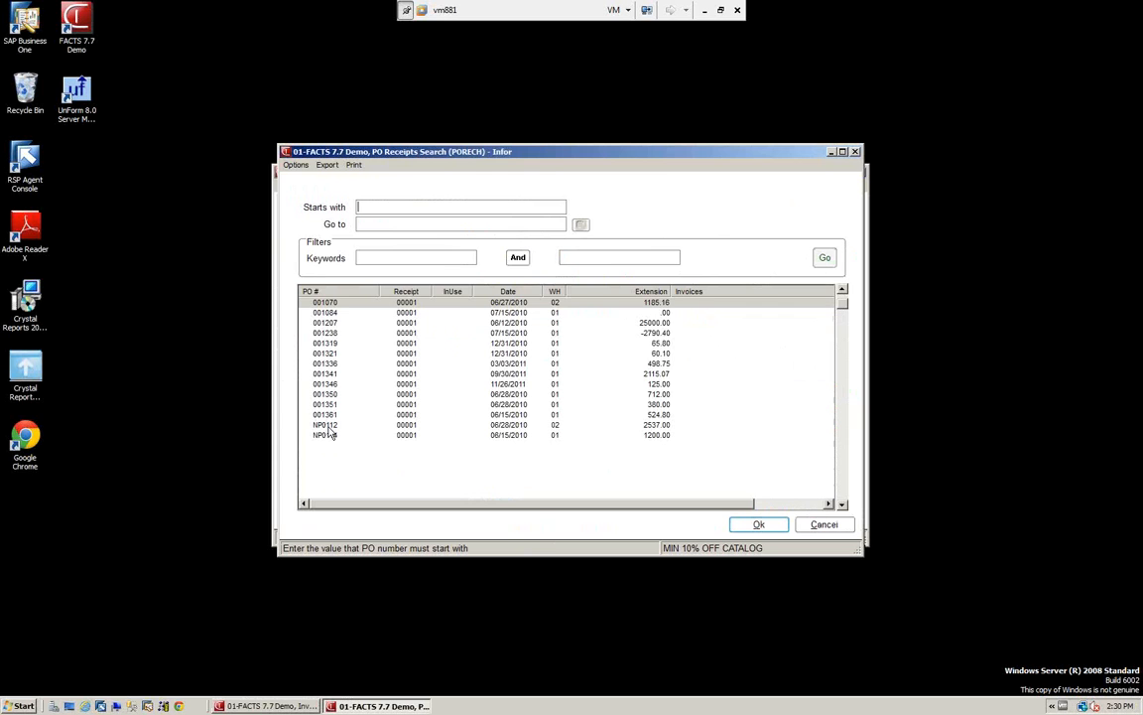
pyautogui.click(330, 416)
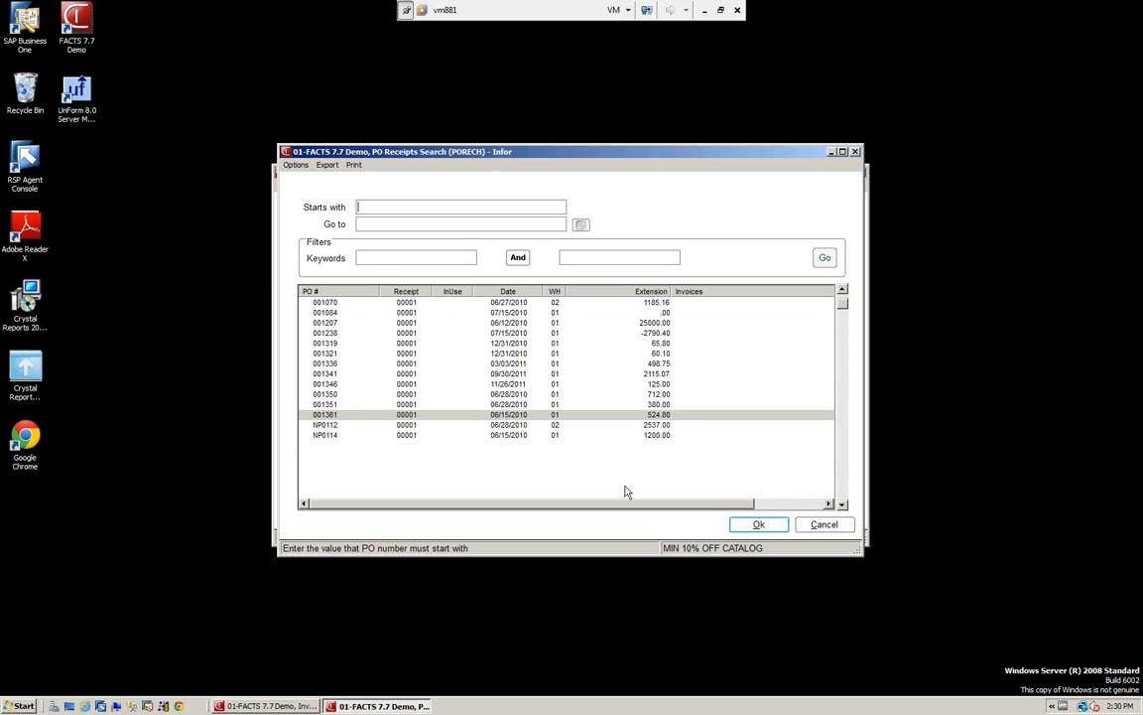
pyautogui.click(759, 525)
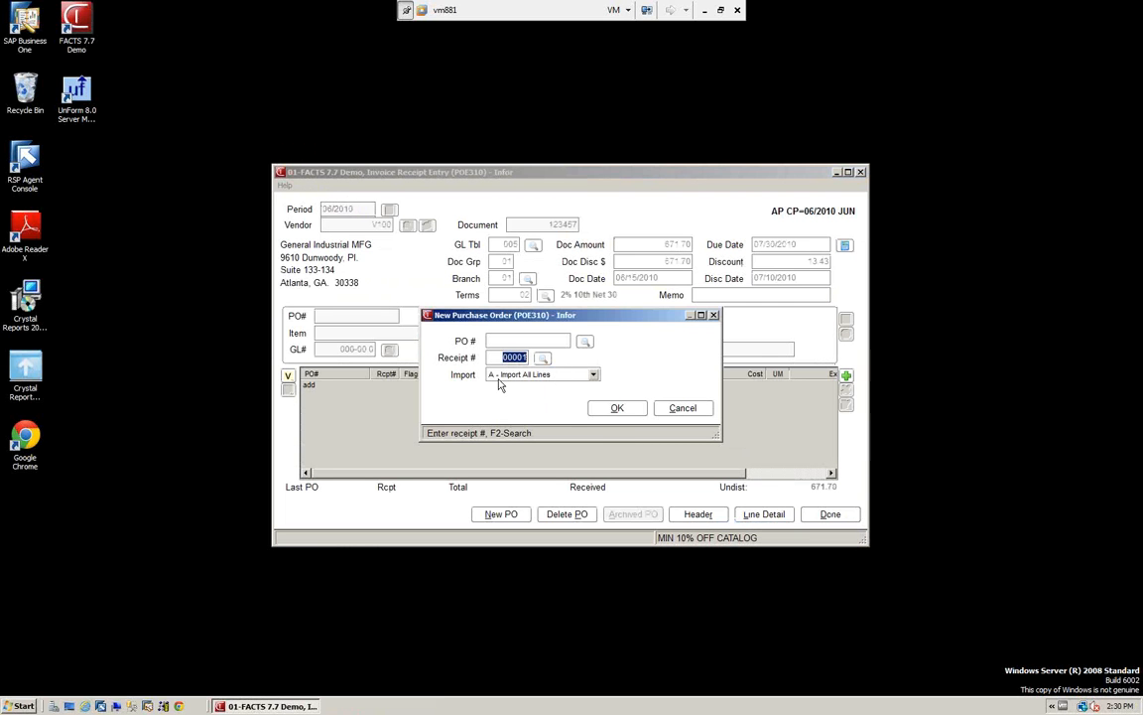
pyautogui.click(594, 376)
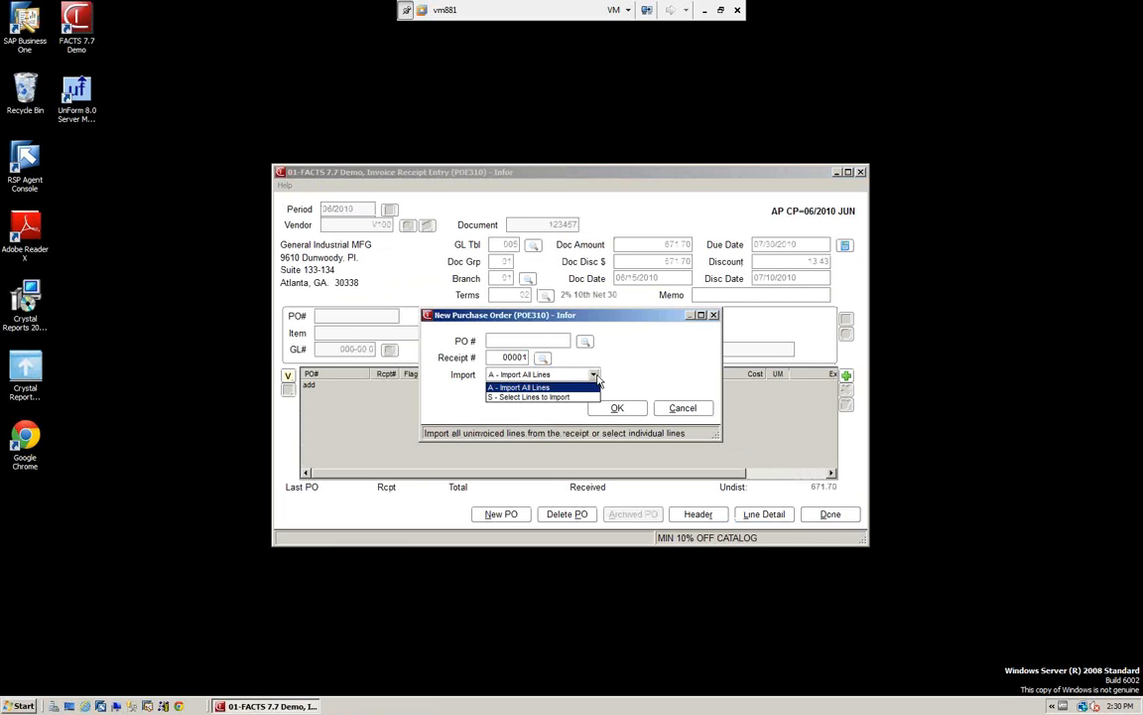
pyautogui.click(571, 396)
pyautogui.click(617, 409)
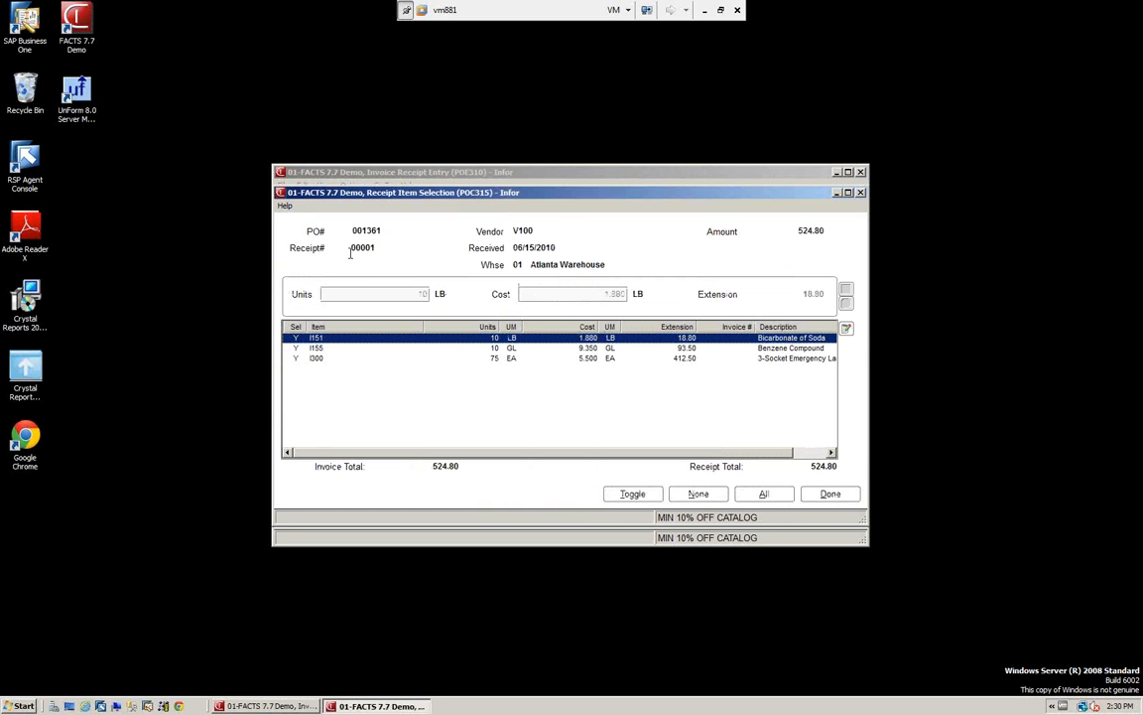
# Toggle a receipt line's selection off and back on, and import items I151, I155 and I300 into the invoice.
pyautogui.click(296, 358)
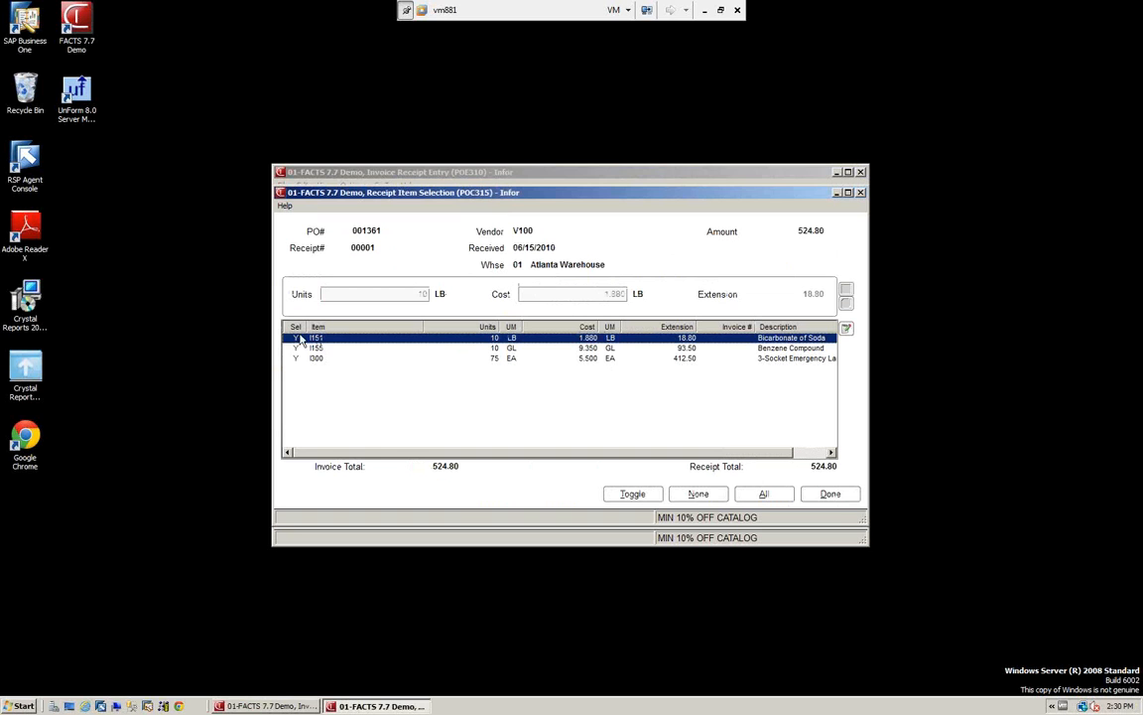
pyautogui.click(632, 494)
pyautogui.click(633, 495)
pyautogui.click(830, 494)
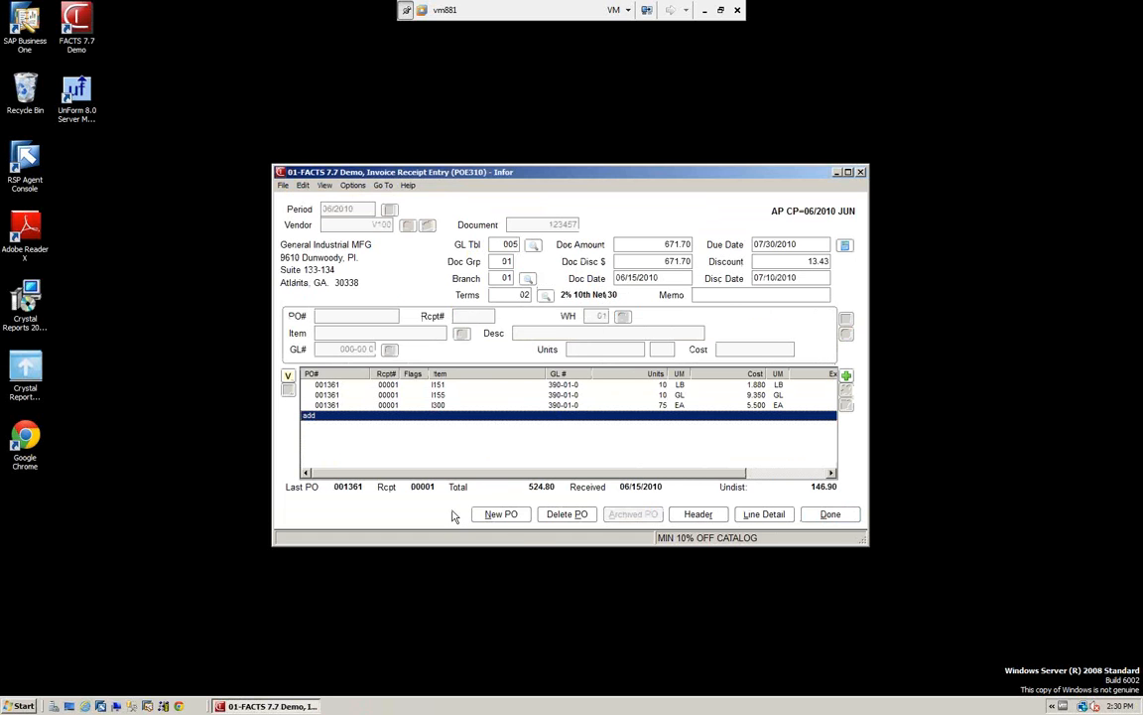
# Add the 1200.00 purchase order receipt dated 06/15/2010 to the same invoice, importing all lines.
pyautogui.click(501, 513)
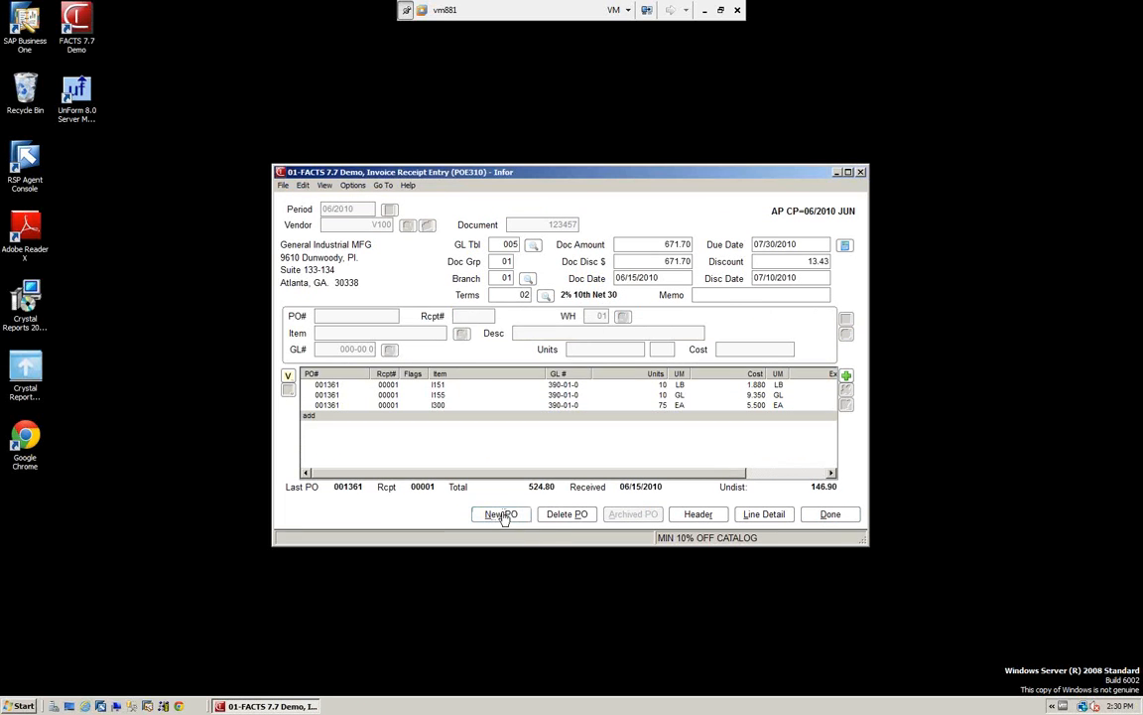
pyautogui.click(585, 340)
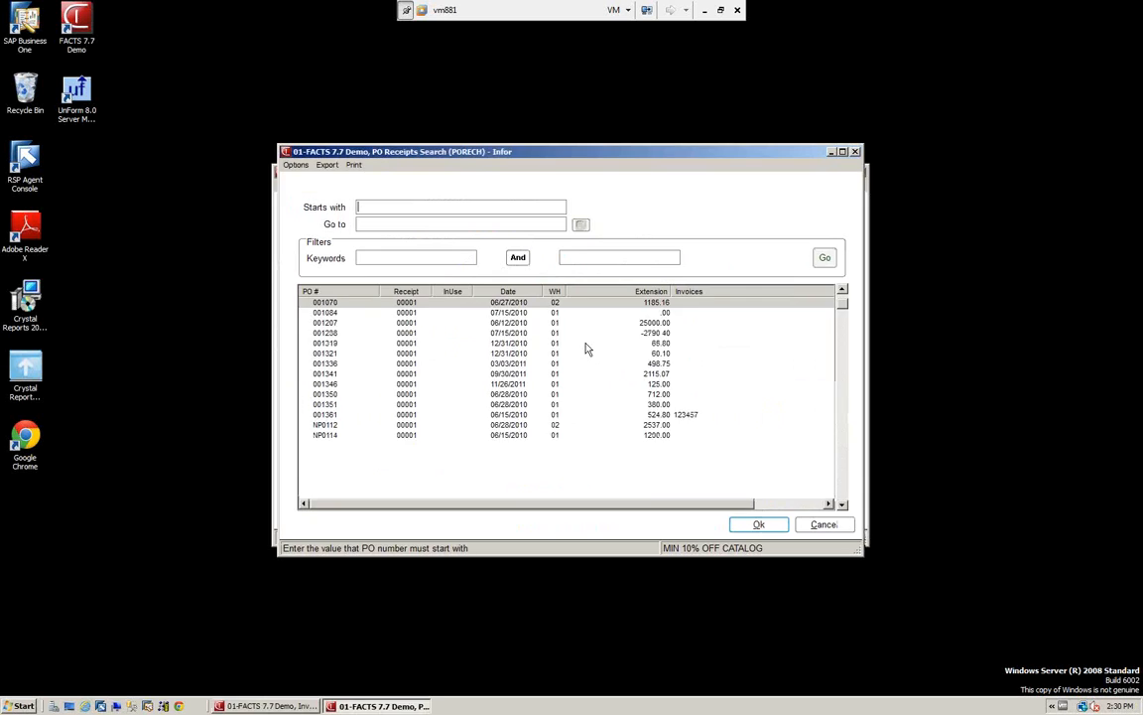
pyautogui.click(330, 437)
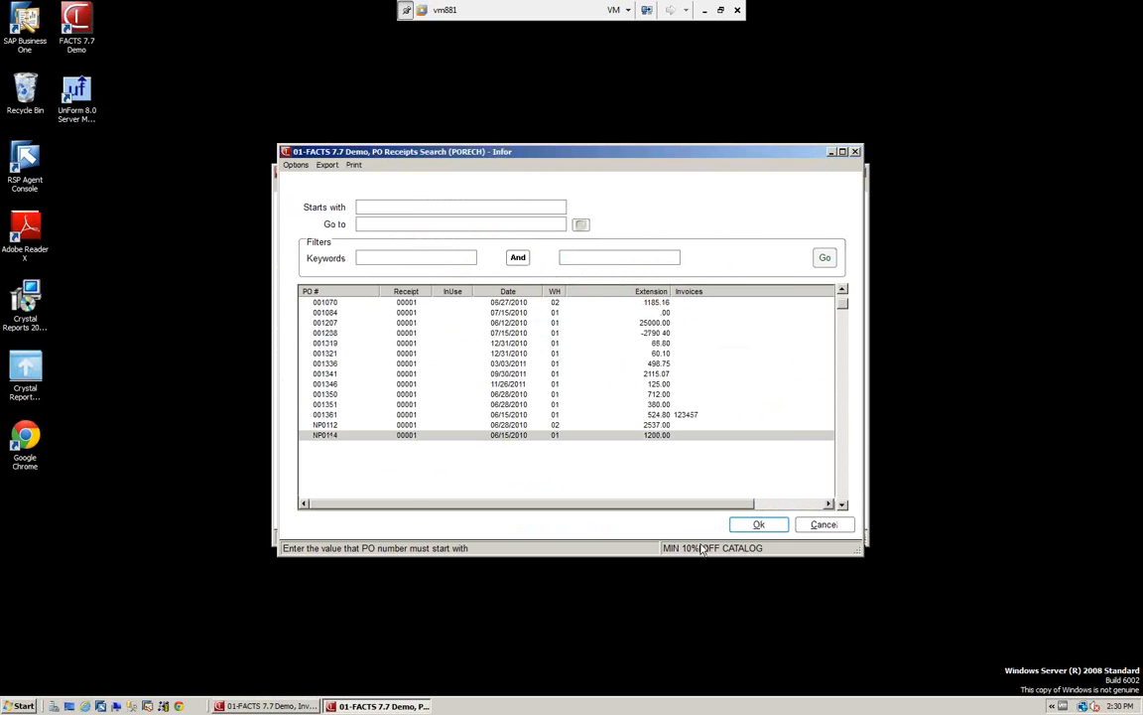
pyautogui.click(754, 526)
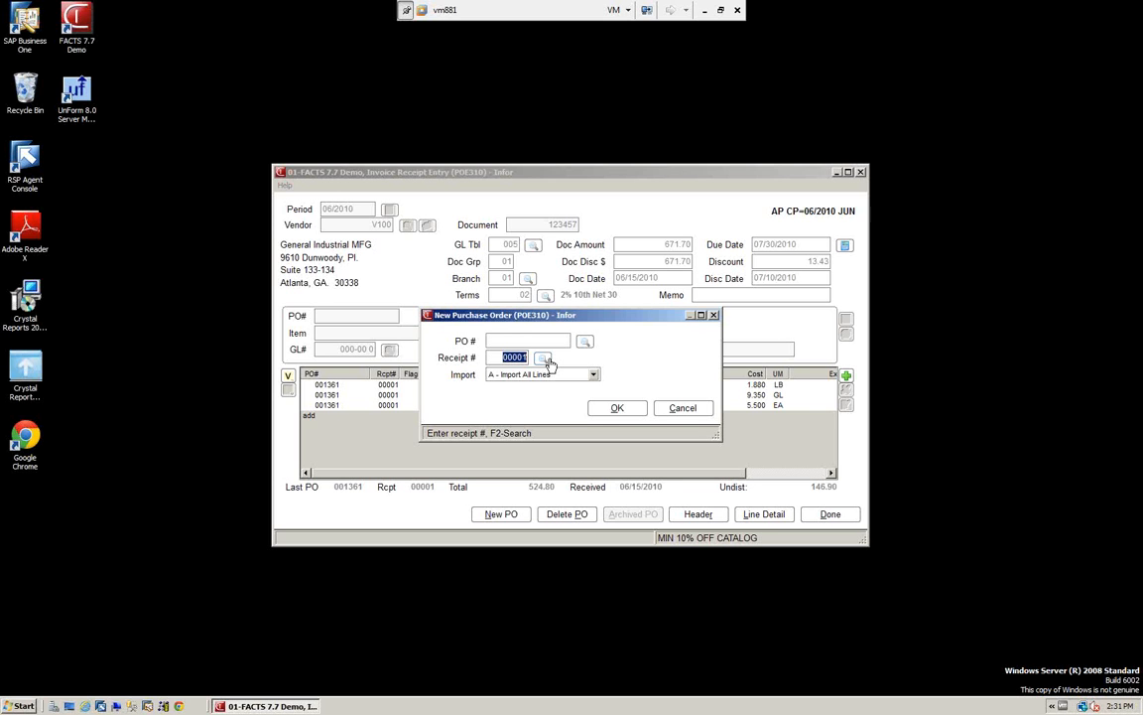
pyautogui.click(615, 408)
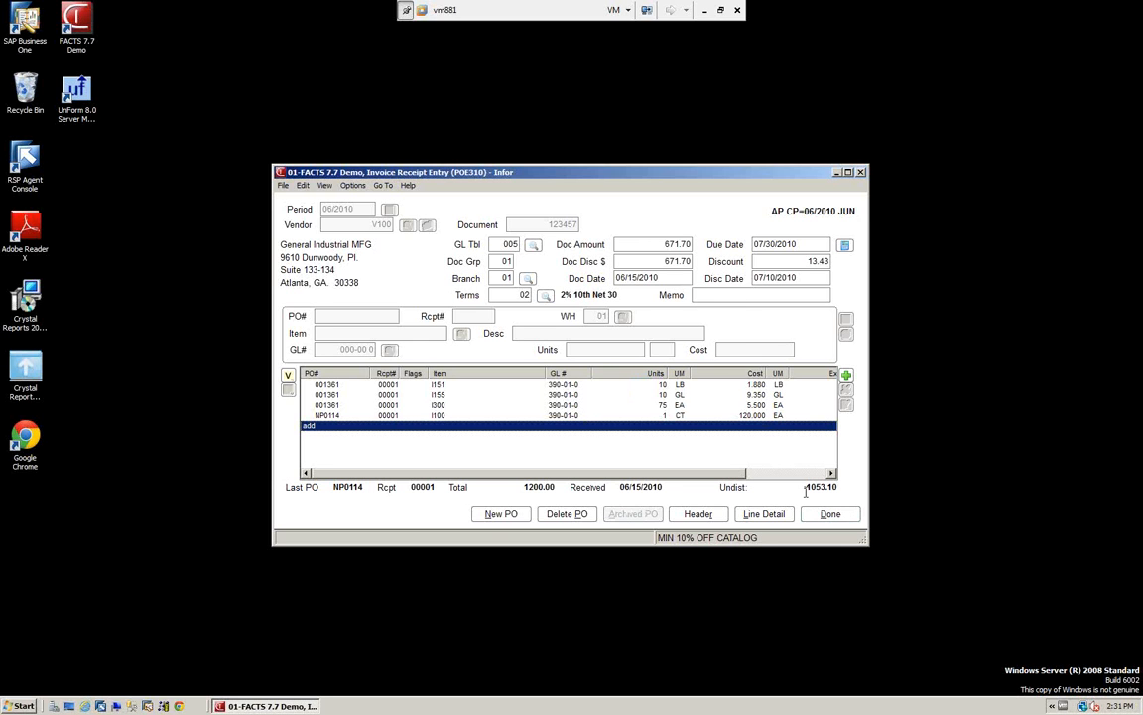
# Try 1871.70 as the invoice's document amount and recalculate the discount and due dates.
pyautogui.click(652, 247)
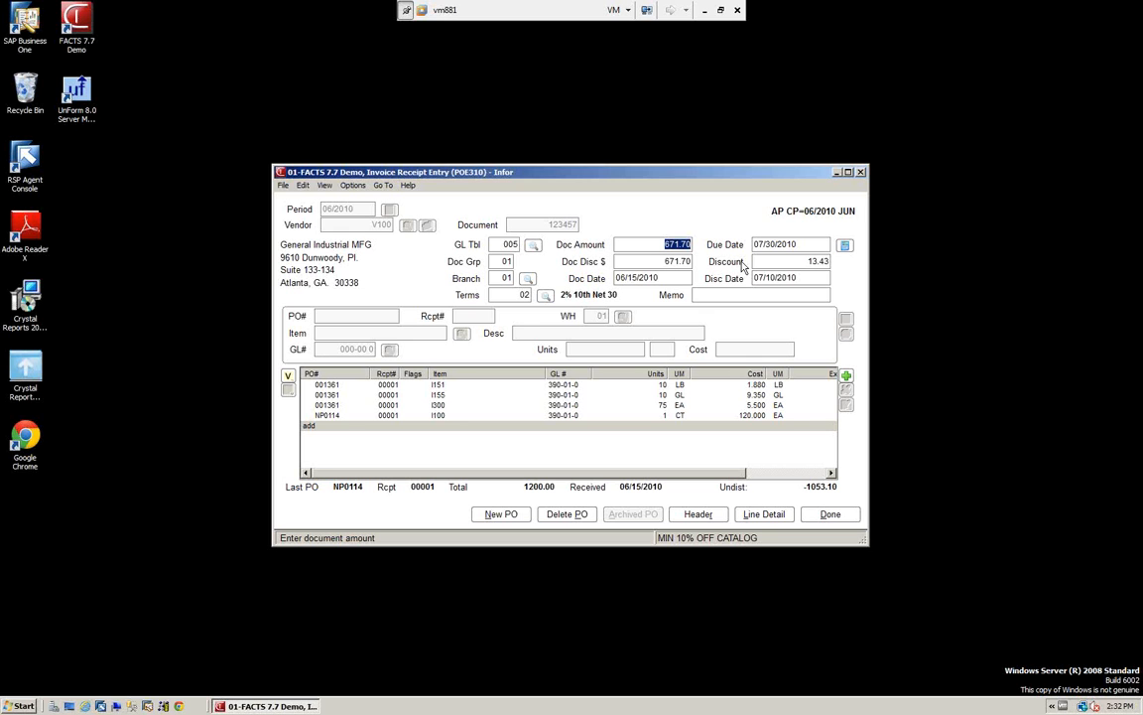
pyautogui.write('1871.70')
pyautogui.press('Tab')
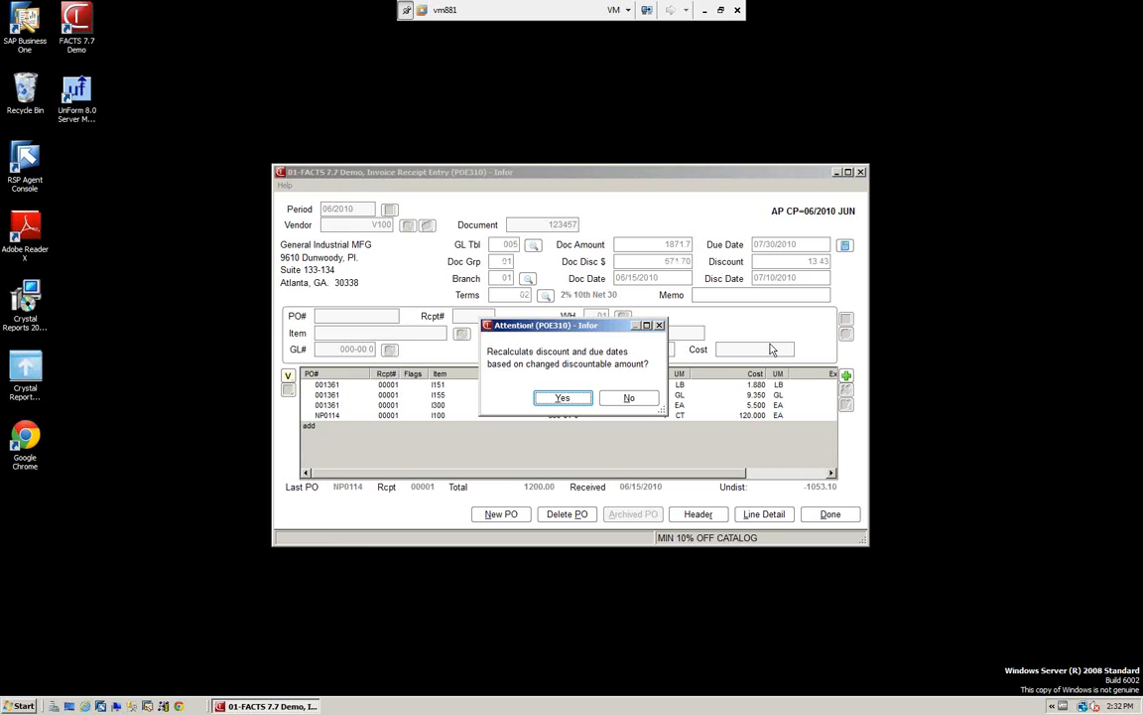
pyautogui.click(562, 399)
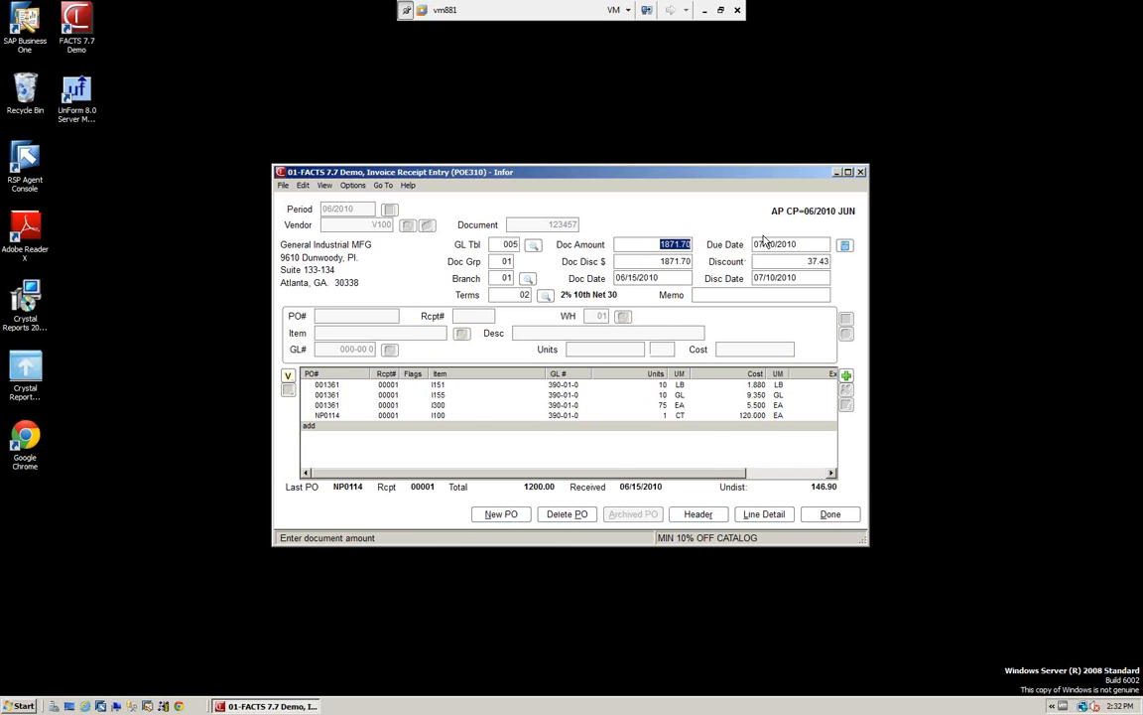
# Try 1.00 as the invoice's document amount, accepting recalculation of the discount and due dates.
pyautogui.write('1')
pyautogui.press('Return')
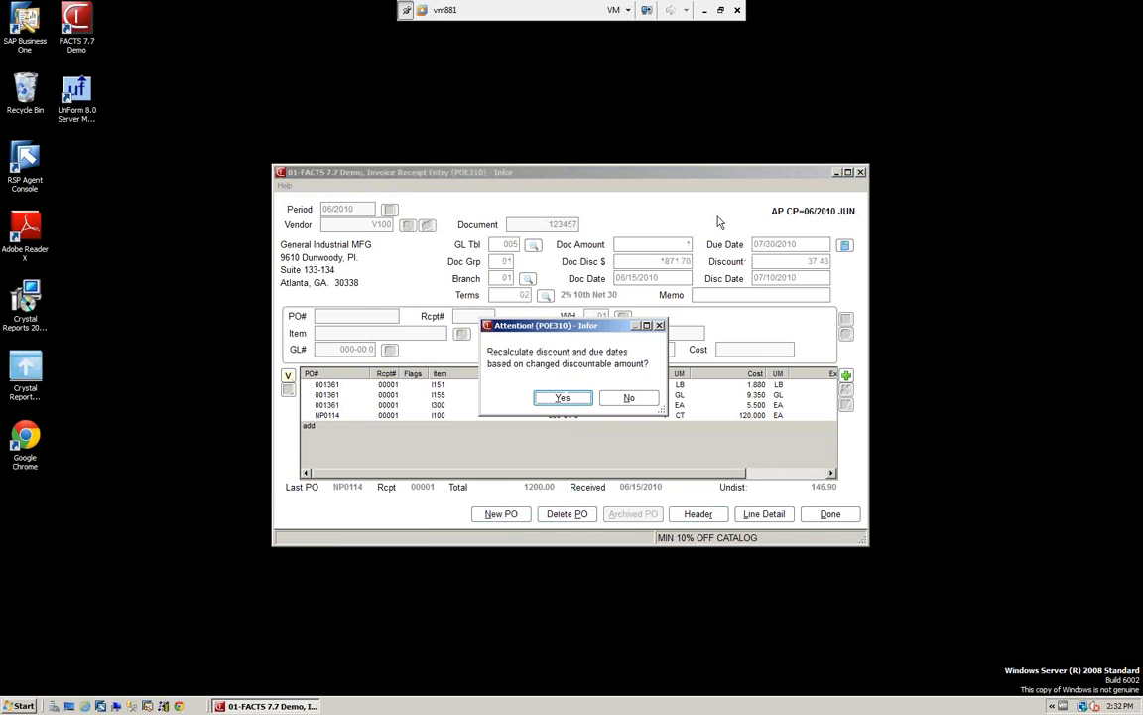
pyautogui.click(569, 400)
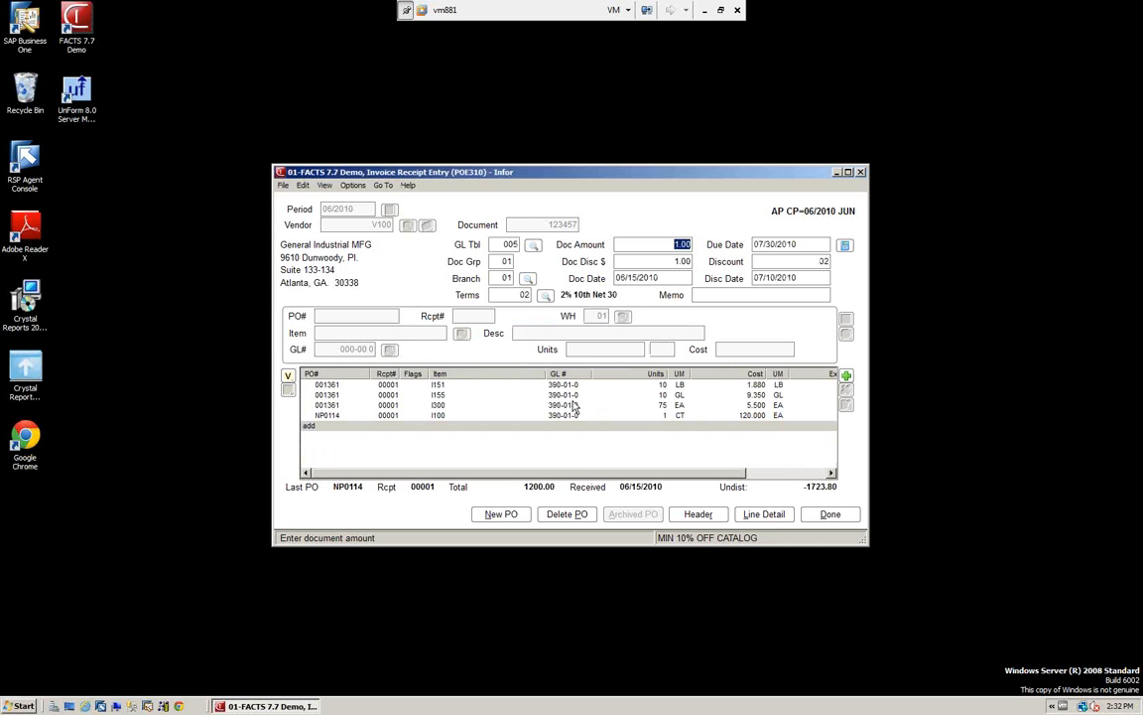
# Set the invoice's document amount to 1724.80 and recalculate the discount and due dates.
pyautogui.write('1724.8')
pyautogui.press('Return')
pyautogui.click(571, 403)
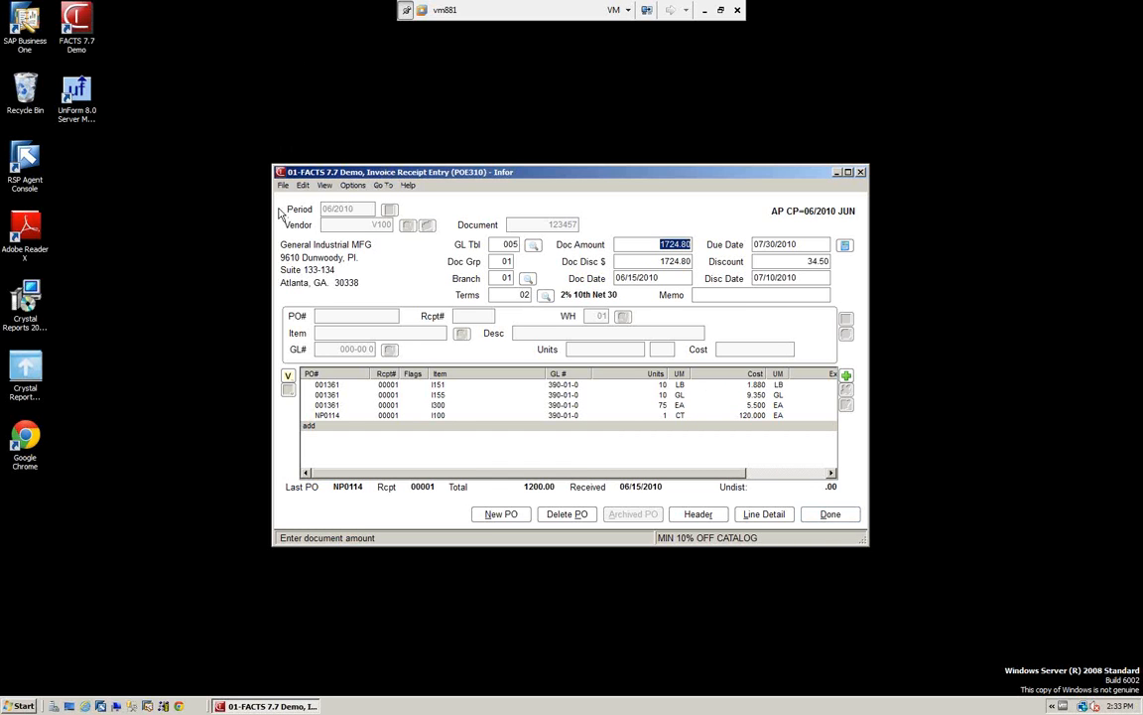
# Review the invoice's header detail without changing it, and finish the invoice document.
pyautogui.click(699, 513)
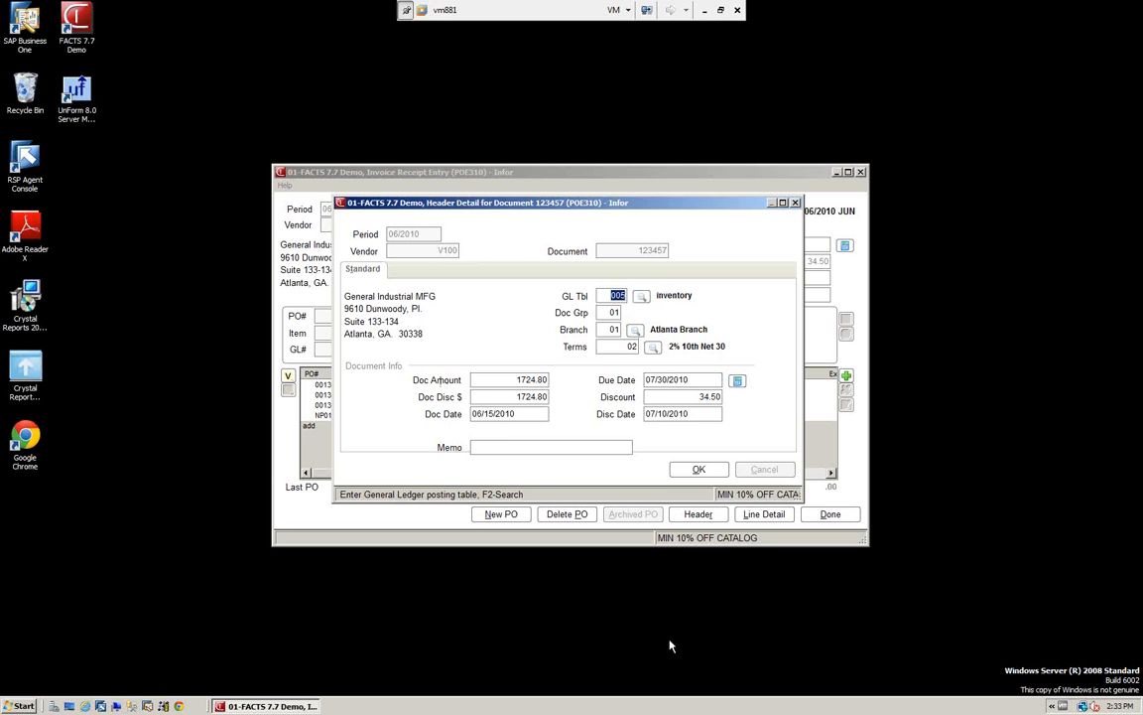
pyautogui.click(699, 471)
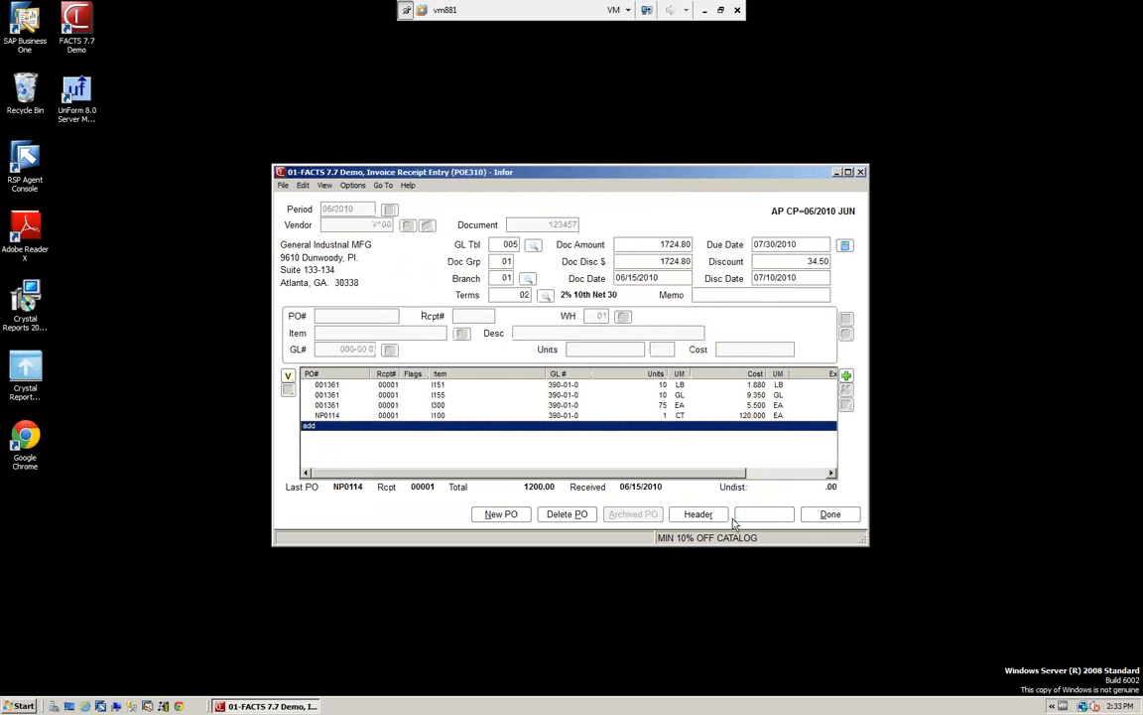
pyautogui.click(830, 514)
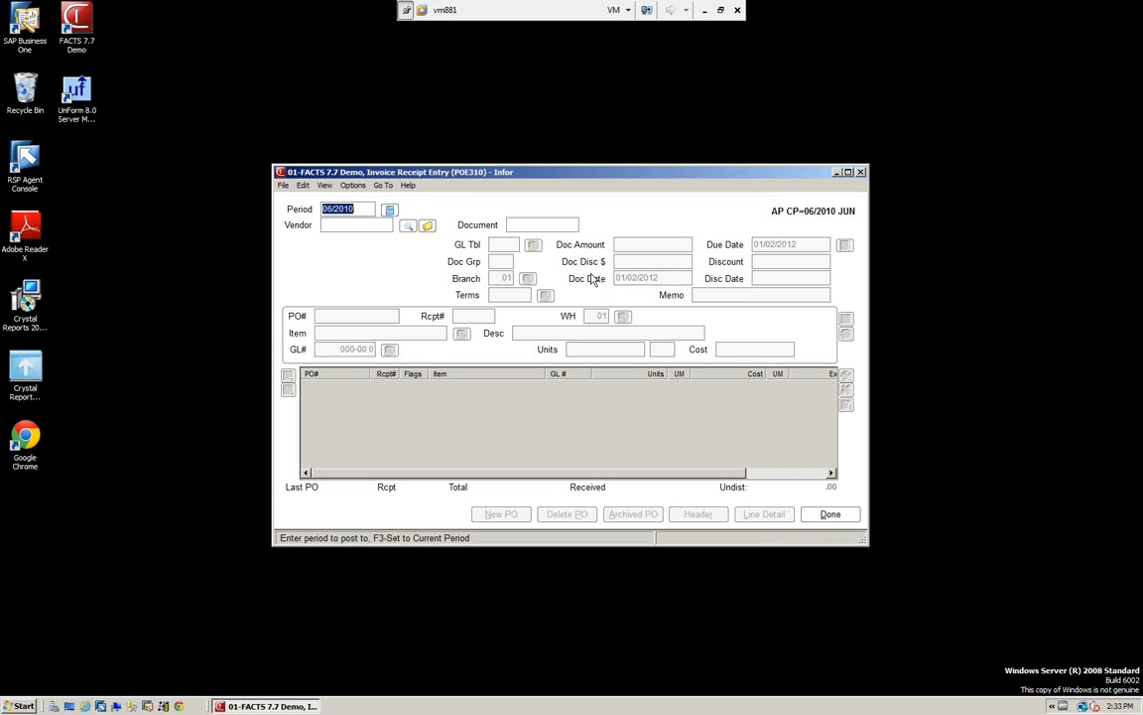
# Recall the General Industrial MFG invoice through the PO document search, view its lines, and leave Invoice Receipt Entry.
pyautogui.click(427, 228)
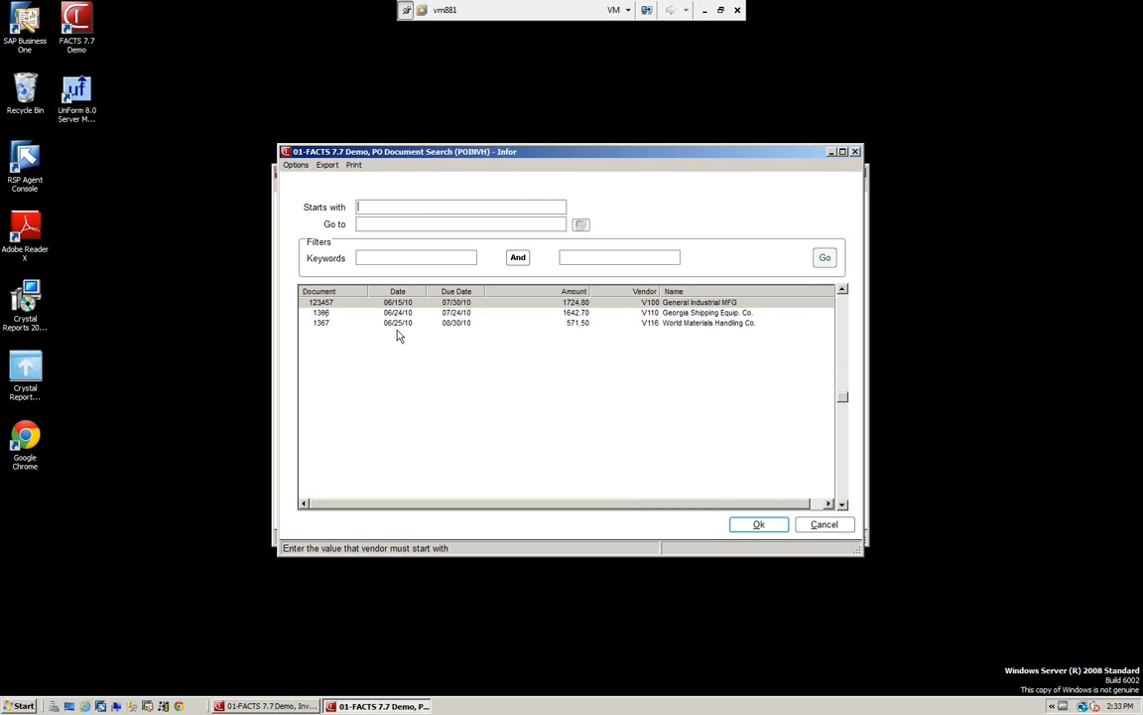
pyautogui.click(757, 524)
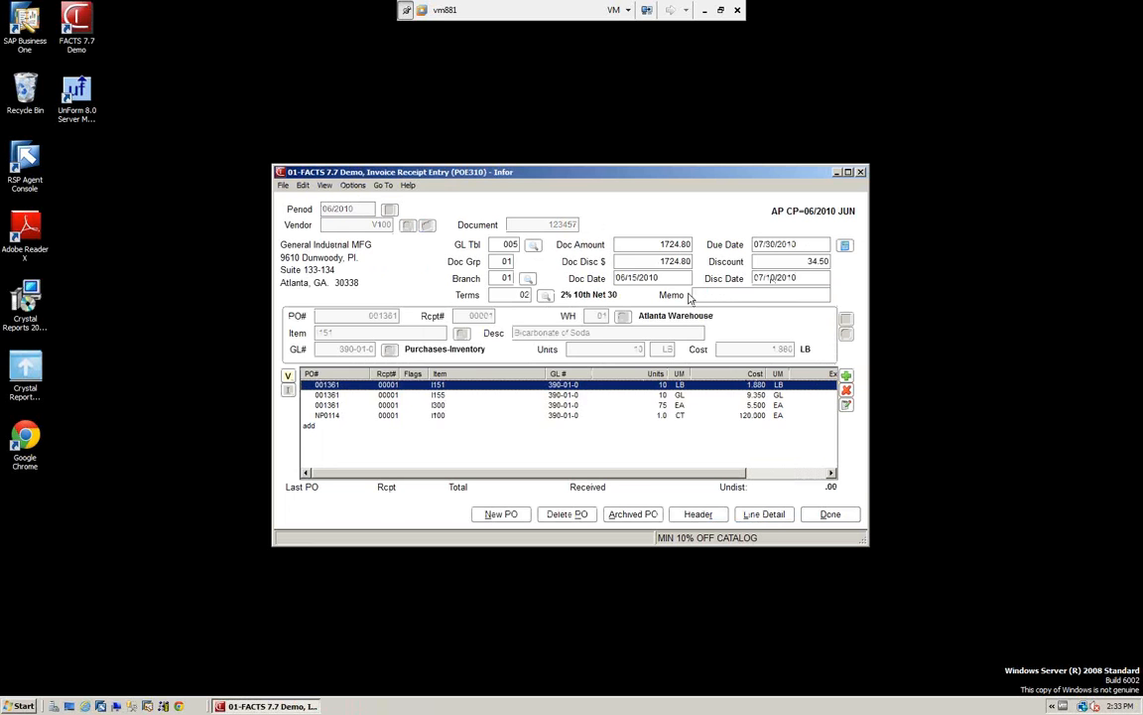
pyautogui.click(847, 518)
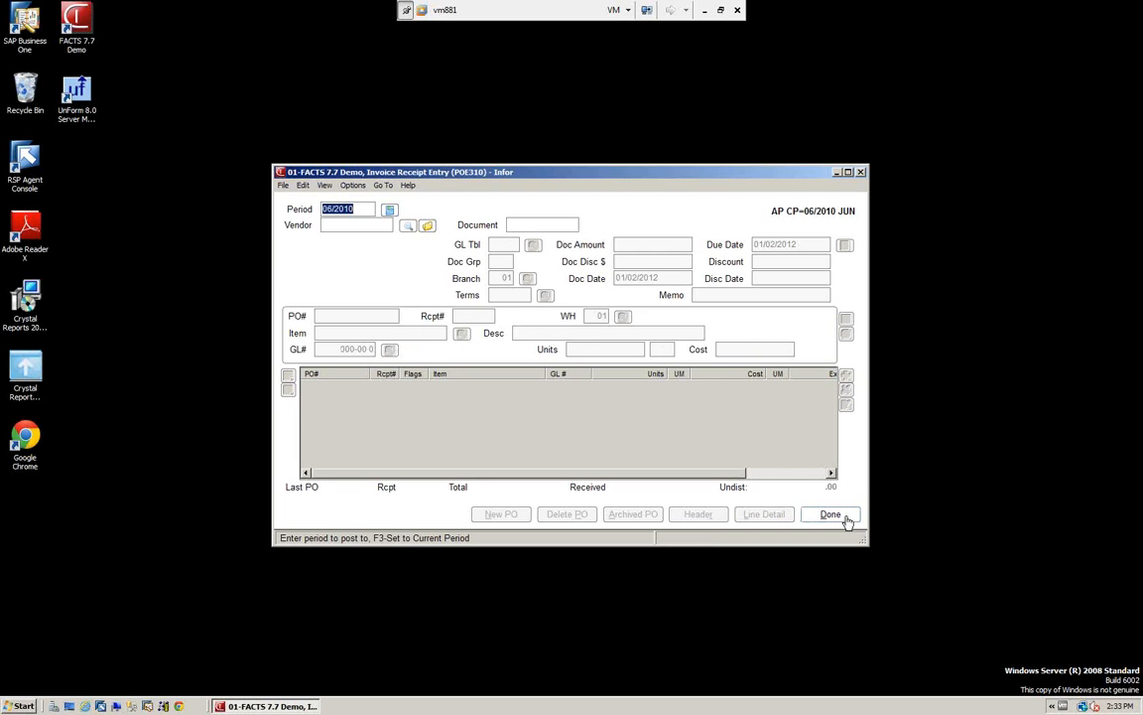
pyautogui.click(834, 517)
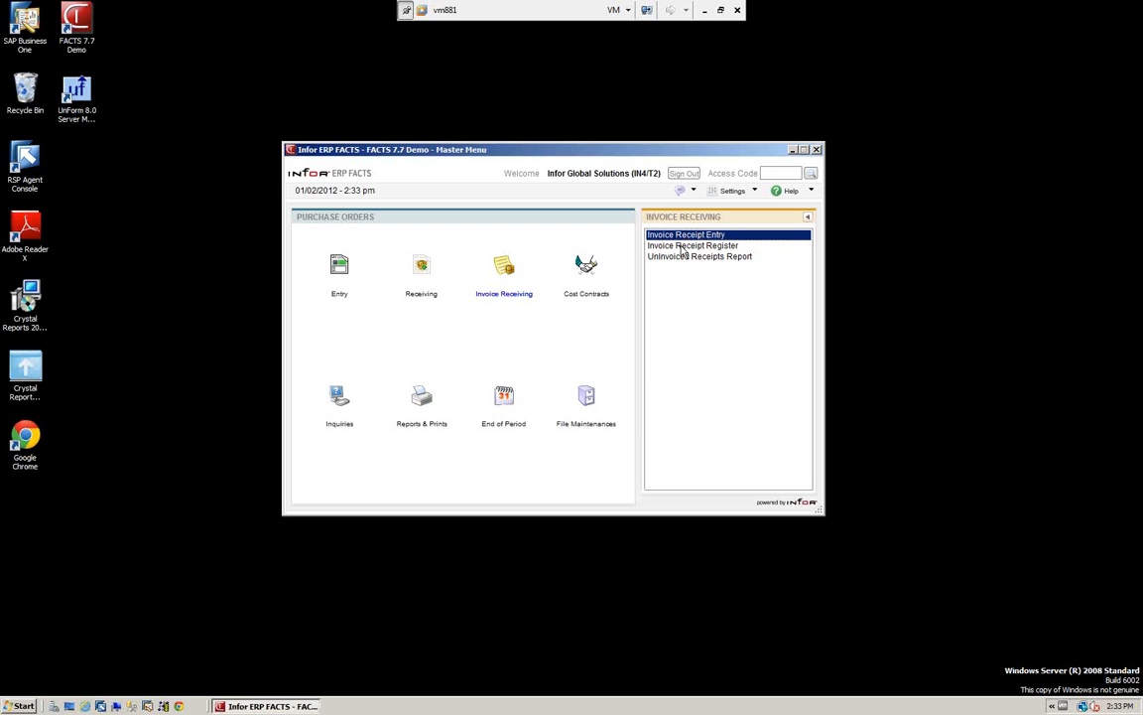
# Run the Invoice Receipt Register to file for all vendors in branch 01, review the enlarged report and close it.
pyautogui.click(714, 245)
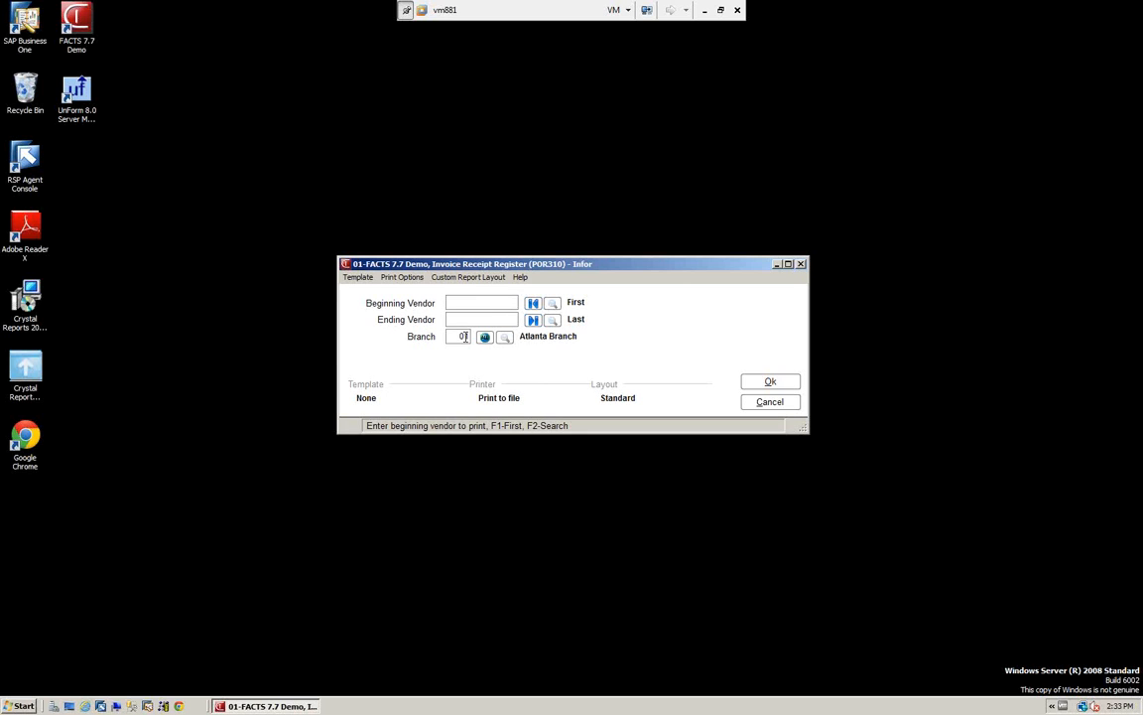
pyautogui.click(769, 383)
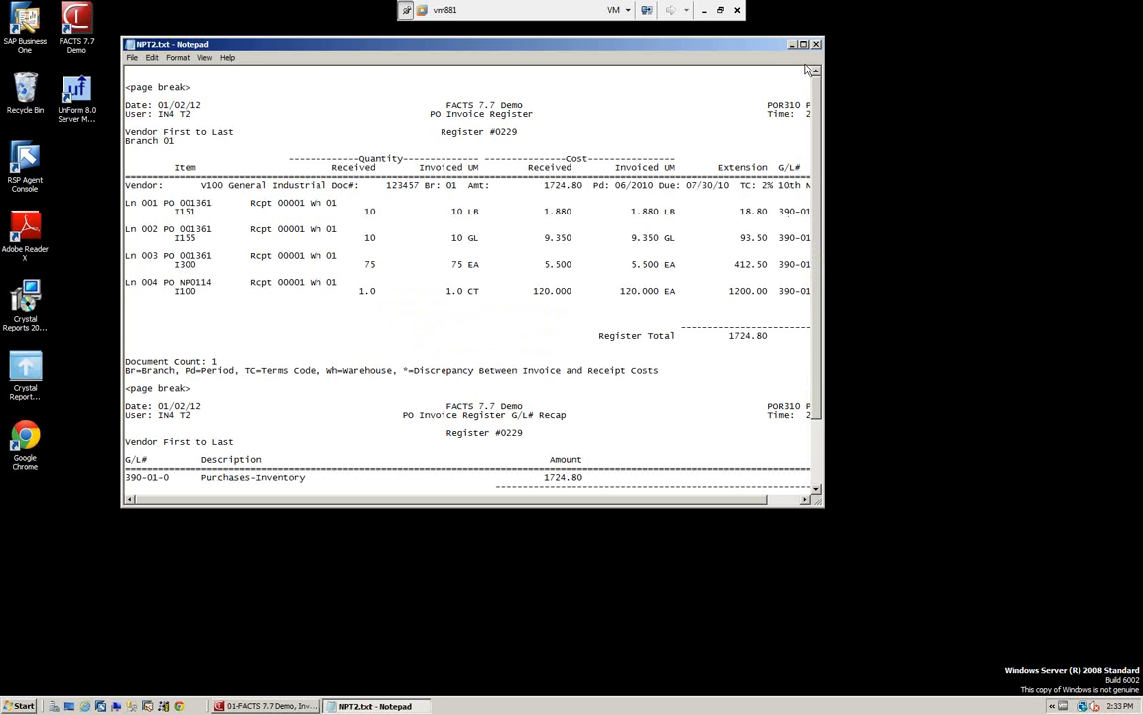
pyautogui.click(804, 45)
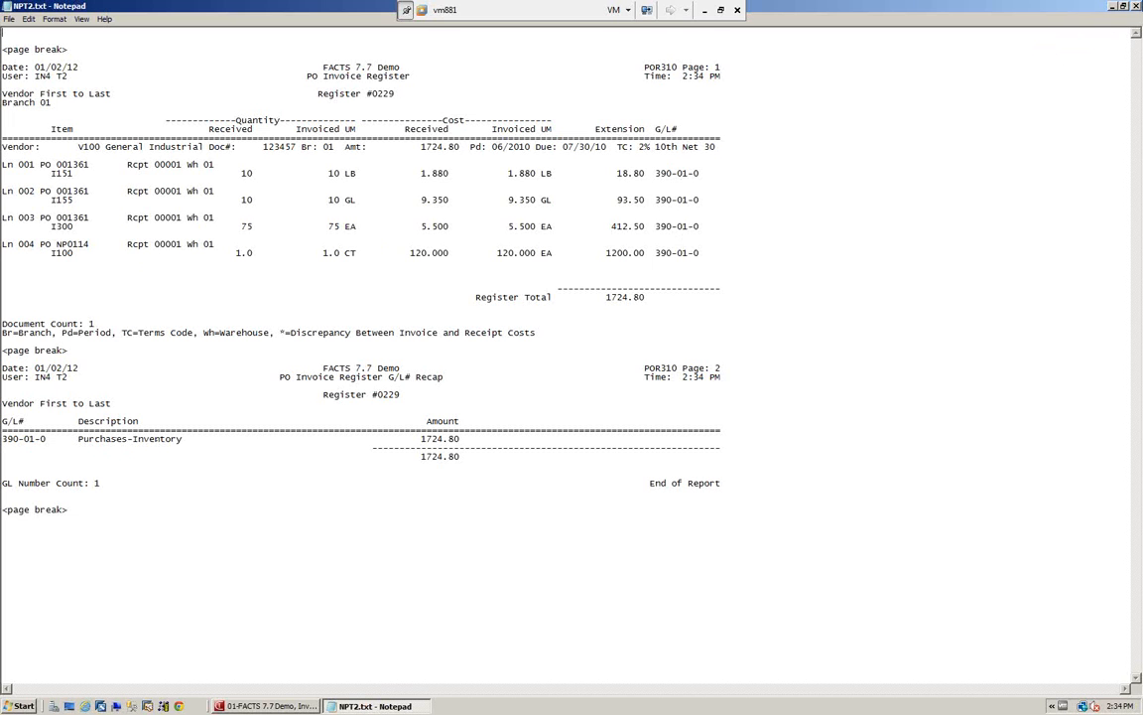
pyautogui.click(1136, 6)
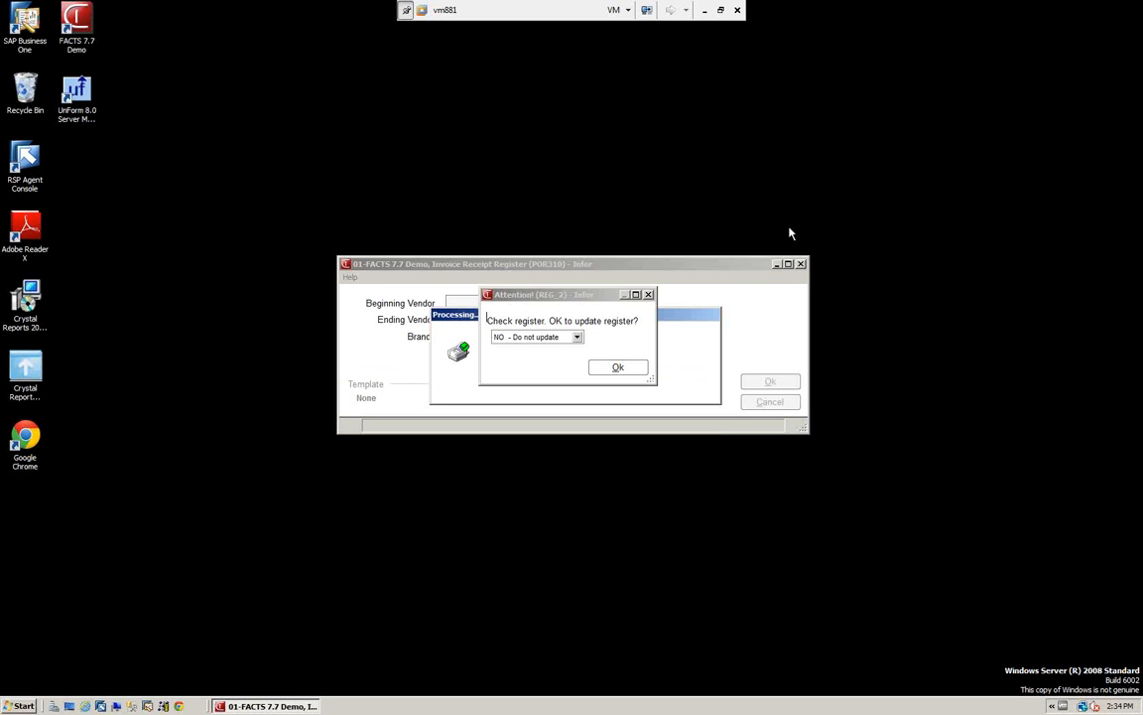
# Choose YES - Update for the Invoice Receipt Register and run the update.
pyautogui.click(576, 336)
pyautogui.click(544, 359)
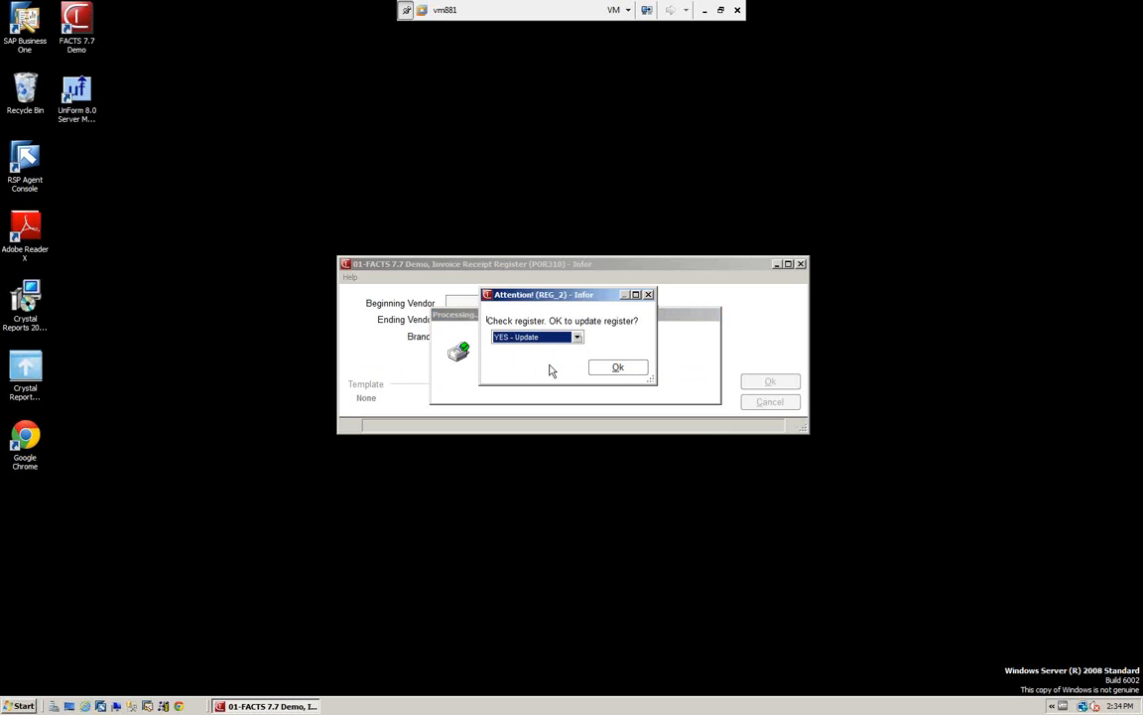
pyautogui.click(617, 369)
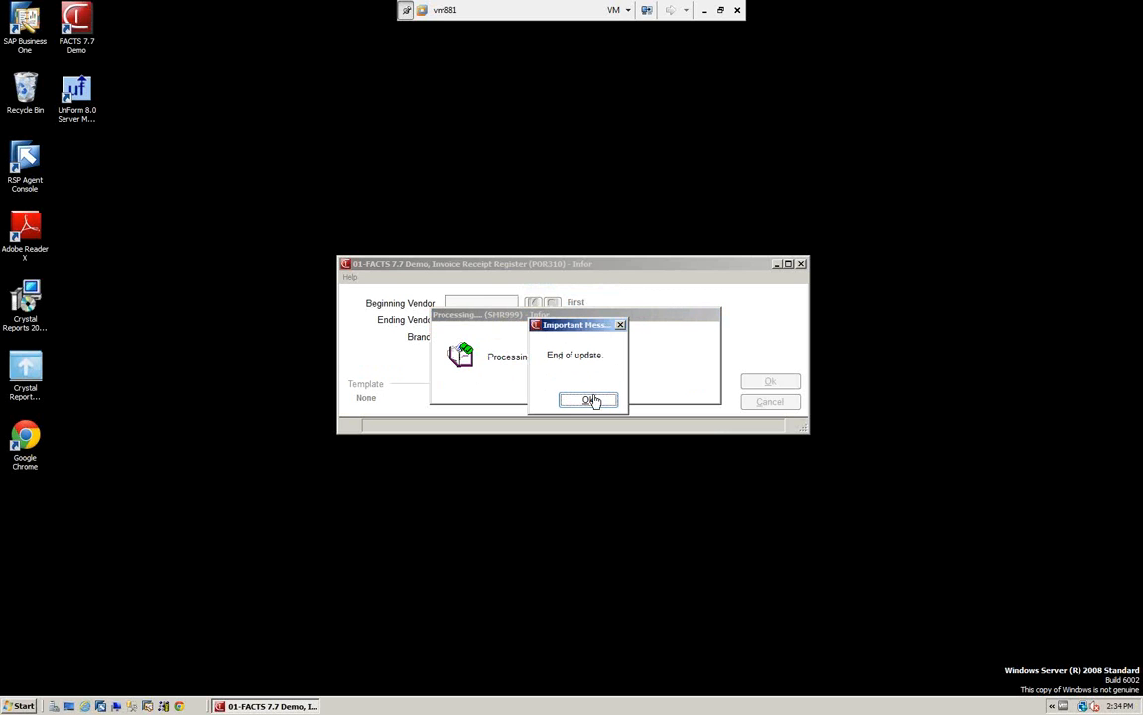
# Acknowledge the completed register update, check the remaining documents through the Invoice Receipt Entry document search, and leave the program.
pyautogui.click(588, 401)
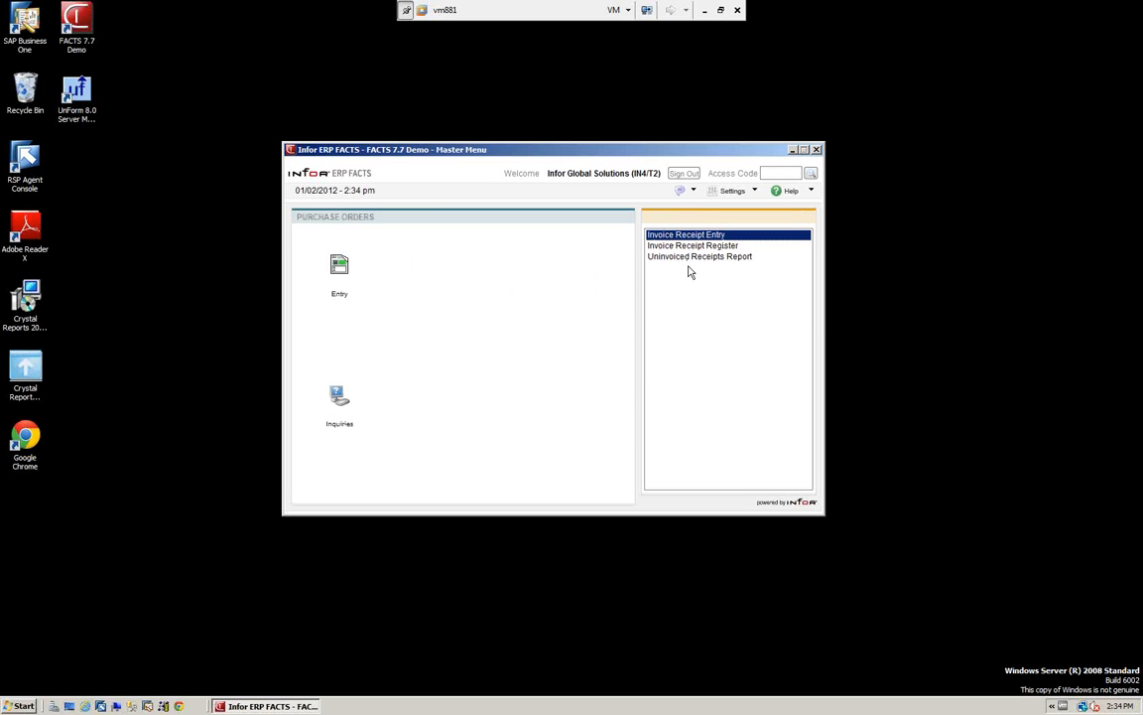
pyautogui.press('Return')
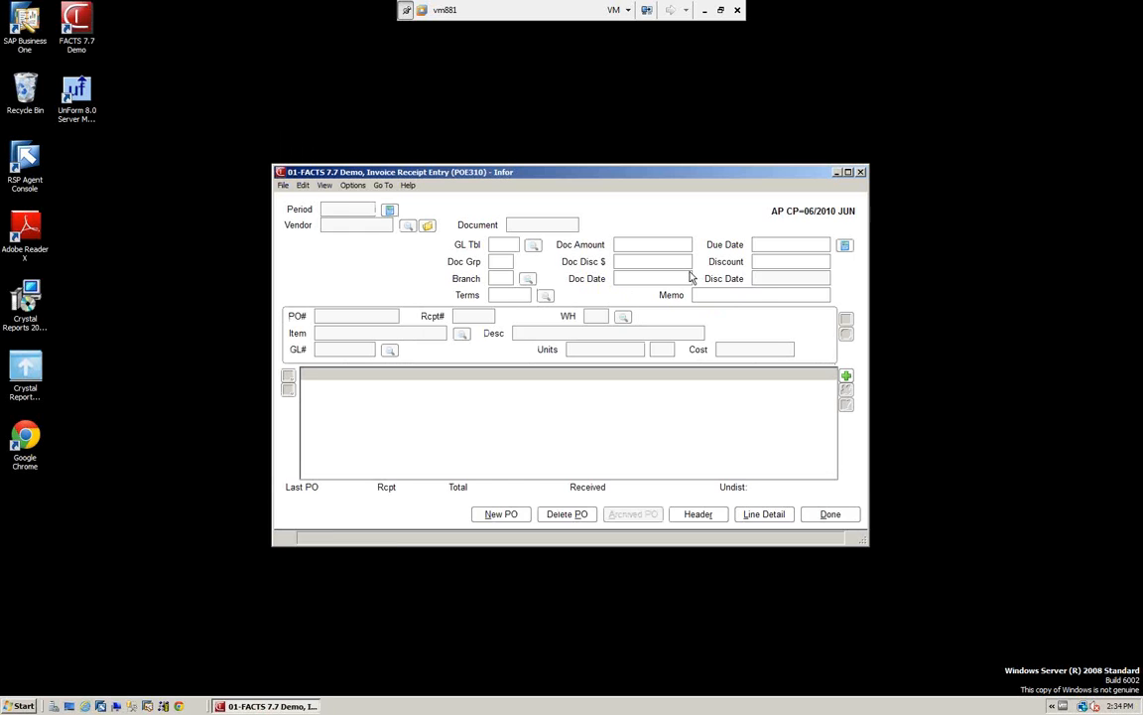
pyautogui.click(426, 228)
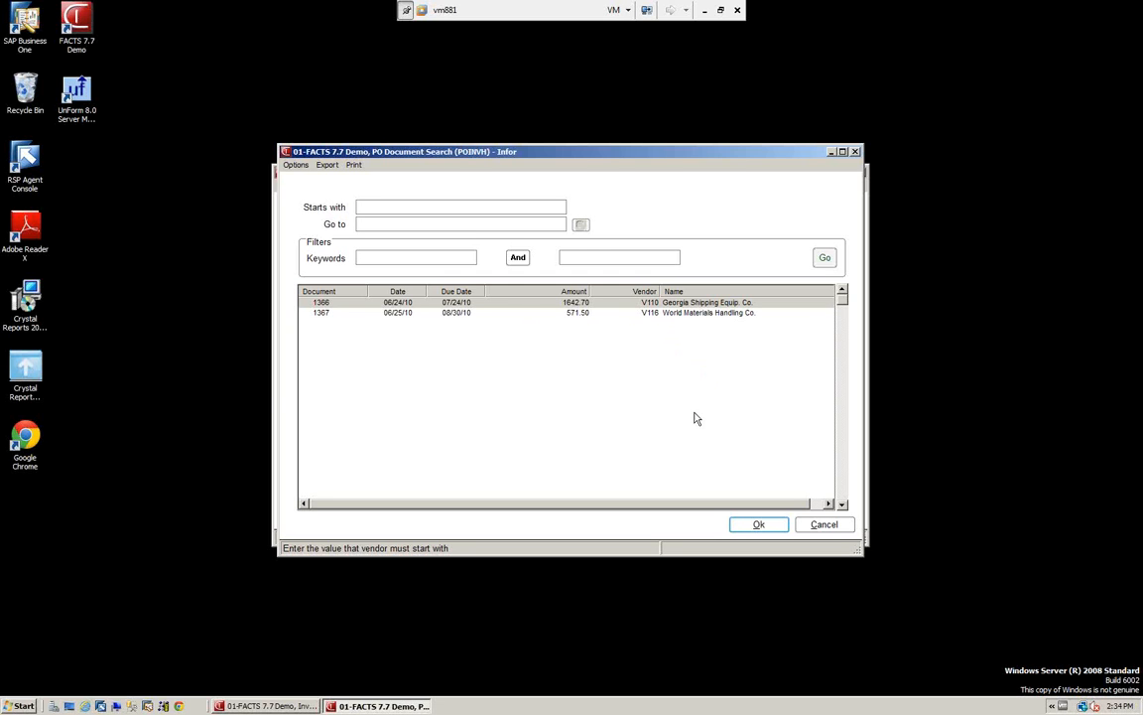
pyautogui.click(828, 526)
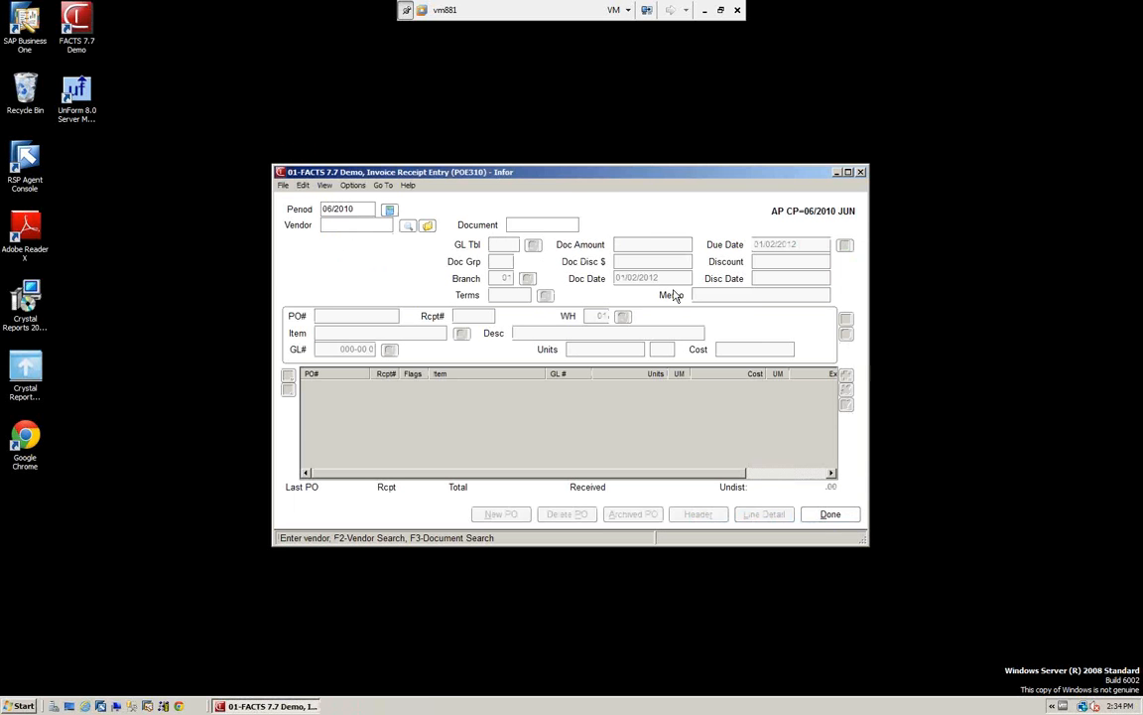
pyautogui.click(829, 514)
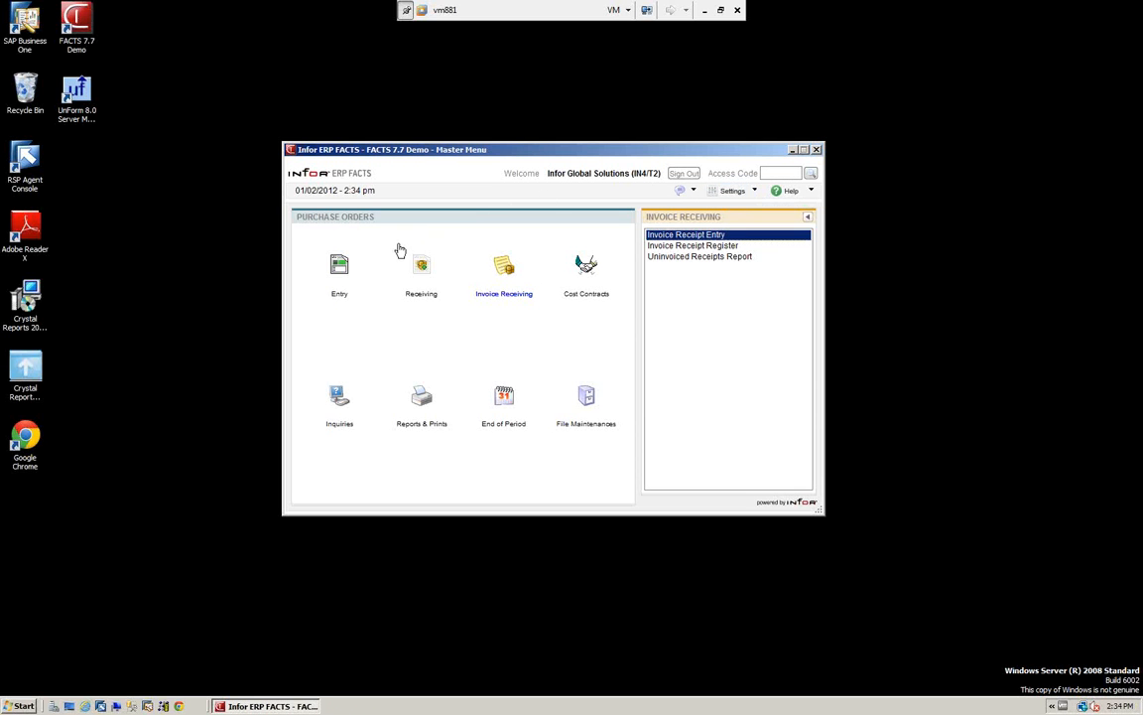
# Open PO Entry from the purchase order entry programs, view the blank order screen, and leave without entering an order.
pyautogui.click(343, 268)
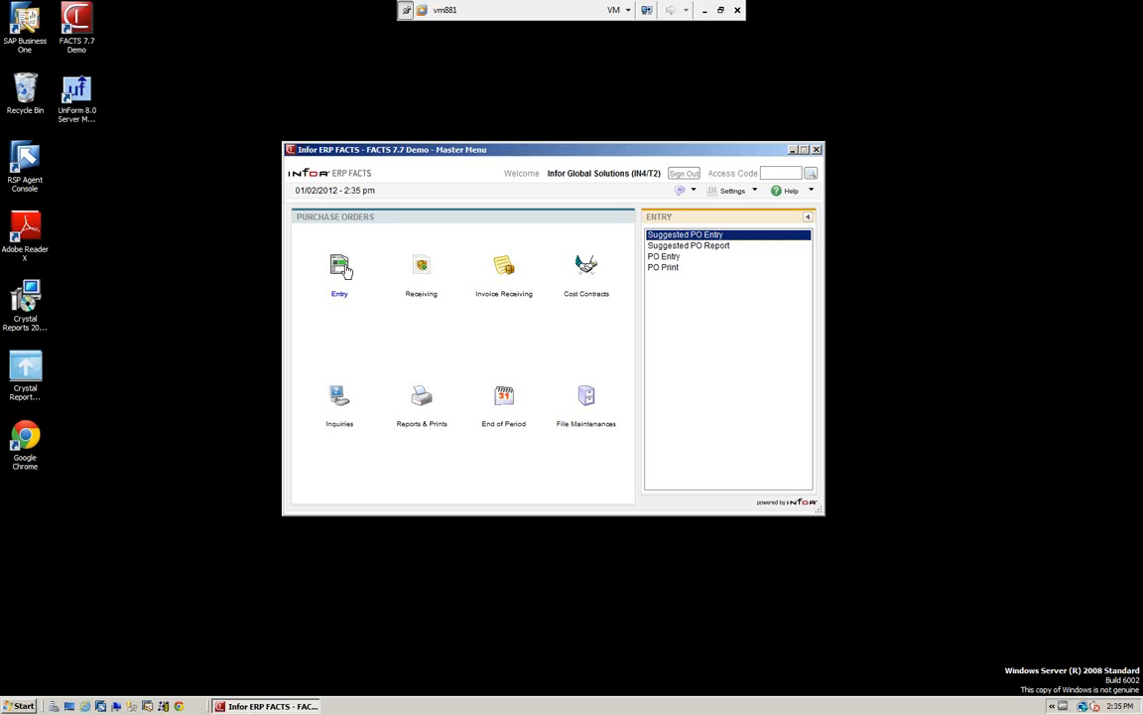
pyautogui.press('Down')
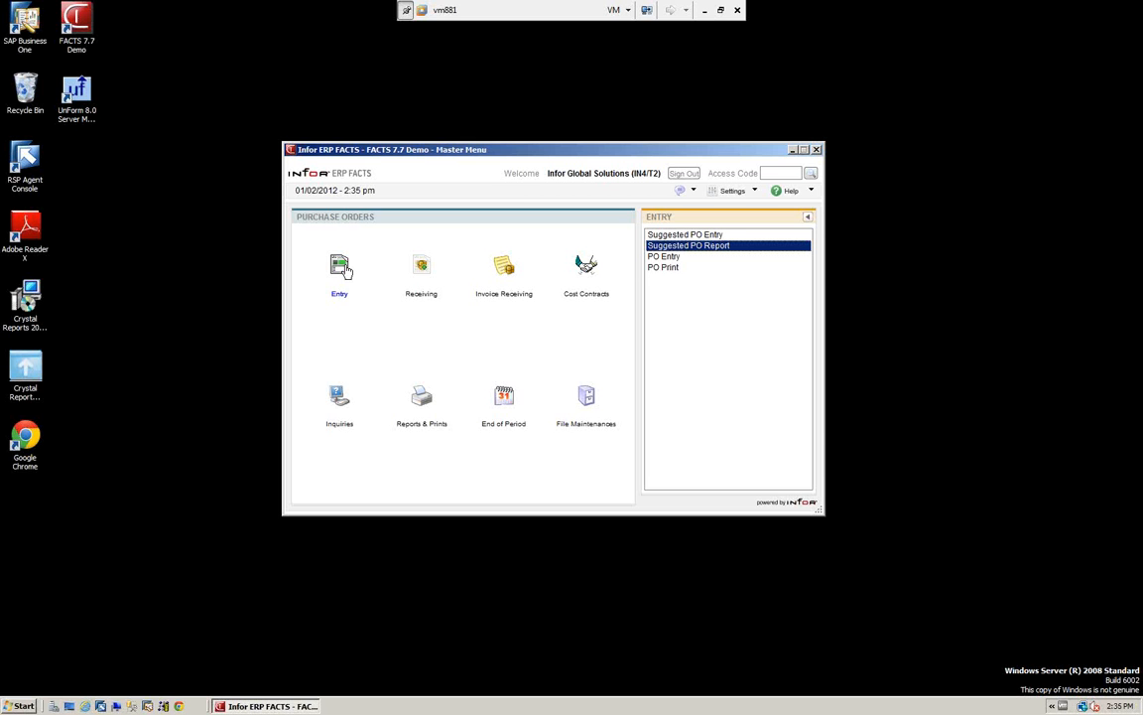
pyautogui.press('Down')
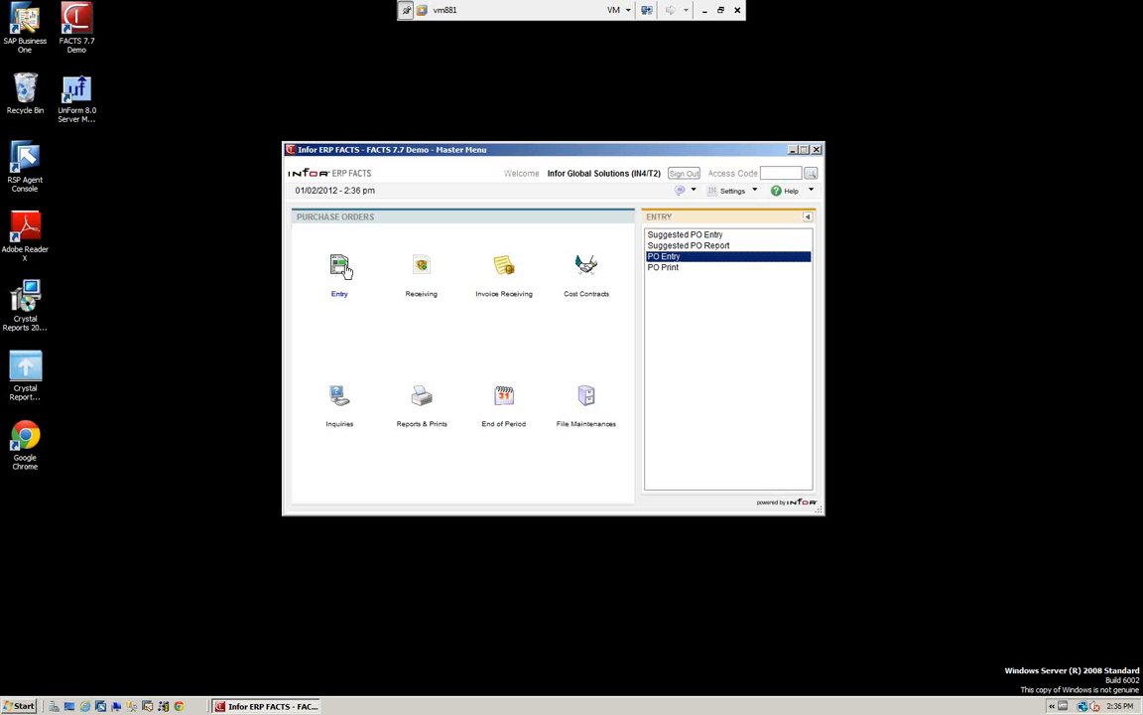
pyautogui.press('Return')
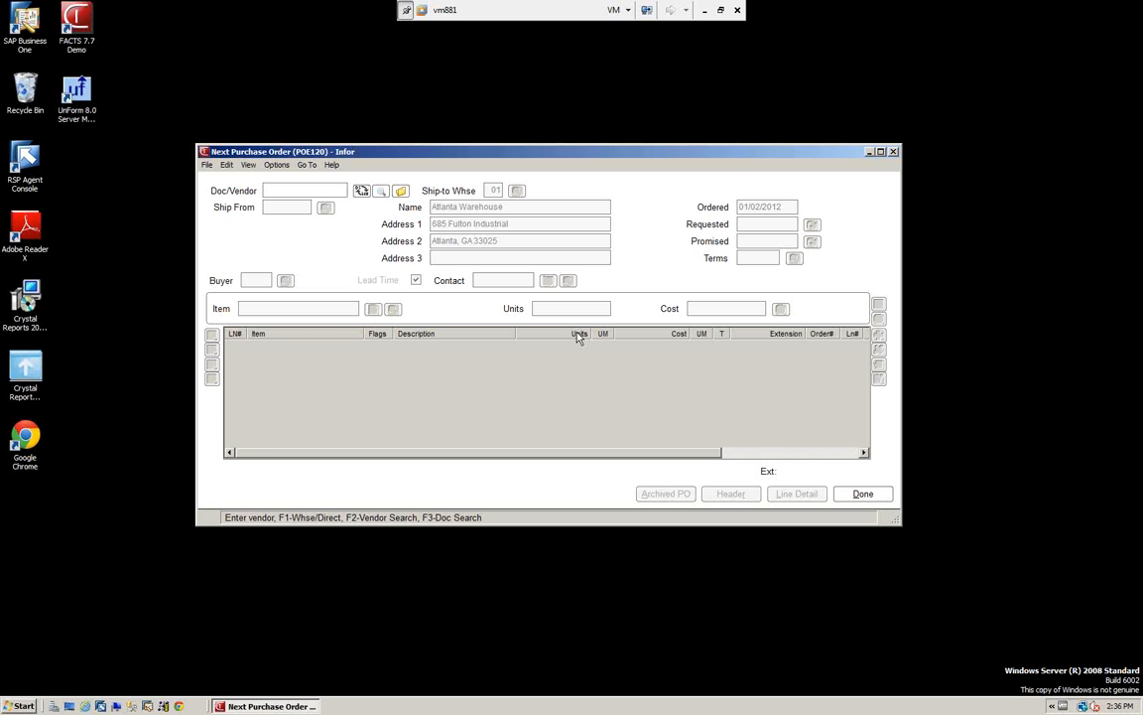
pyautogui.click(862, 494)
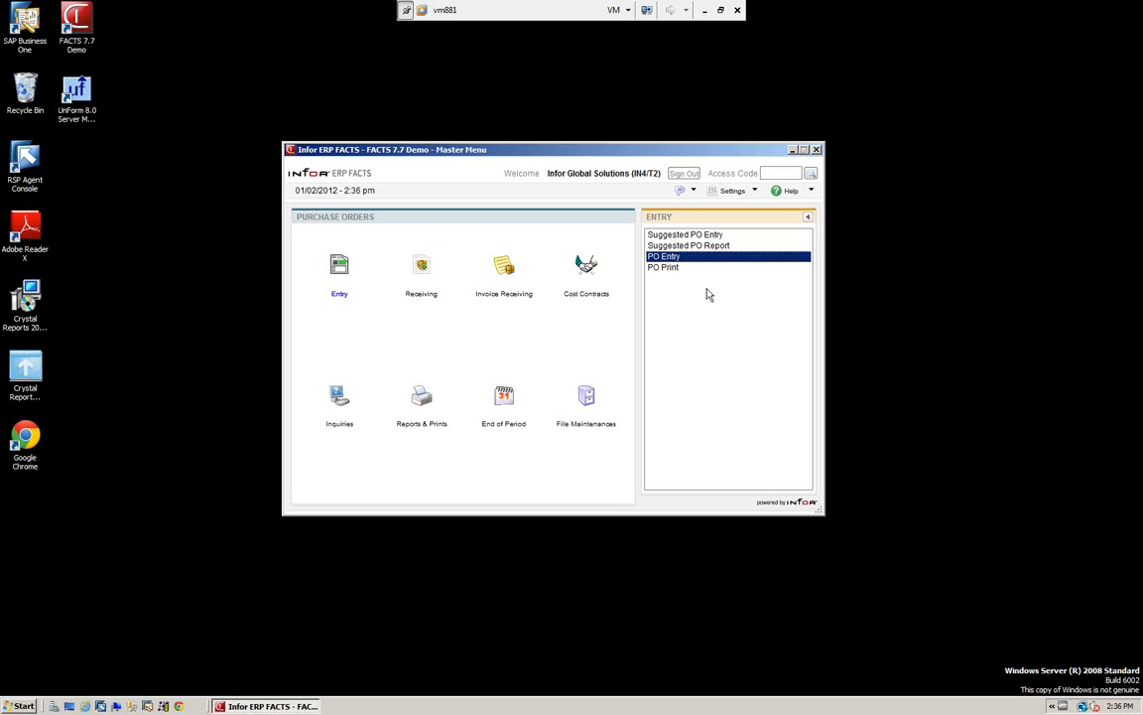
# Open Receipt Entry from the receiving programs, view the blank PO receipt screen, and leave it.
pyautogui.click(423, 270)
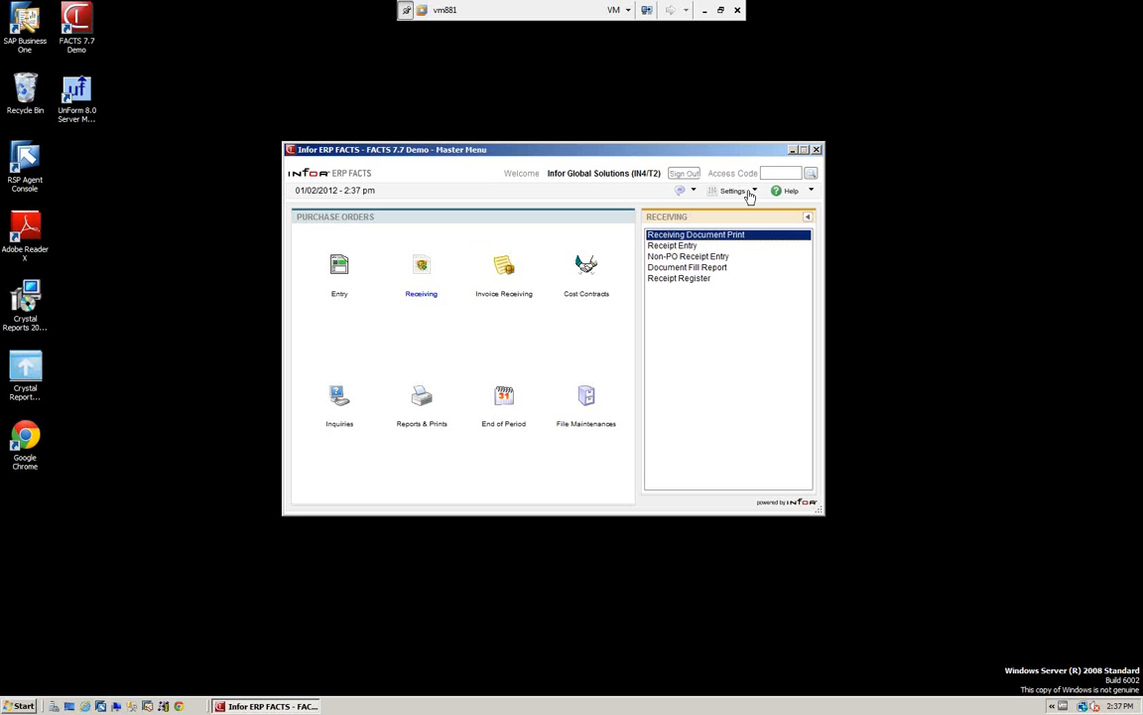
pyautogui.click(681, 247)
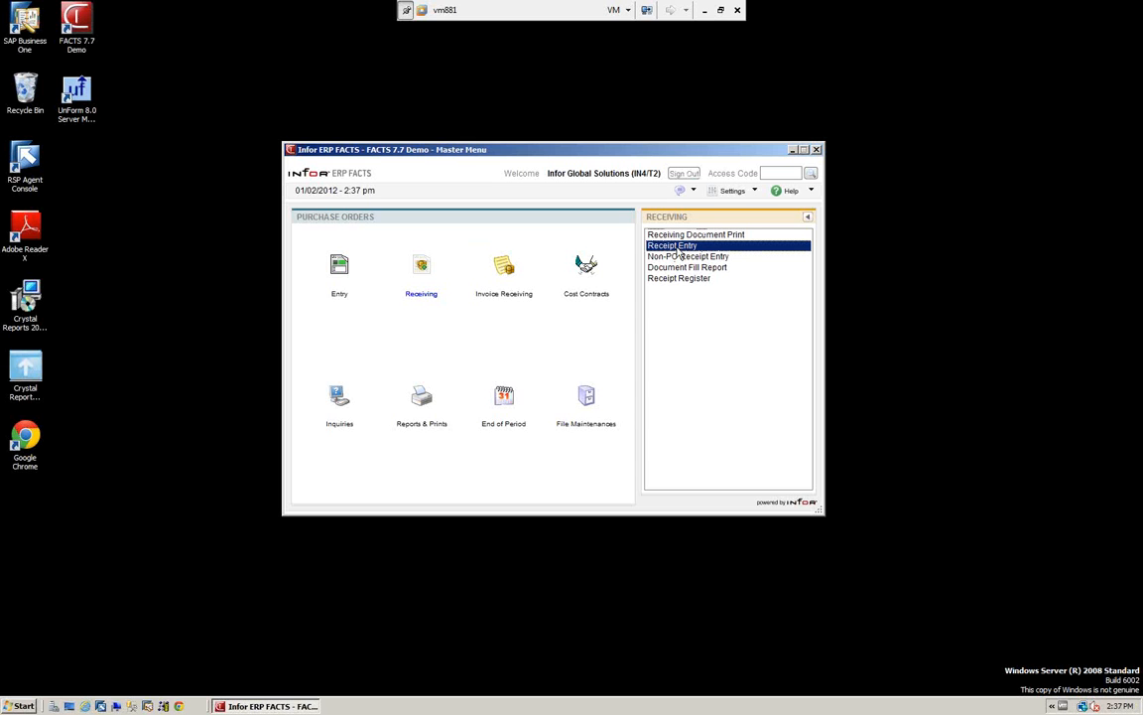
pyautogui.doubleClick(678, 249)
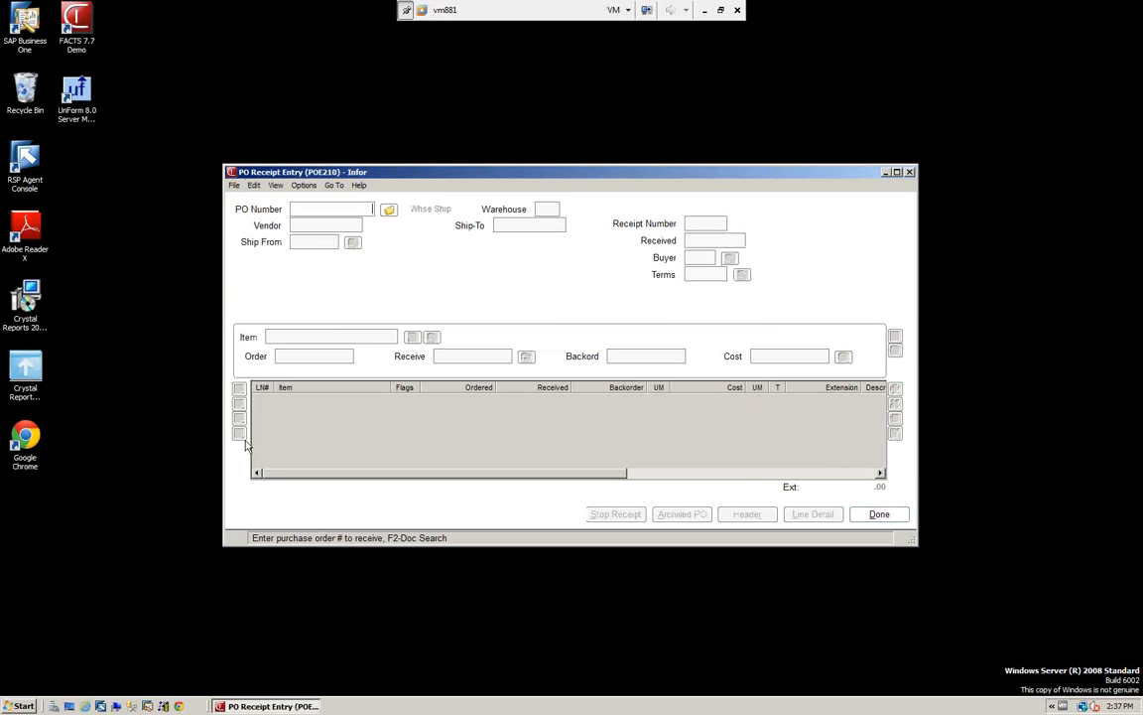
pyautogui.click(877, 515)
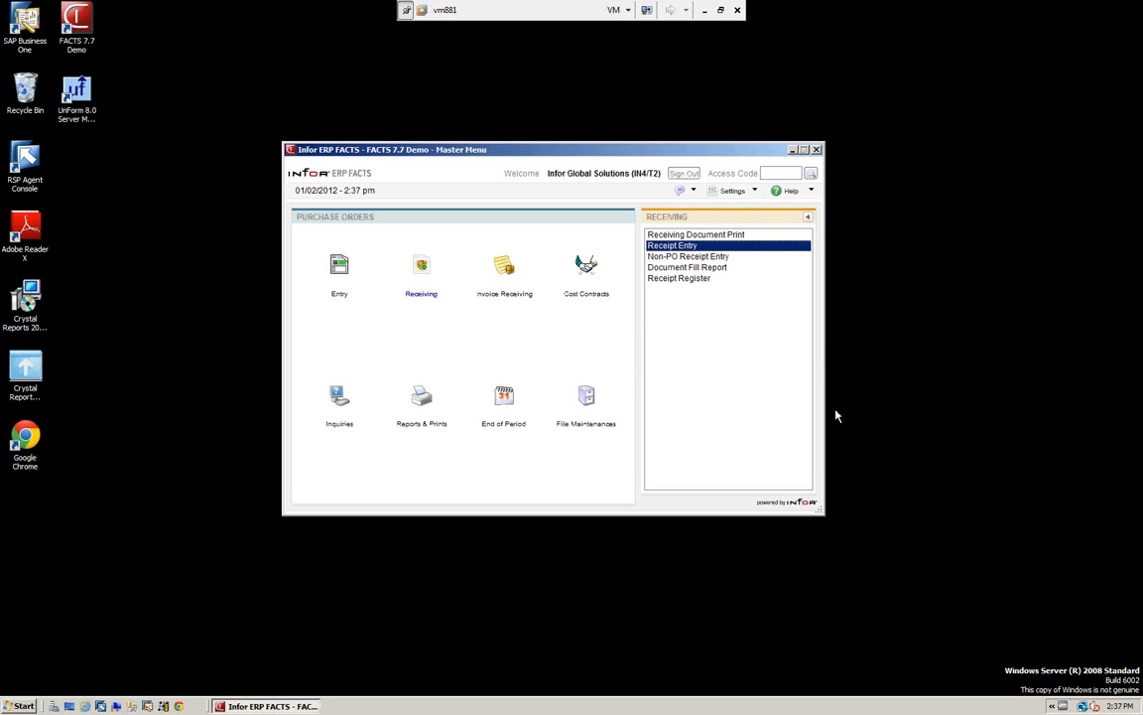
# View and leave the blank Non-PO Receipt Entry screen, and highlight Document Fill Report and Receipt Register in the receiving programs.
pyautogui.click(704, 258)
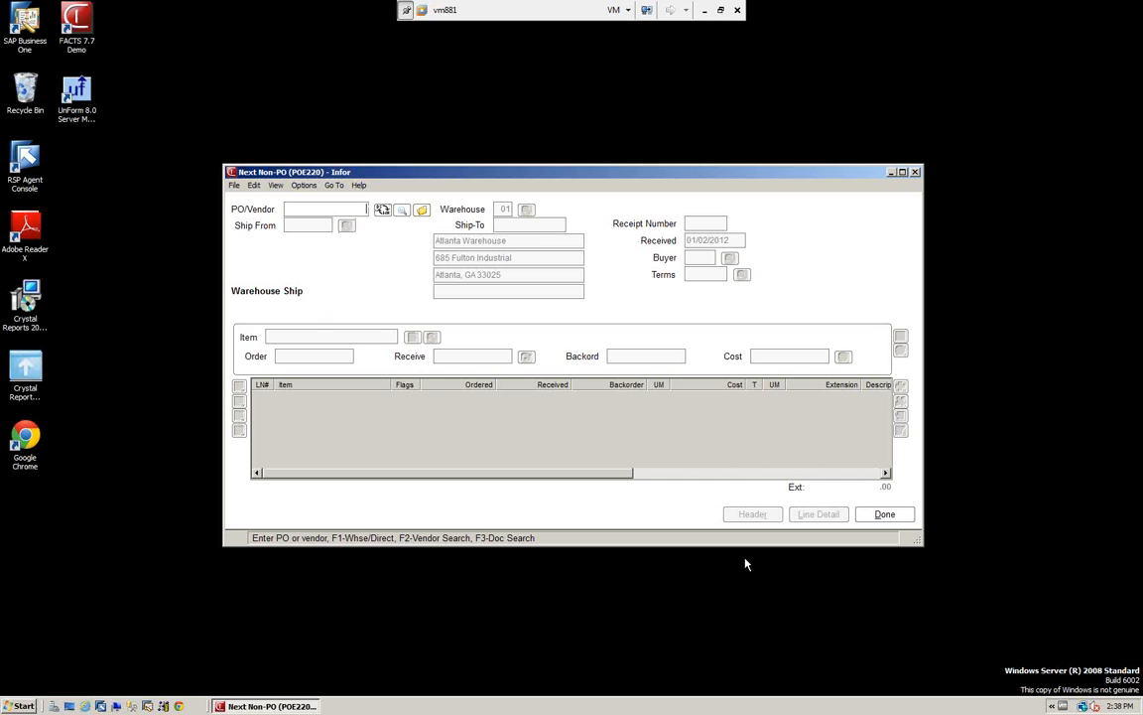
pyautogui.click(883, 514)
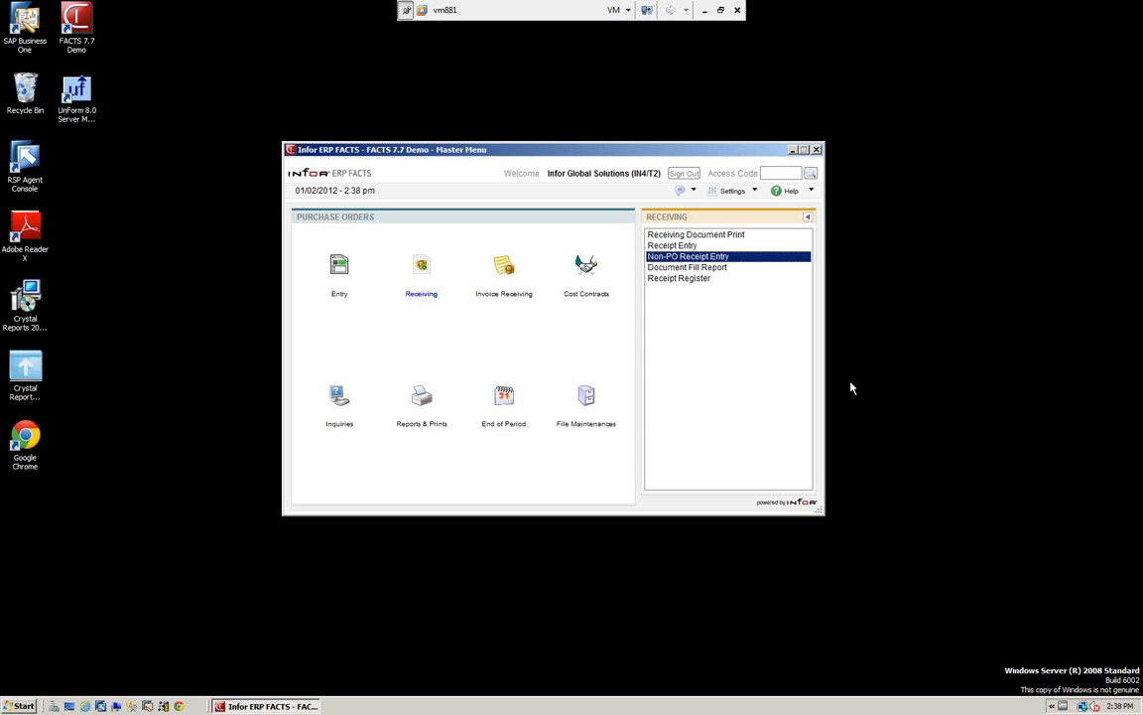
pyautogui.click(705, 268)
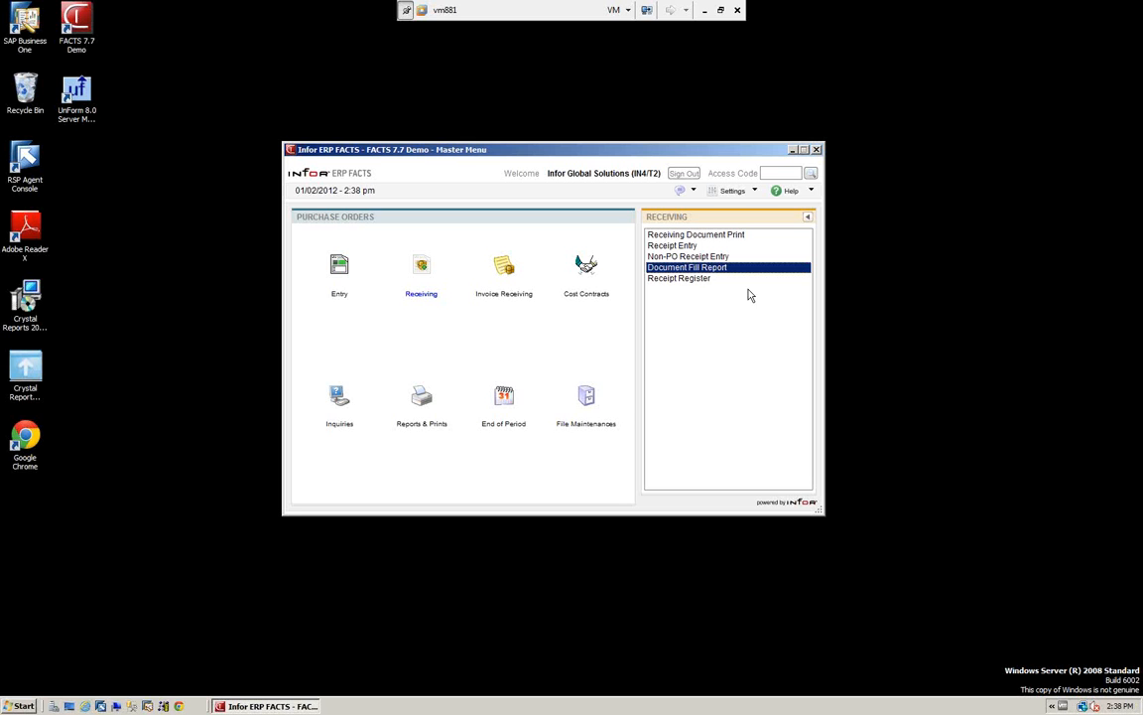
pyautogui.click(680, 281)
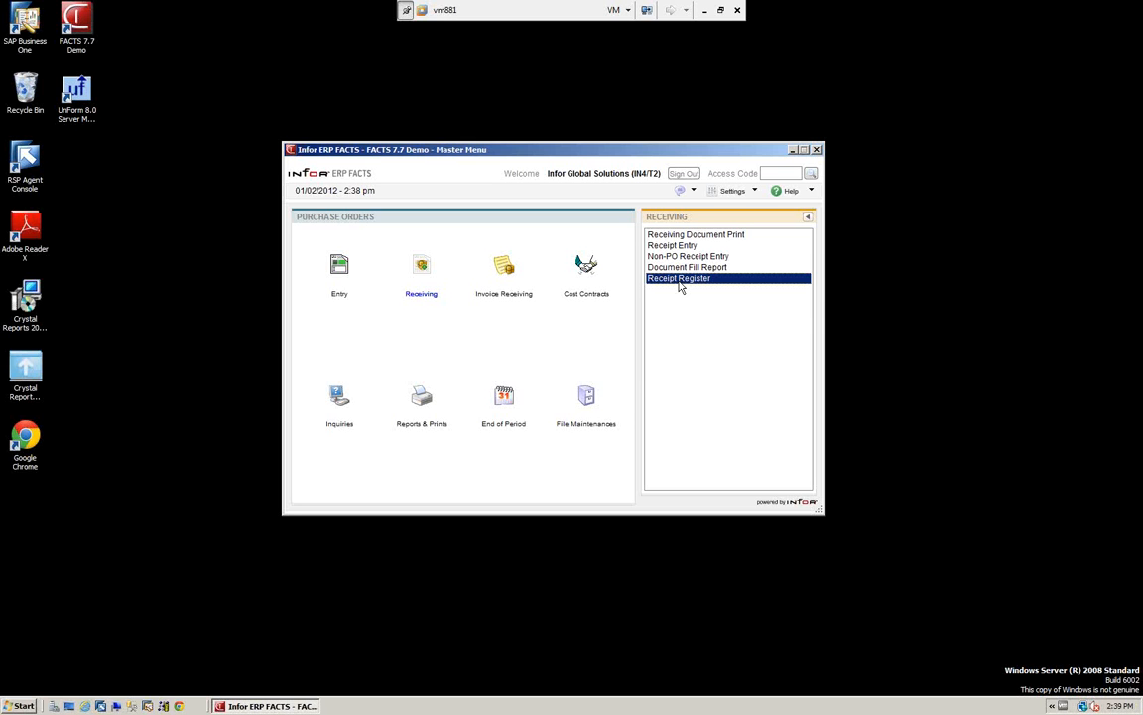
# Open Invoice Receipt Entry from the invoice receiving programs, view its blank document screen, and leave it.
pyautogui.click(504, 268)
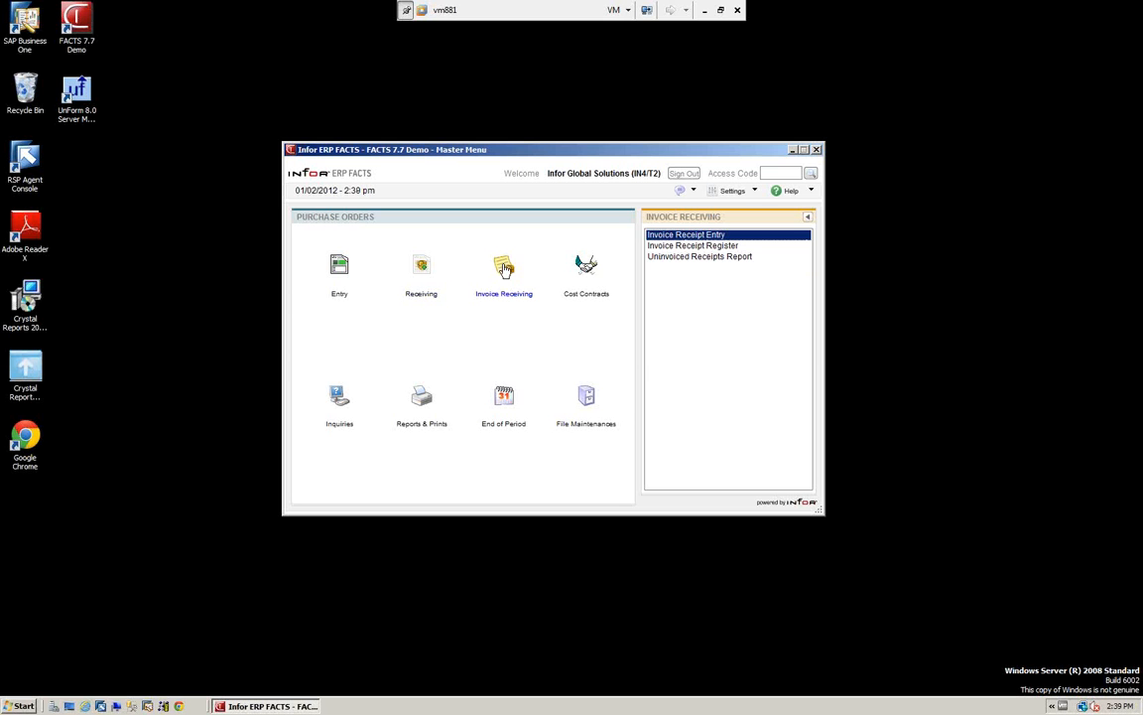
pyautogui.doubleClick(664, 240)
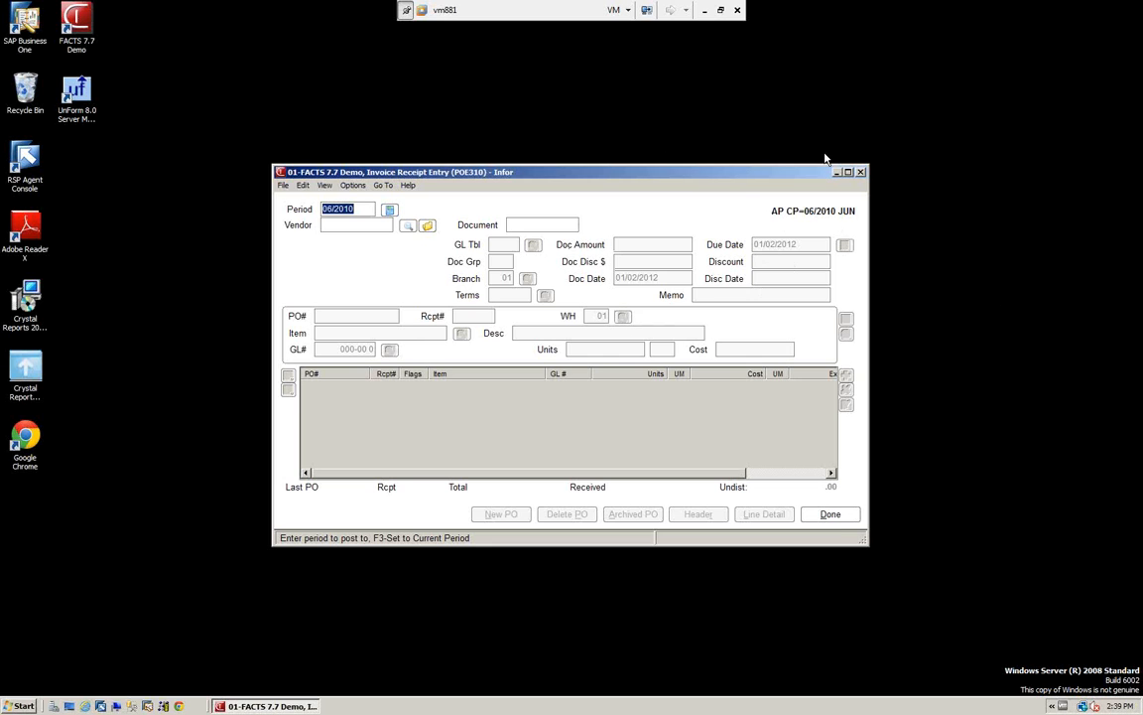
pyautogui.click(831, 514)
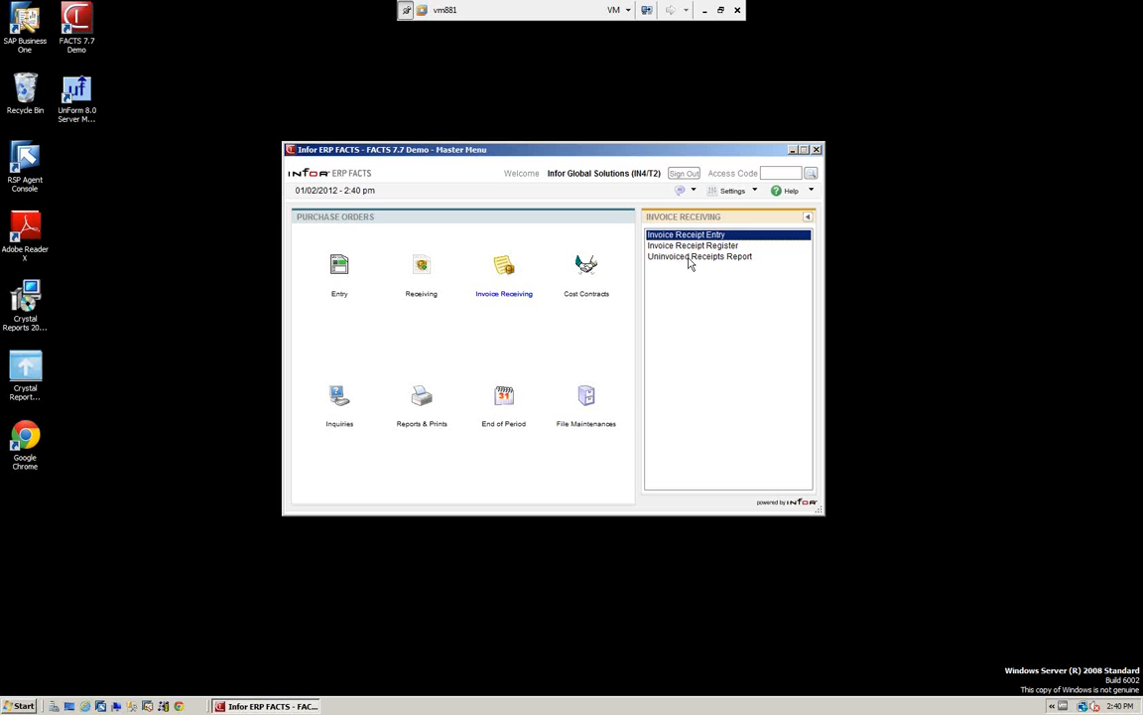
# Switch from Purchase Orders to Accounts Payable and open Document Entry by entering the program password, centring its window on the desktop.
pyautogui.click(808, 217)
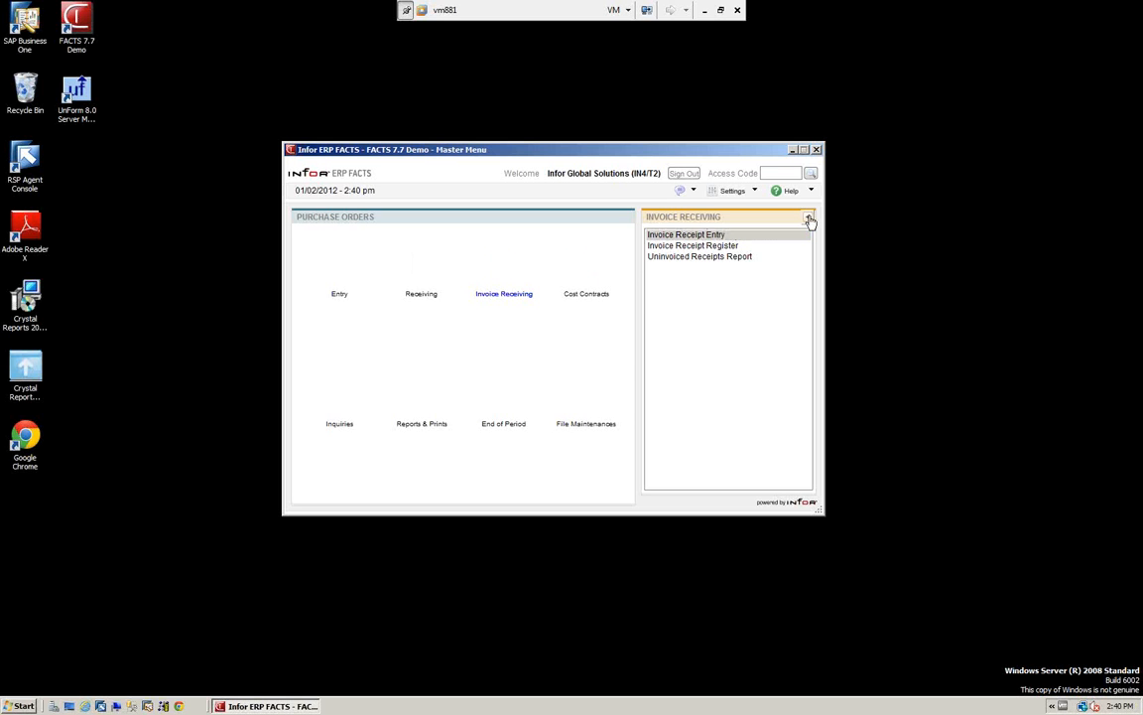
pyautogui.click(809, 219)
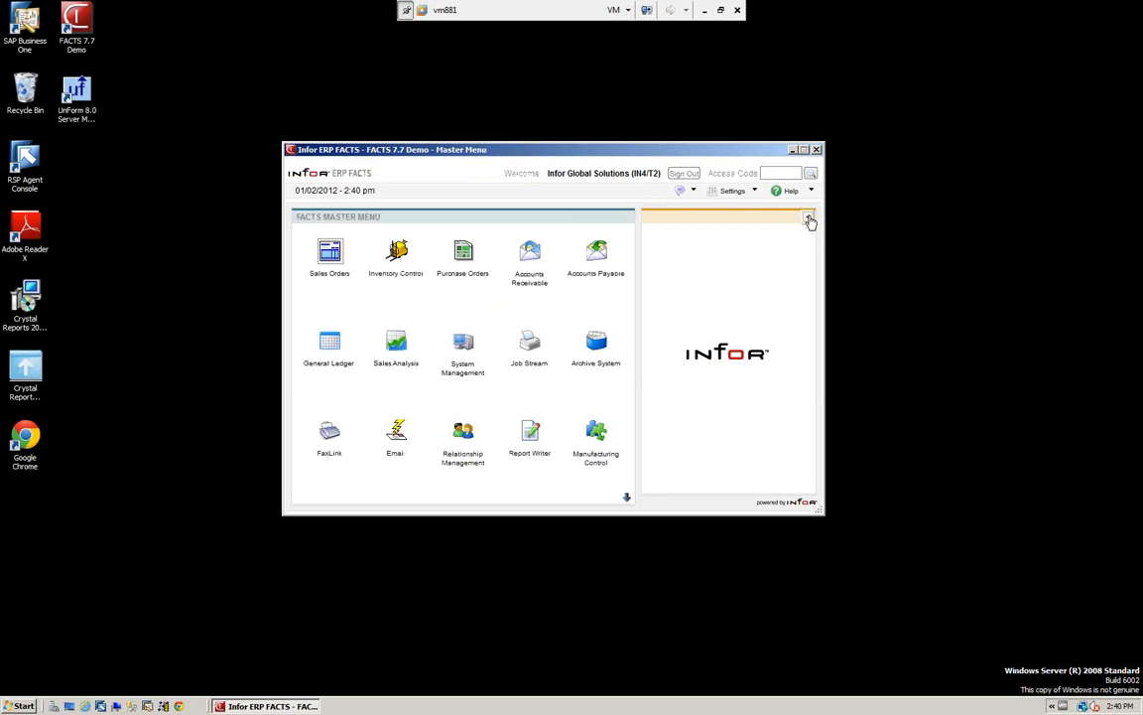
pyautogui.click(599, 254)
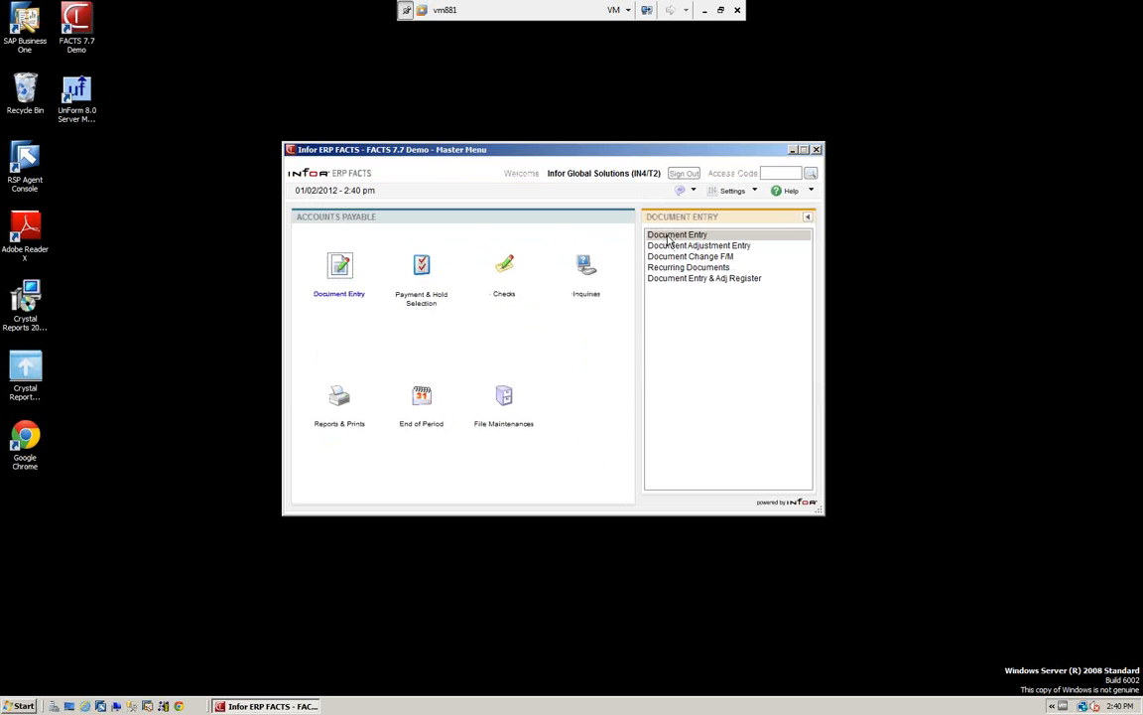
pyautogui.click(343, 272)
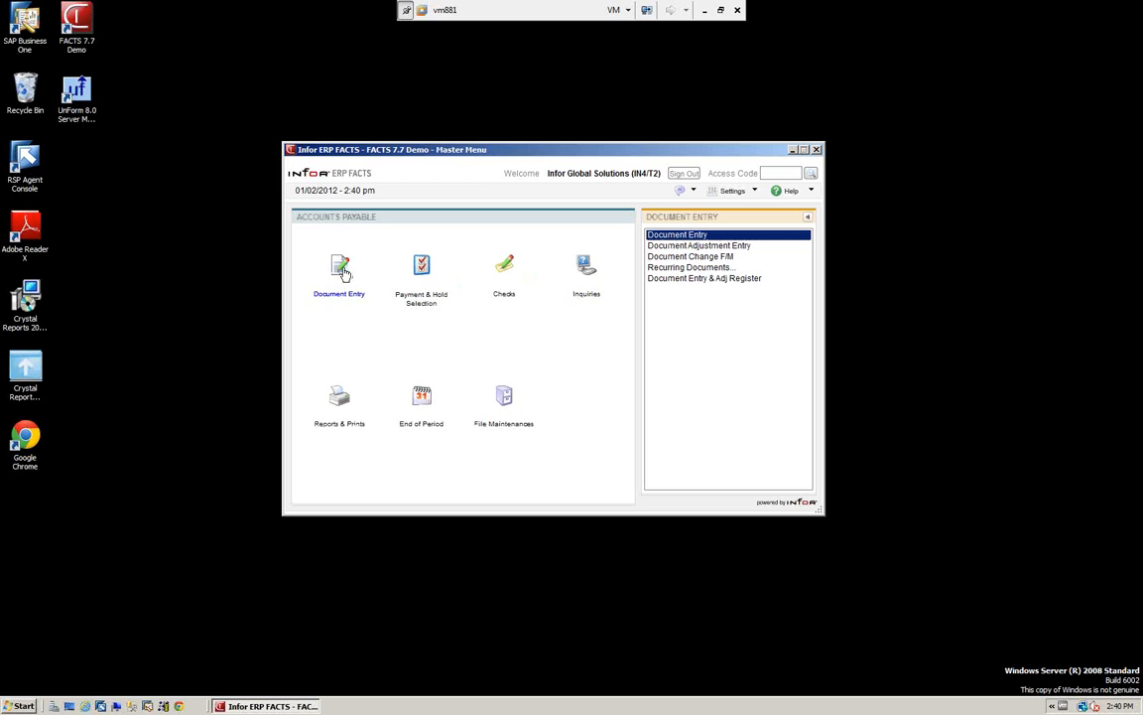
pyautogui.doubleClick(680, 236)
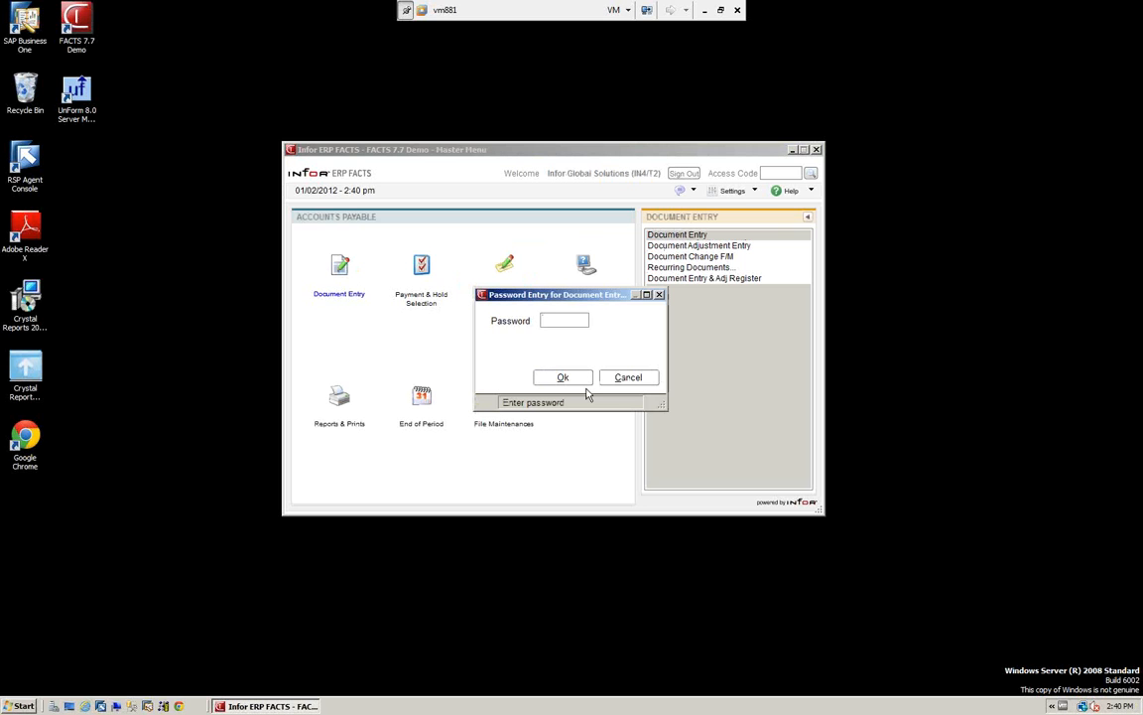
pyautogui.write('****')
pyautogui.click(563, 381)
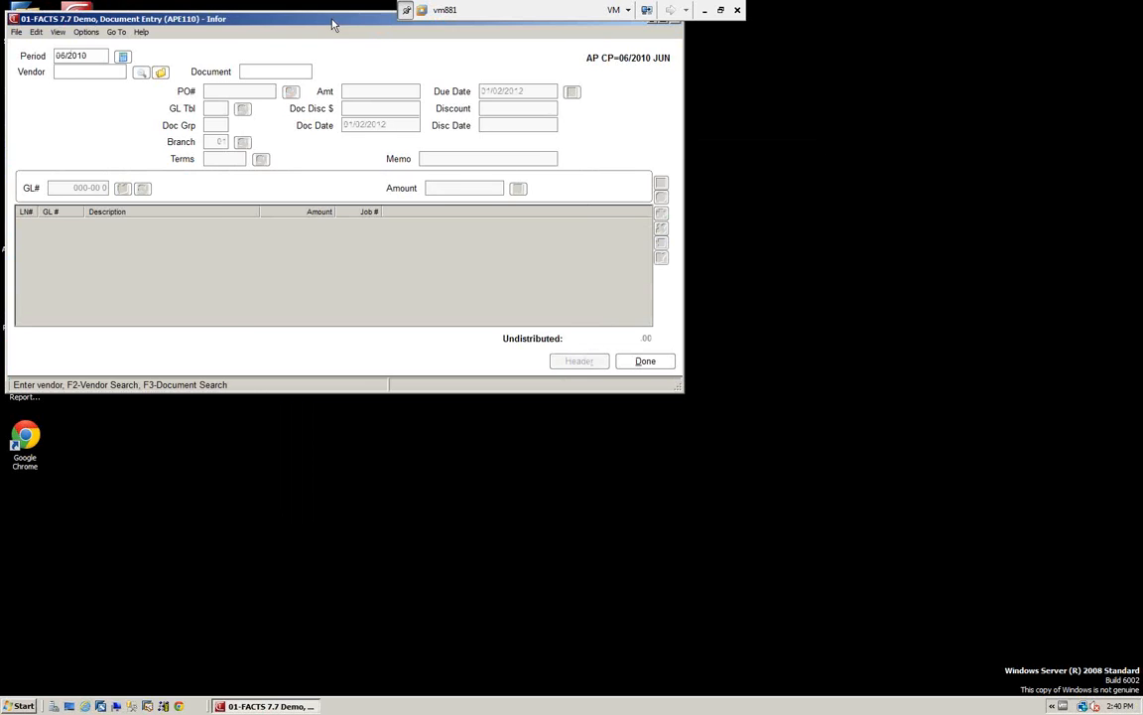
pyautogui.moveTo(334, 25); pyautogui.dragTo(576, 153)
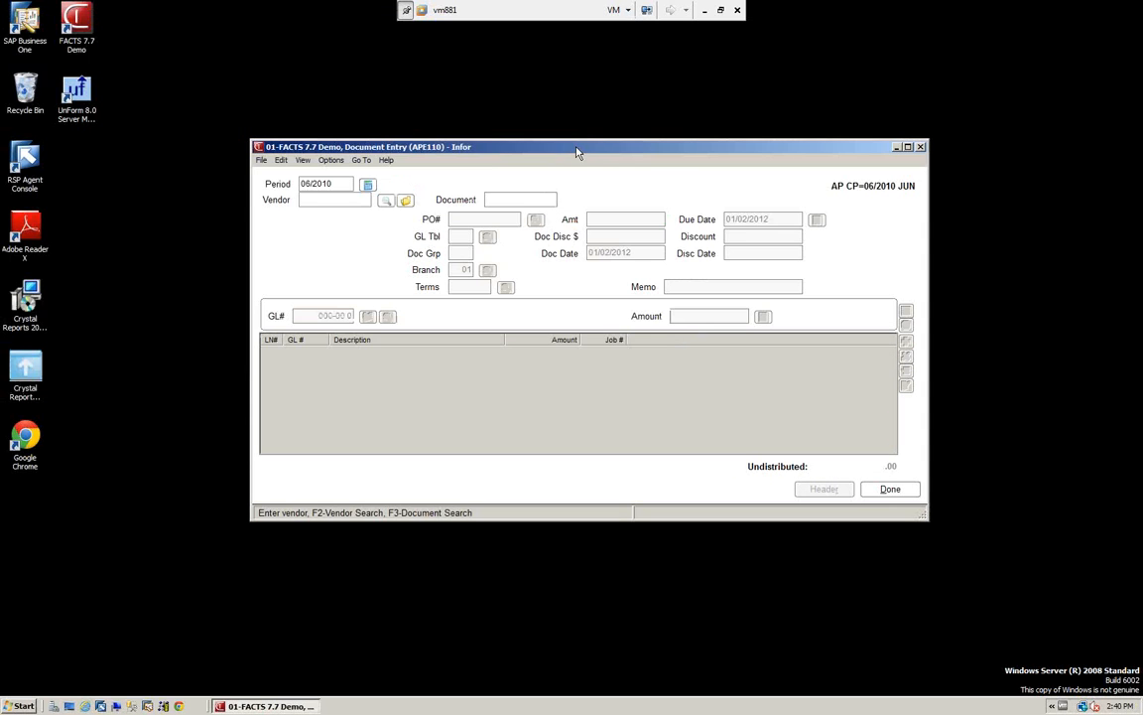
# Examine the General Industrial MFG invoices in the AP document search, cancel the search, and leave Document Entry.
pyautogui.click(406, 202)
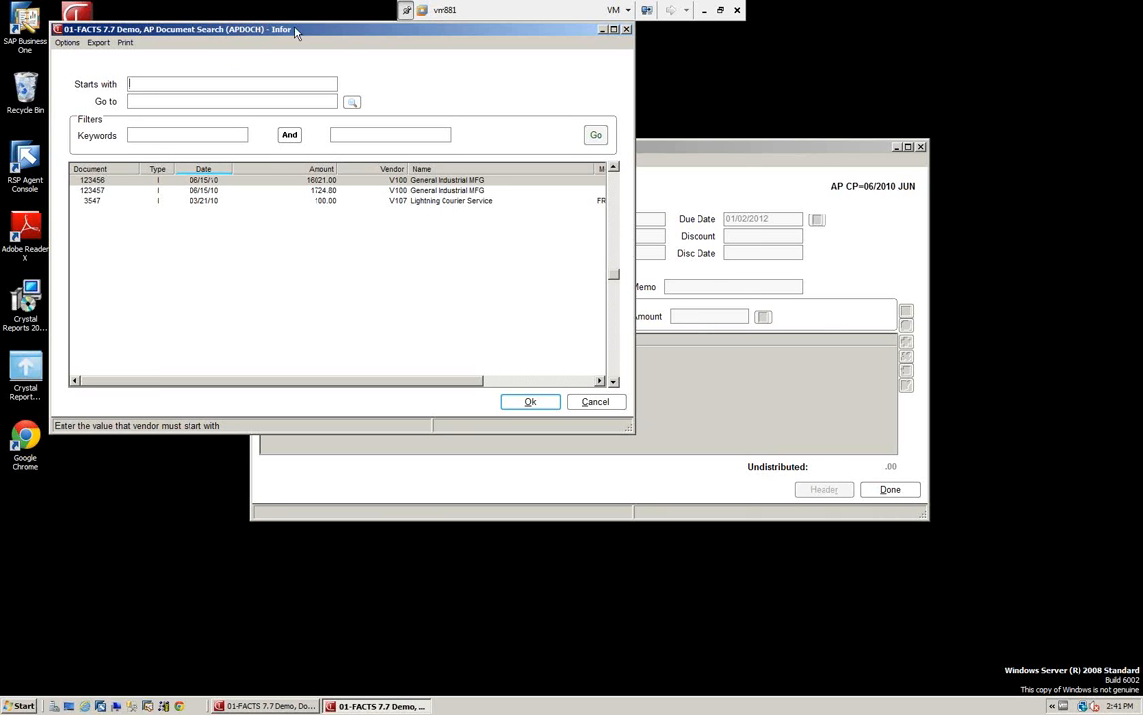
pyautogui.moveTo(314, 33); pyautogui.dragTo(590, 197)
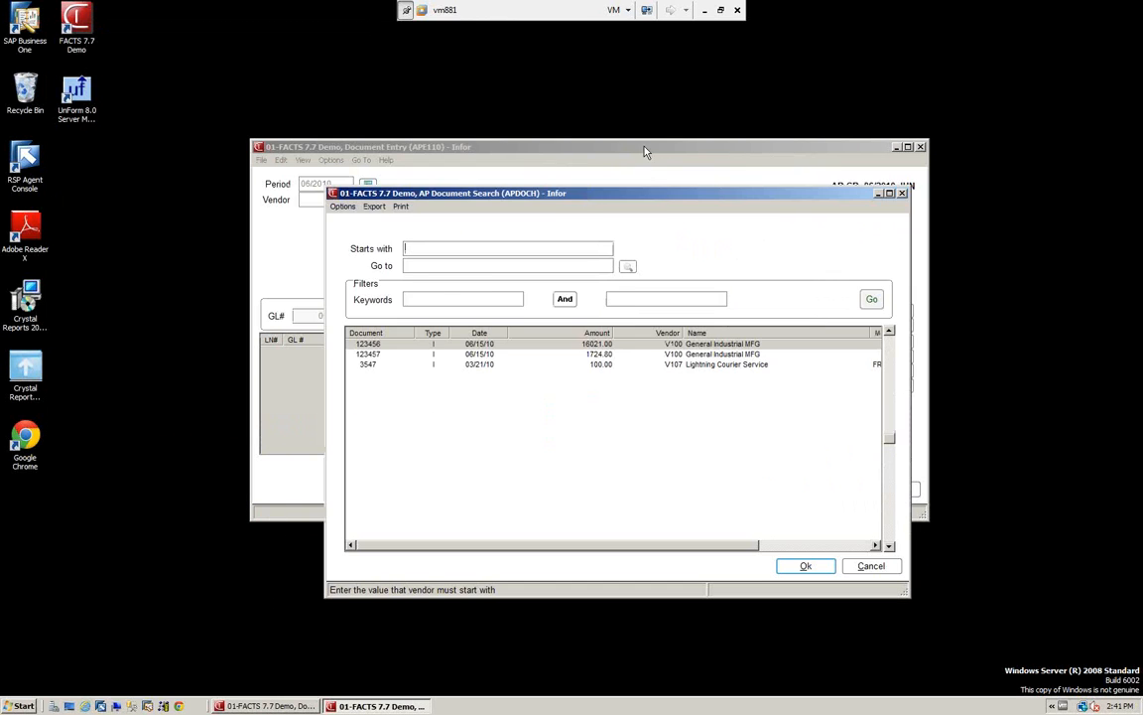
pyautogui.moveTo(644, 151); pyautogui.dragTo(602, 144)
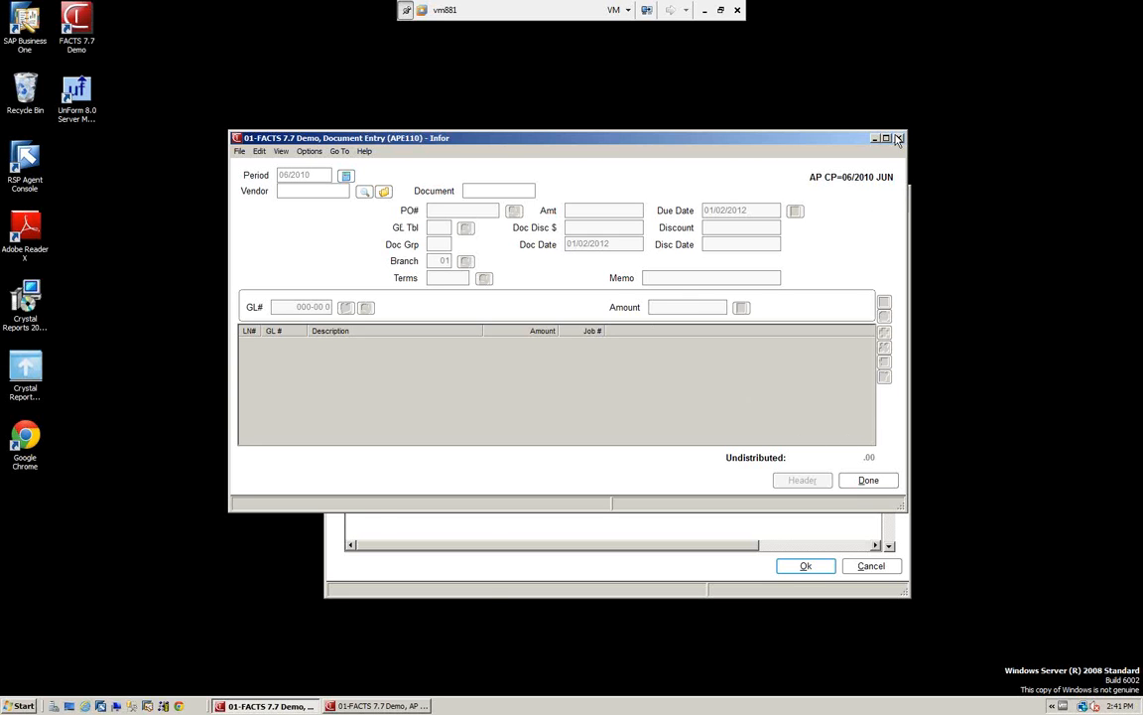
pyautogui.click(868, 480)
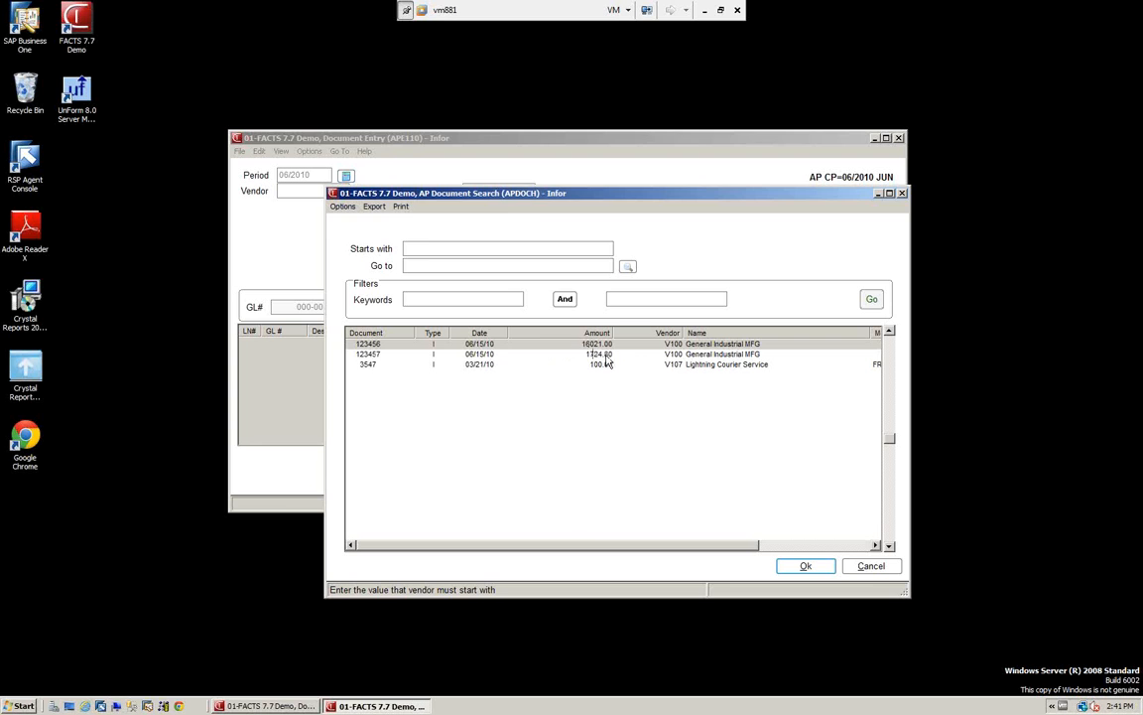
pyautogui.click(870, 565)
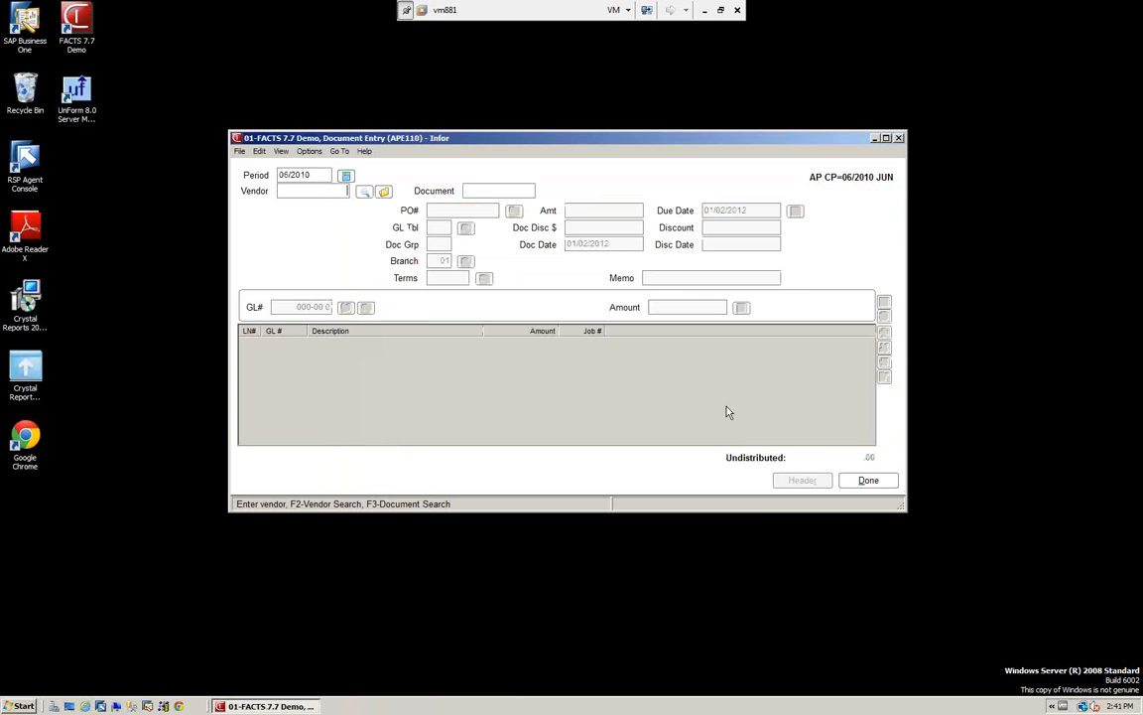
pyautogui.click(870, 481)
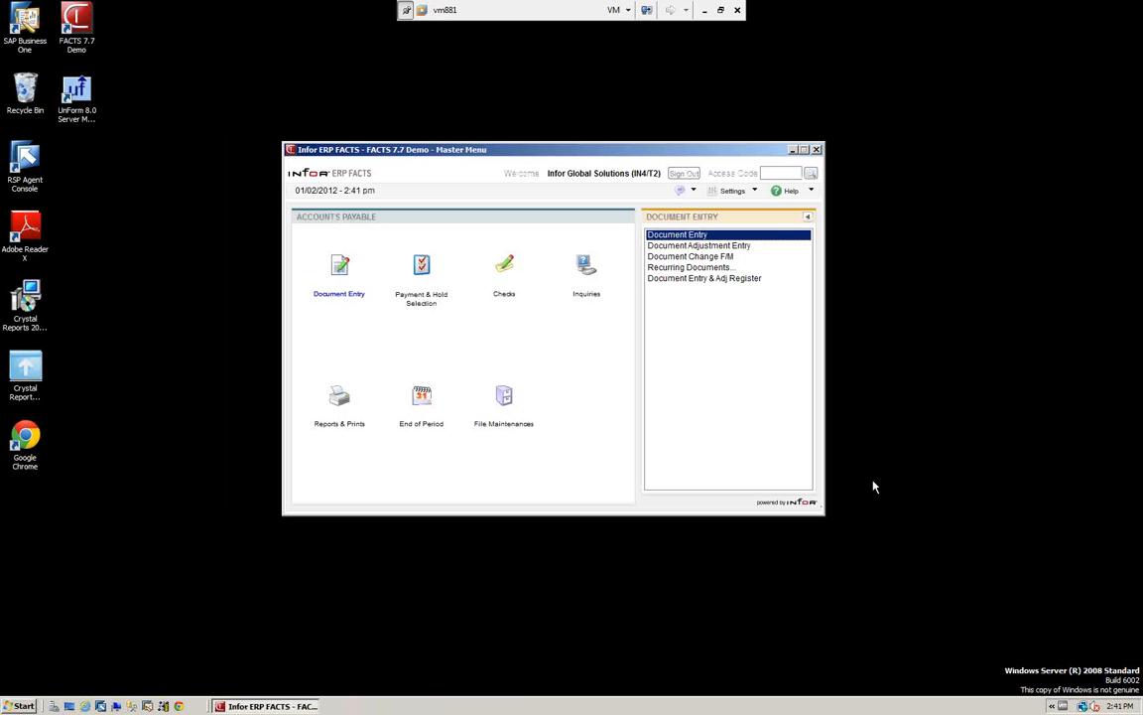
# Switch from Accounts Payable to the Purchase Orders module and highlight Invoice Receipt Register among the invoice receiving programs.
pyautogui.click(780, 173)
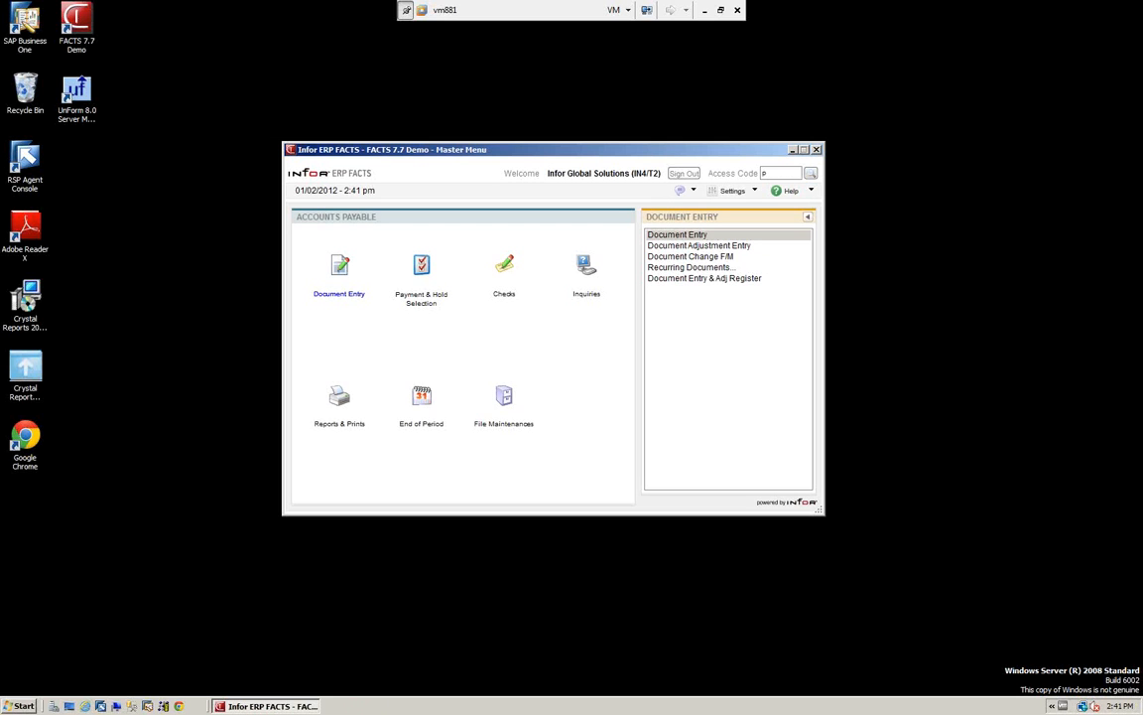
pyautogui.write('PO')
pyautogui.press('Return')
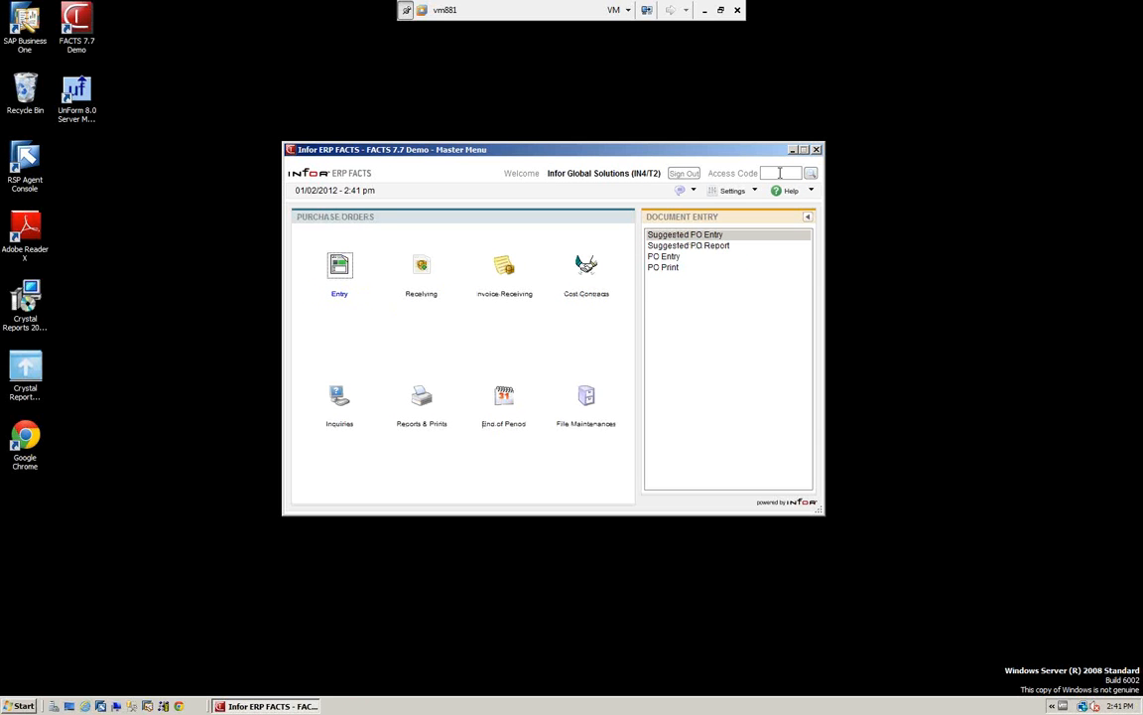
pyautogui.click(504, 266)
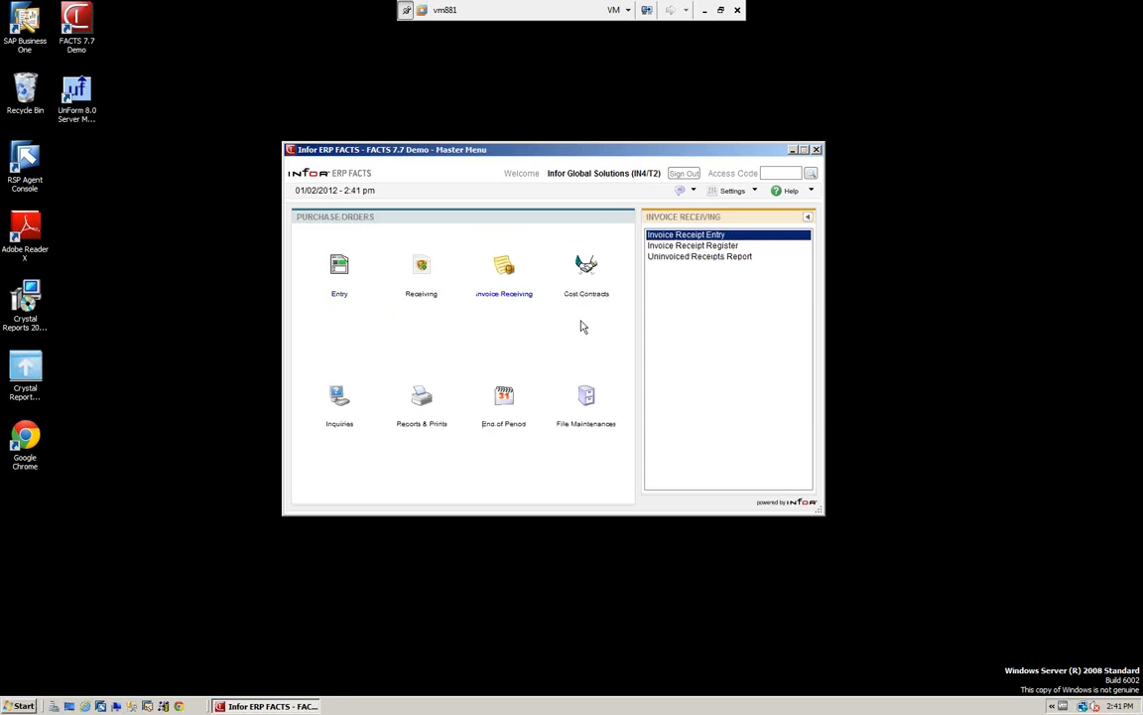
pyautogui.click(694, 246)
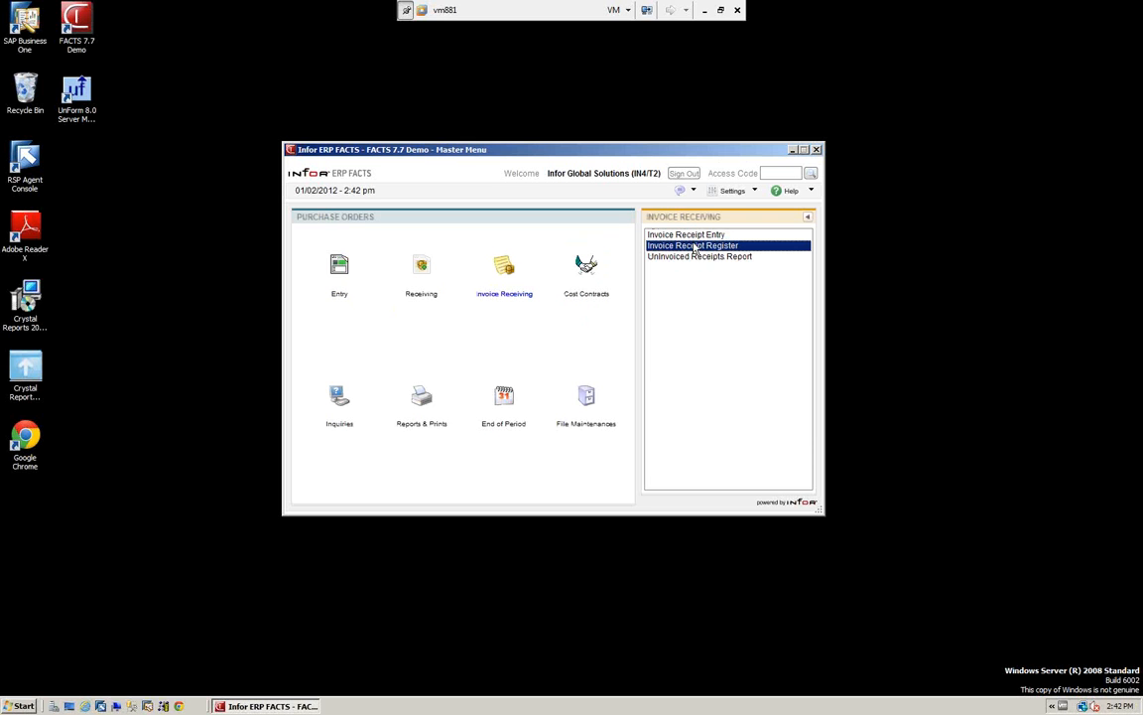
# Return to the Accounts Payable module and open Document Entry by entering the program password.
pyautogui.click(779, 174)
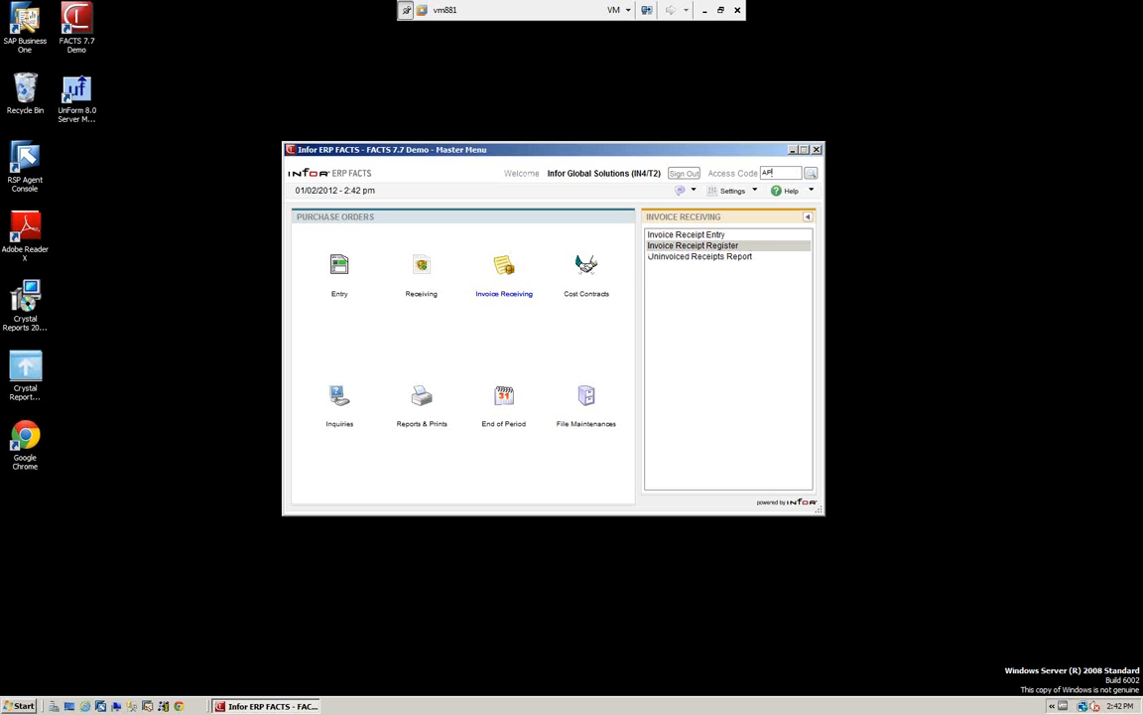
pyautogui.write('ap')
pyautogui.press('Return')
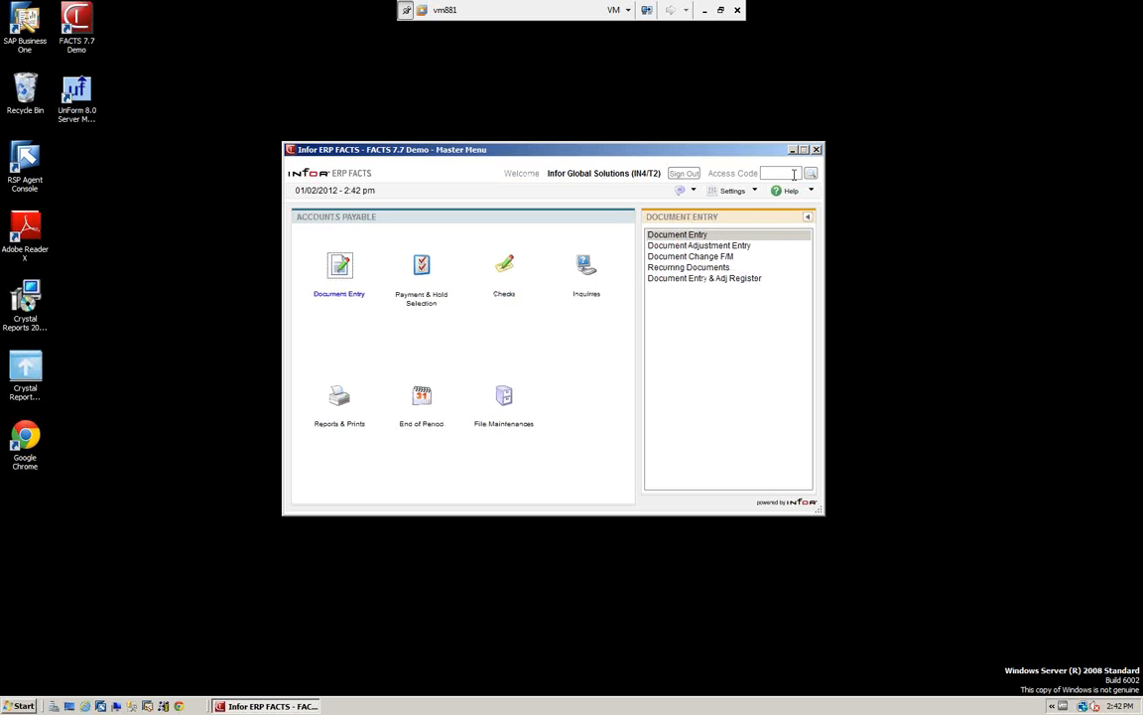
pyautogui.doubleClick(680, 236)
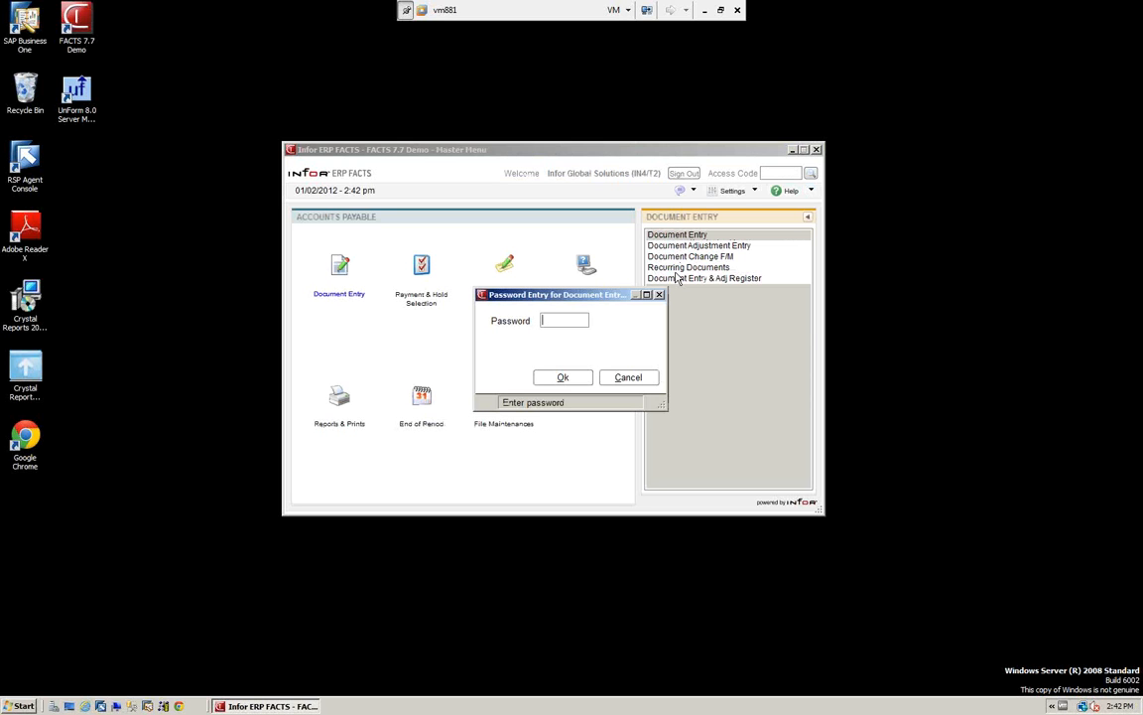
pyautogui.write('***')
pyautogui.click(563, 377)
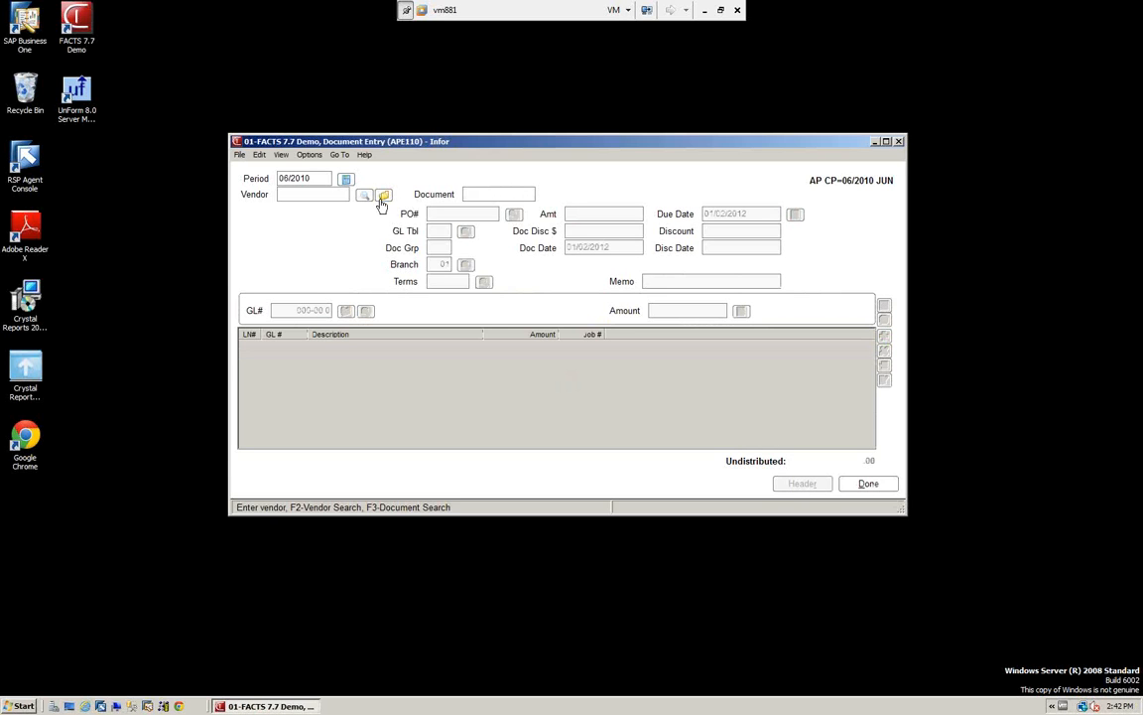
# View the 16021.00 General Industrial MFG invoice and the Lightning Courier Service document from the AP document search, closing each one.
pyautogui.click(383, 195)
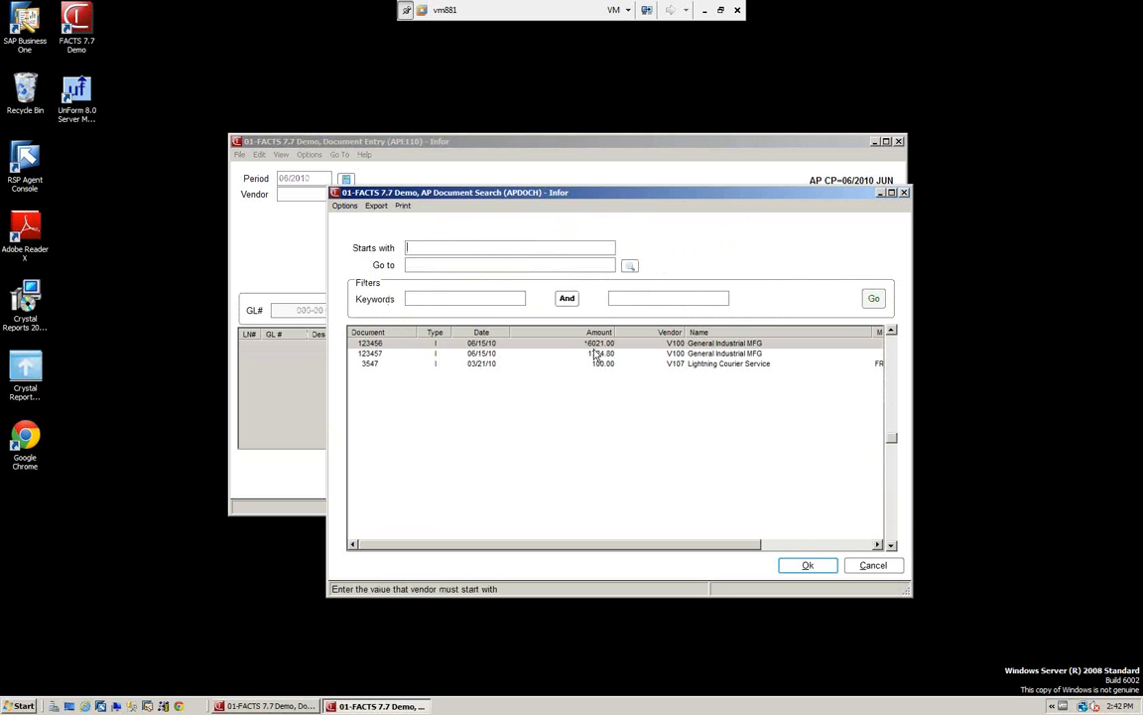
pyautogui.doubleClick(372, 344)
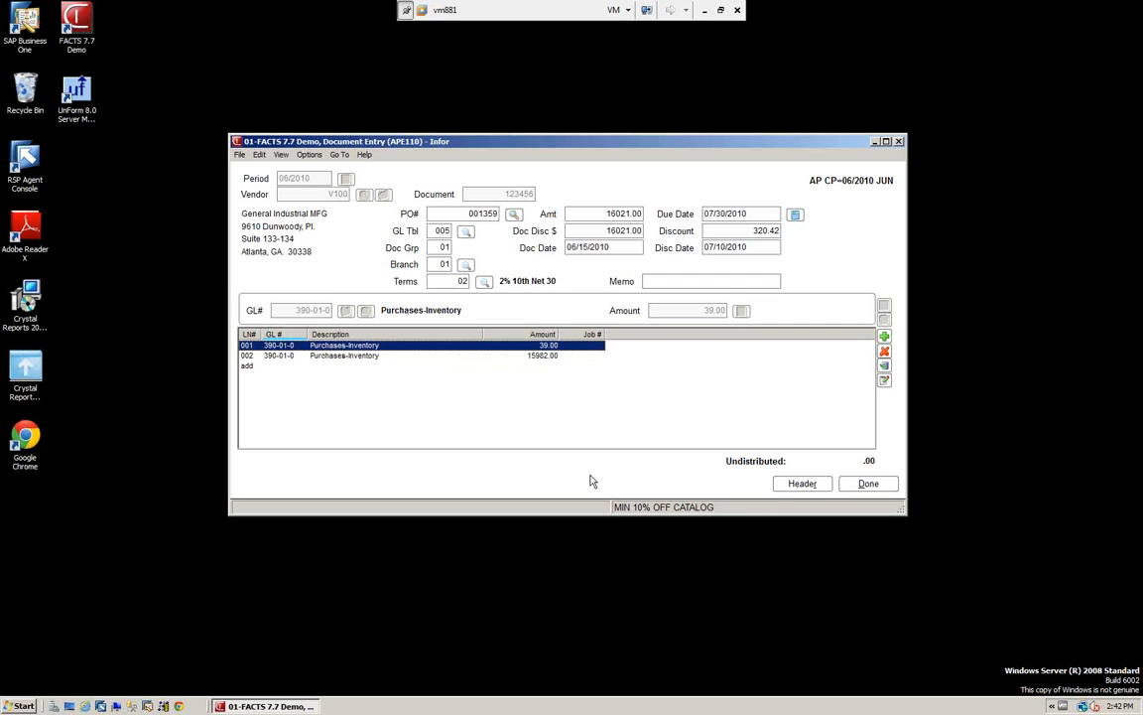
pyautogui.click(870, 484)
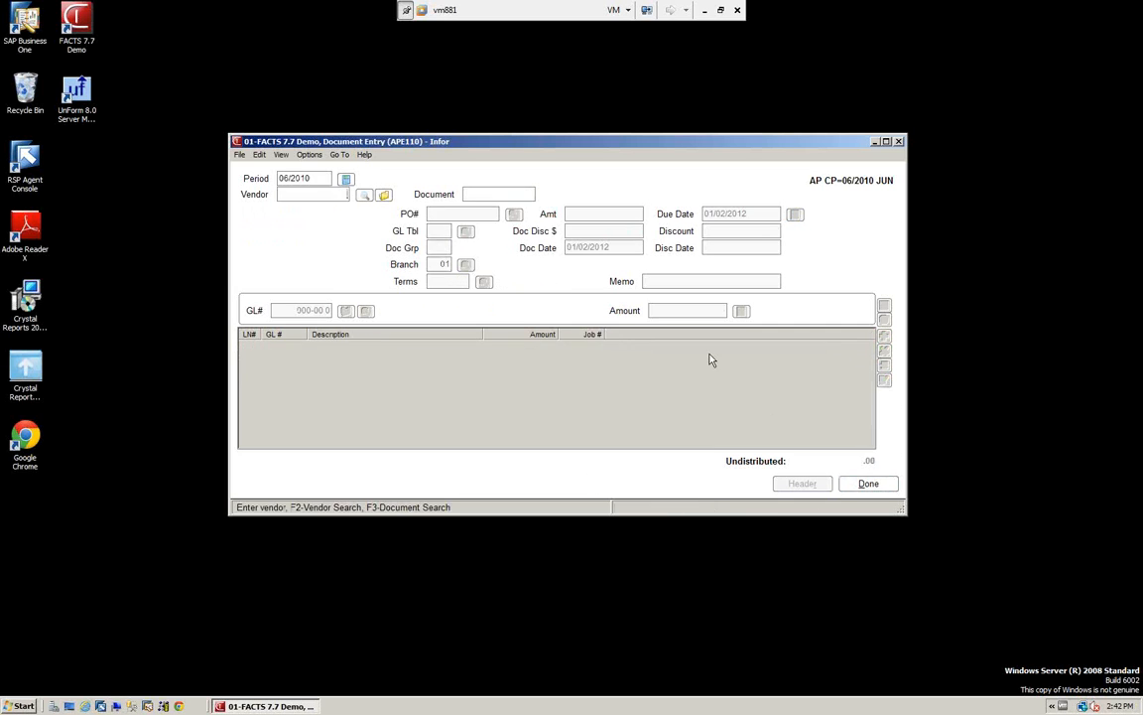
pyautogui.click(382, 195)
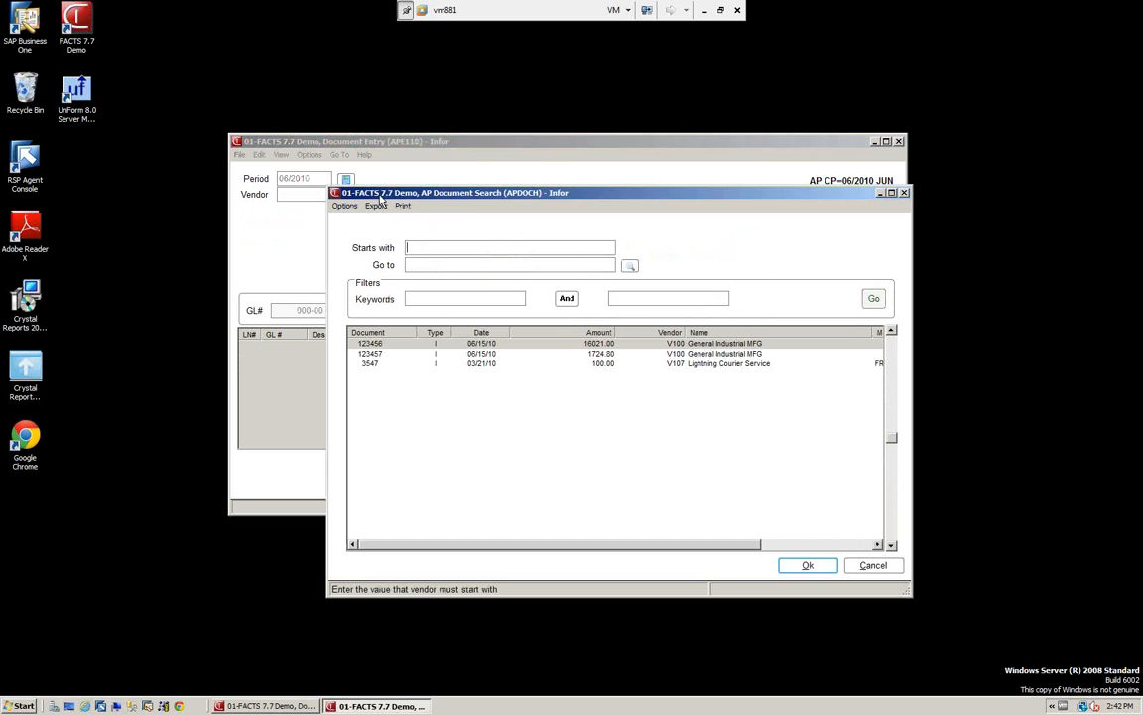
pyautogui.doubleClick(373, 368)
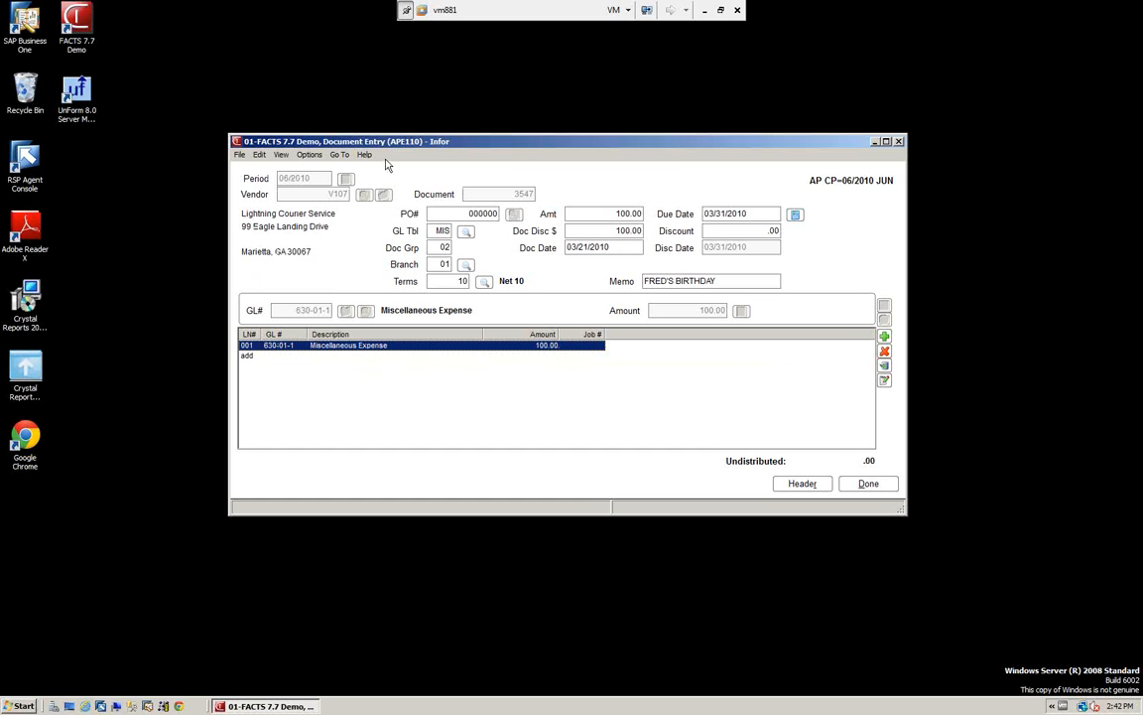
pyautogui.click(873, 488)
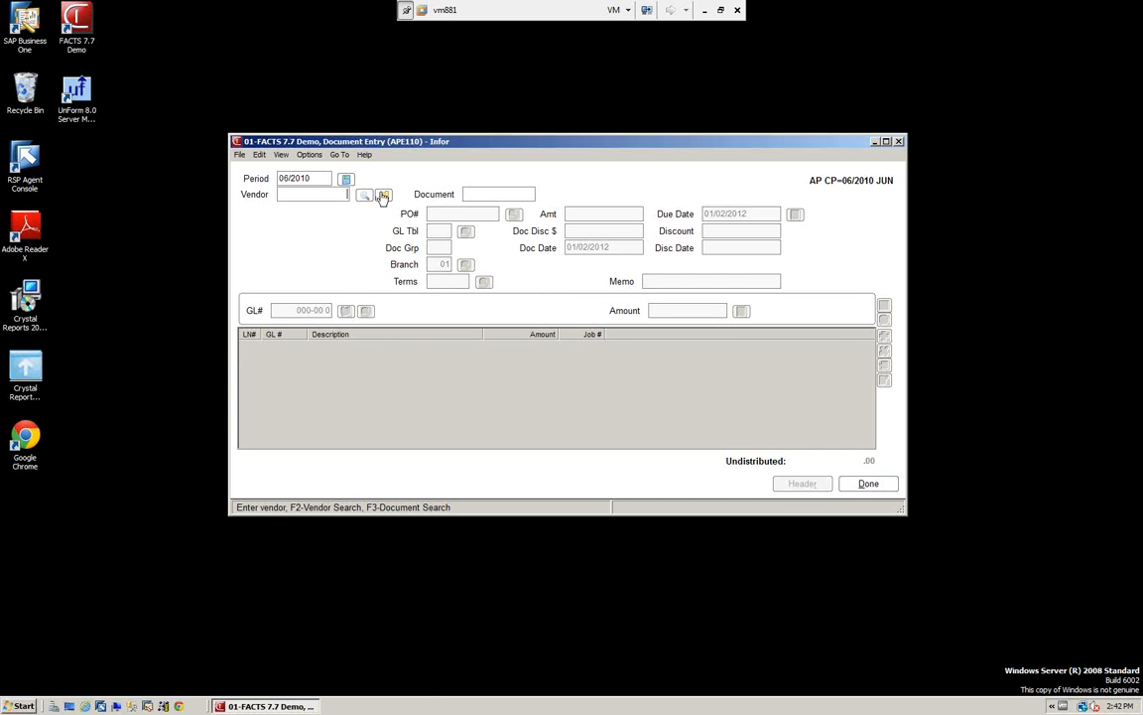
# Open the 1724.80 General Industrial MFG invoice through the document search, examine its purchases-inventory distribution lines, and close it.
pyautogui.click(385, 195)
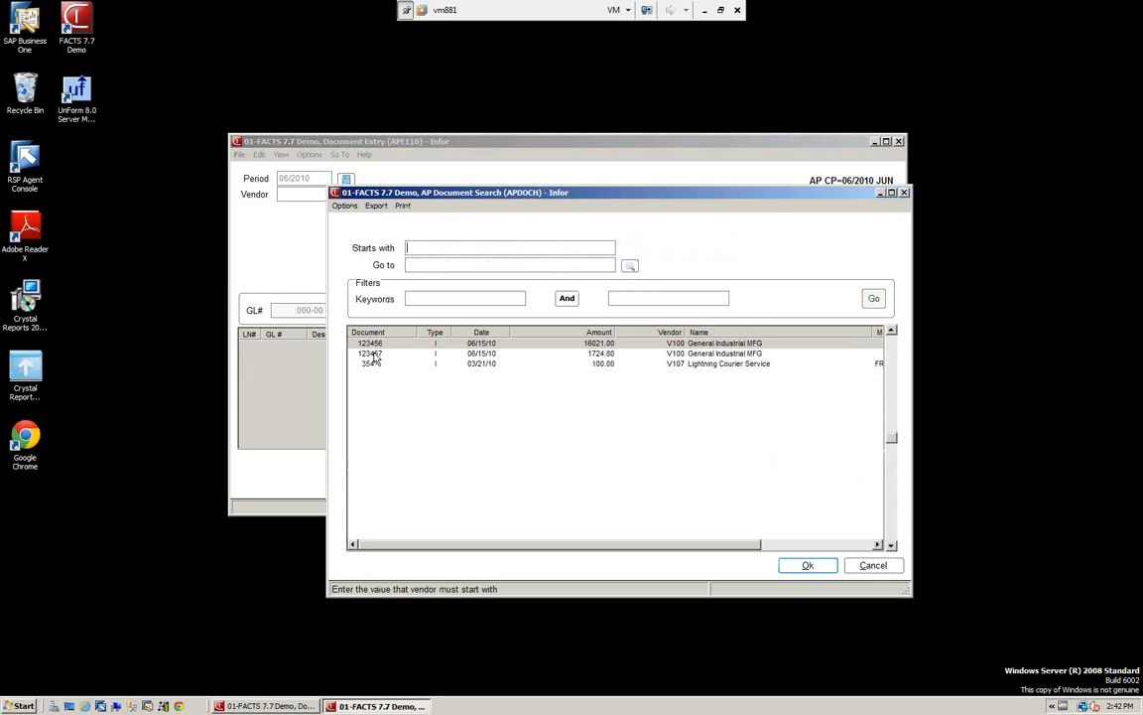
pyautogui.click(375, 354)
pyautogui.click(809, 567)
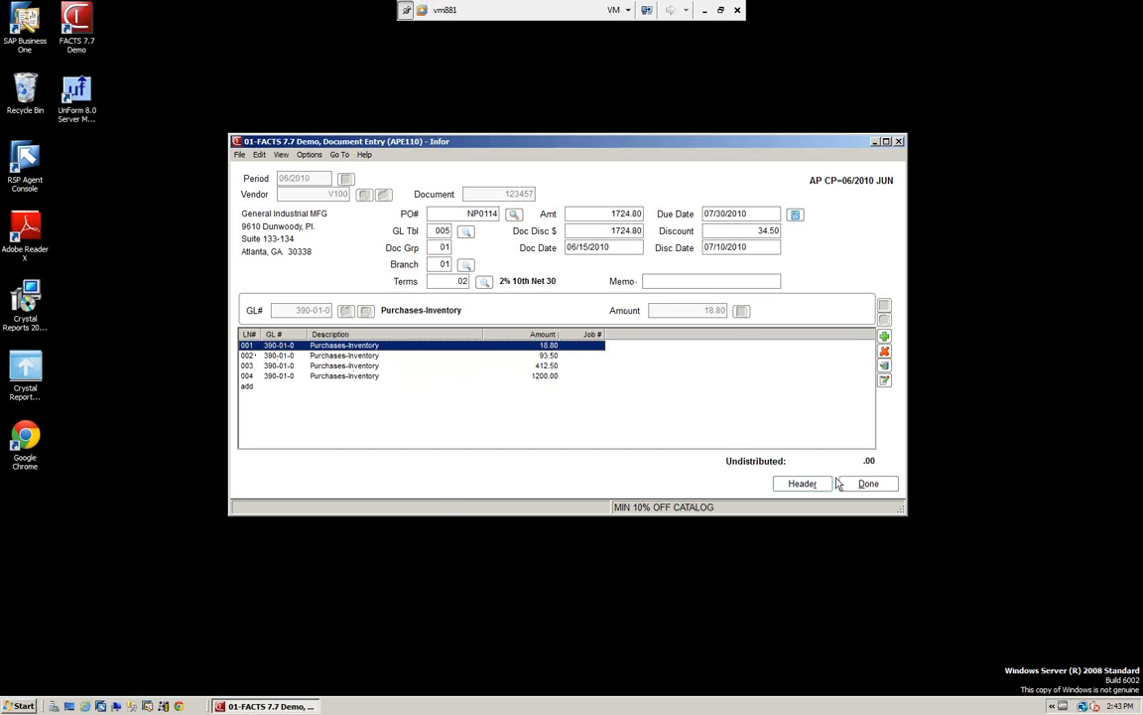
pyautogui.click(869, 484)
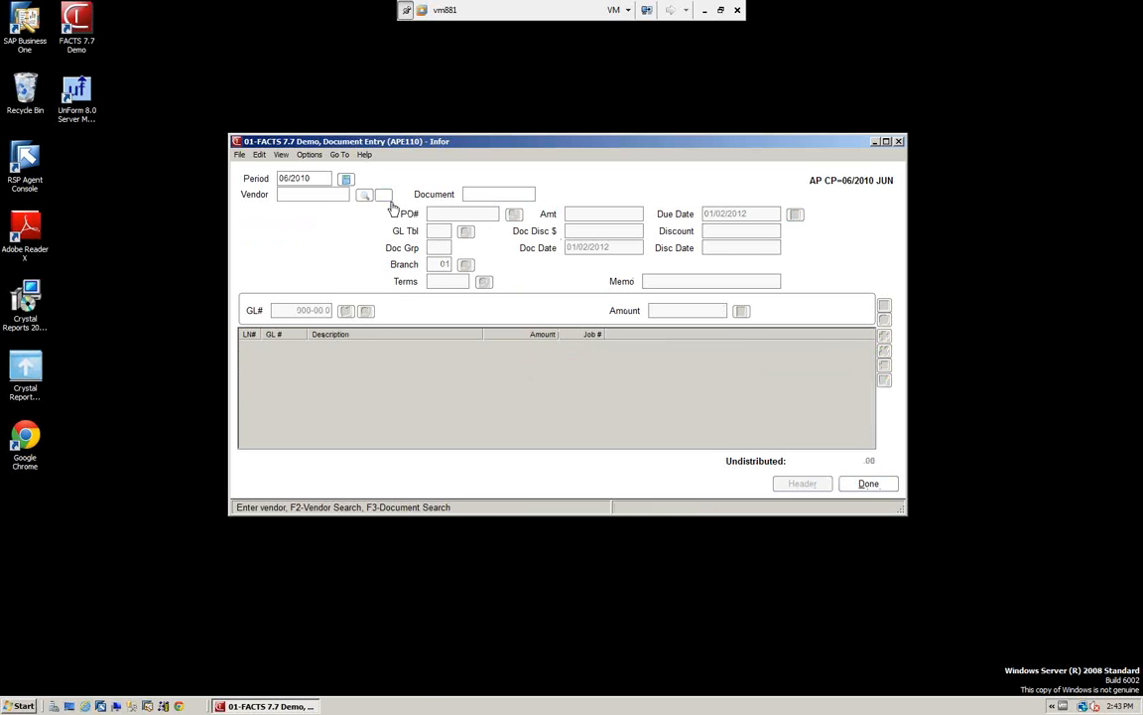
# Reopen the Lightning Courier Service document to examine its miscellaneous expense line, close it, and leave Document Entry.
pyautogui.click(383, 195)
pyautogui.click(375, 365)
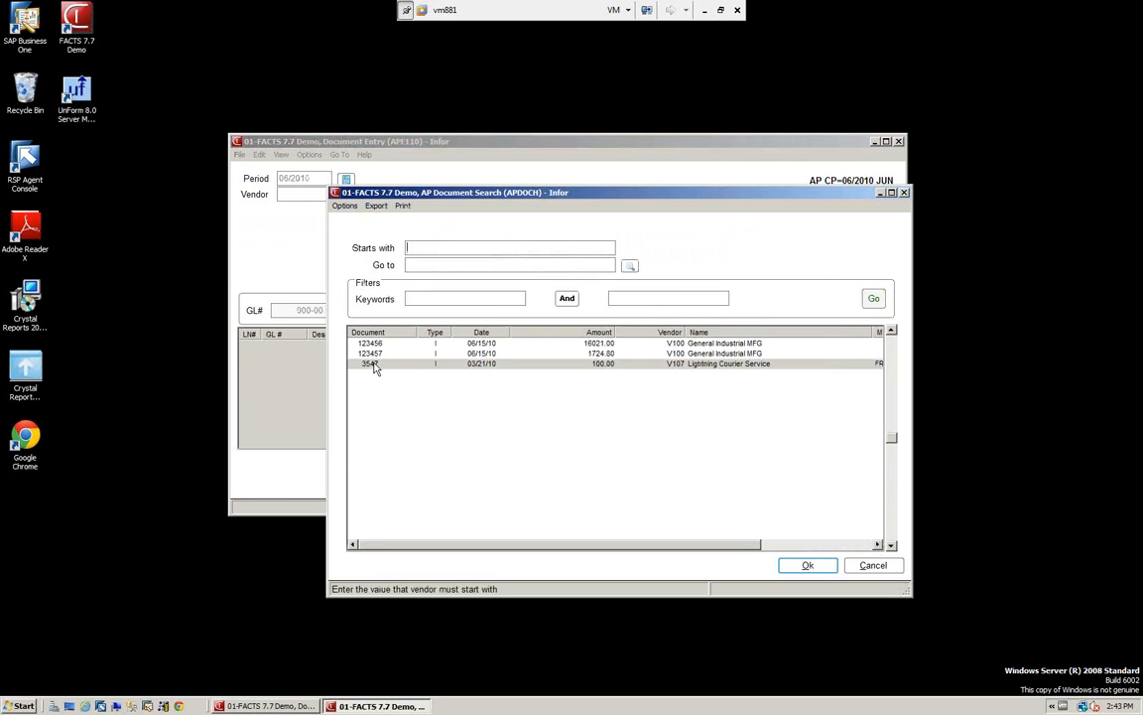
pyautogui.click(812, 563)
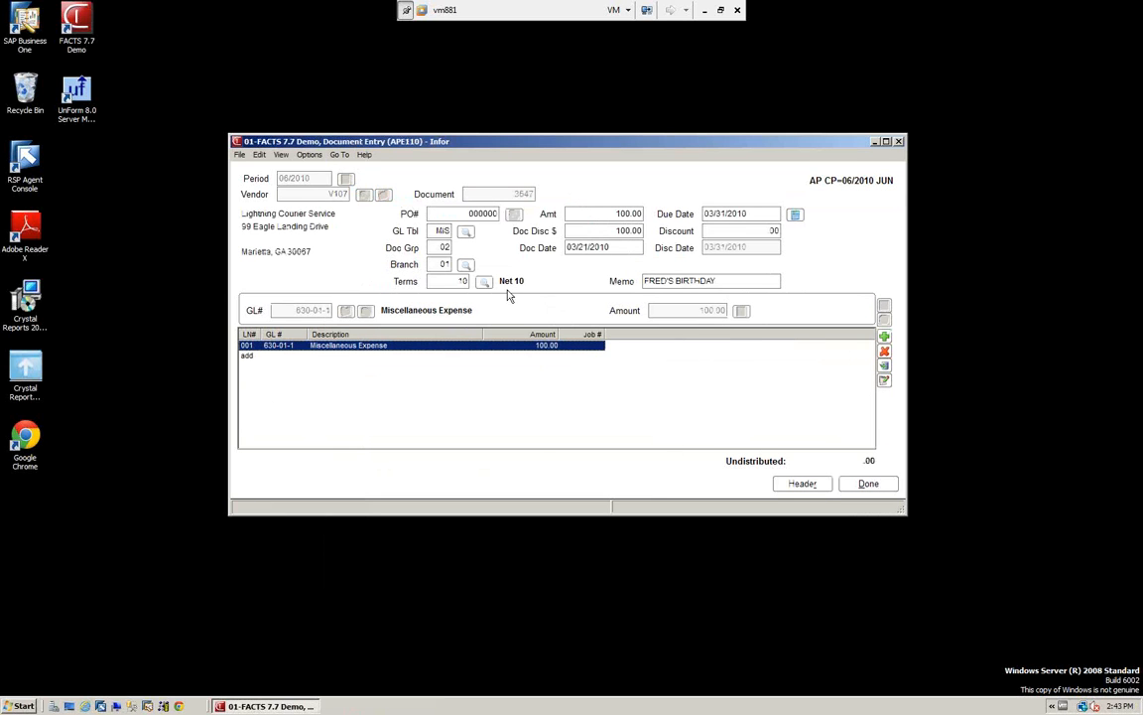
pyautogui.click(871, 487)
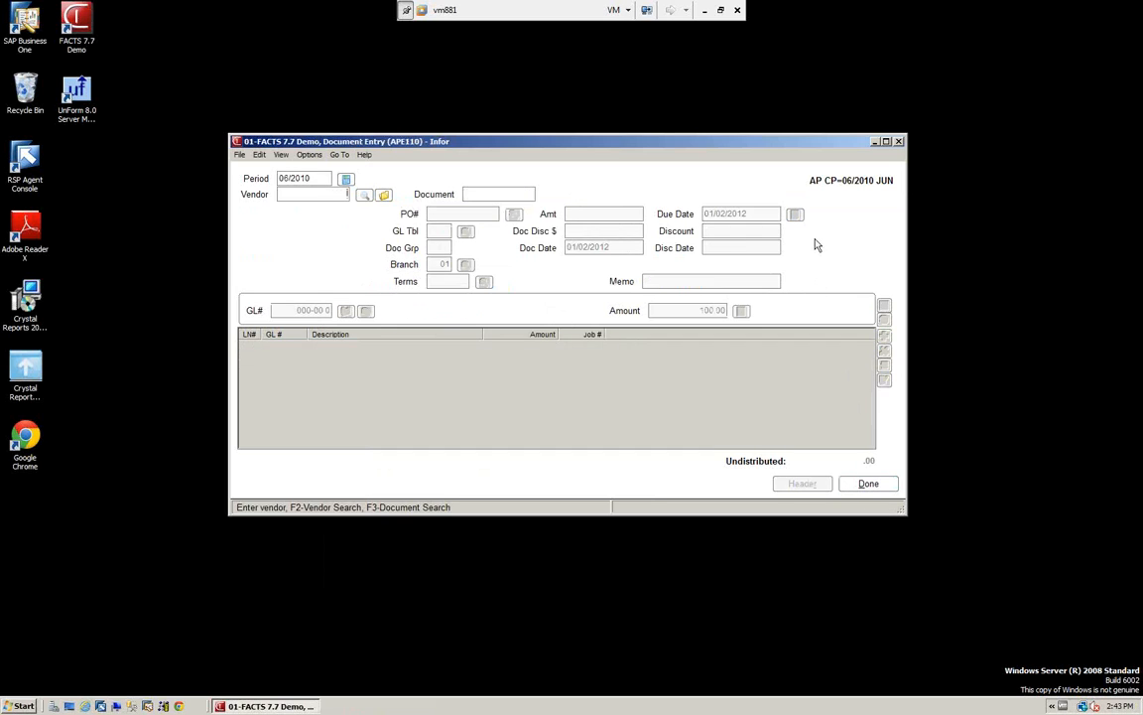
pyautogui.click(870, 484)
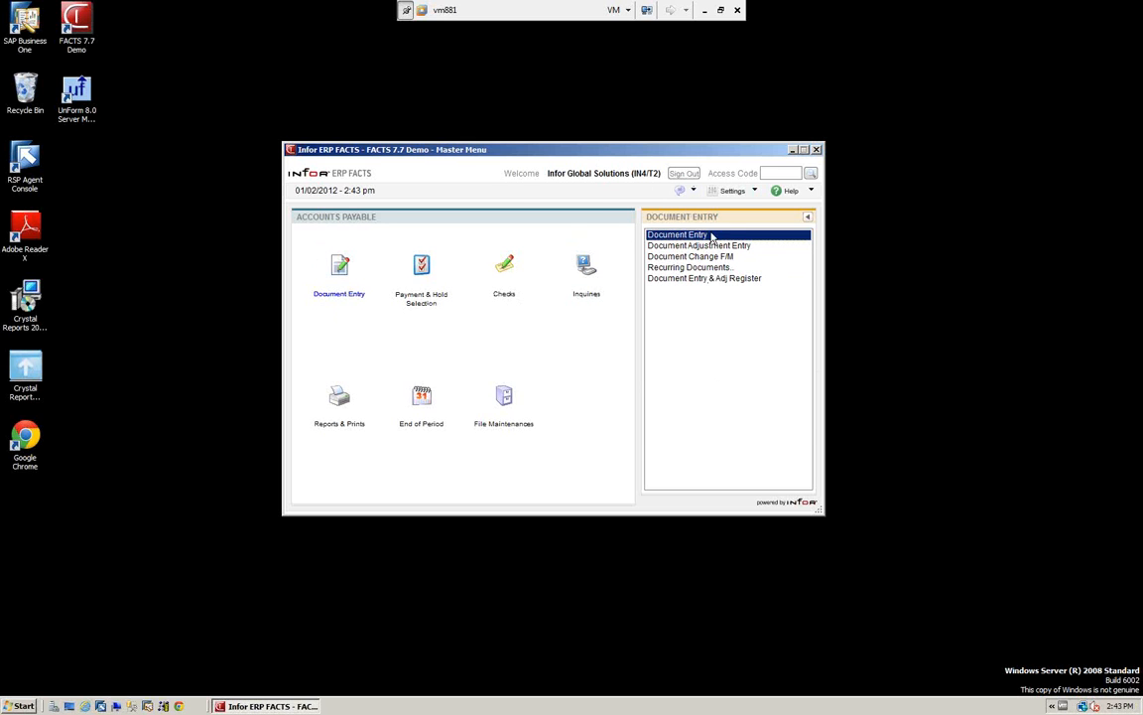
# Open Document Entry & Adj Register, reposition its window, and set its default printer for all locations to 0, Print to file.
pyautogui.click(672, 280)
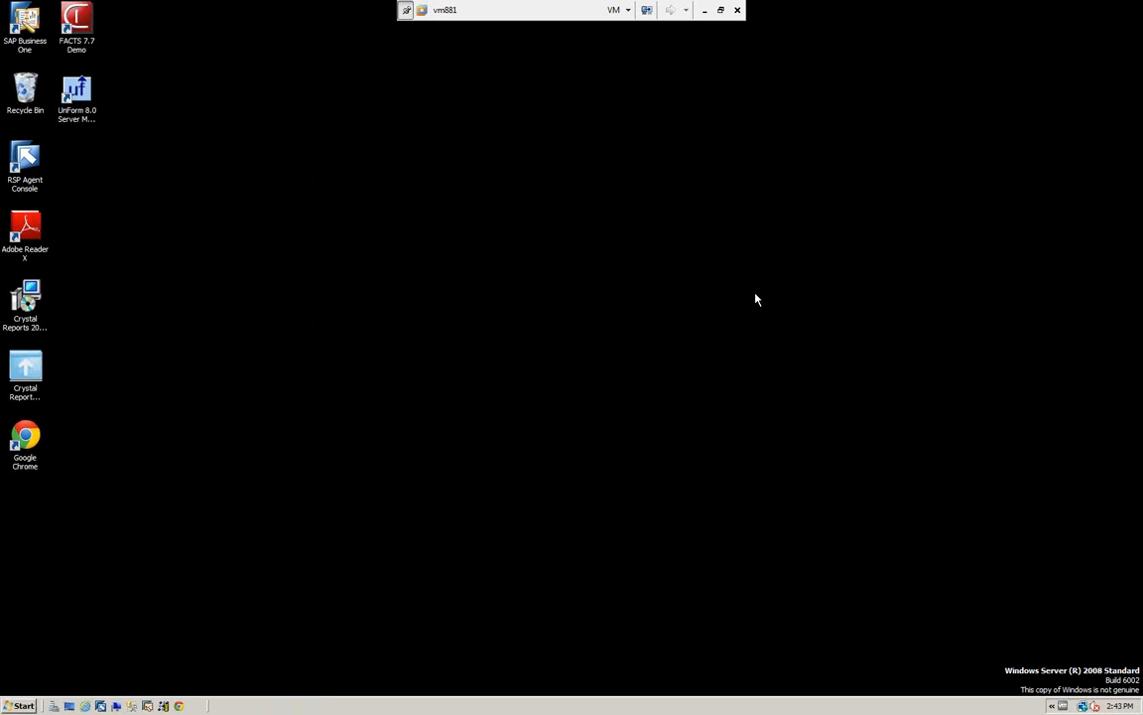
pyautogui.moveTo(490, 72); pyautogui.dragTo(563, 113)
pyautogui.click(302, 126)
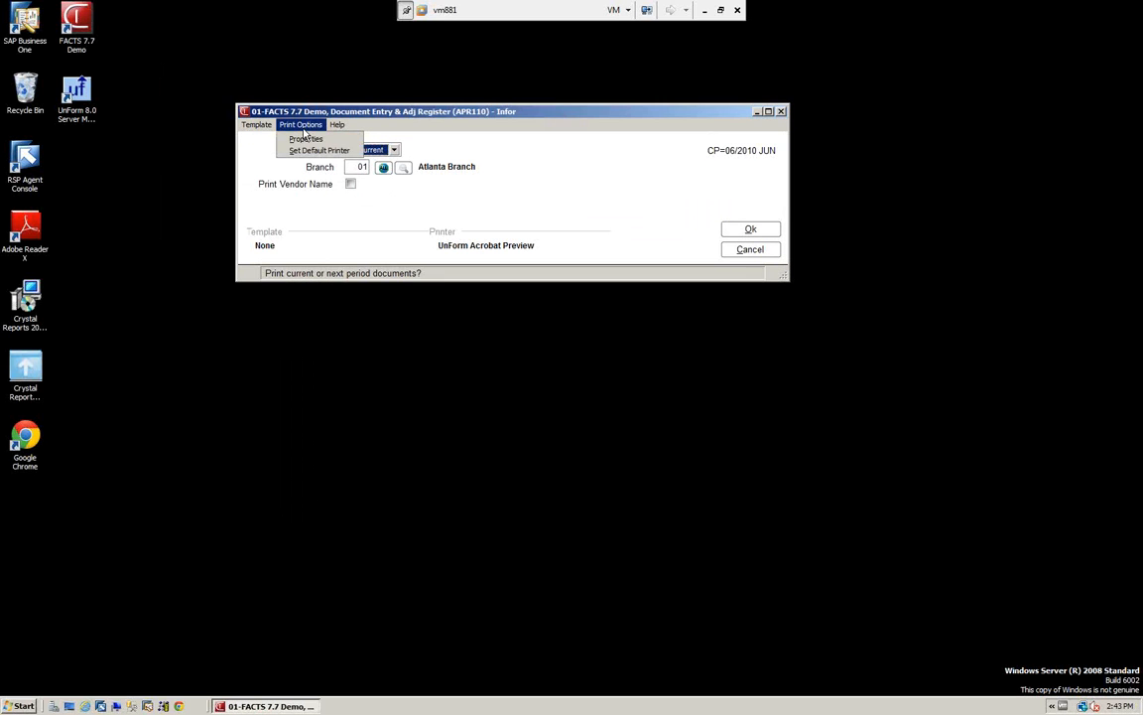
pyautogui.click(308, 150)
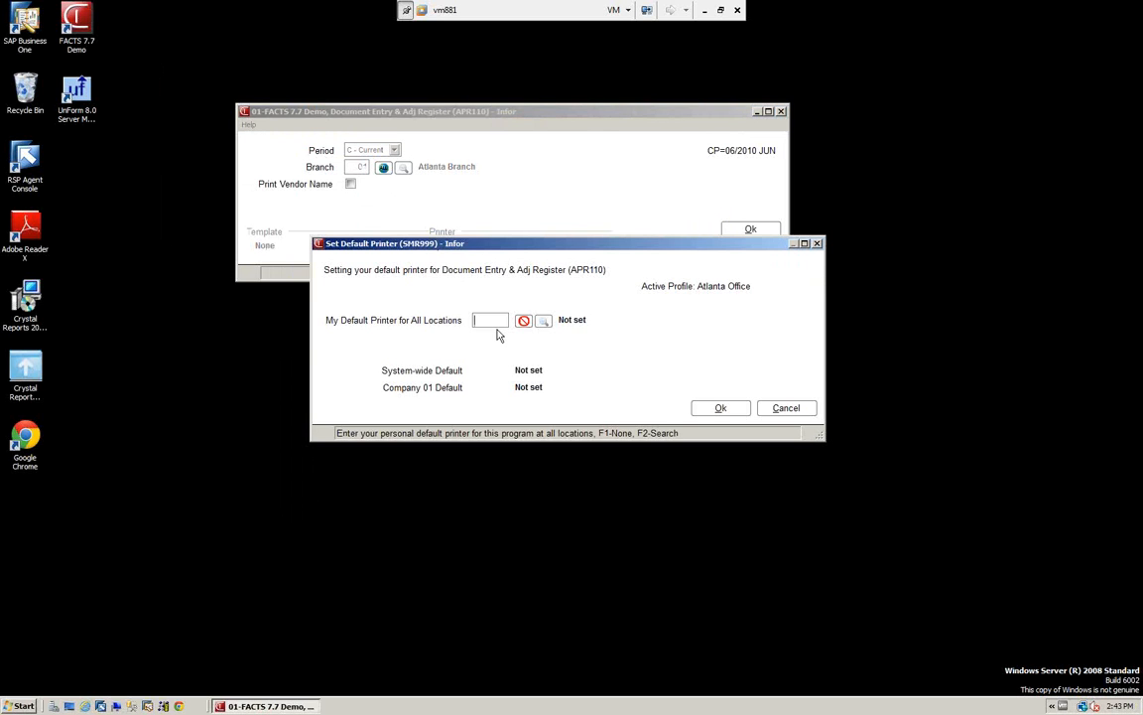
pyautogui.write('0')
pyautogui.press('Return')
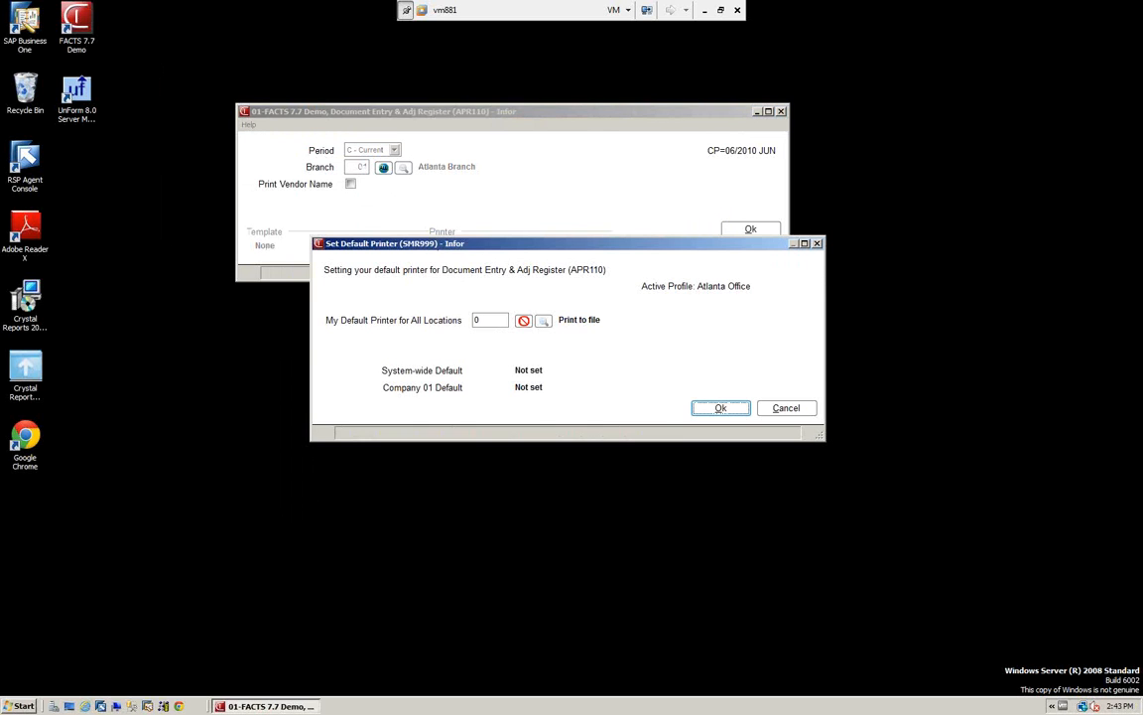
pyautogui.click(726, 410)
# Set the printer in this register run's print options to 0, Print to file.
pyautogui.click(308, 124)
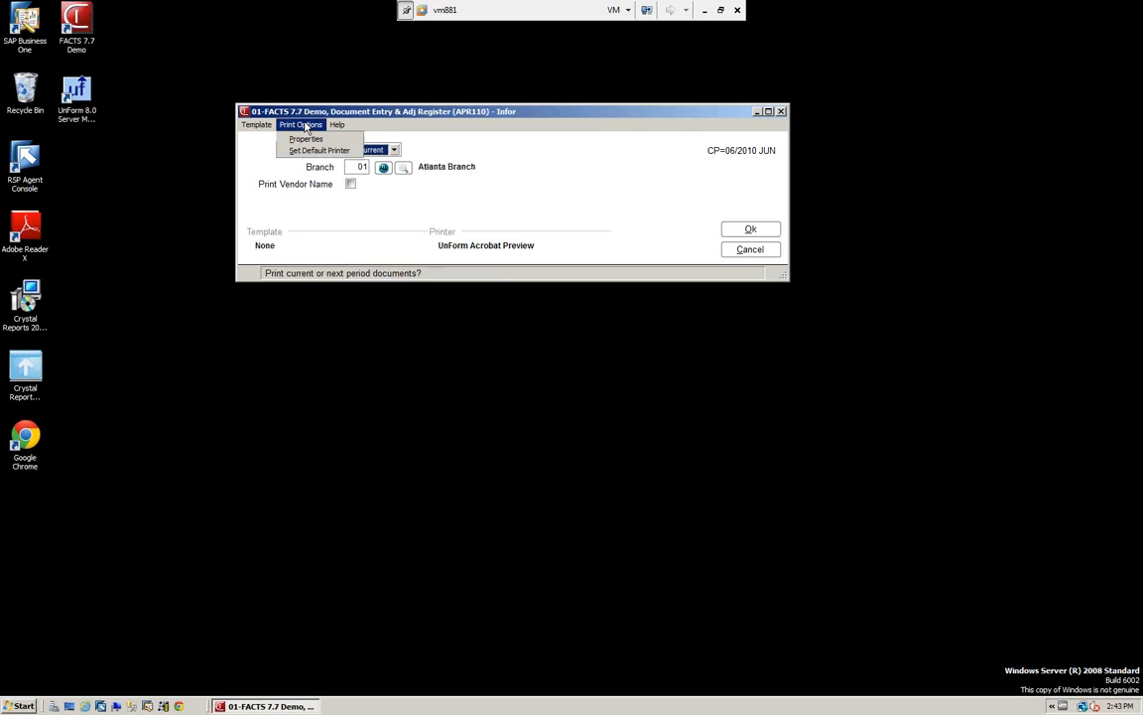
pyautogui.click(303, 138)
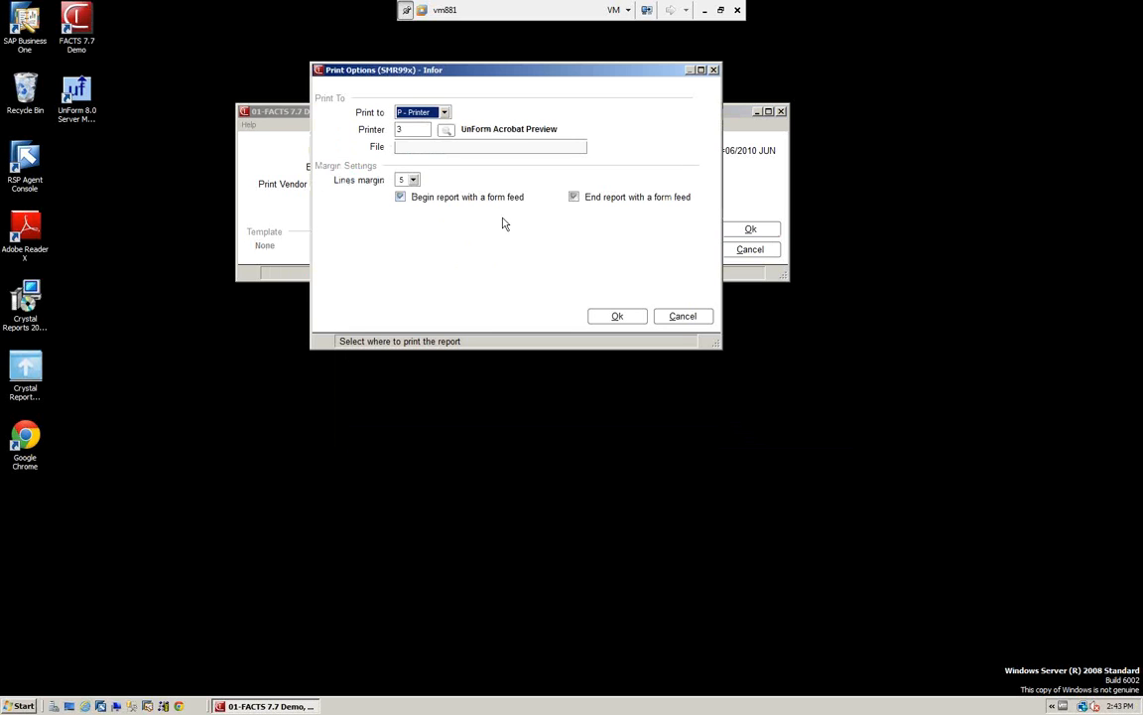
pyautogui.click(414, 129)
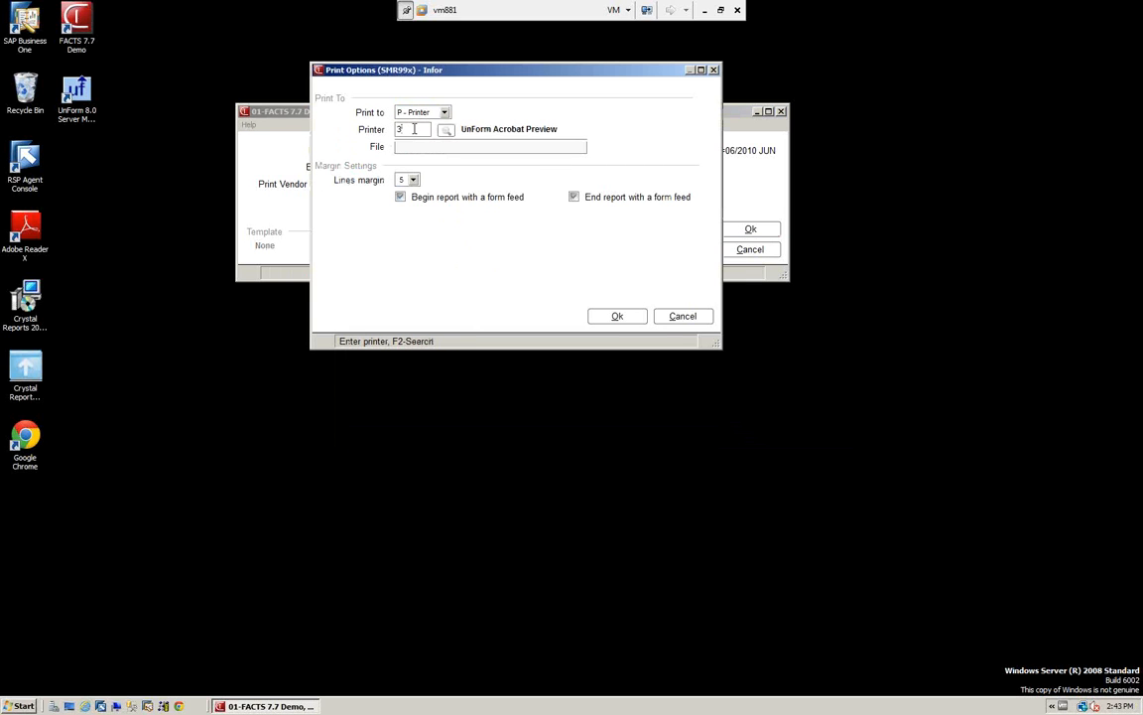
pyautogui.write('0')
pyautogui.click(615, 316)
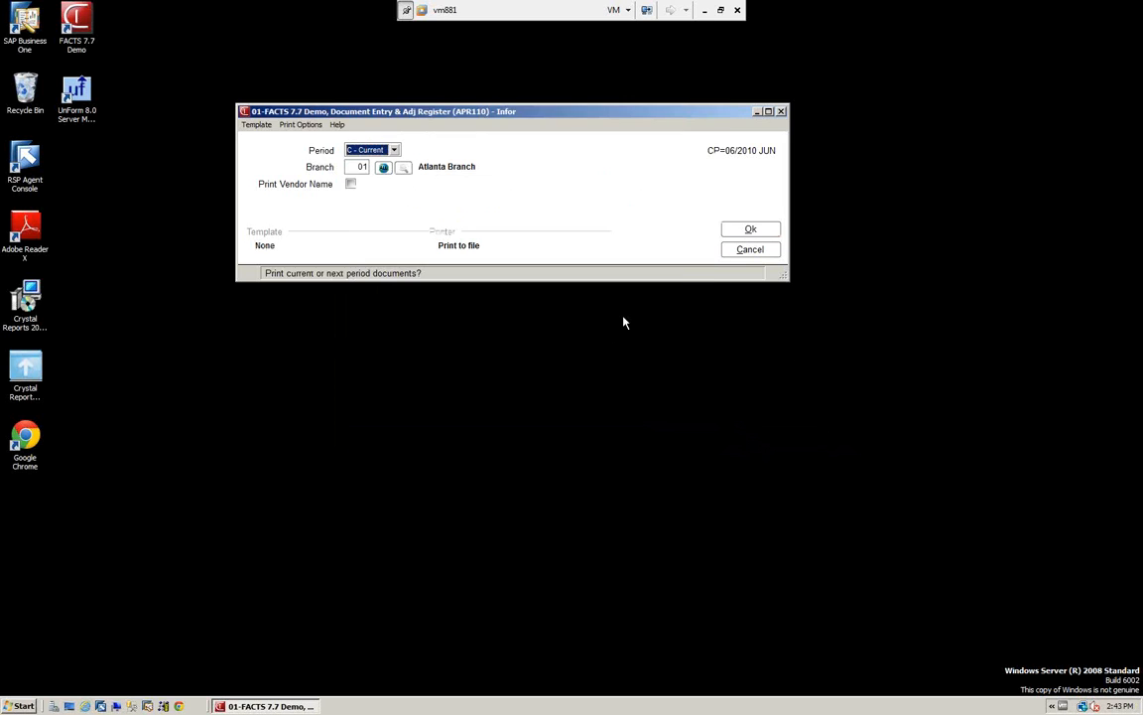
# Run the Document Entry & Adj Register for the current period and branch 01, examine the full-screen report, and close it.
pyautogui.click(754, 229)
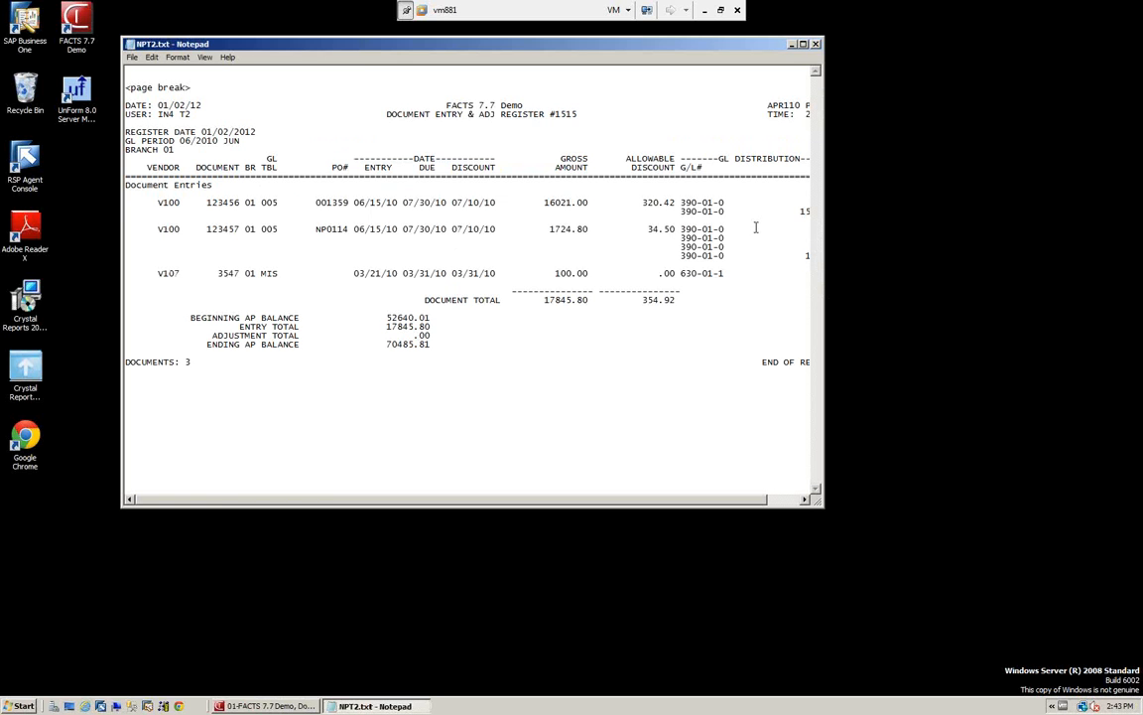
pyautogui.click(802, 44)
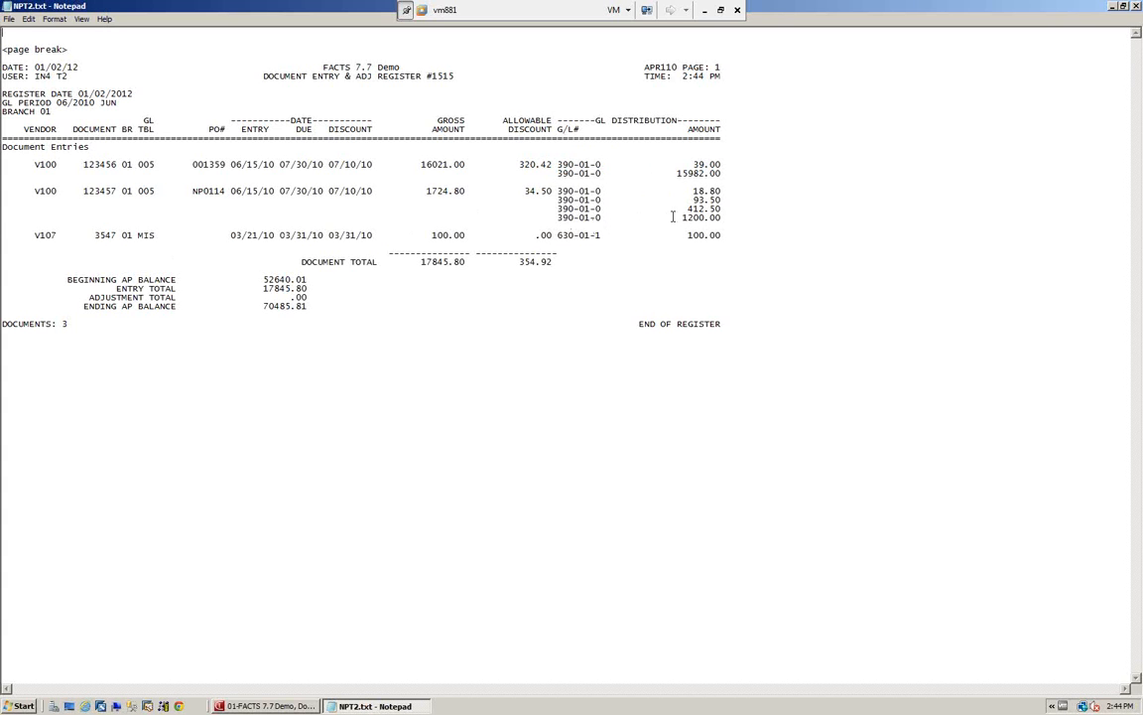
pyautogui.click(1136, 7)
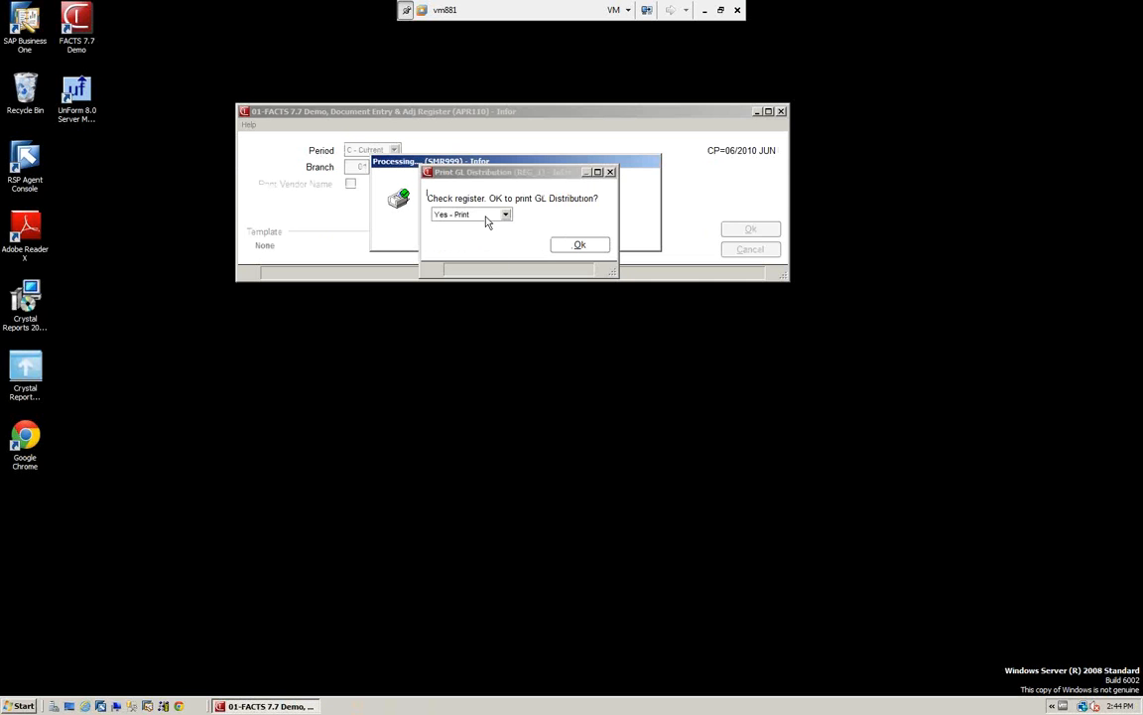
# Print the register's GL distribution, examine its debits and credits by account in full screen, and close the report.
pyautogui.click(572, 246)
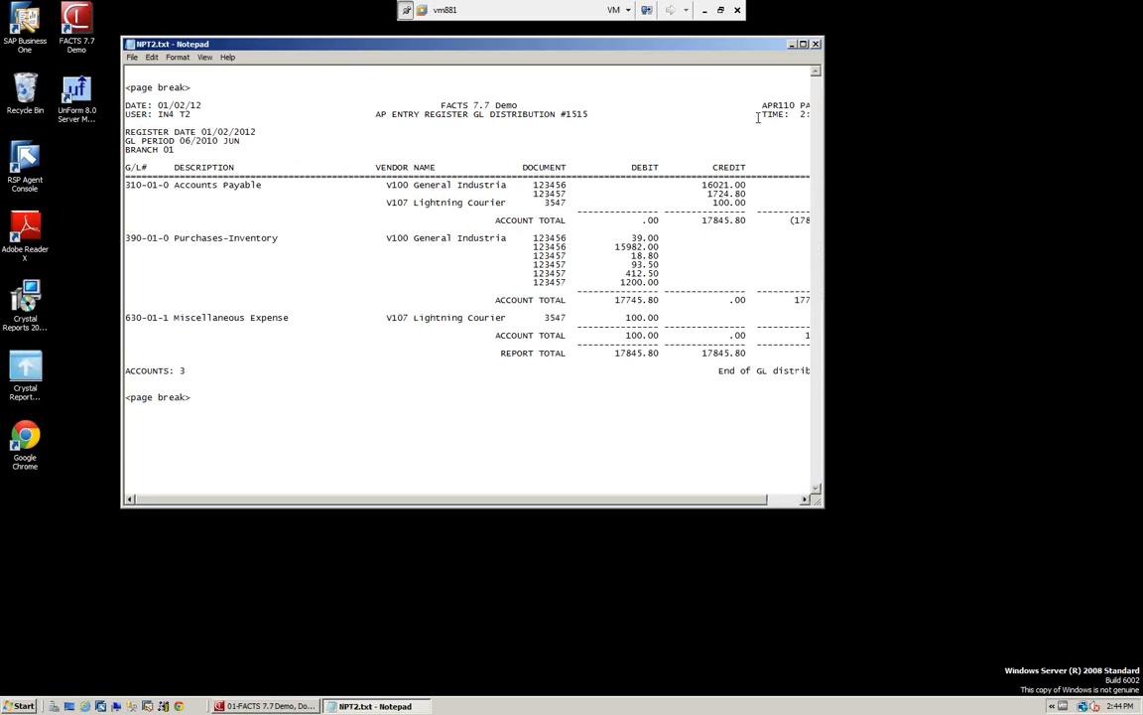
pyautogui.click(804, 45)
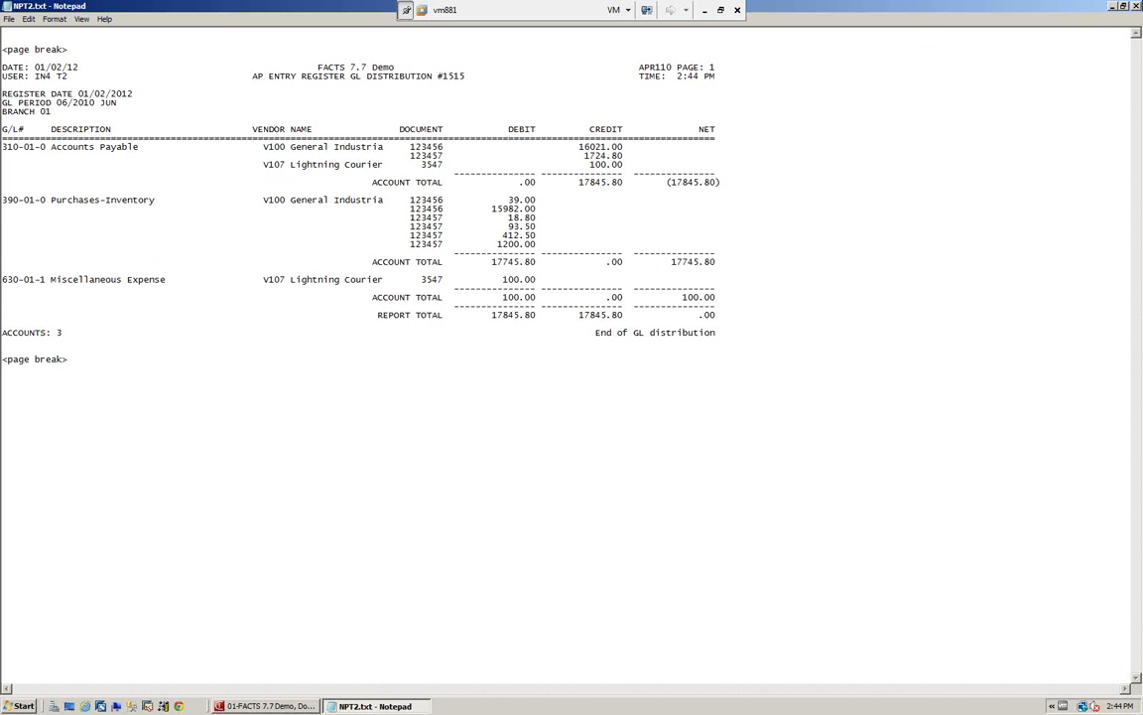
pyautogui.click(1137, 7)
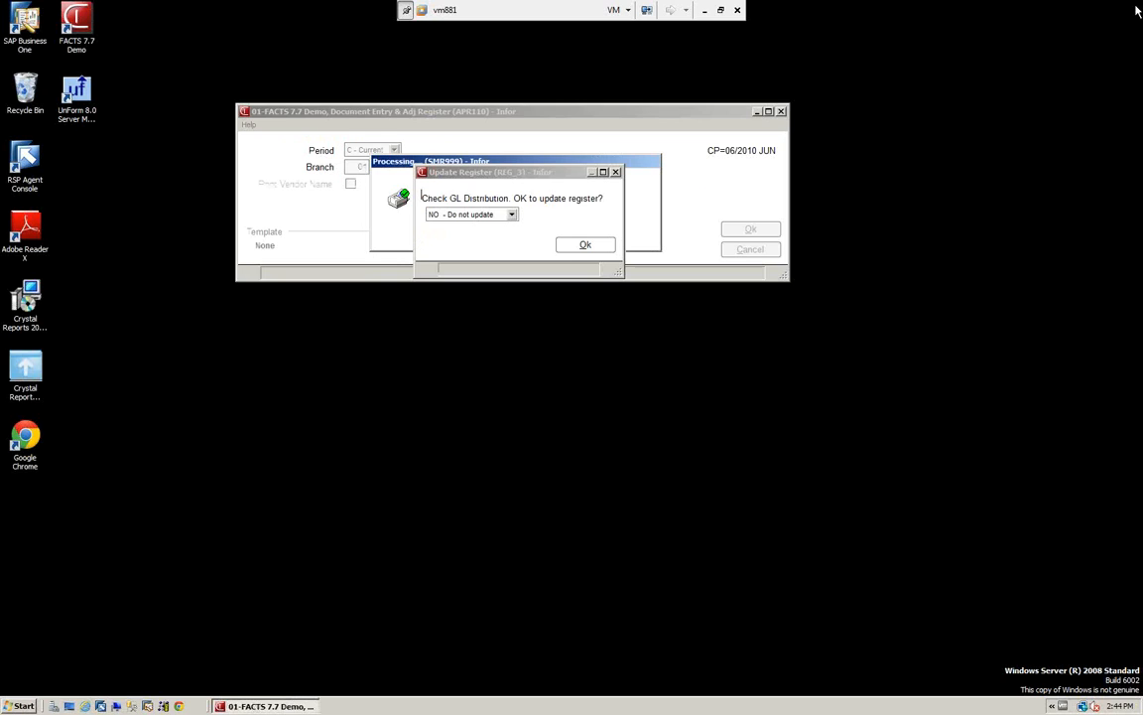
# Update the Document Entry & Adj Register's GL distribution with YES - Update and acknowledge its completion.
pyautogui.click(511, 215)
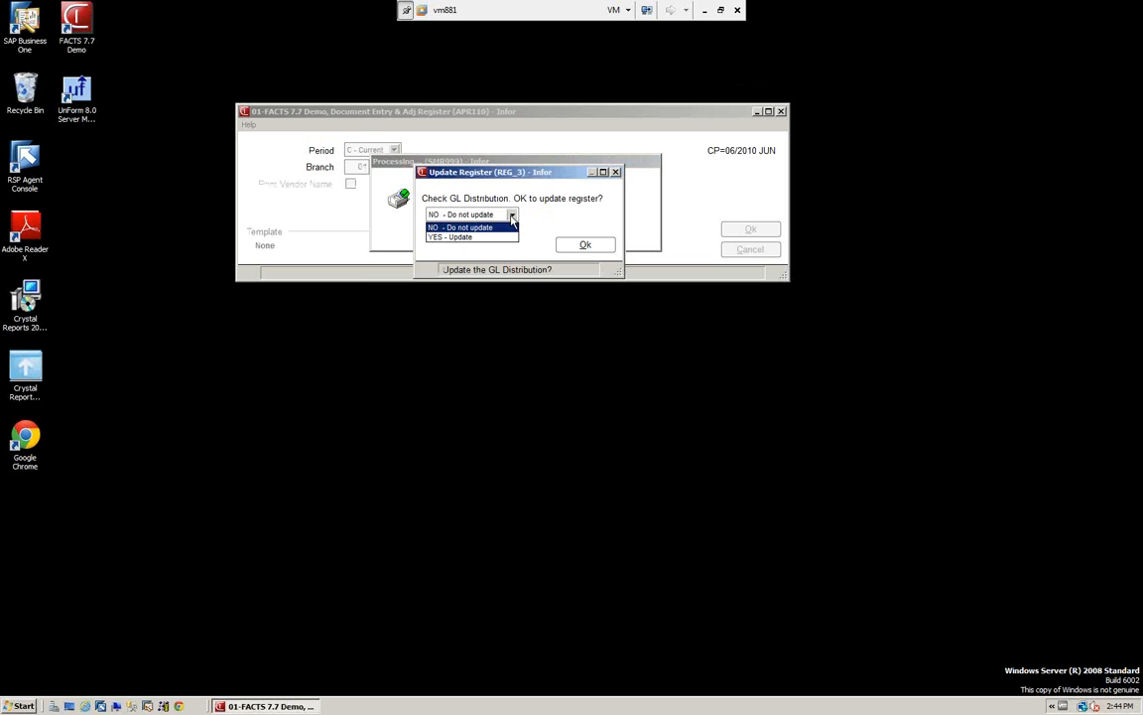
pyautogui.click(473, 236)
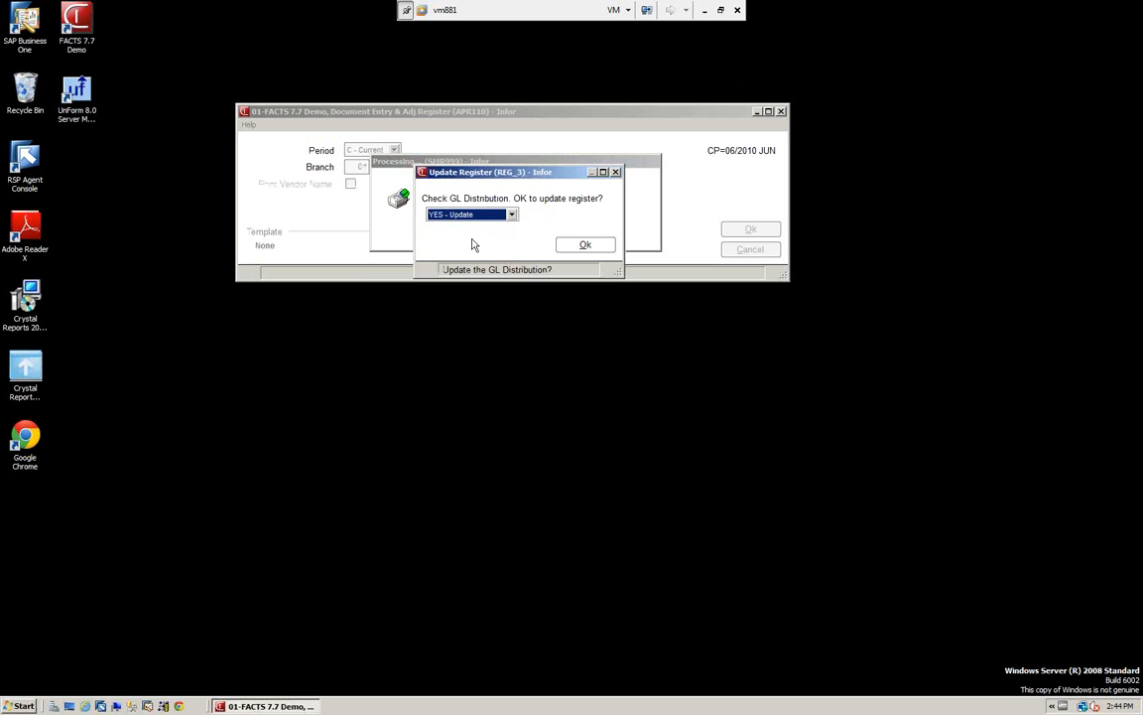
pyautogui.click(585, 246)
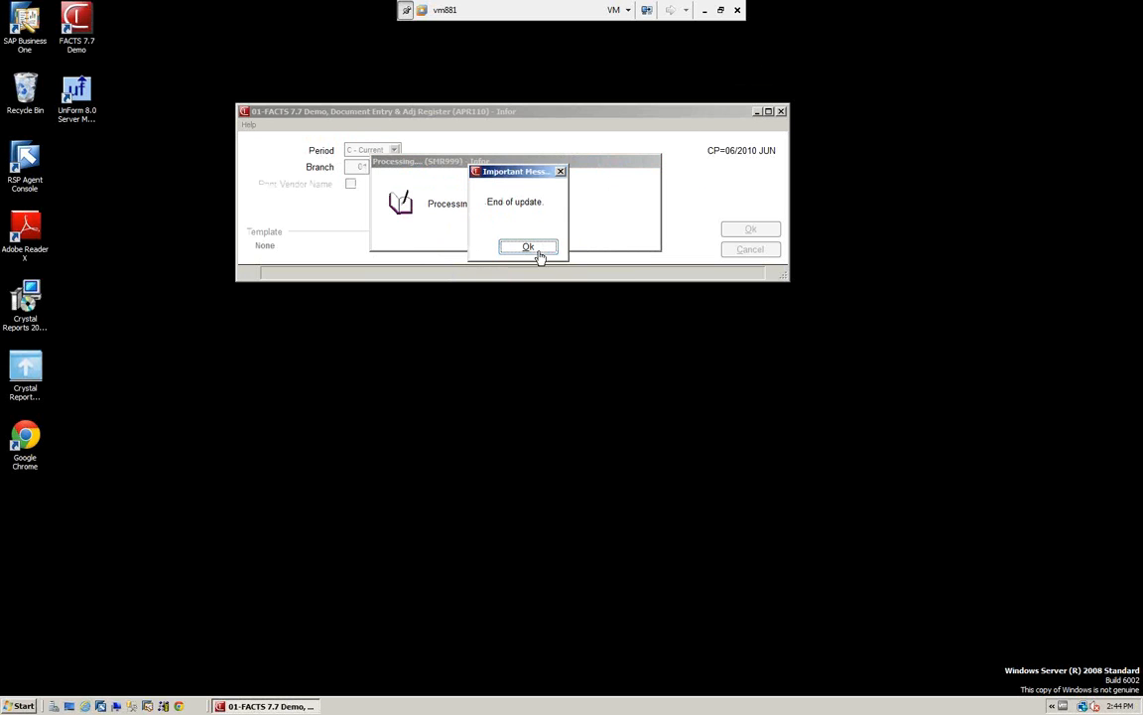
pyautogui.click(538, 251)
pyautogui.click(539, 251)
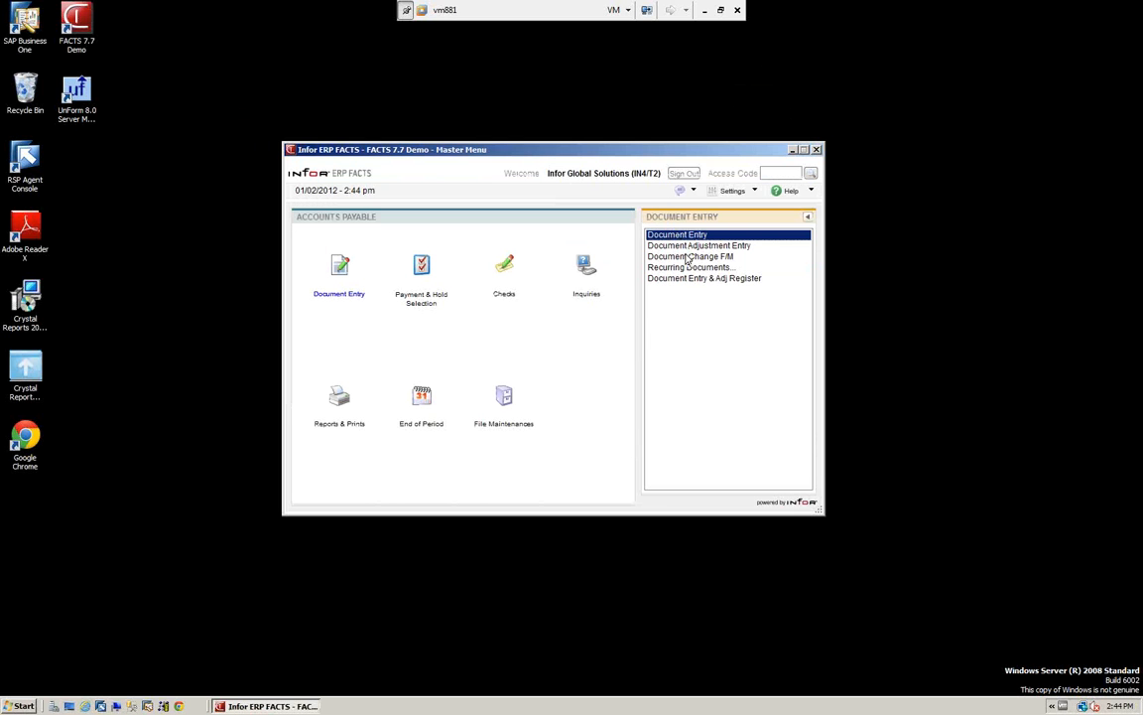
# Open Document Entry with the required password, check the AP document search for remaining documents, and close both windows.
pyautogui.press('Return')
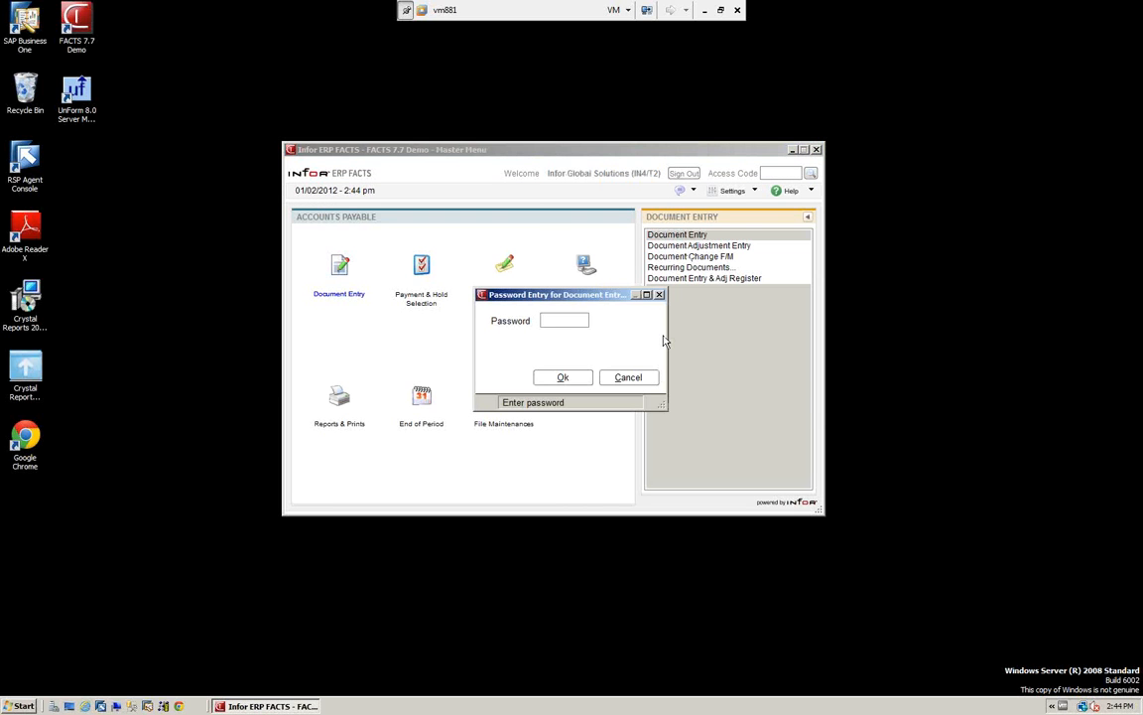
pyautogui.write('****')
pyautogui.click(576, 380)
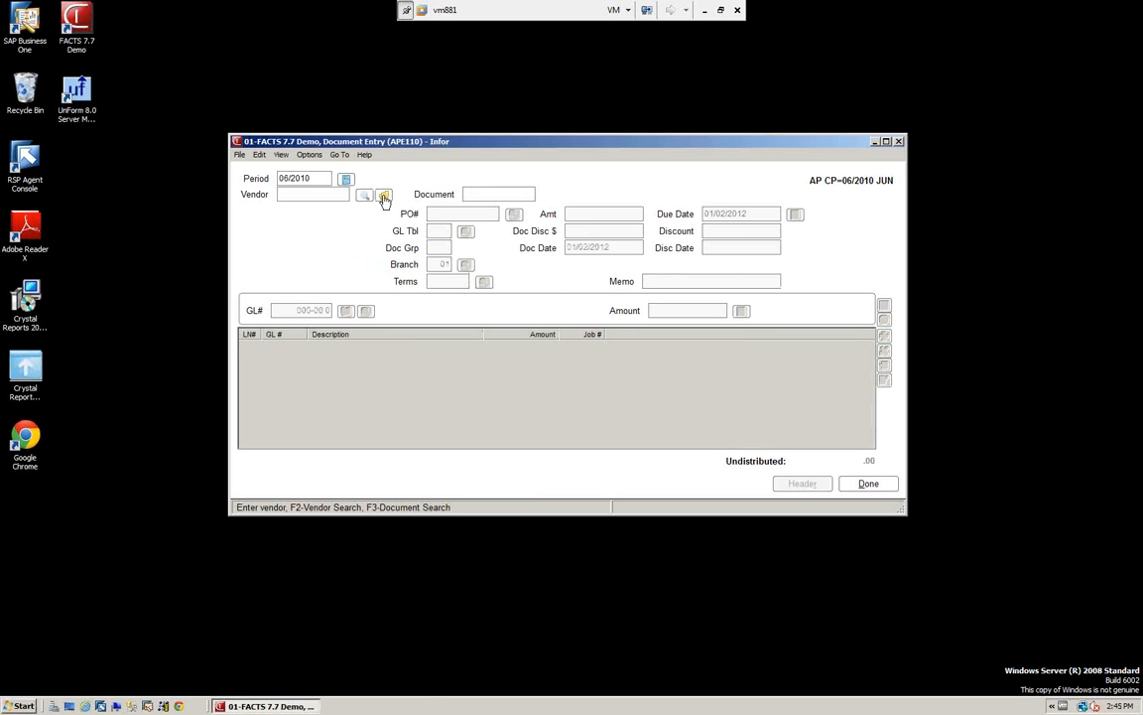
pyautogui.click(384, 197)
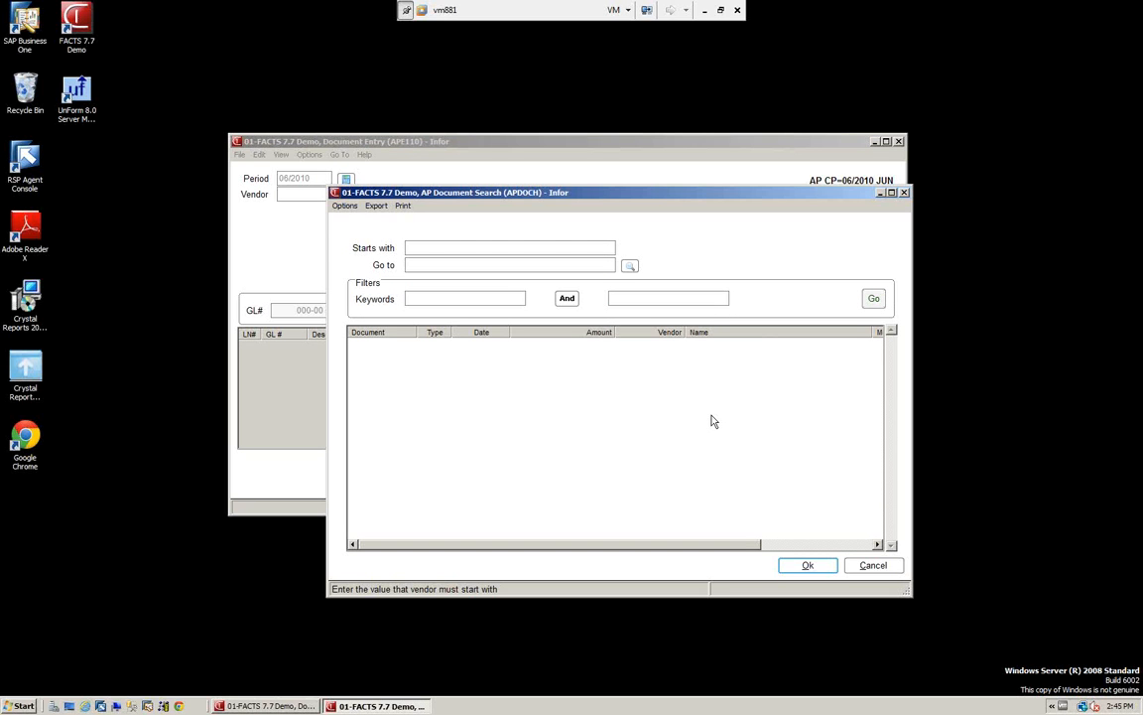
pyautogui.click(881, 567)
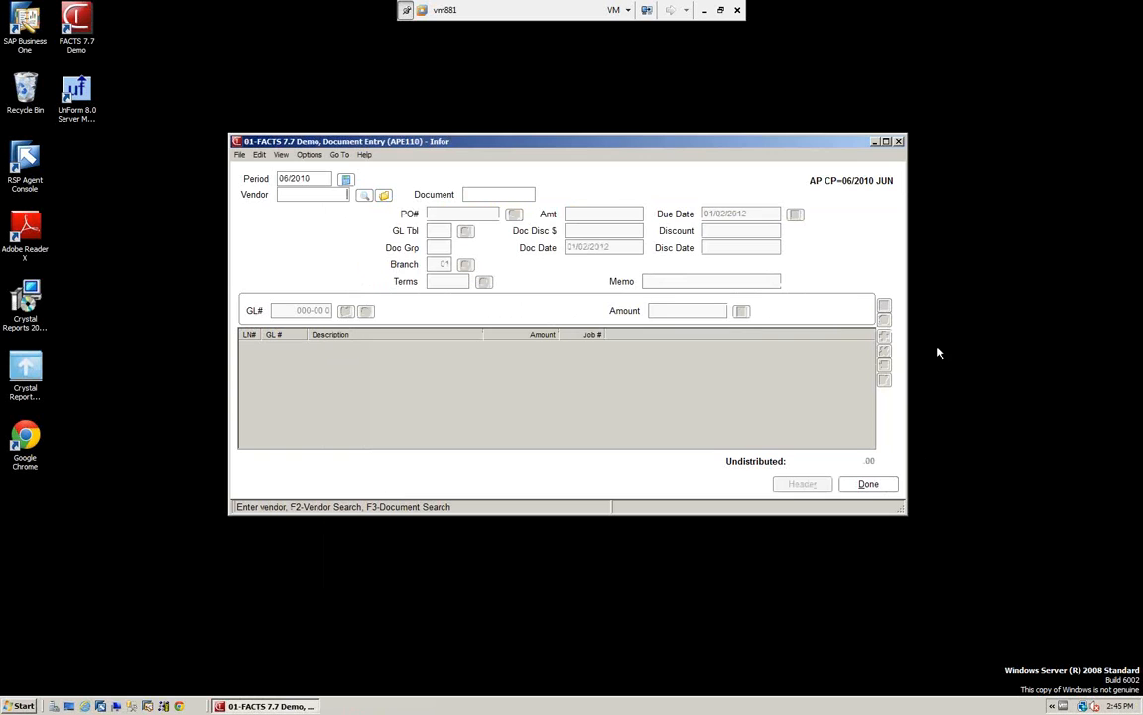
pyautogui.click(870, 483)
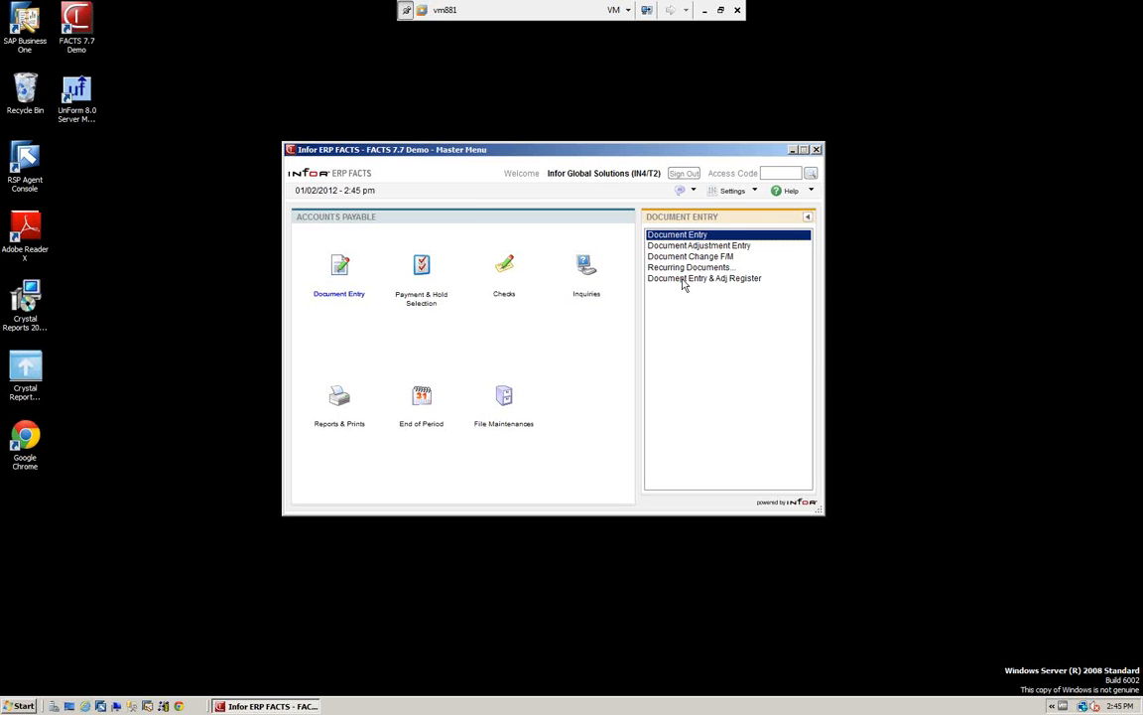
# Open Receipt Entry from the Purchase Orders receiving functions, view its file commands, and close the entry window.
pyautogui.click(809, 219)
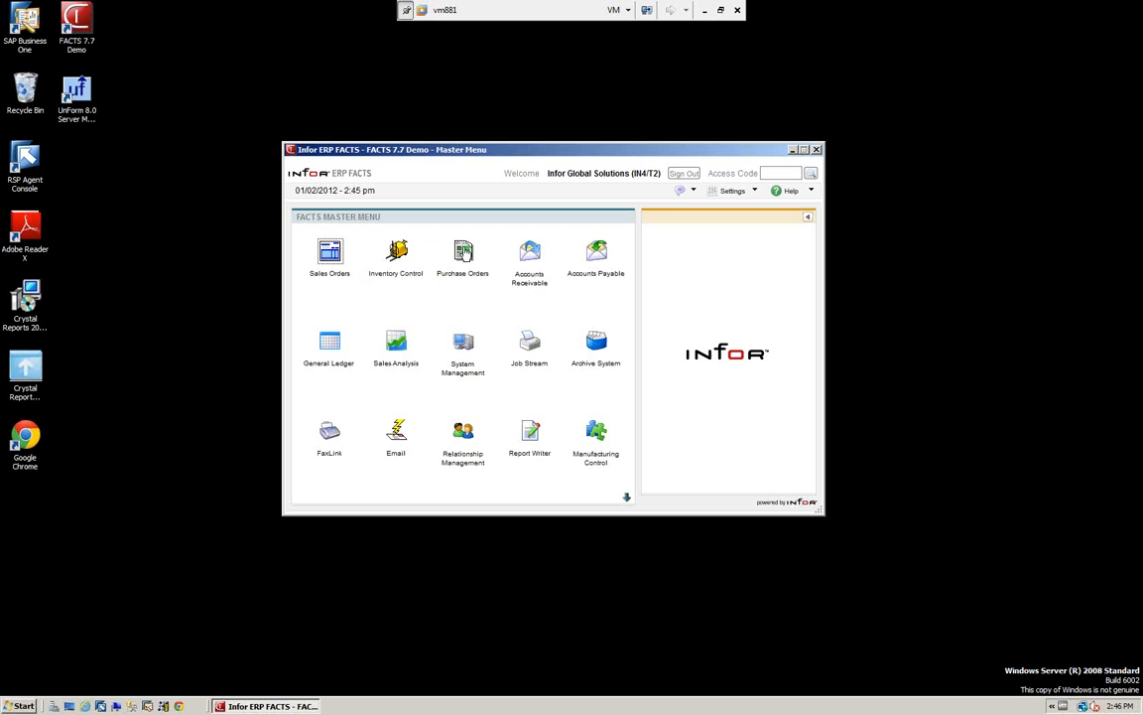
pyautogui.click(466, 258)
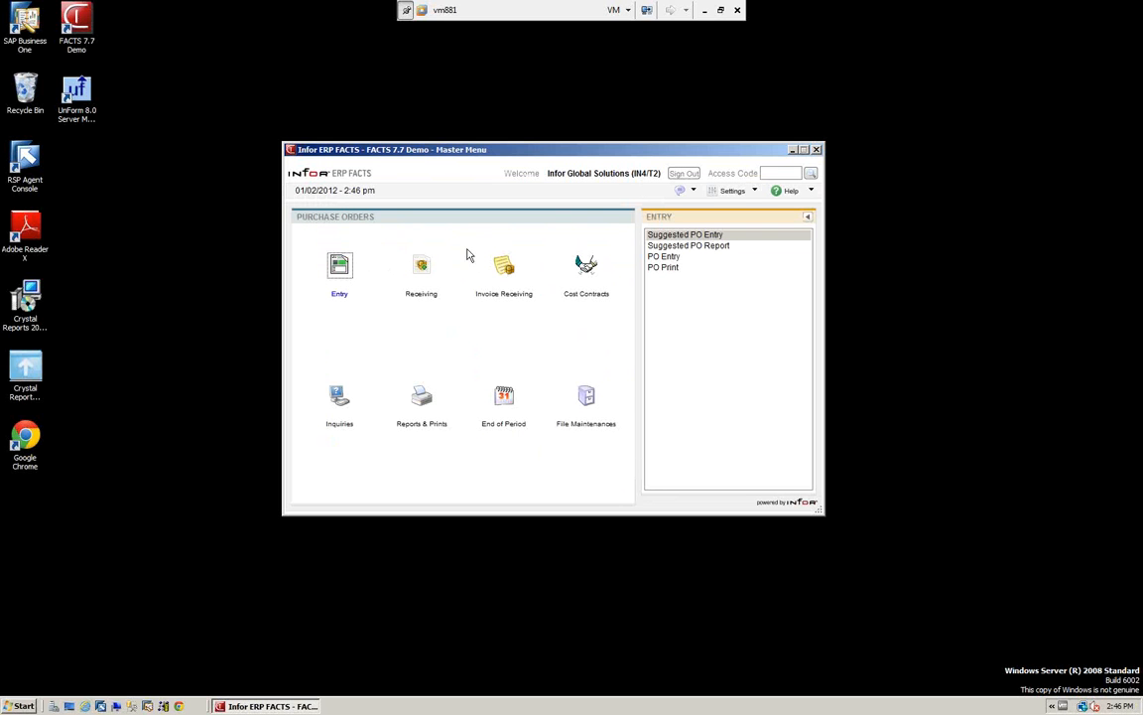
pyautogui.click(421, 270)
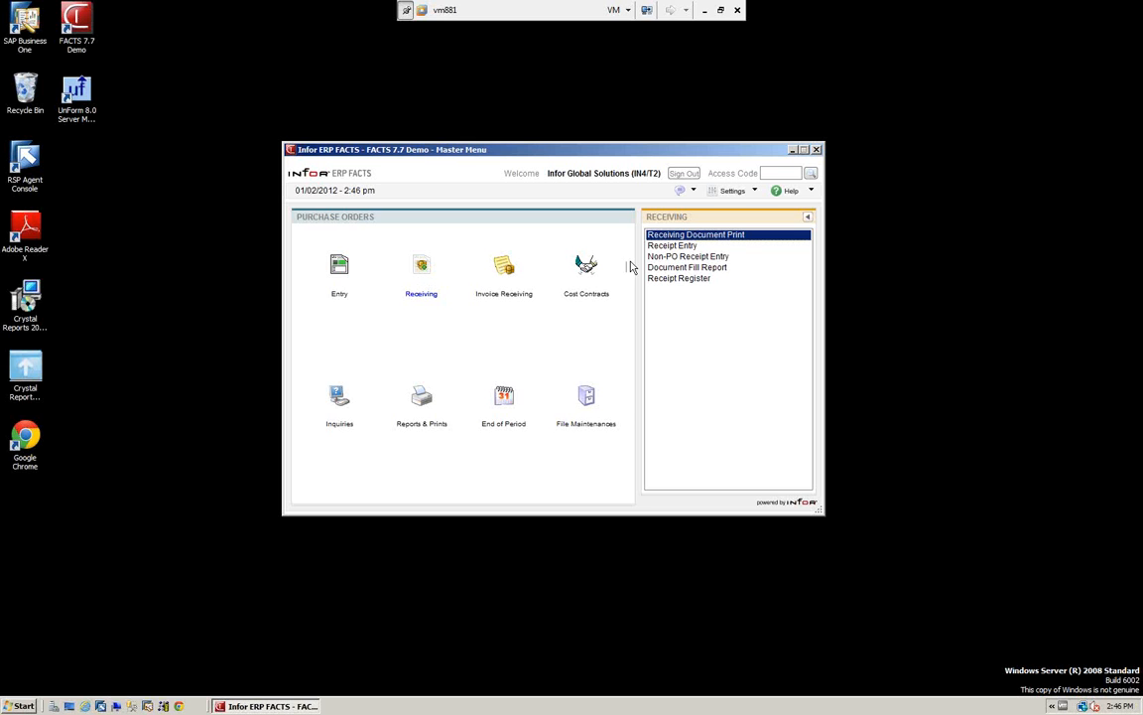
pyautogui.click(665, 248)
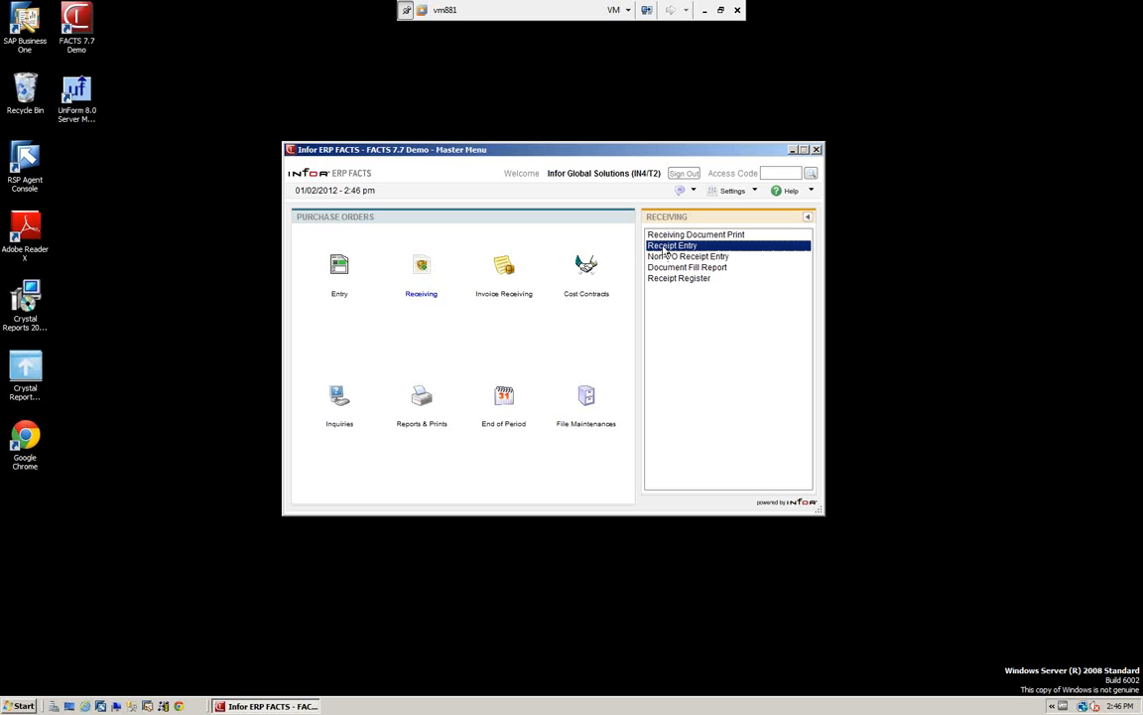
pyautogui.doubleClick(665, 248)
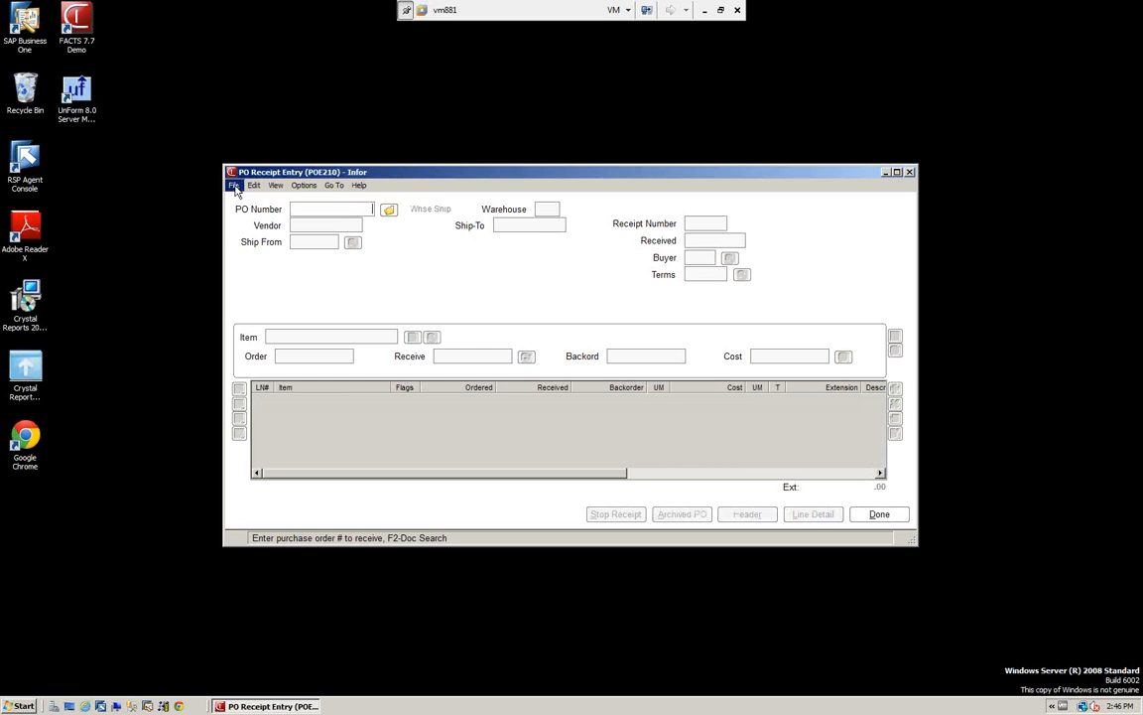
pyautogui.click(235, 187)
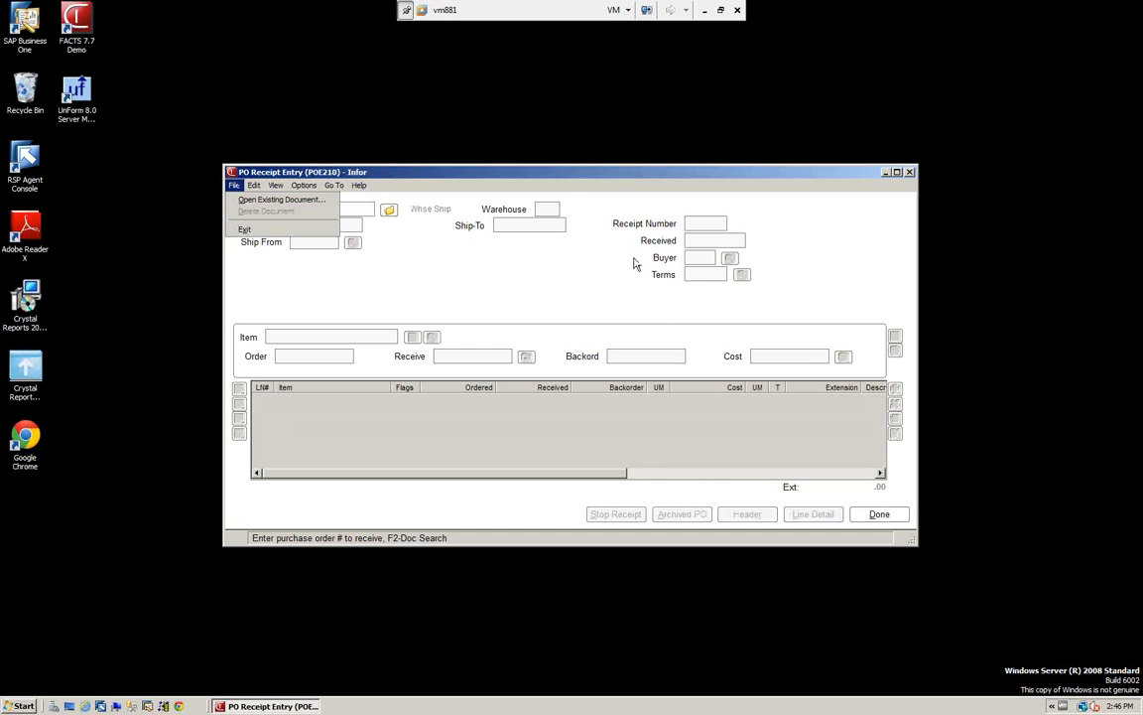
pyautogui.click(880, 513)
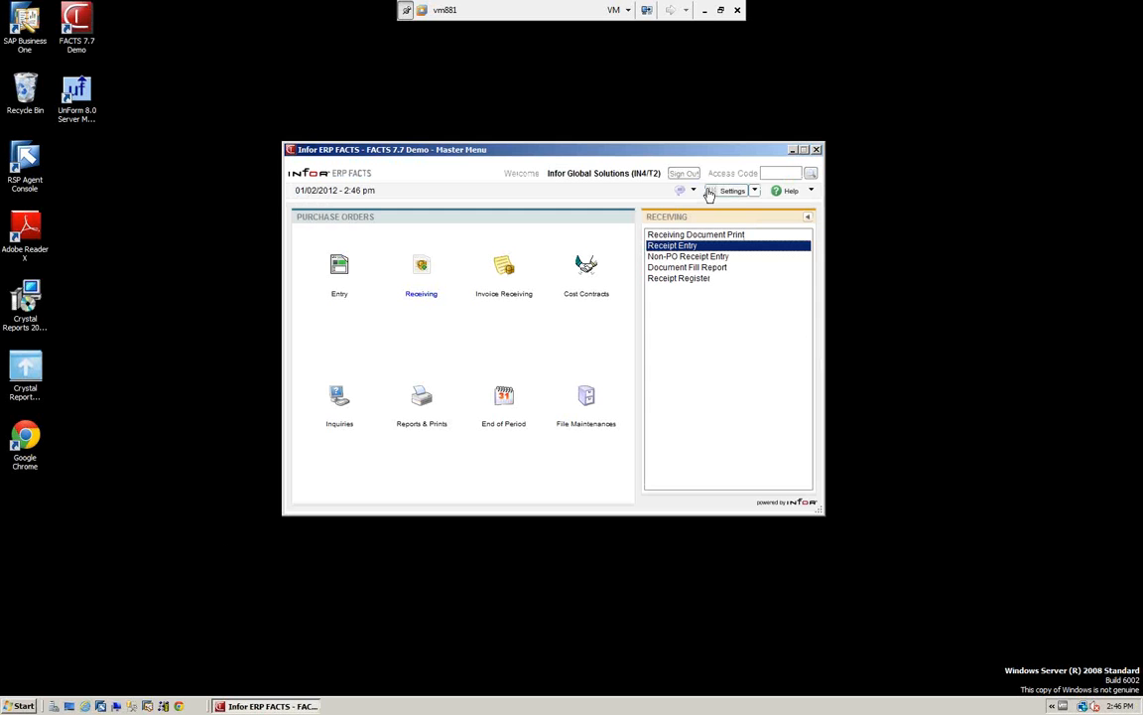
# Jump to the Inventory Control menu with the menu code ic.
pyautogui.click(768, 173)
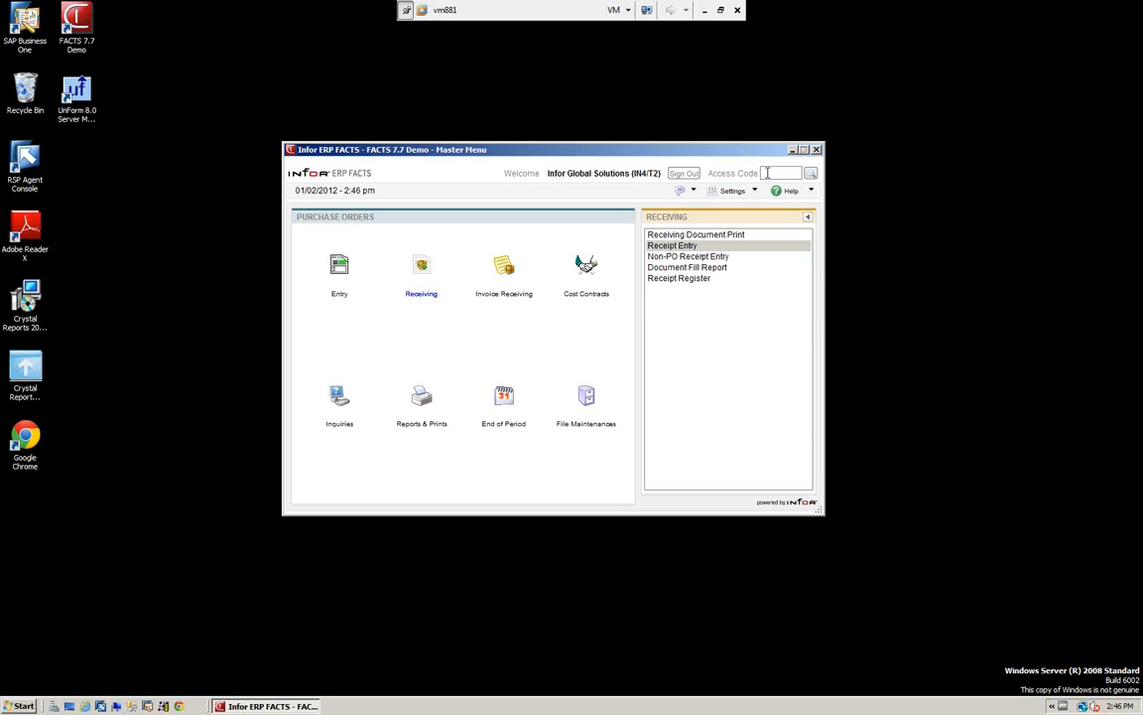
pyautogui.write('ic')
pyautogui.press('Return')
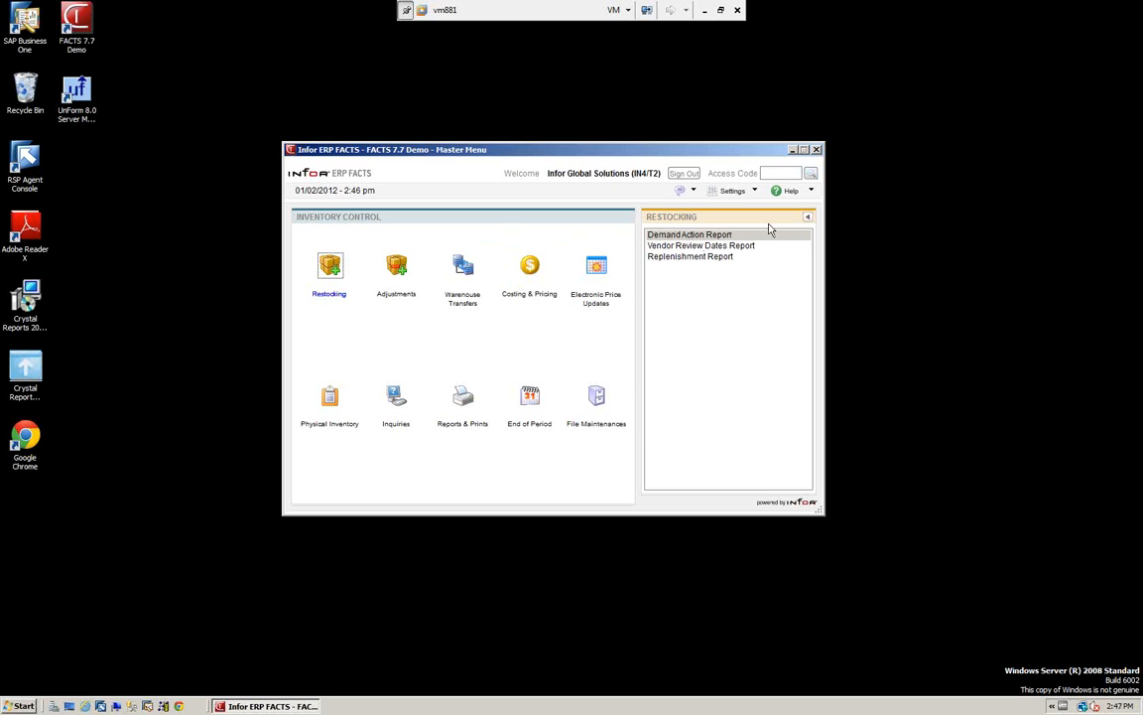
# Return to the Purchase Orders receiving functions through the master menu and select Non-PO Receipt Entry.
pyautogui.click(807, 217)
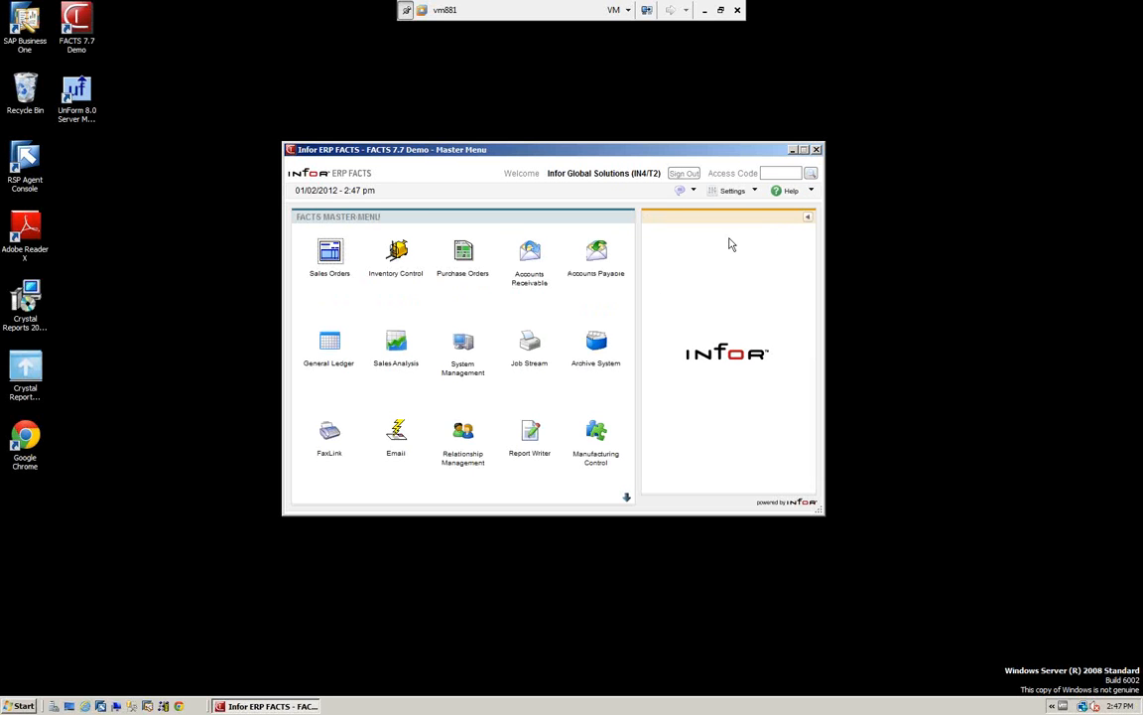
pyautogui.click(473, 263)
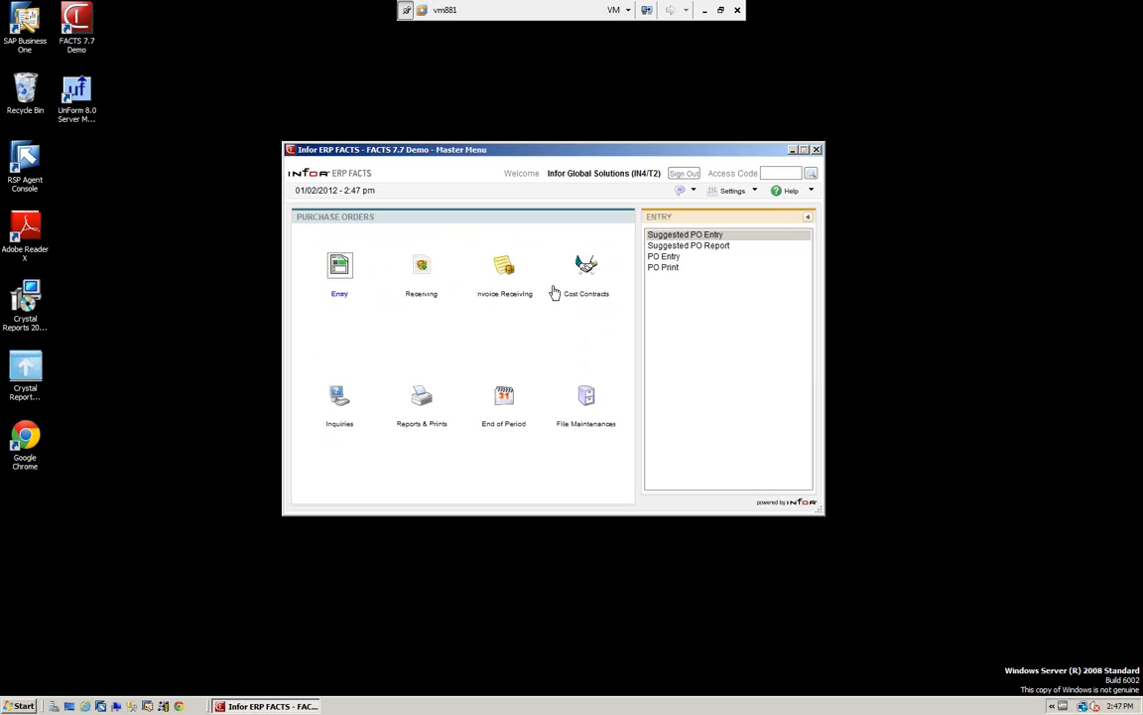
pyautogui.click(420, 266)
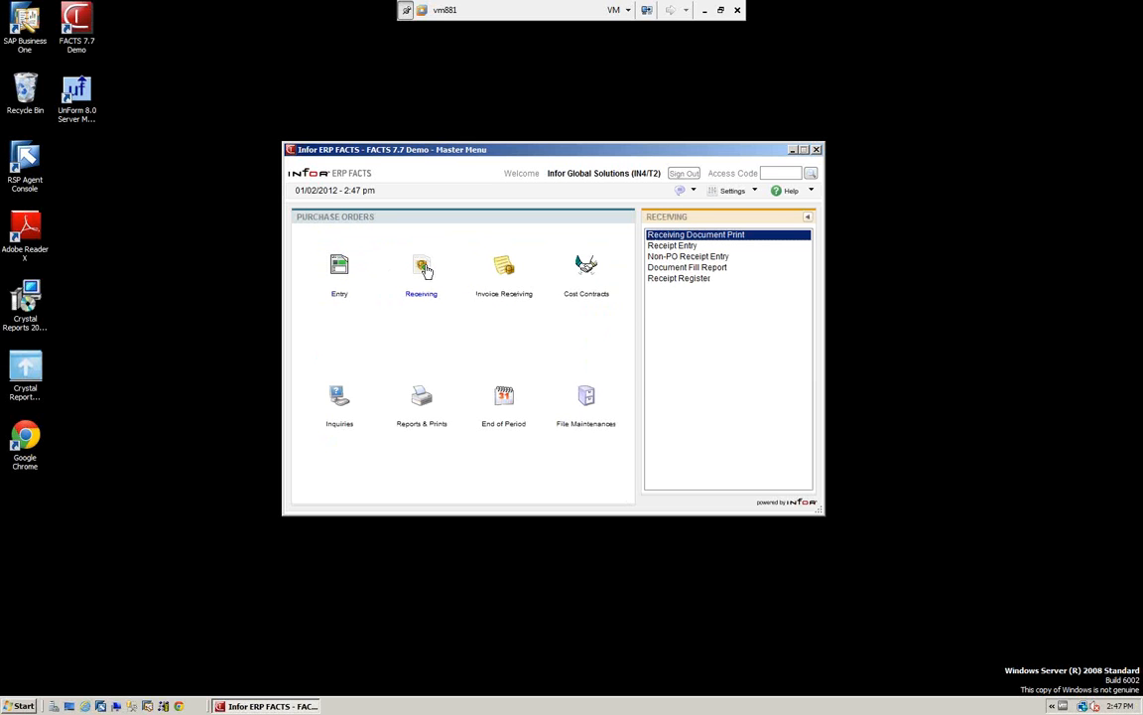
pyautogui.click(673, 258)
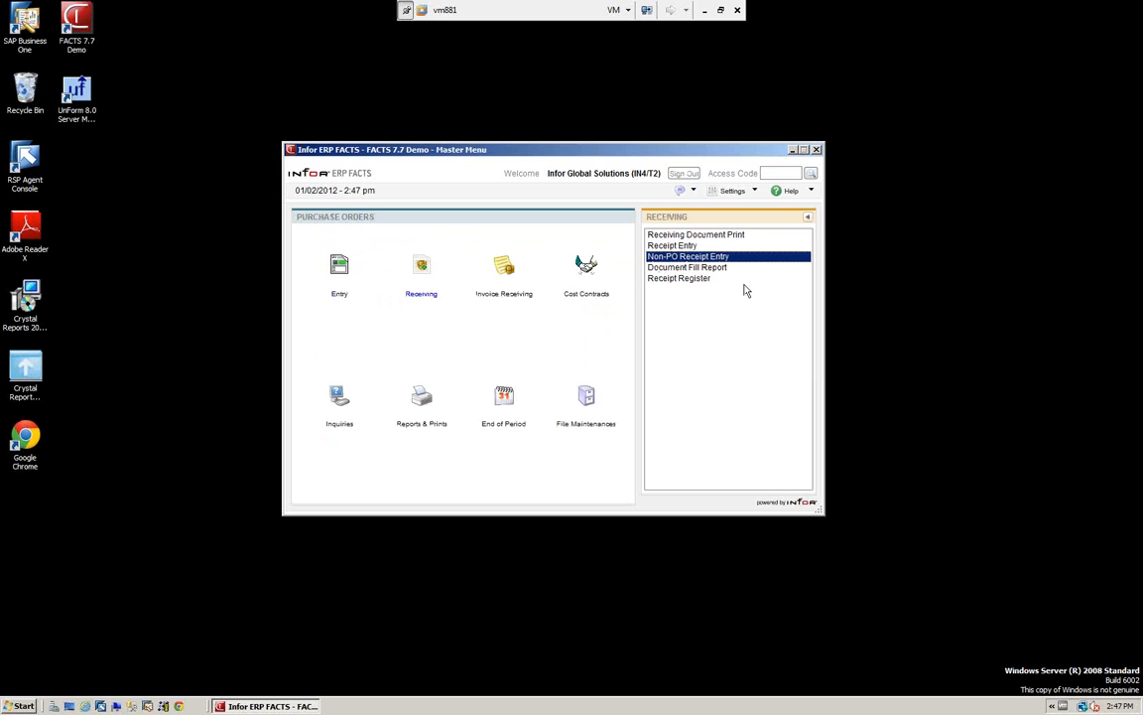